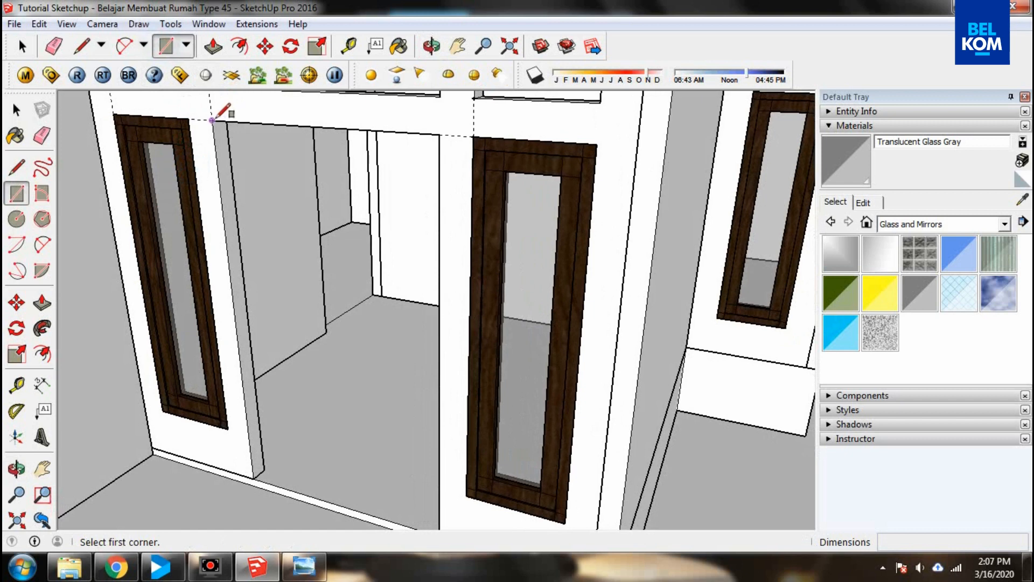
# - Draw a rectangle that fills the entrance doorway between the two narrow framed windows
pyautogui.click(221, 114)
pyautogui.scroll(-5, 351, 231)
pyautogui.scroll(3, 395, 377)
pyautogui.scroll(2, 397, 393)
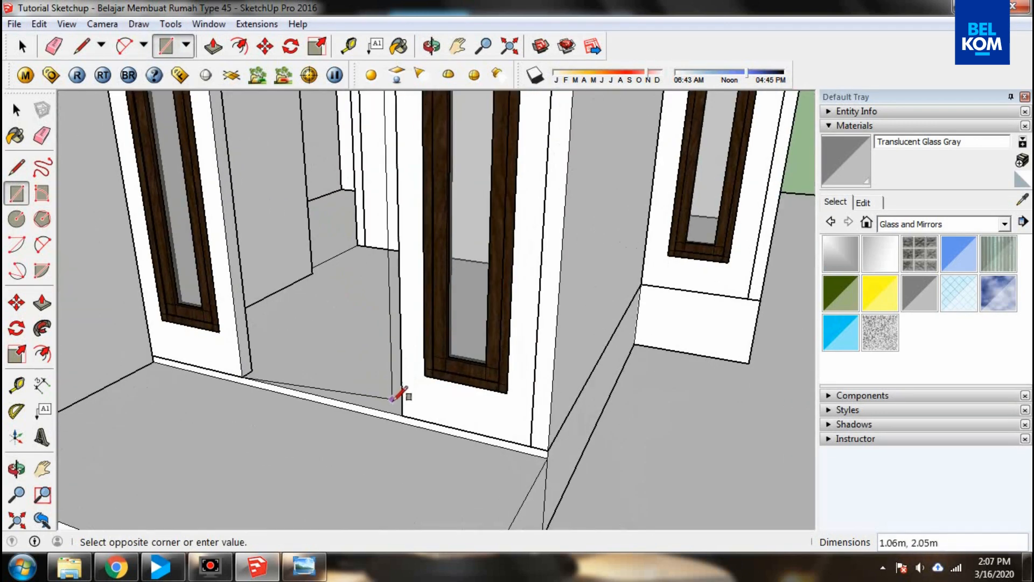
pyautogui.click(406, 411)
pyautogui.scroll(-1, 323, 458)
pyautogui.scroll(-1, 322, 458)
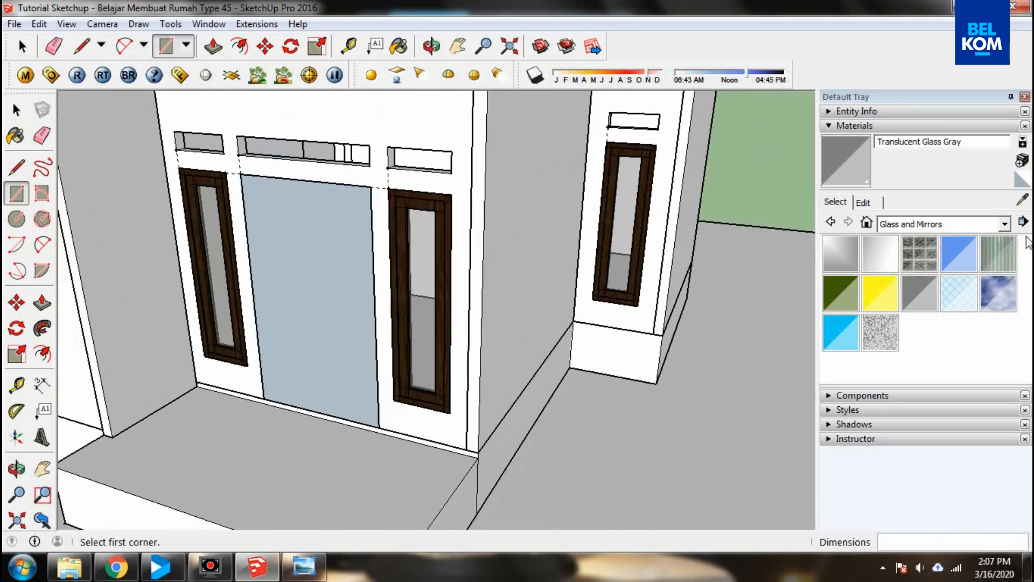
# - Sample the dark wood material from the adjacent window frame and paint the front face of the doorway rectangle with it
pyautogui.scroll(3, 216, 178)
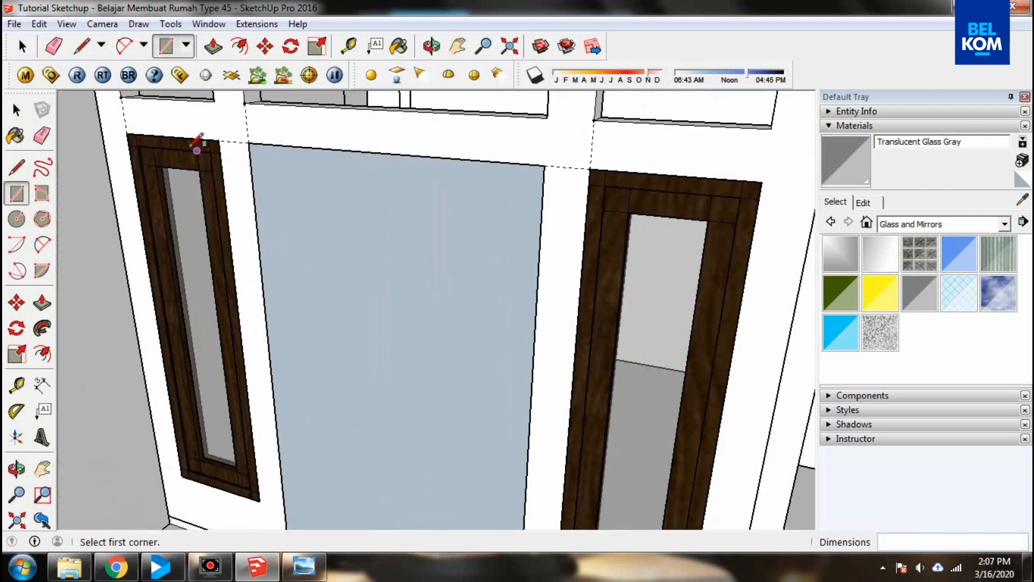
pyautogui.scroll(2, 195, 144)
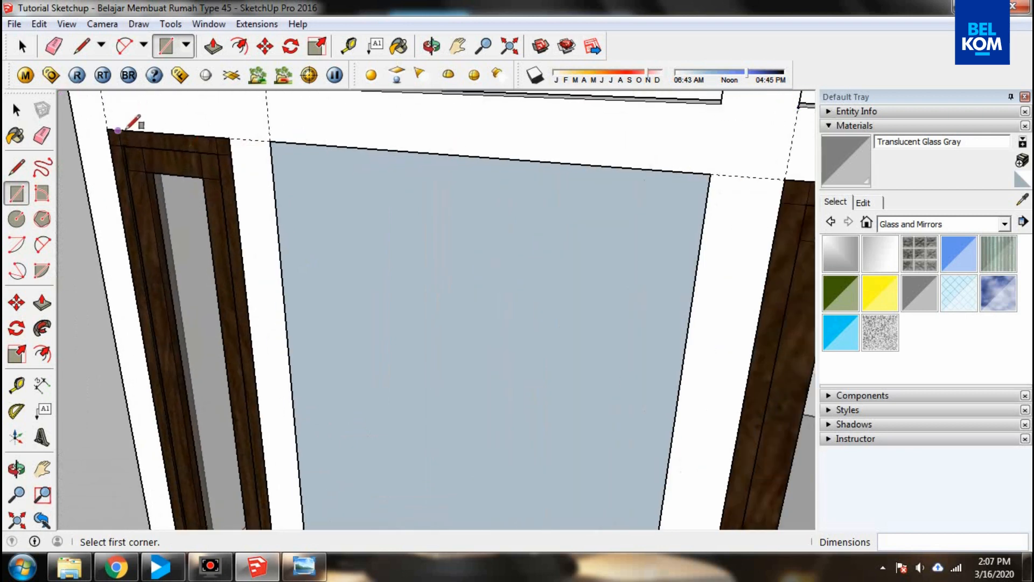
pyautogui.click(1021, 204)
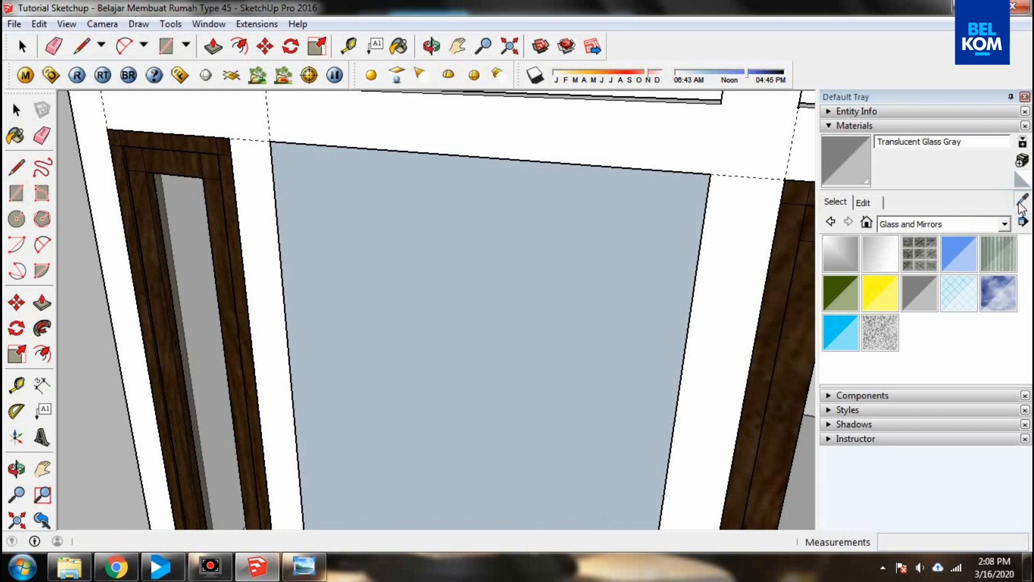
pyautogui.click(167, 139)
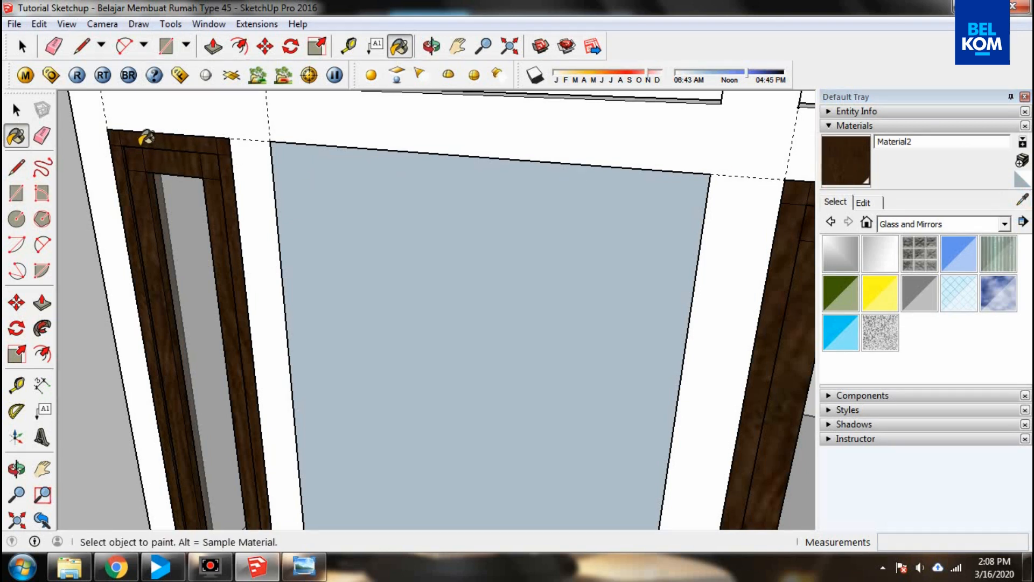
pyautogui.click(397, 234)
# - Paint the interior side of the doorway panel with the same dark wood material
pyautogui.click(431, 46)
pyautogui.moveTo(409, 259); pyautogui.dragTo(379, 315)
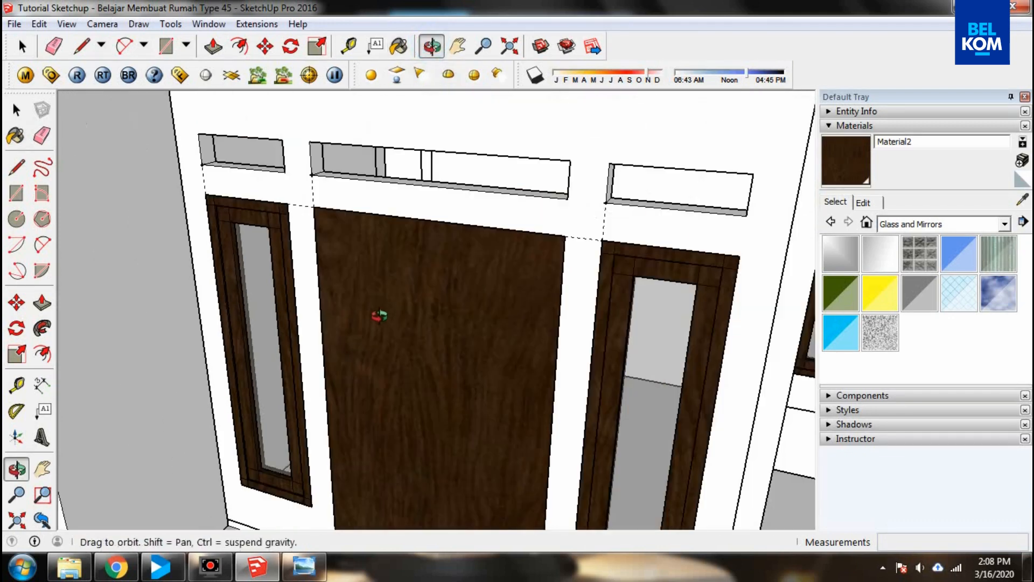
pyautogui.scroll(-2, 379, 315)
pyautogui.moveTo(462, 280); pyautogui.dragTo(110, 425)
pyautogui.moveTo(425, 311); pyautogui.dragTo(259, 362)
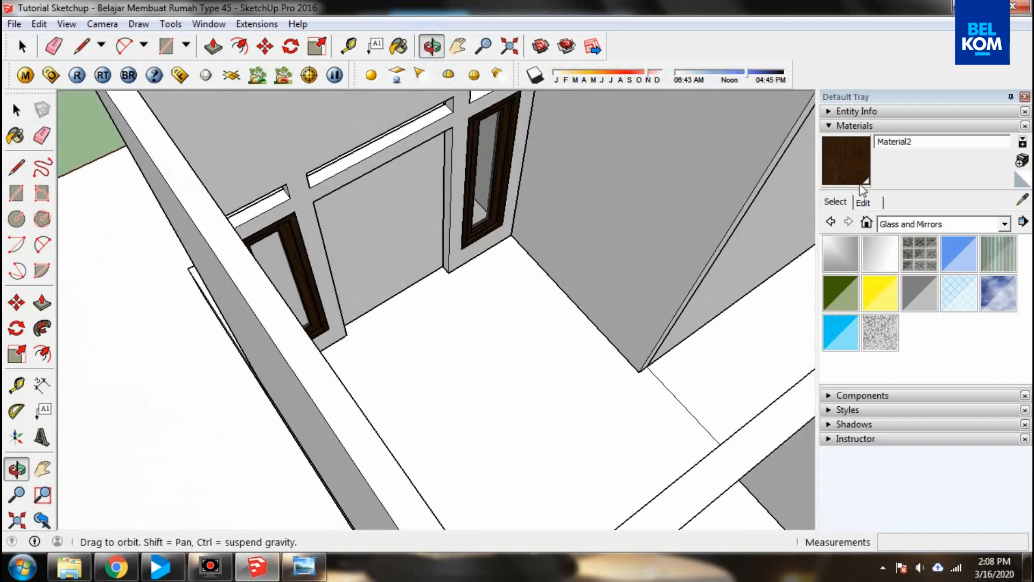
pyautogui.click(861, 186)
pyautogui.click(353, 215)
# - Push/Pull the interior face of the wooden door panel 0.10 m, flush with the inner wall surface
pyautogui.scroll(6, 473, 208)
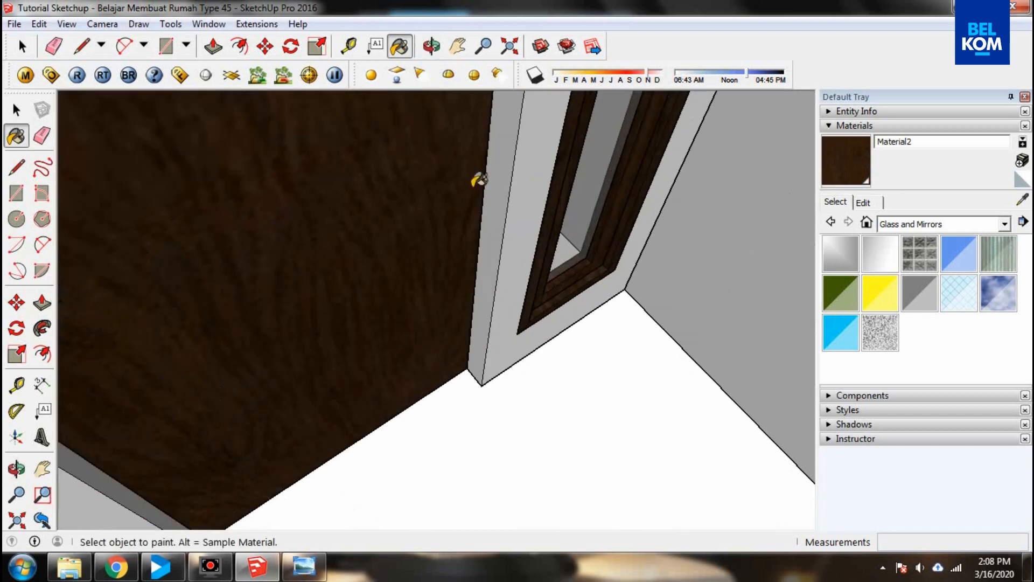
pyautogui.click(214, 46)
pyautogui.click(464, 261)
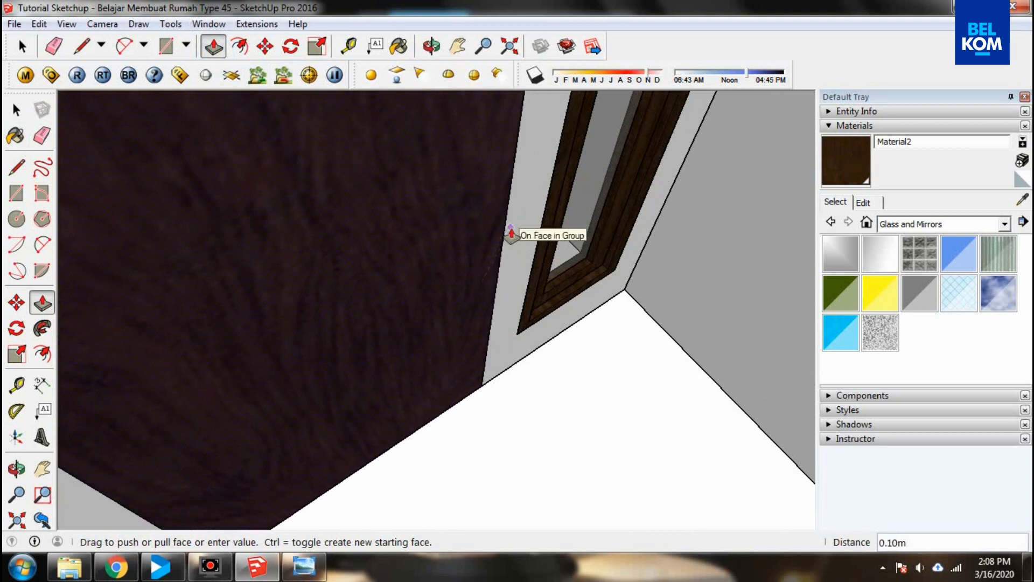
pyautogui.click(512, 231)
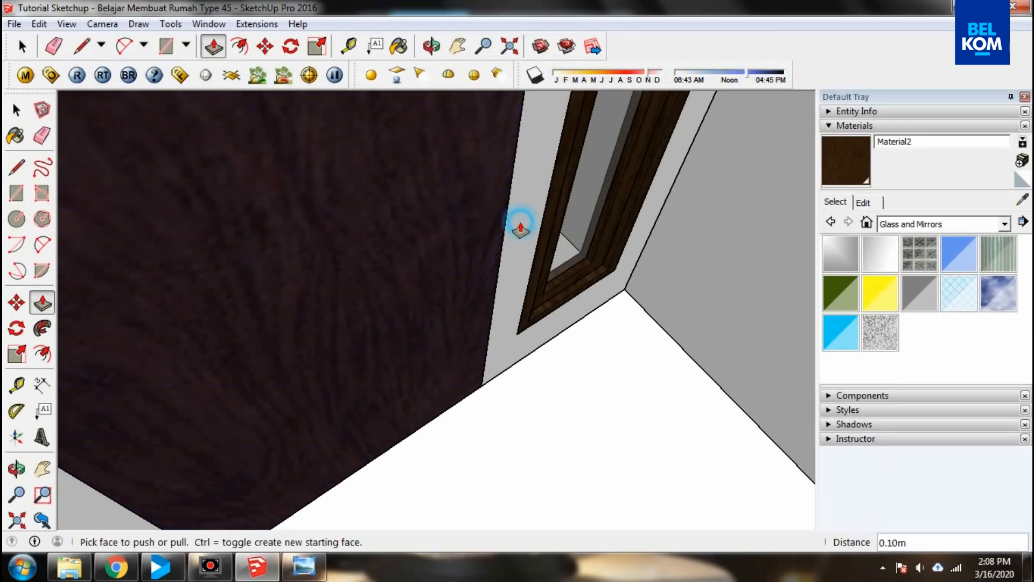
# - Draw a 1.2 by 0.05 m rectangle along the top edge of the door panel's front face
pyautogui.click(432, 46)
pyautogui.moveTo(511, 187); pyautogui.dragTo(737, 161)
pyautogui.moveTo(398, 185); pyautogui.dragTo(286, 132)
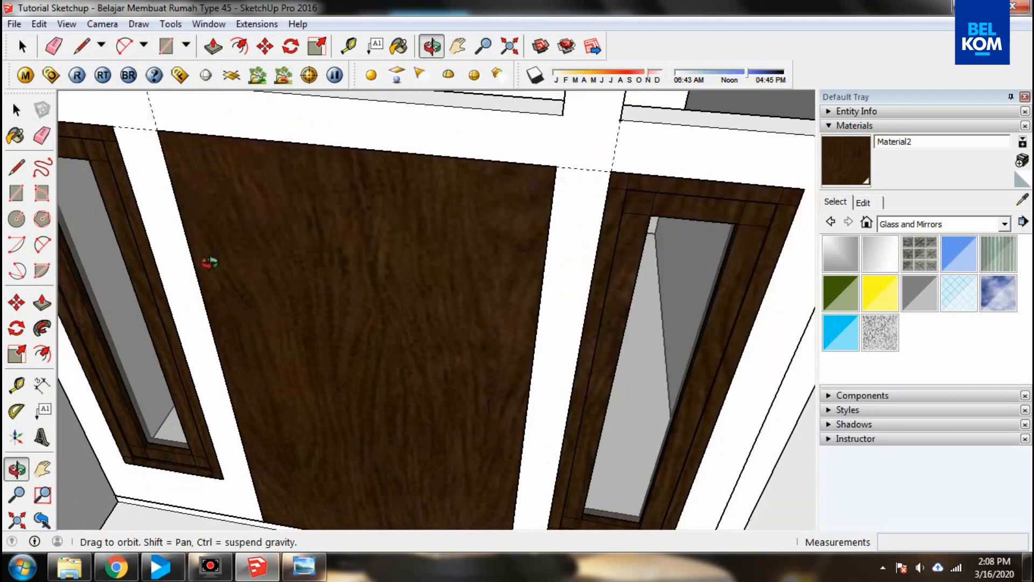
pyautogui.scroll(-2, 466, 173)
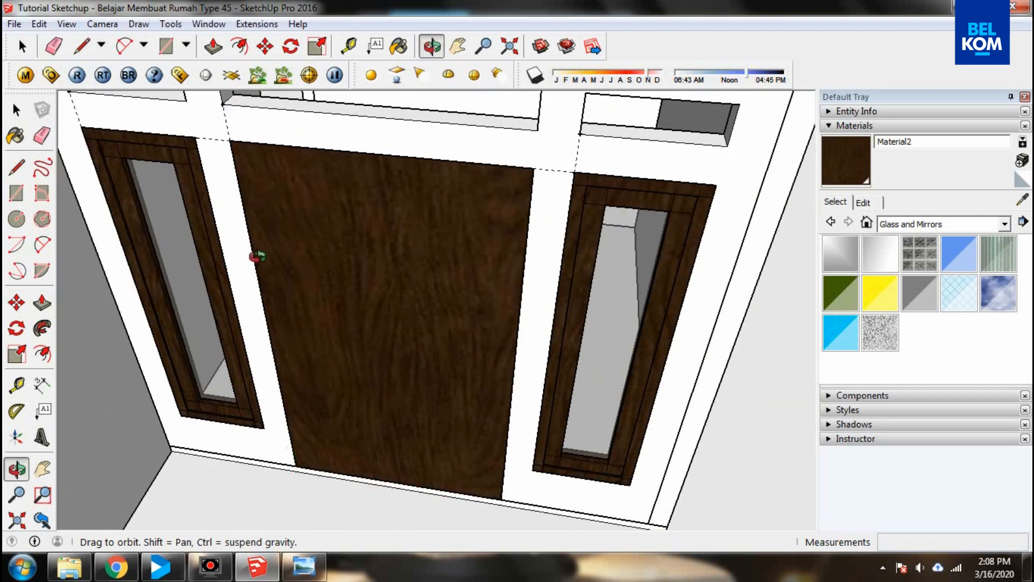
pyautogui.moveTo(431, 164); pyautogui.dragTo(485, 127)
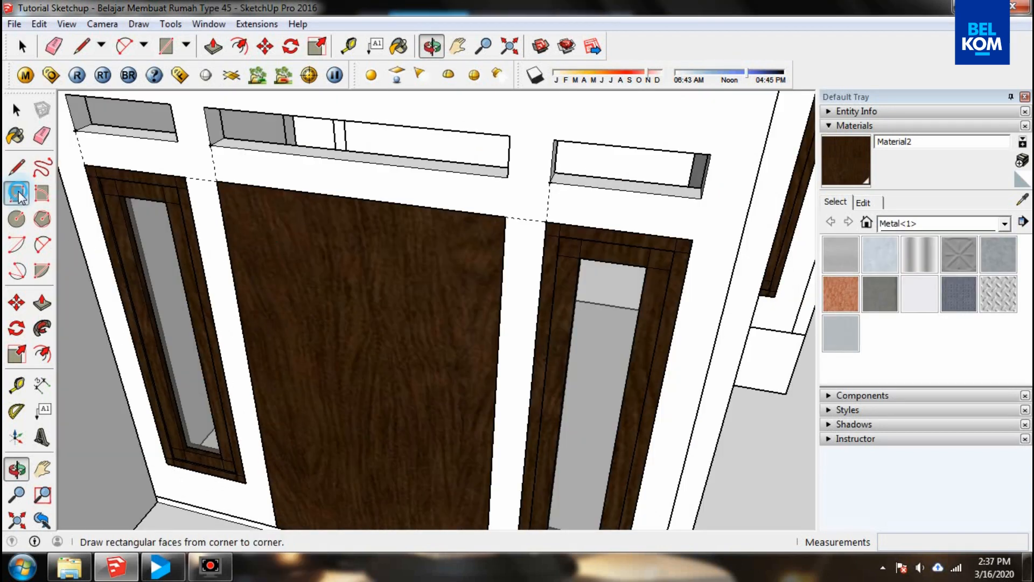
pyautogui.click(18, 193)
pyautogui.scroll(5, 231, 211)
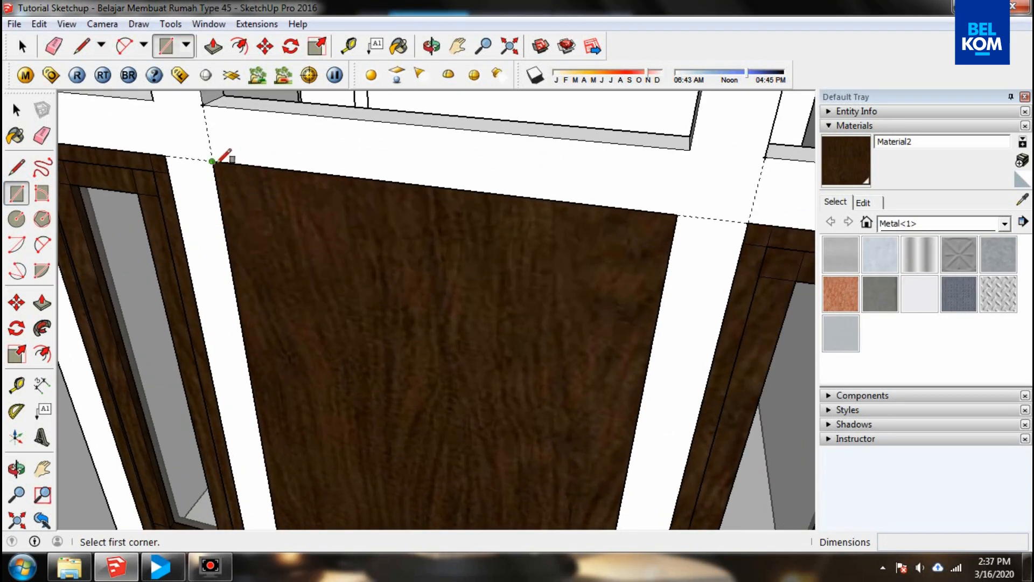
pyautogui.click(212, 160)
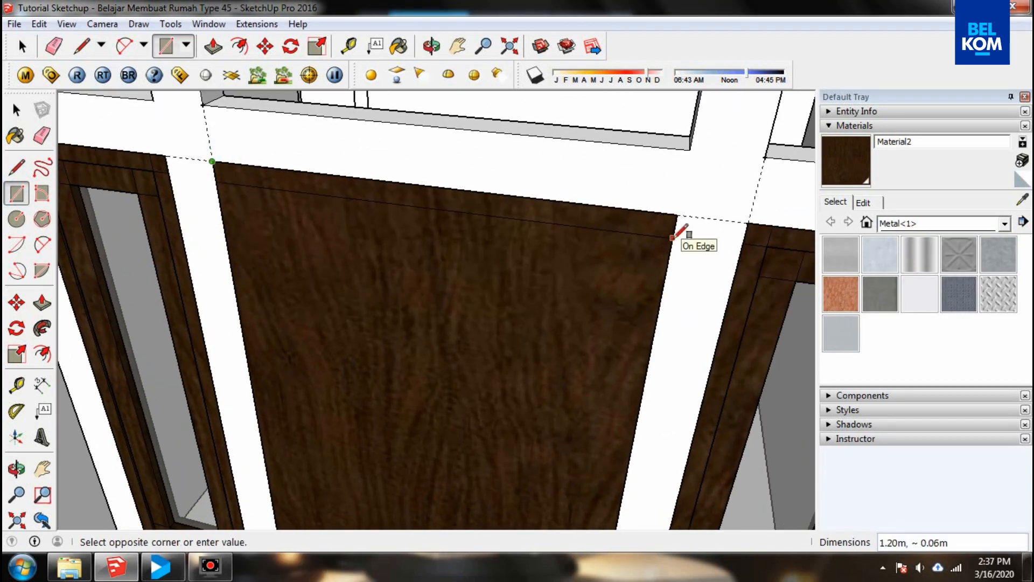
pyautogui.write('1.2')
pyautogui.press('Return')
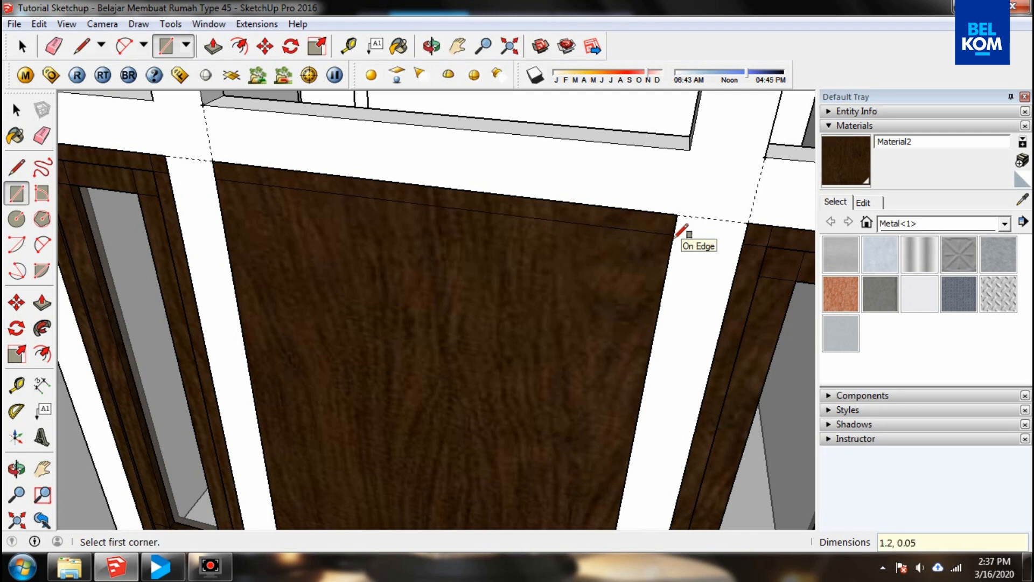
# - Draw a 2.05 by 0.05 m rectangle along each vertical side of the door panel's front face
pyautogui.click(222, 162)
pyautogui.scroll(-5, 224, 157)
pyautogui.scroll(5, 296, 415)
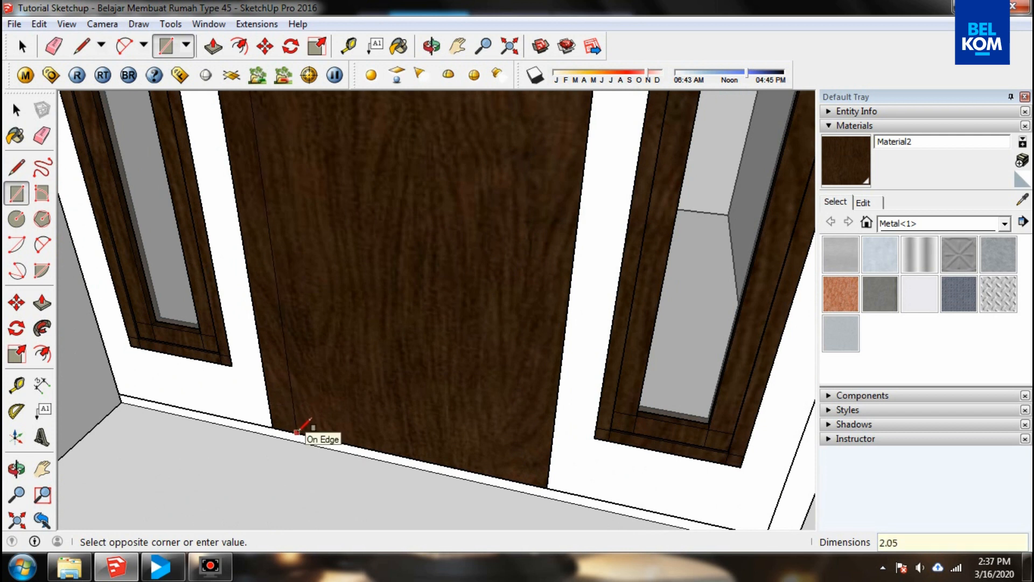
pyautogui.click(296, 431)
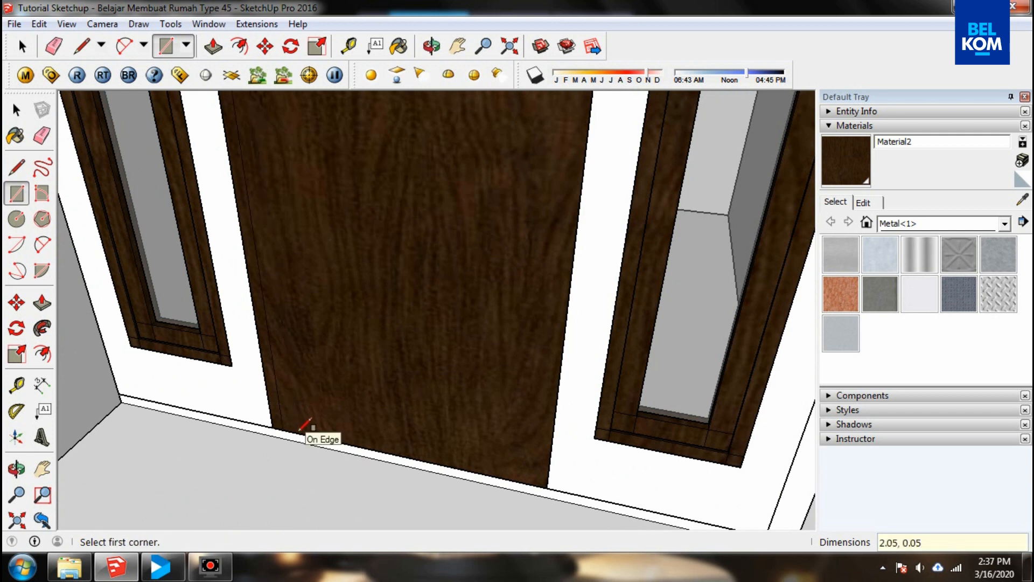
pyautogui.click(547, 487)
pyautogui.scroll(-4, 538, 485)
pyautogui.scroll(4, 517, 157)
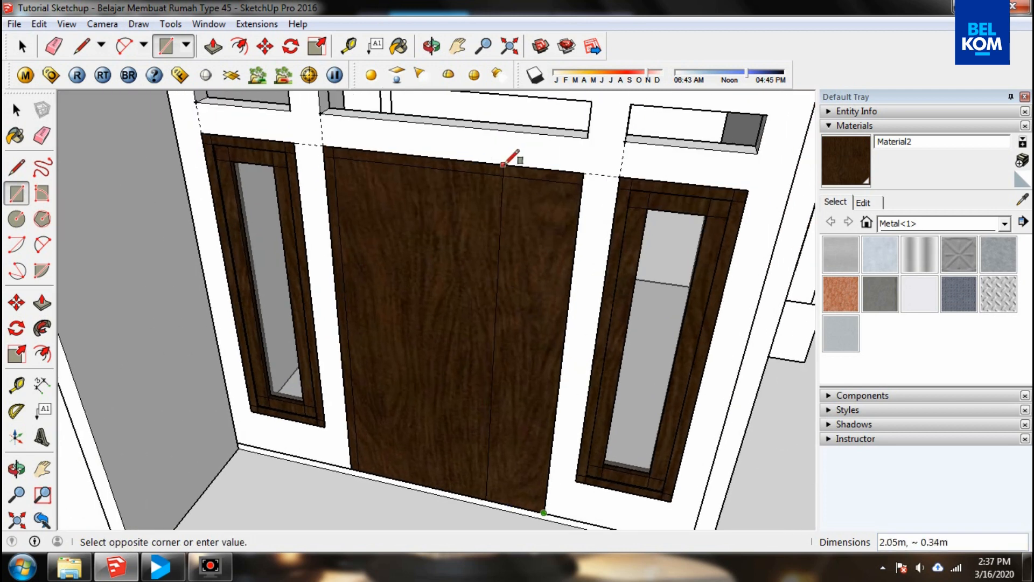
pyautogui.click(578, 172)
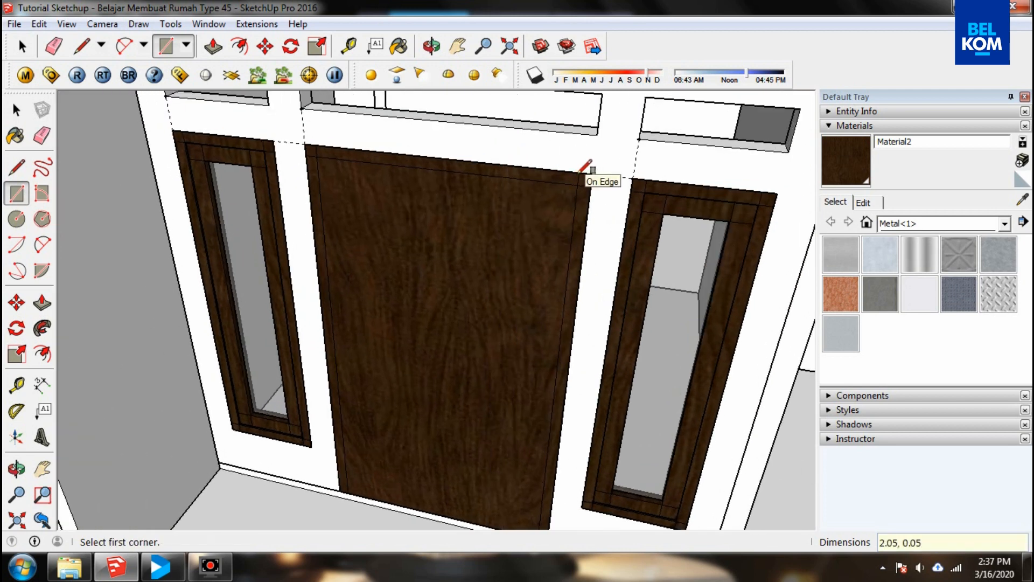
# - Push the central door panel face back 0.10 m to cut the opening and leave only the wooden frame
pyautogui.click(432, 46)
pyautogui.moveTo(427, 134); pyautogui.dragTo(374, 152)
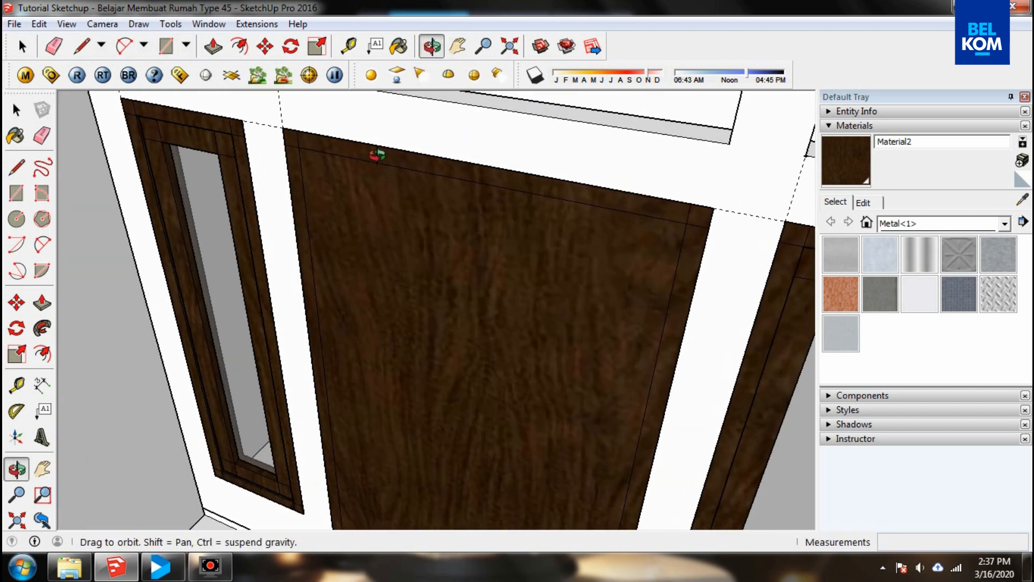
pyautogui.click(213, 47)
pyautogui.scroll(2, 319, 196)
pyautogui.click(323, 194)
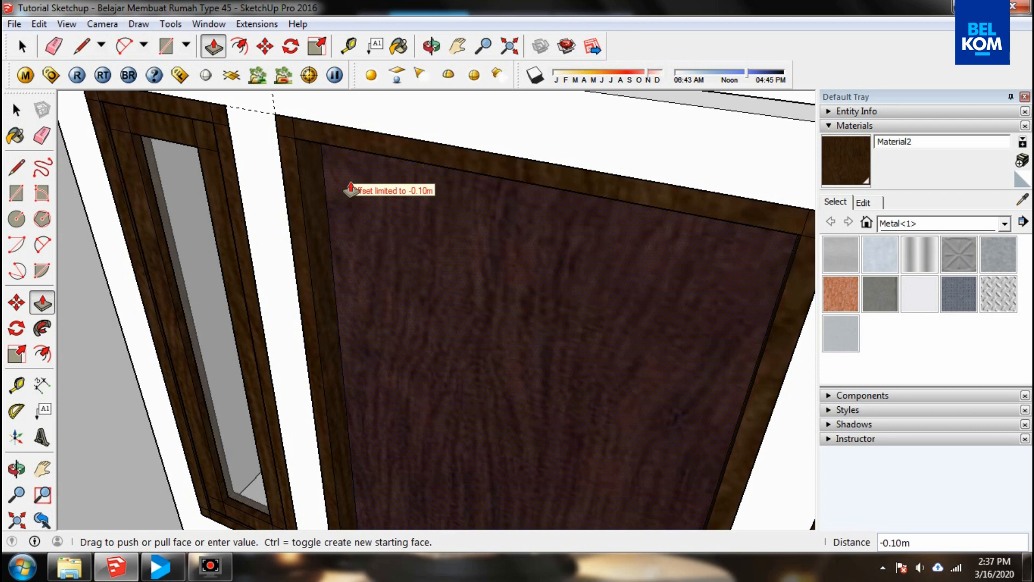
pyautogui.click(350, 189)
# - Make the whole connected wooden door frame into a group
pyautogui.click(432, 46)
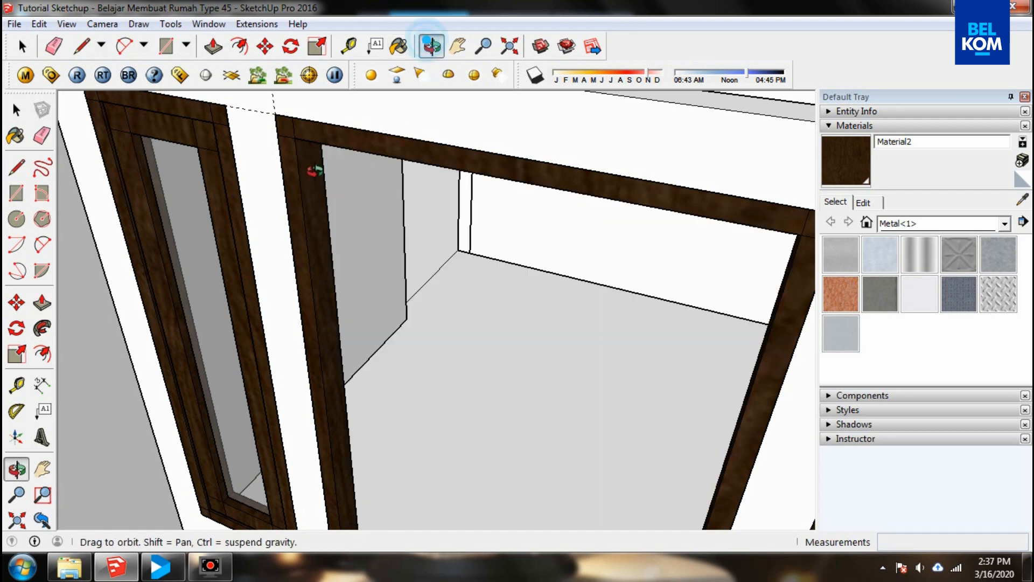
pyautogui.moveTo(247, 281); pyautogui.dragTo(276, 272)
pyautogui.click(22, 46)
pyautogui.scroll(5, 317, 173)
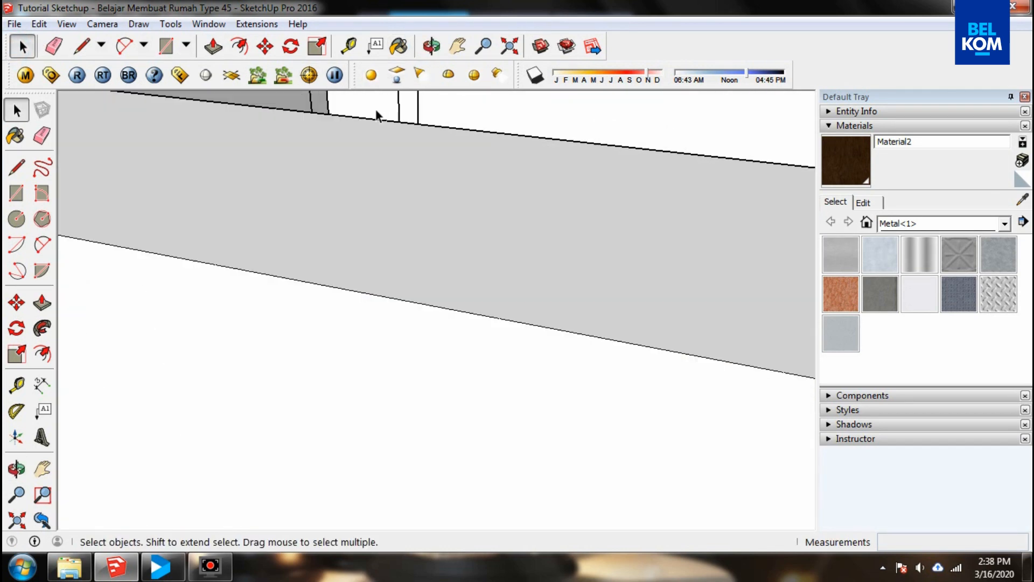
pyautogui.scroll(-6, 463, 225)
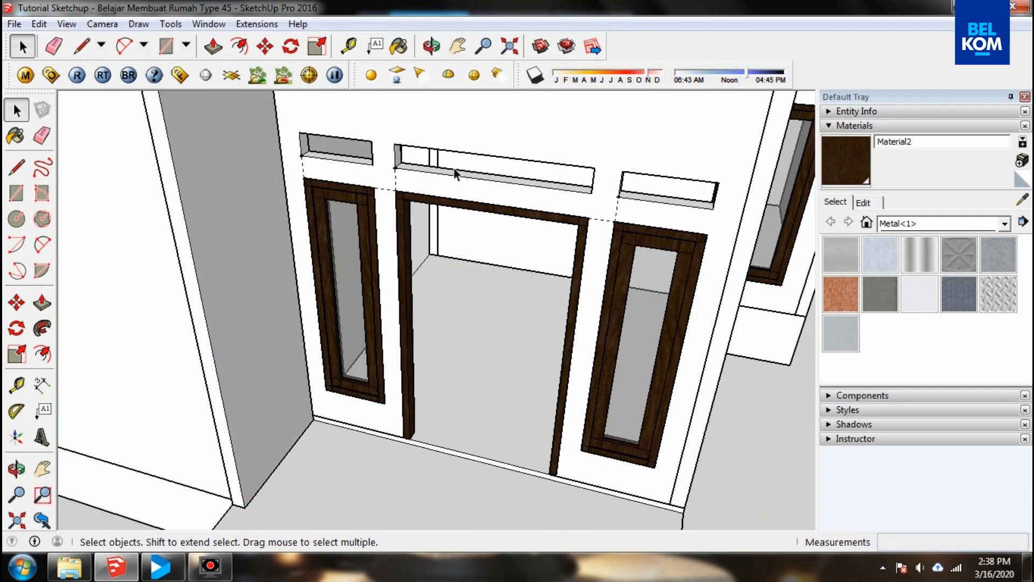
pyautogui.scroll(2, 453, 183)
pyautogui.scroll(2, 452, 199)
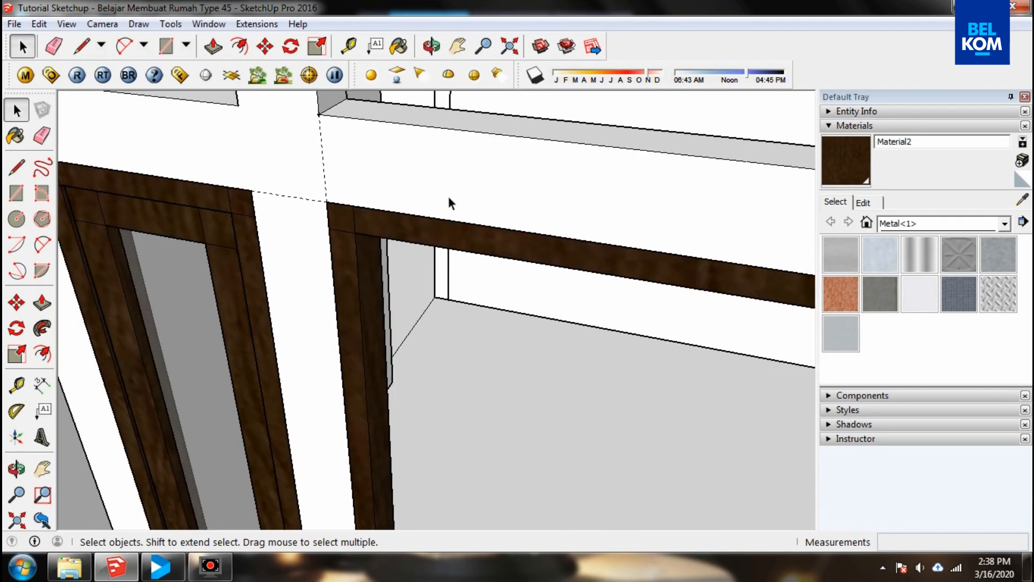
pyautogui.tripleClick(382, 224)
pyautogui.rightClick(382, 224)
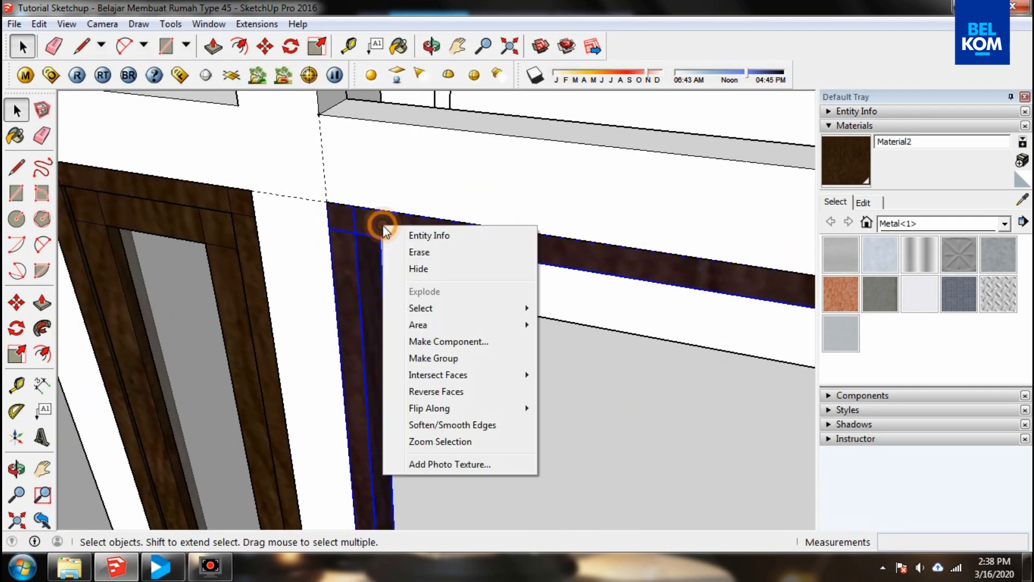
pyautogui.click(434, 355)
pyautogui.scroll(-5, 296, 275)
pyautogui.click(699, 408)
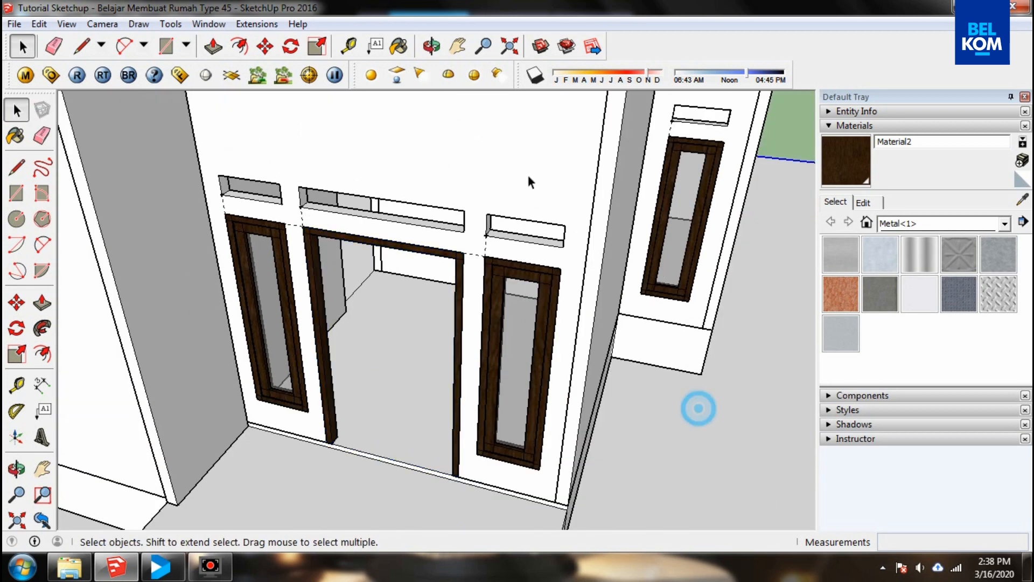
pyautogui.click(431, 47)
pyautogui.moveTo(381, 300); pyautogui.dragTo(315, 163)
pyautogui.scroll(3, 300, 272)
pyautogui.scroll(4, 349, 393)
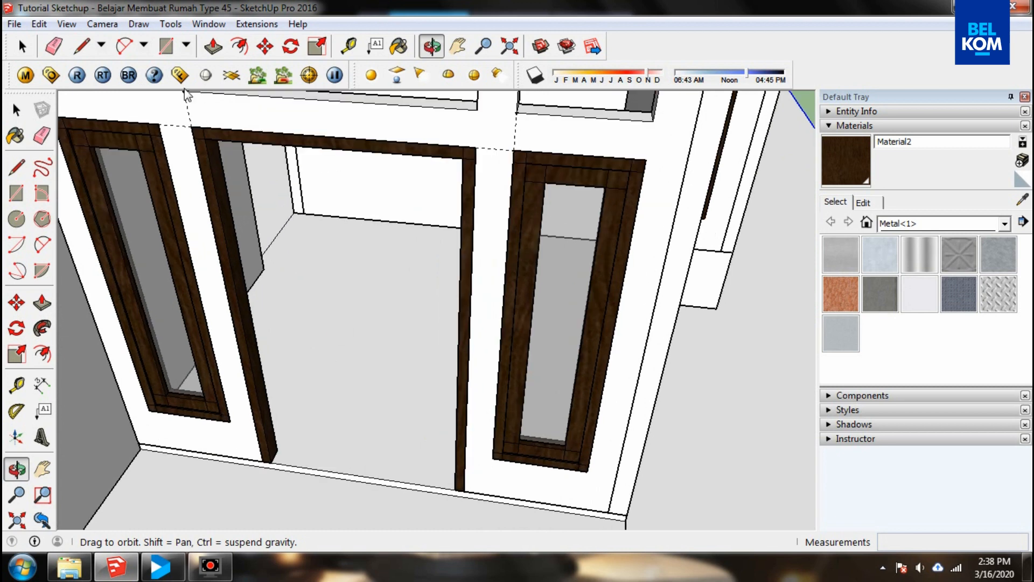
pyautogui.click(348, 46)
pyautogui.scroll(3, 227, 113)
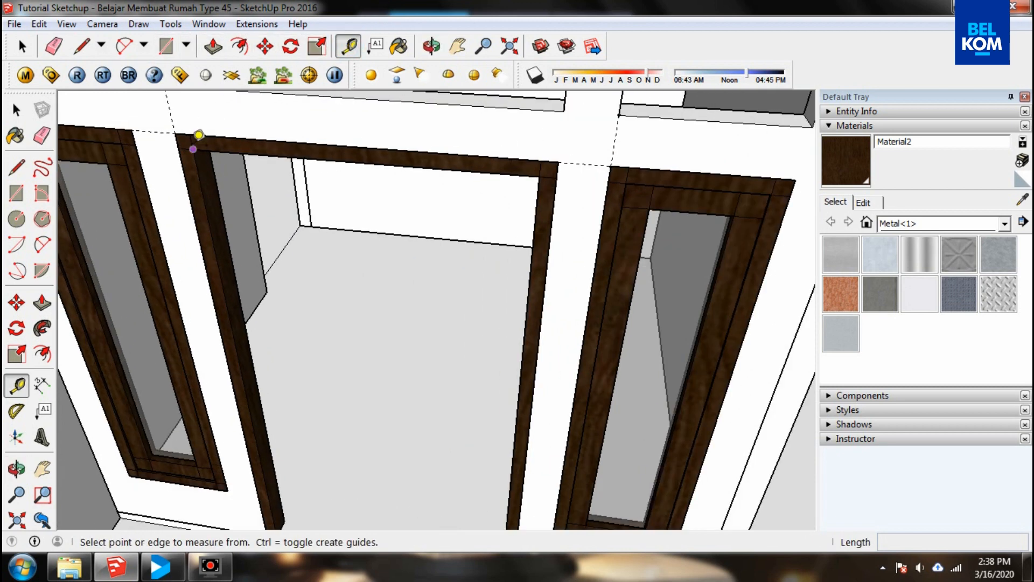
pyautogui.click(195, 143)
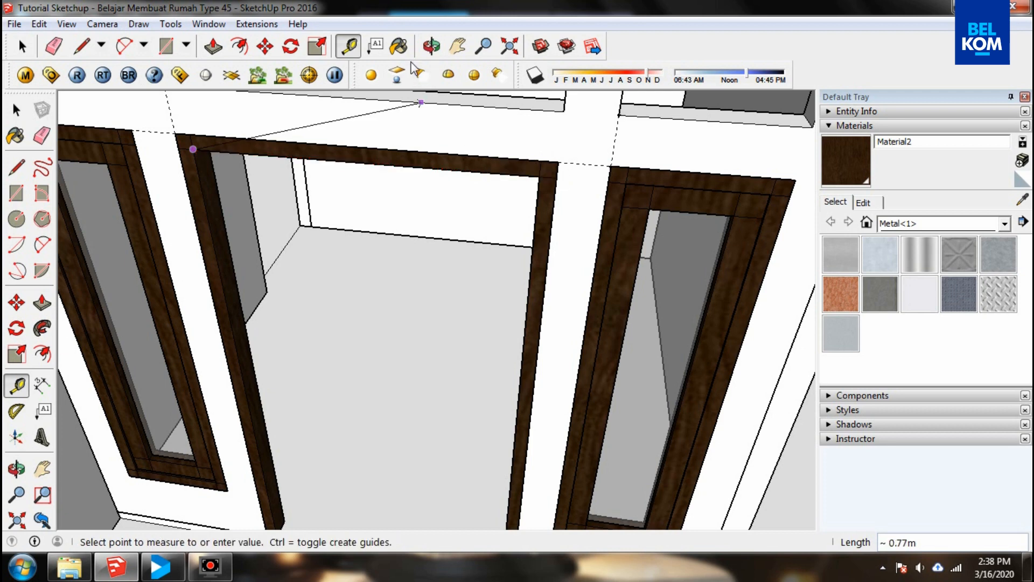
# - Draw a rectangle for a door leaf over the left half of the opening inside the wooden frame, down to the threshold
pyautogui.click(431, 46)
pyautogui.moveTo(242, 135); pyautogui.dragTo(162, 162)
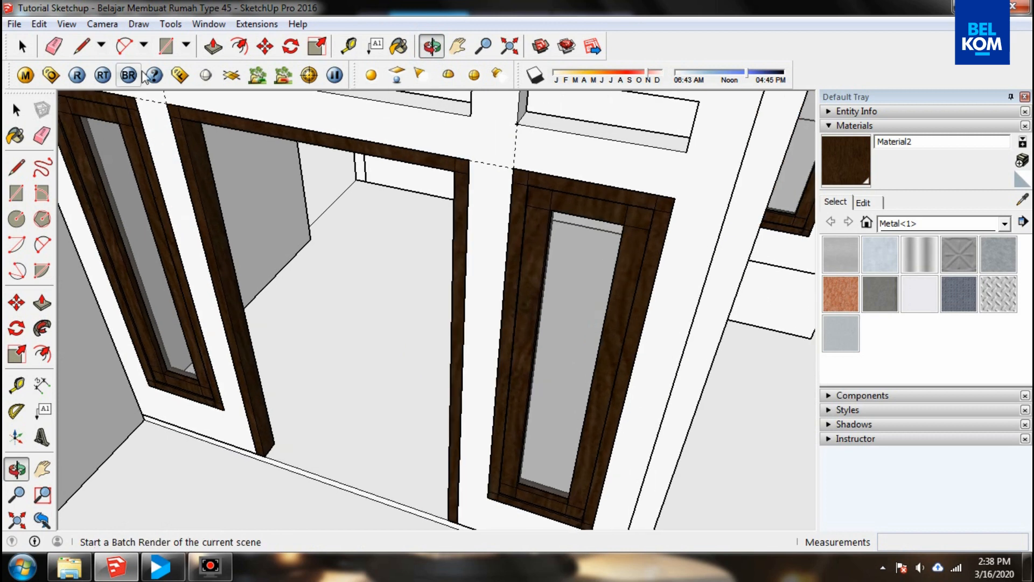
pyautogui.click(166, 47)
pyautogui.click(181, 118)
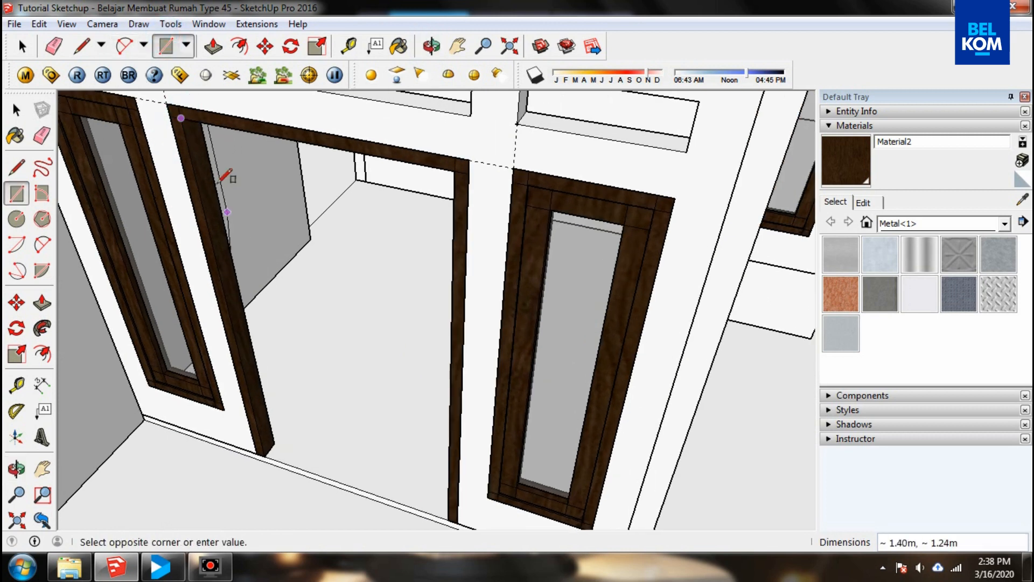
pyautogui.click(352, 486)
pyautogui.moveTo(366, 461); pyautogui.dragTo(200, 242, button='middle')
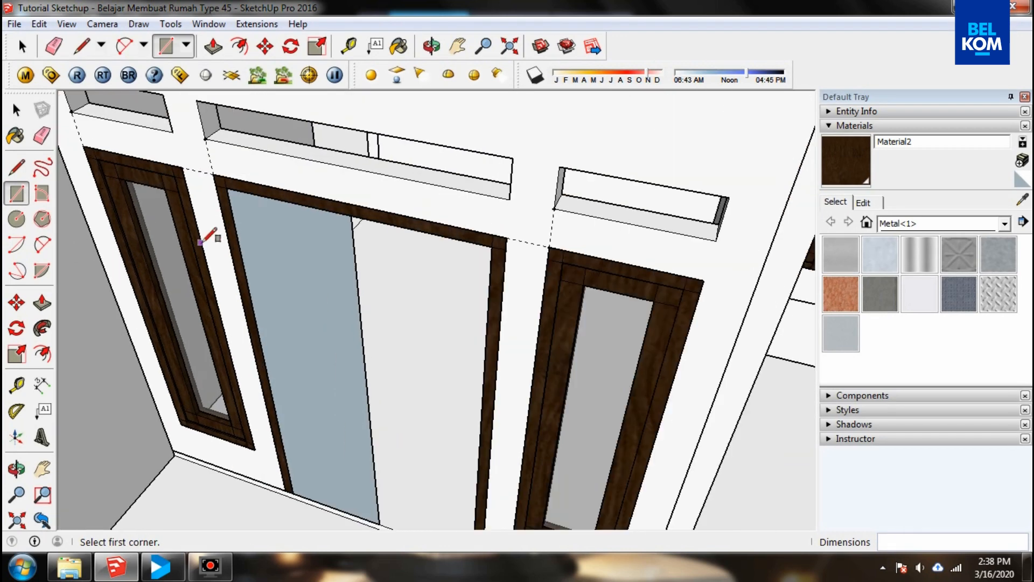
# - Paint the front and back faces of the left door leaf with the dark wood material Material2
pyautogui.scroll(2, 200, 242)
pyautogui.click(846, 161)
pyautogui.click(286, 262)
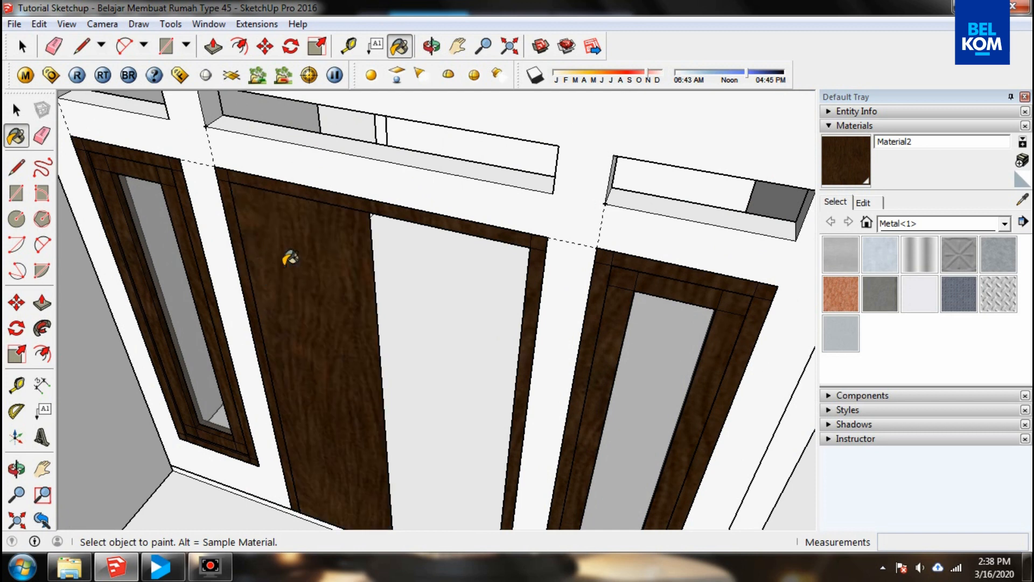
pyautogui.click(432, 45)
pyautogui.moveTo(417, 264)
pyautogui.mouseDown()
pyautogui.moveTo(240, 334)
pyautogui.moveTo(358, 185)
pyautogui.moveTo(401, 160)
pyautogui.moveTo(360, 150)
pyautogui.moveTo(295, 254)
pyautogui.moveTo(300, 203)
pyautogui.moveTo(299, 216)
pyautogui.mouseUp()
pyautogui.click(846, 169)
pyautogui.click(393, 253)
# - Pull the back face of the door leaf out 0.03 m to give the leaf its thickness
pyautogui.click(432, 45)
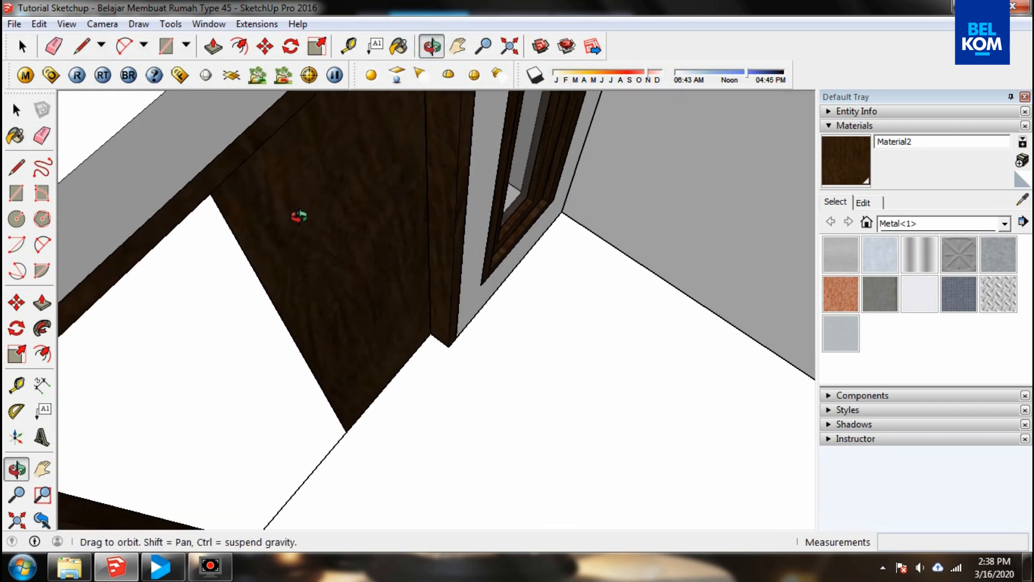
pyautogui.click(213, 46)
pyautogui.scroll(3, 289, 296)
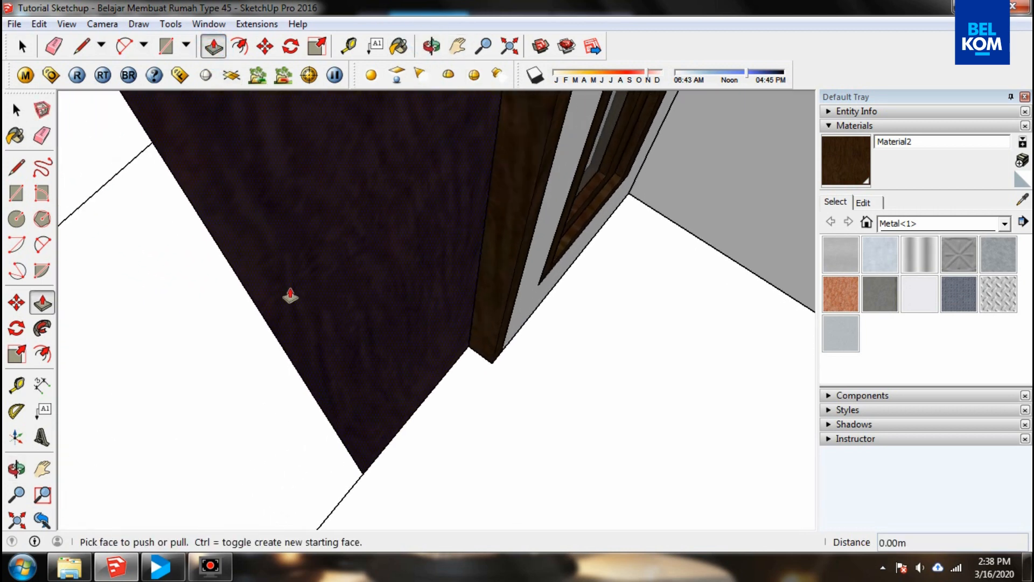
pyautogui.click(308, 335)
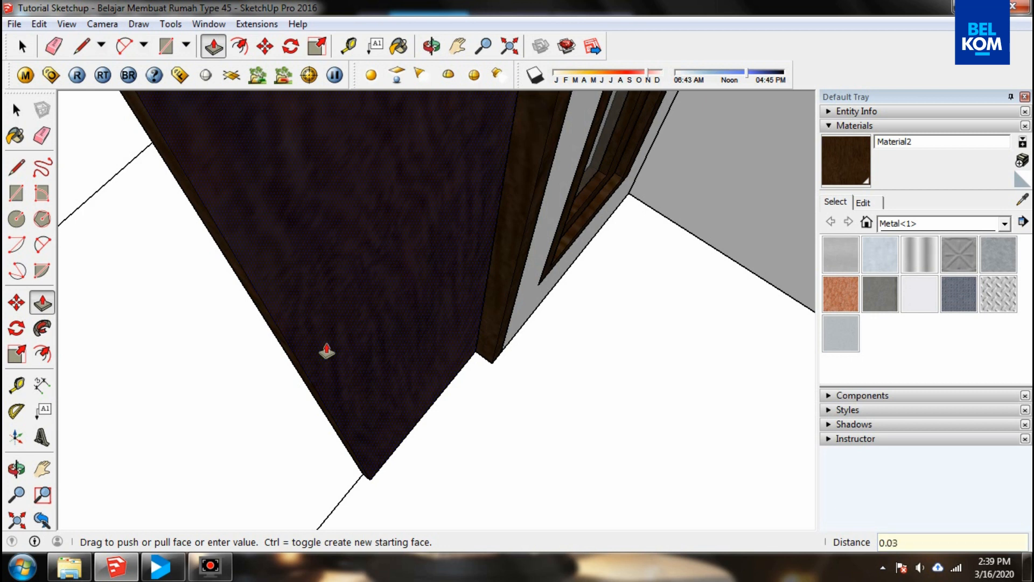
# - Draw a 0.55 by 0.1 m rectangle along the top edge of the door leaf's front face
pyautogui.click(431, 47)
pyautogui.moveTo(247, 261); pyautogui.dragTo(358, 172)
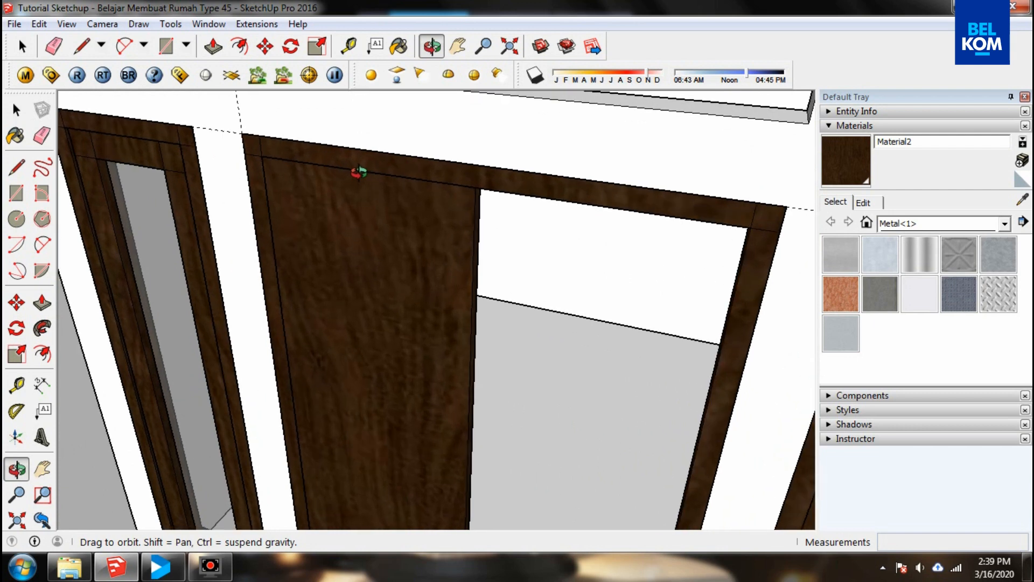
pyautogui.moveTo(361, 167); pyautogui.dragTo(198, 204)
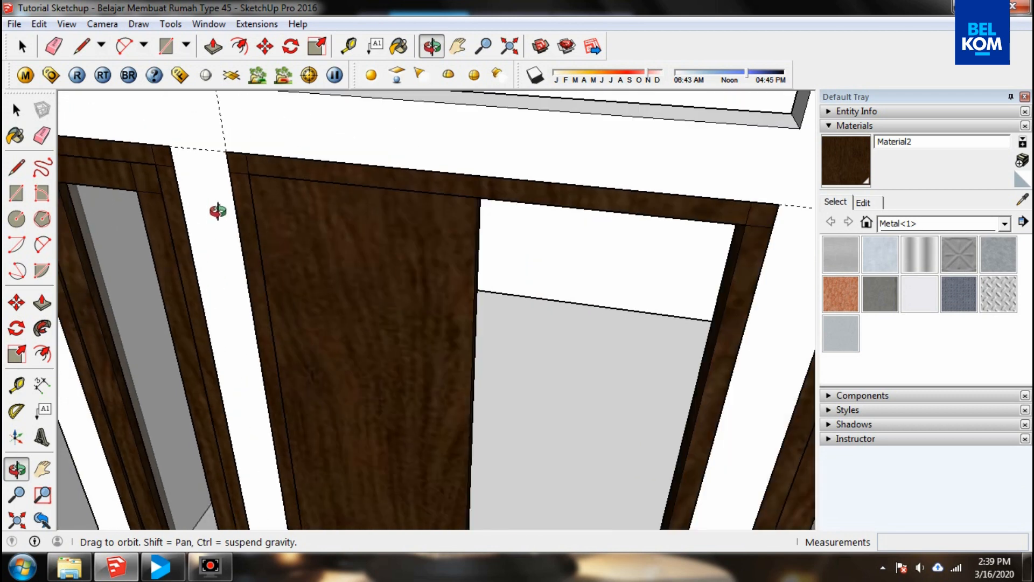
pyautogui.scroll(3, 303, 169)
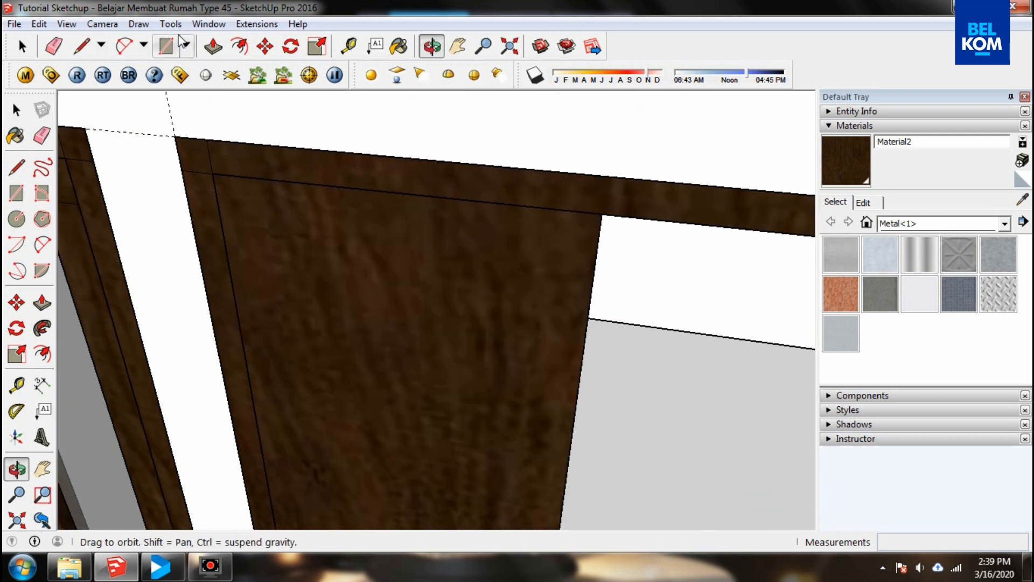
pyautogui.click(170, 46)
pyautogui.click(212, 173)
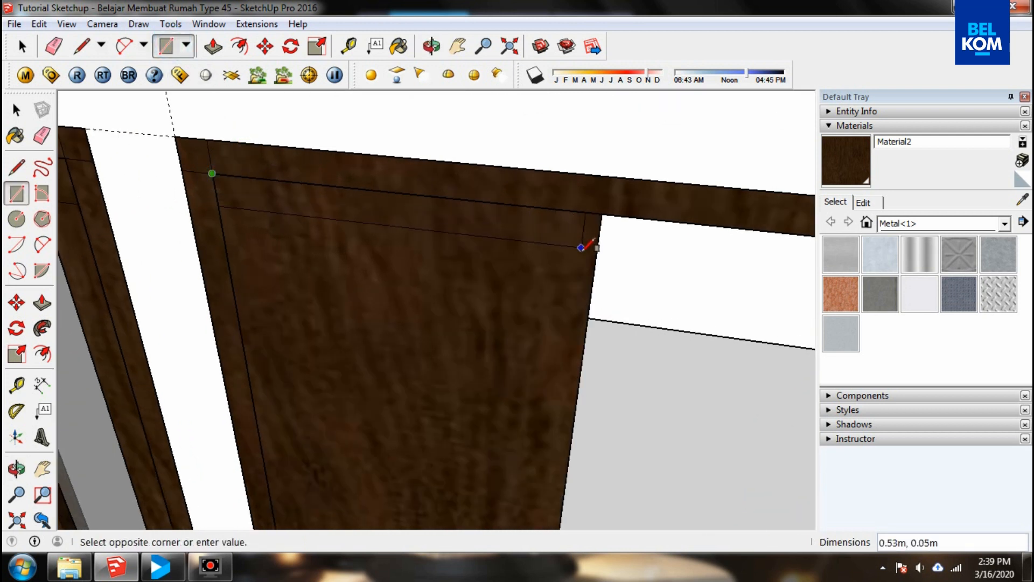
pyautogui.write('0')
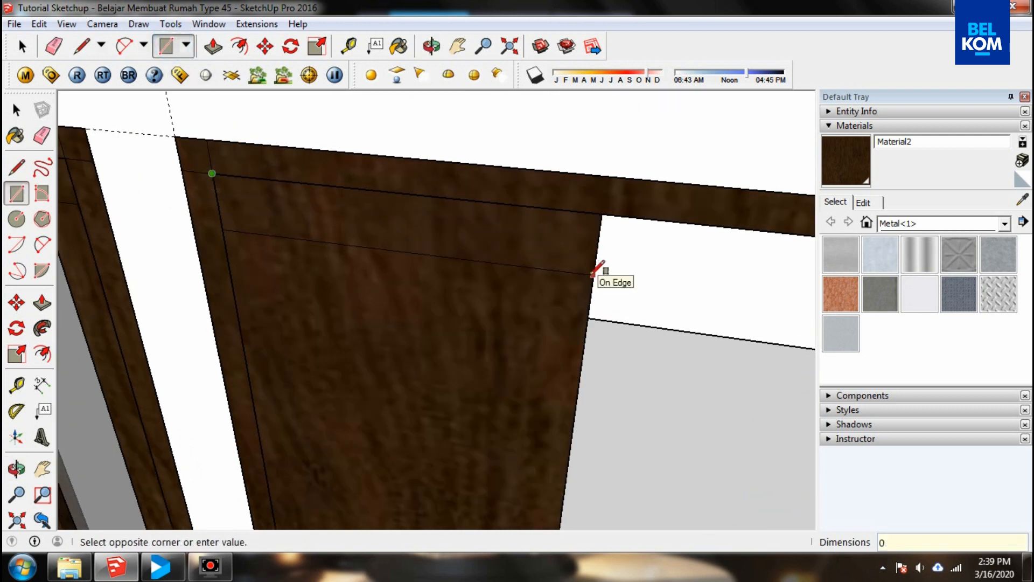
pyautogui.write('.1')
pyautogui.press('Return')
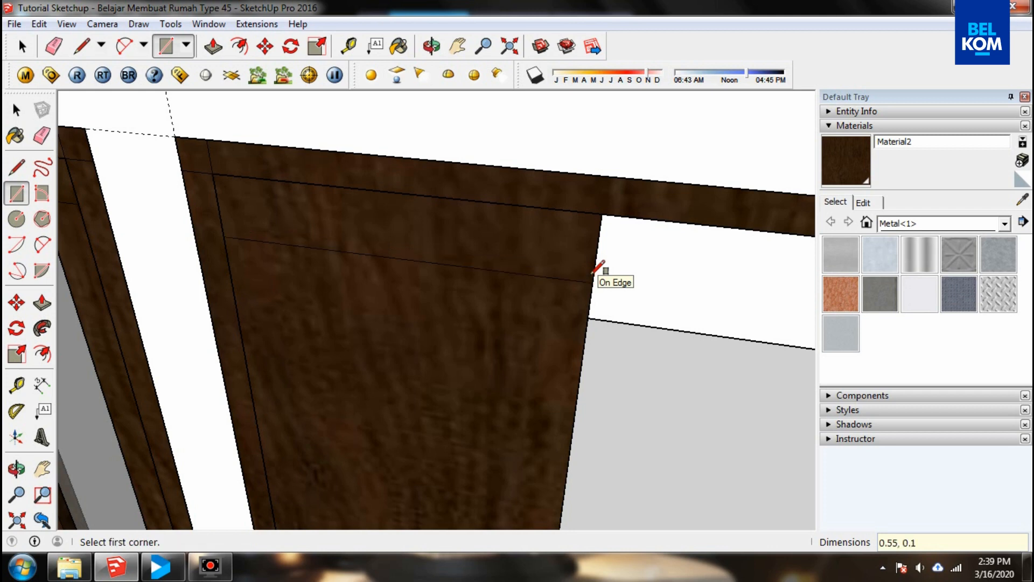
# - Draw a 2 by 0.1 m rectangle down the door leaf's front face along the side next to the frame
pyautogui.click(212, 173)
pyautogui.scroll(-5, 216, 173)
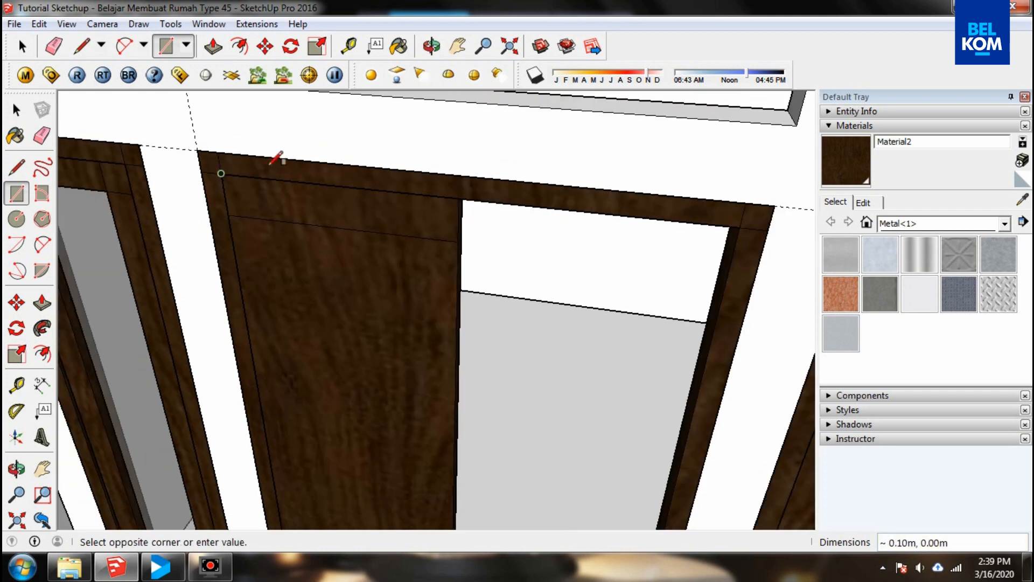
pyautogui.scroll(3, 318, 465)
pyautogui.scroll(1, 318, 465)
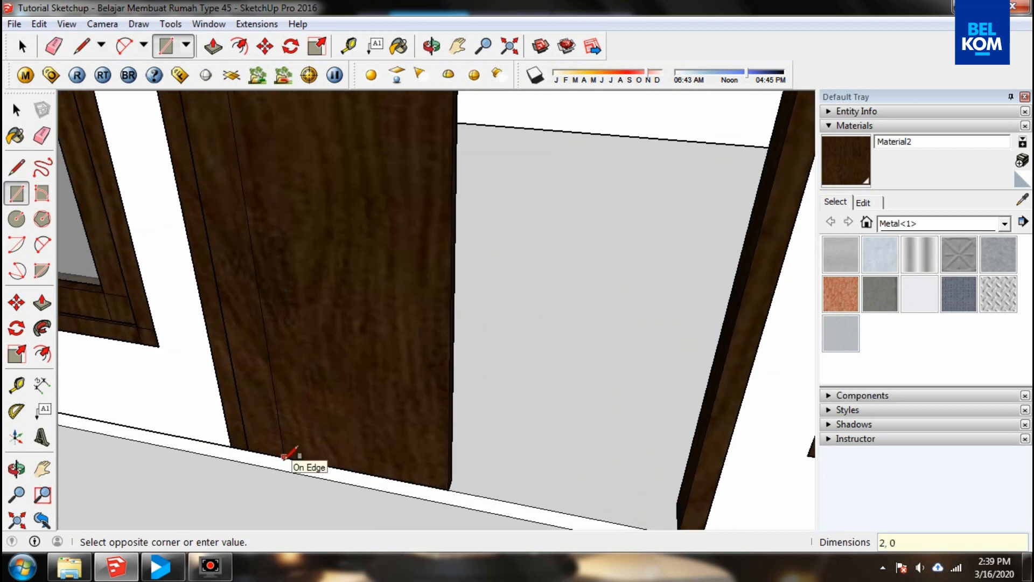
pyautogui.press('Return')
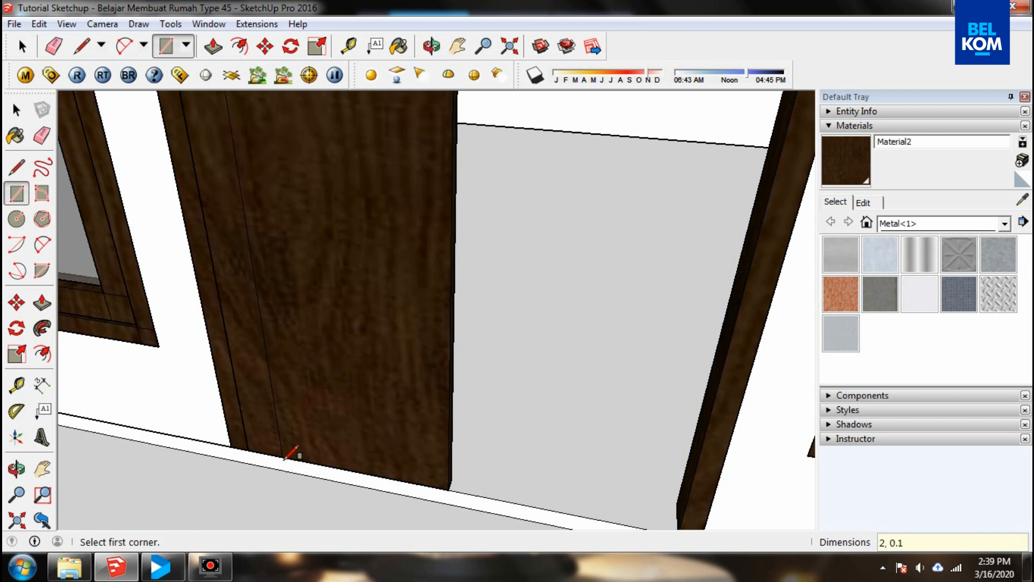
# - Draw a 0.55 by 0.1 m rectangle along the bottom edge of the door leaf's front face
pyautogui.click(248, 449)
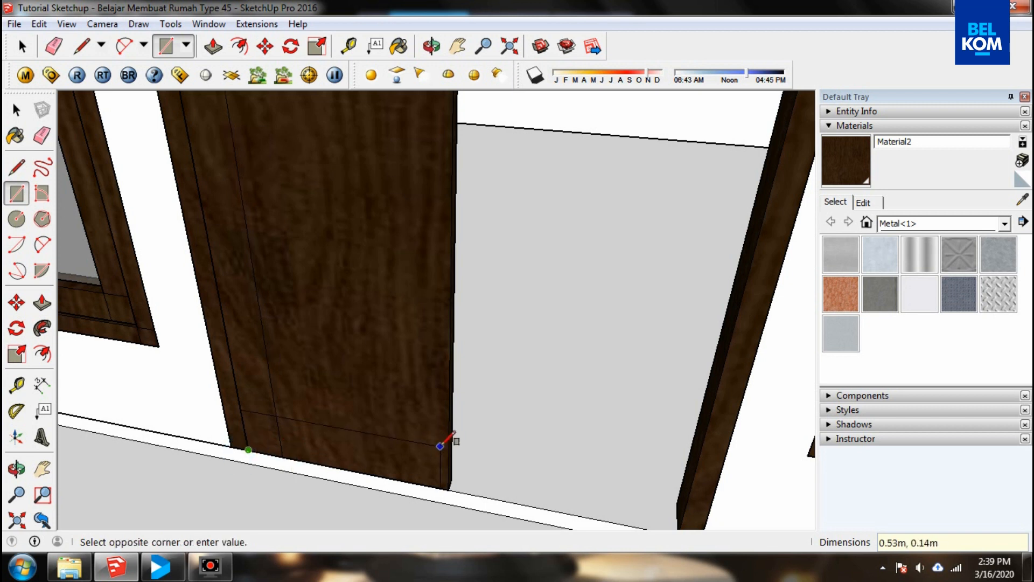
pyautogui.write('0.5')
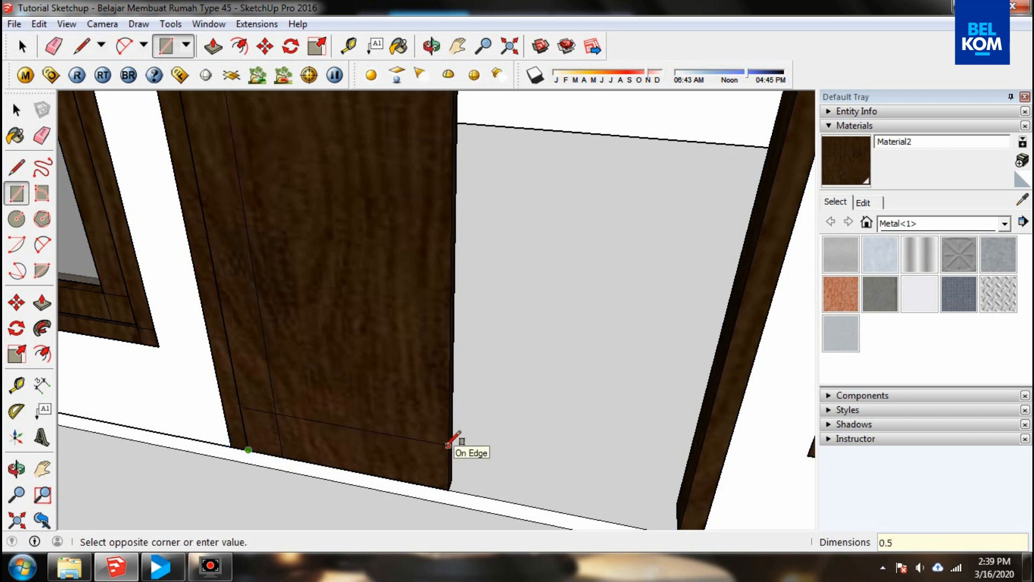
pyautogui.write('5, 0.1')
pyautogui.press('Return')
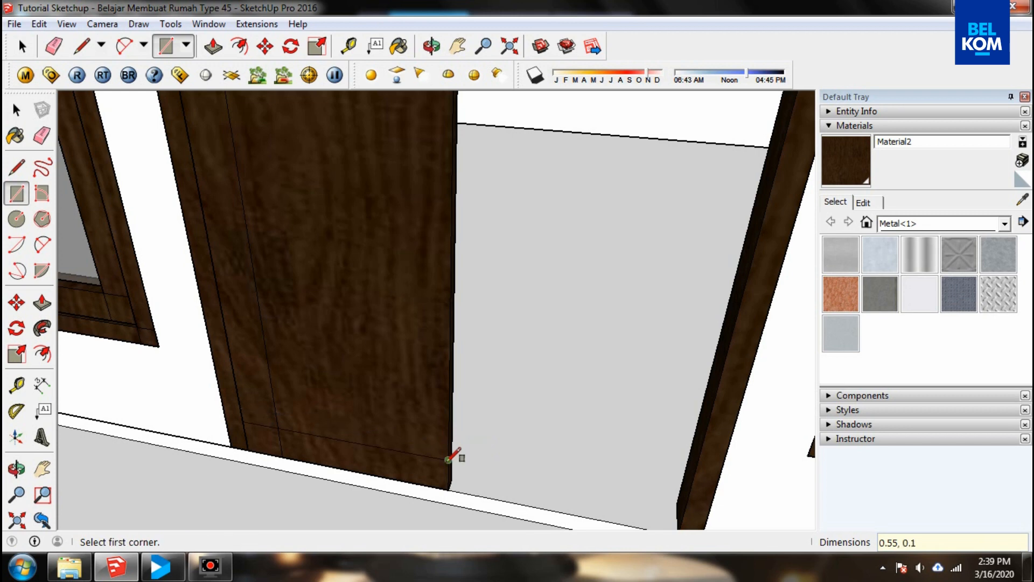
# - Draw a 2 by 0.1 m rectangle up the door leaf's free side, starting from its lower outer corner
pyautogui.click(450, 486)
pyautogui.scroll(-2, 447, 488)
pyautogui.scroll(-3, 447, 488)
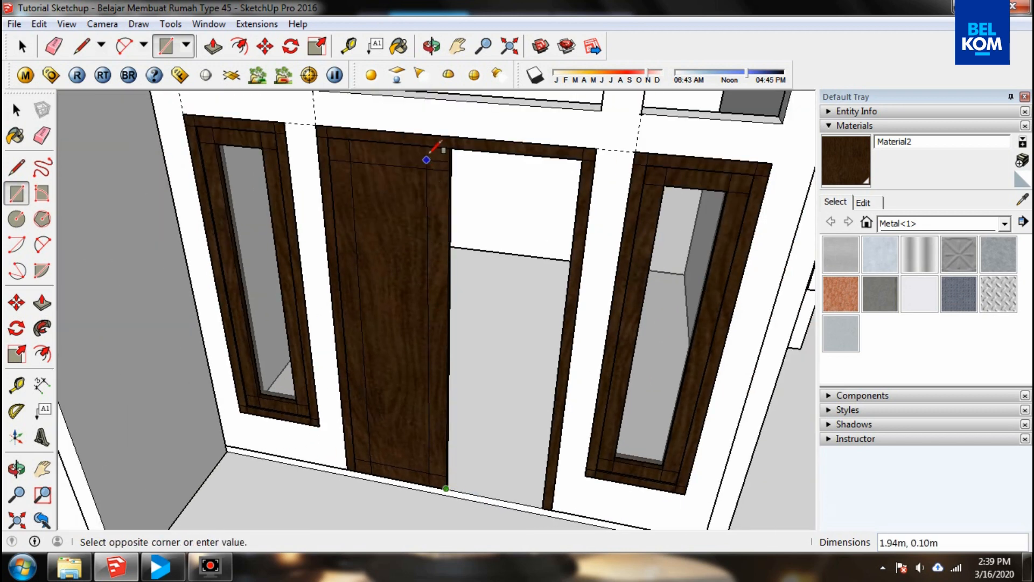
pyautogui.write('2,')
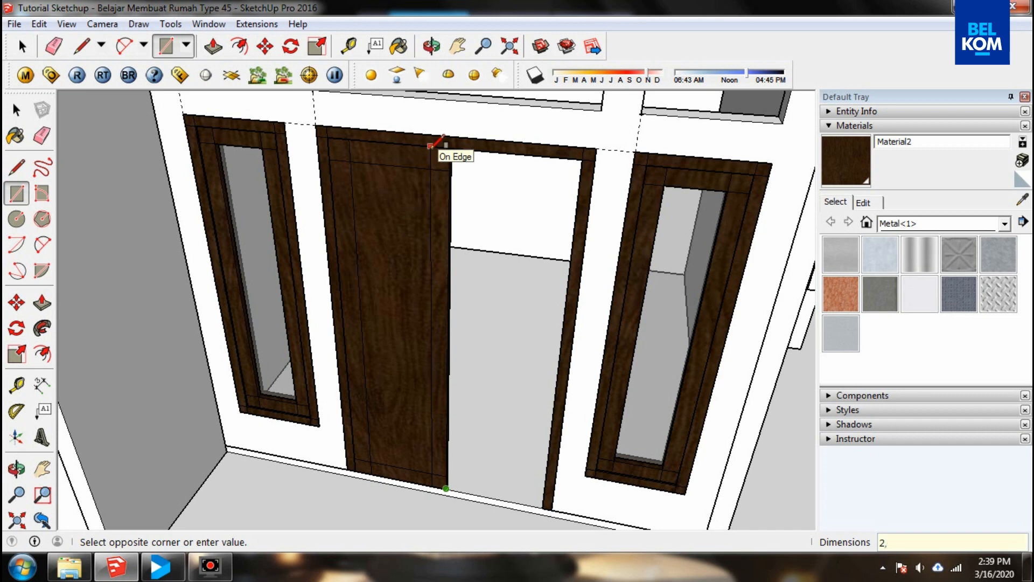
pyautogui.write(' 0.1')
pyautogui.press('Return')
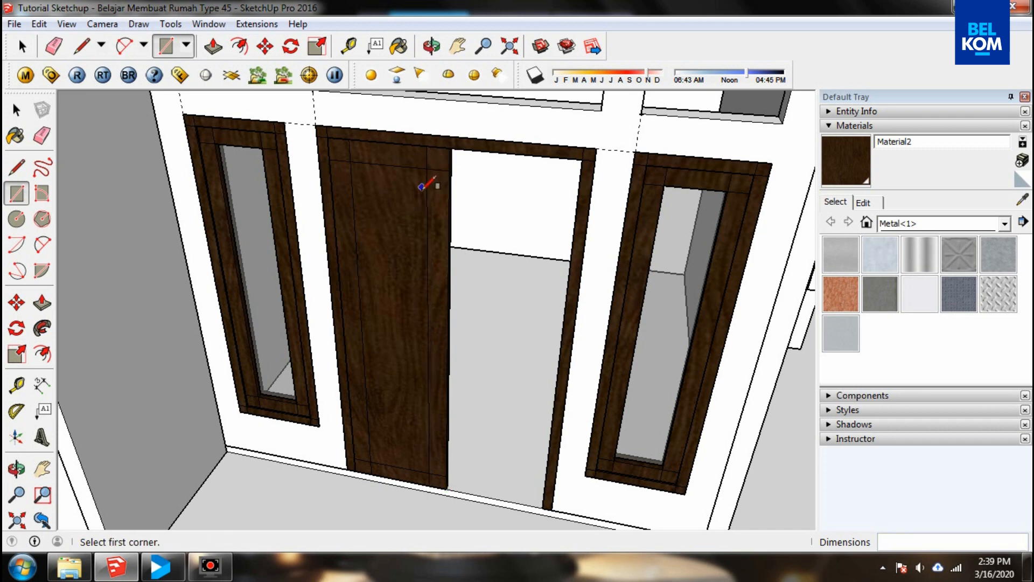
# - Draw a horizontal line across the leaf's inner panel from the midpoint of one stile edge to the opposite stile edge
pyautogui.scroll(3, 439, 146)
pyautogui.scroll(1, 356, 283)
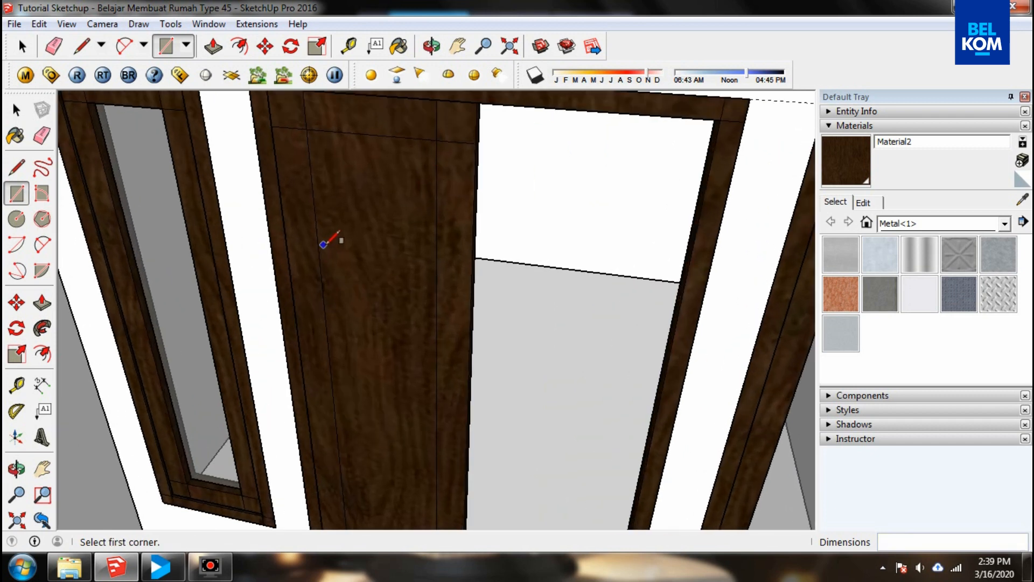
pyautogui.scroll(-1, 323, 244)
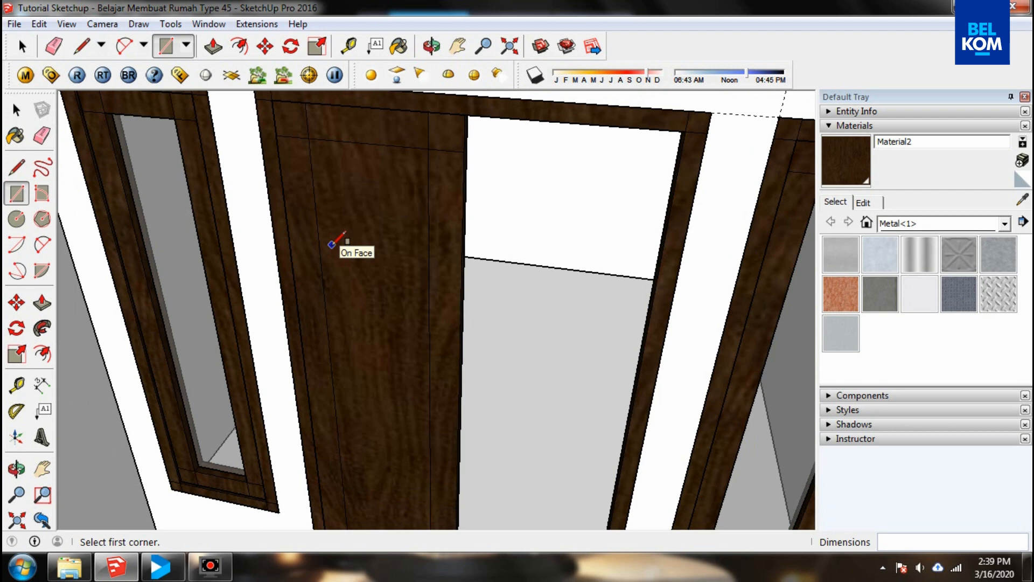
pyautogui.scroll(-2, 332, 244)
pyautogui.scroll(2, 355, 331)
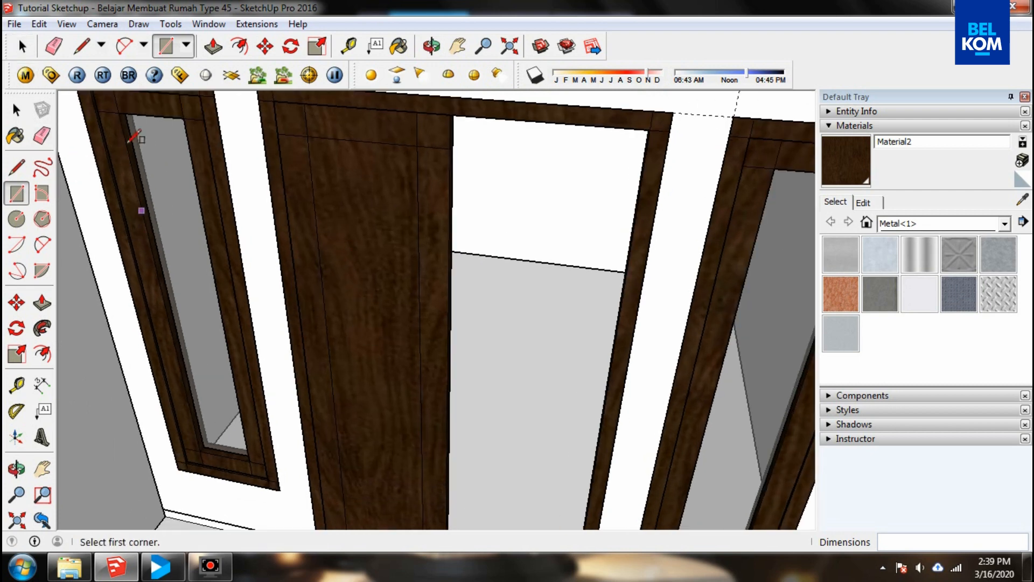
pyautogui.click(82, 46)
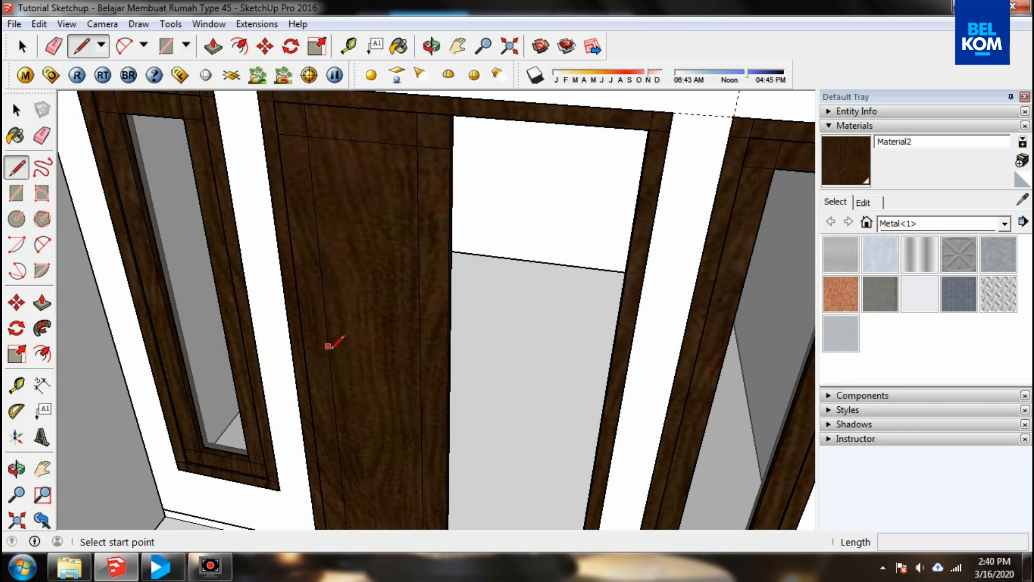
pyautogui.scroll(3, 330, 372)
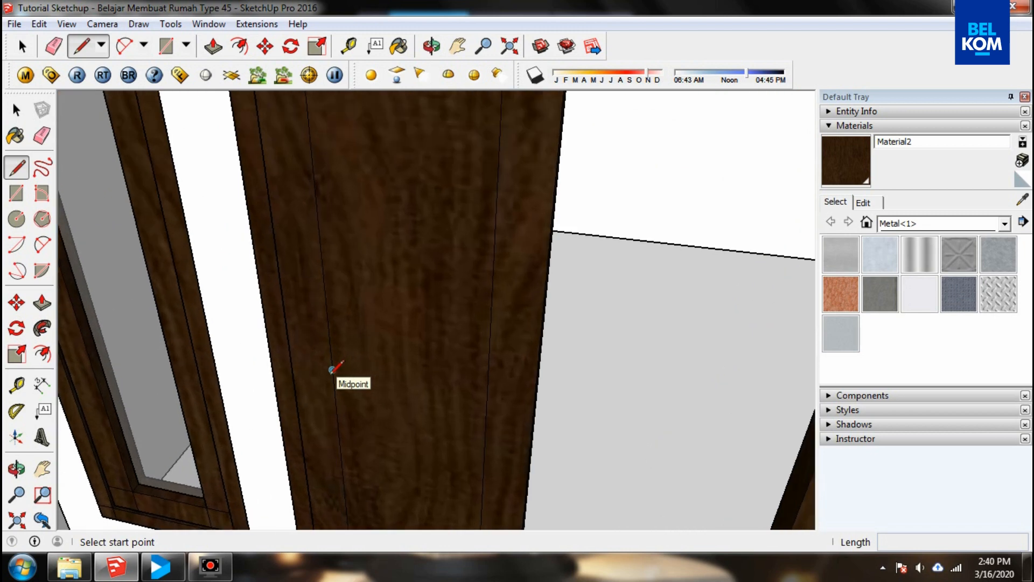
pyautogui.click(334, 367)
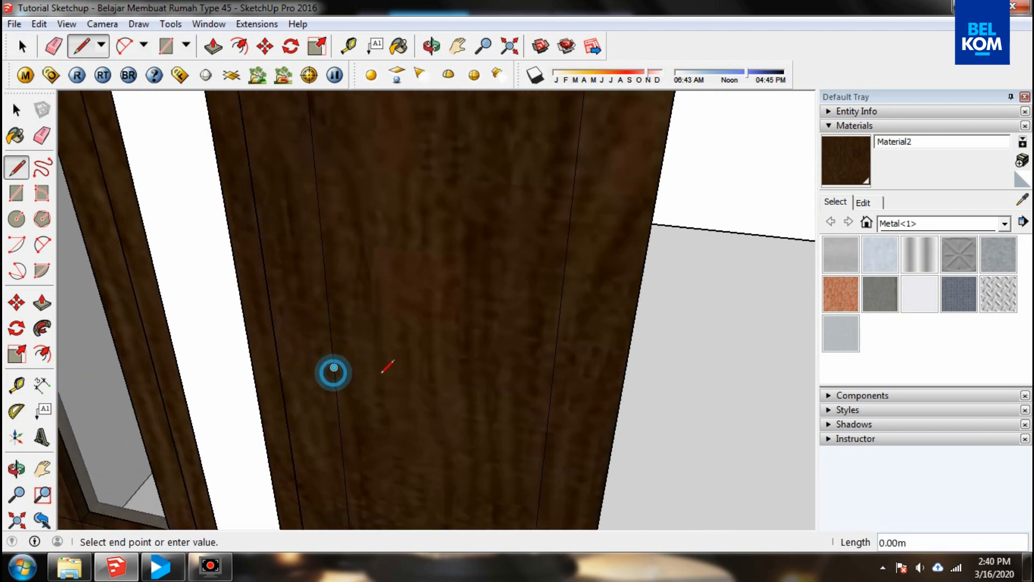
pyautogui.click(550, 402)
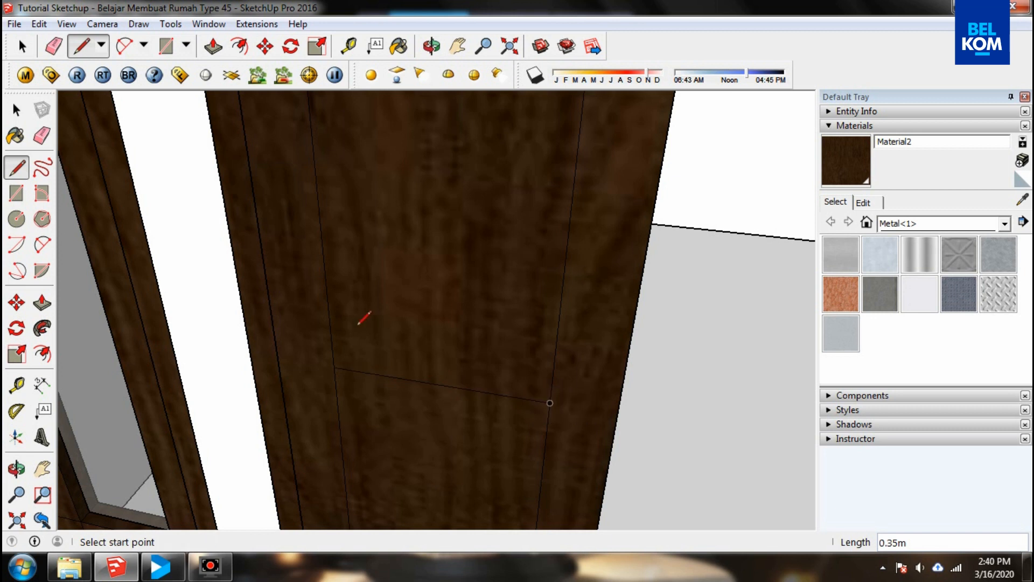
# - Draw a 0.35 by 0.05 m rectangle directly above the inner panel's middle line and an equal one directly below it
pyautogui.click(166, 46)
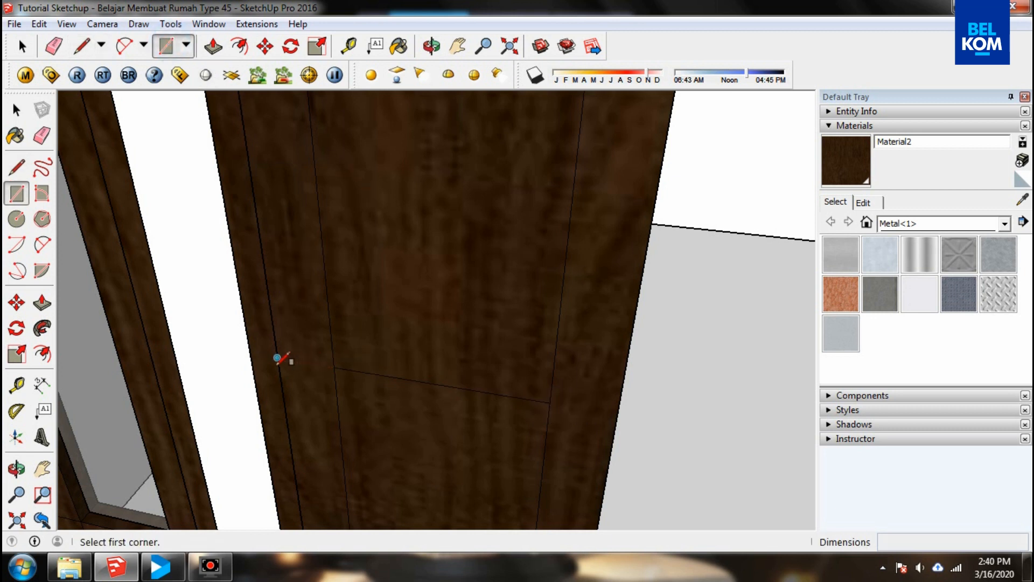
pyautogui.click(334, 367)
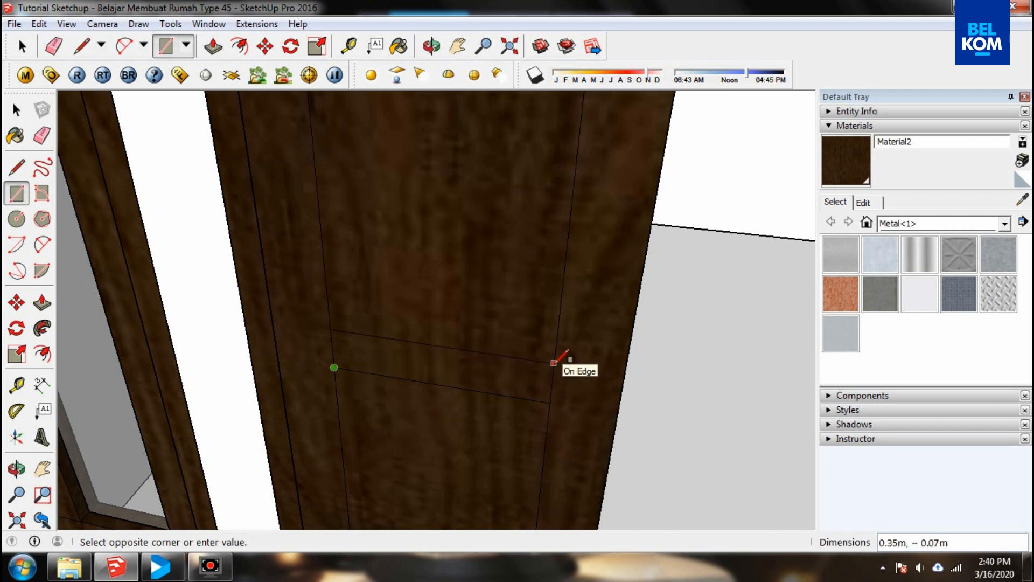
pyautogui.write('0')
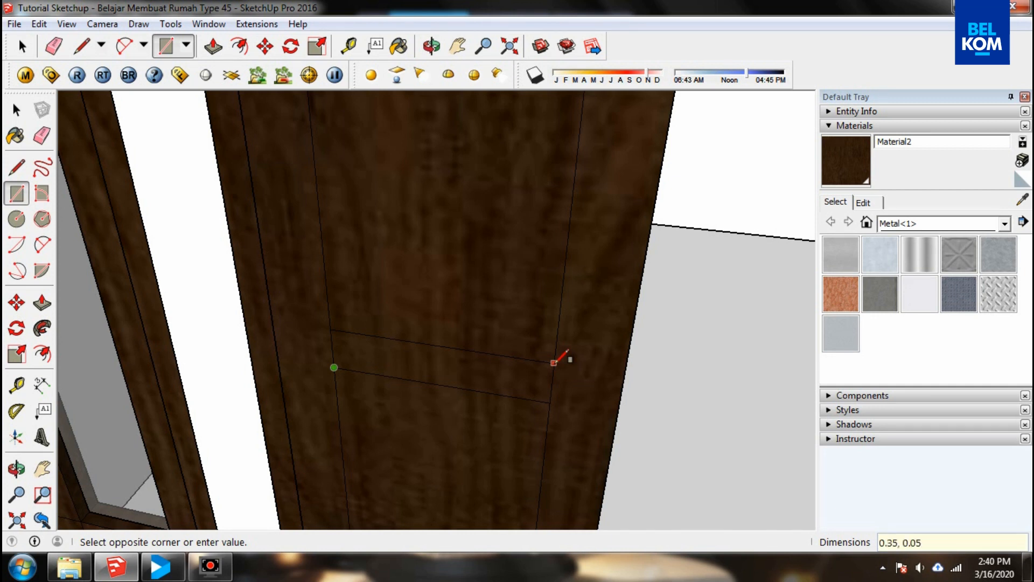
pyautogui.press('Return')
pyautogui.click(334, 367)
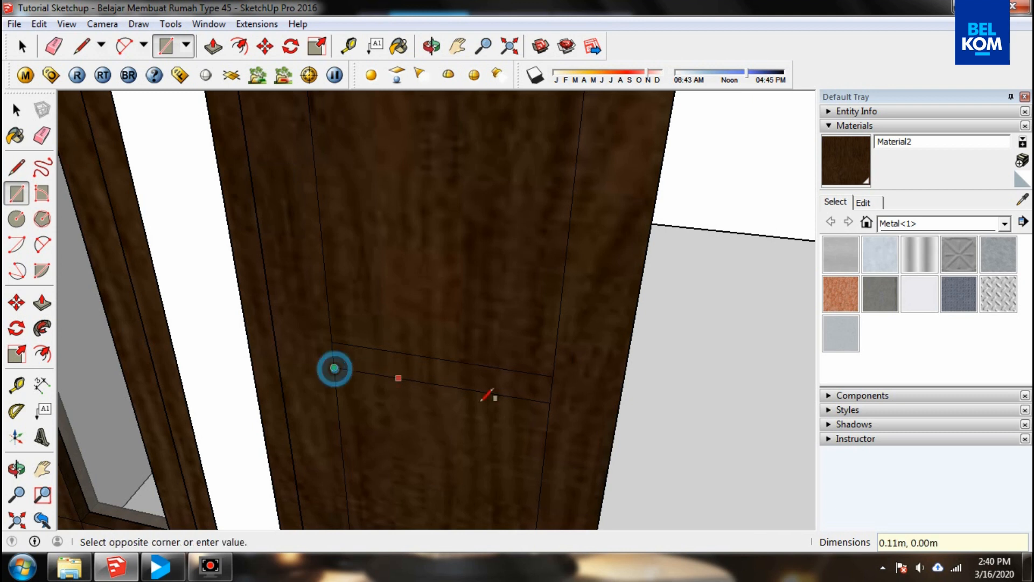
pyautogui.write('0')
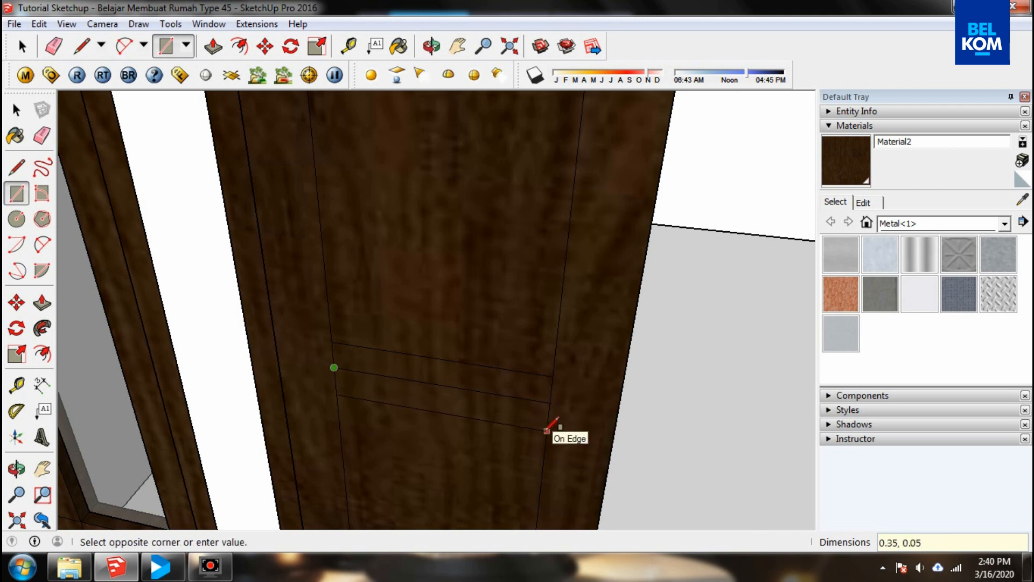
pyautogui.press('Return')
# - Delete the middle line between the two thin rectangles so they form a single crossrail on the door leaf
pyautogui.click(22, 47)
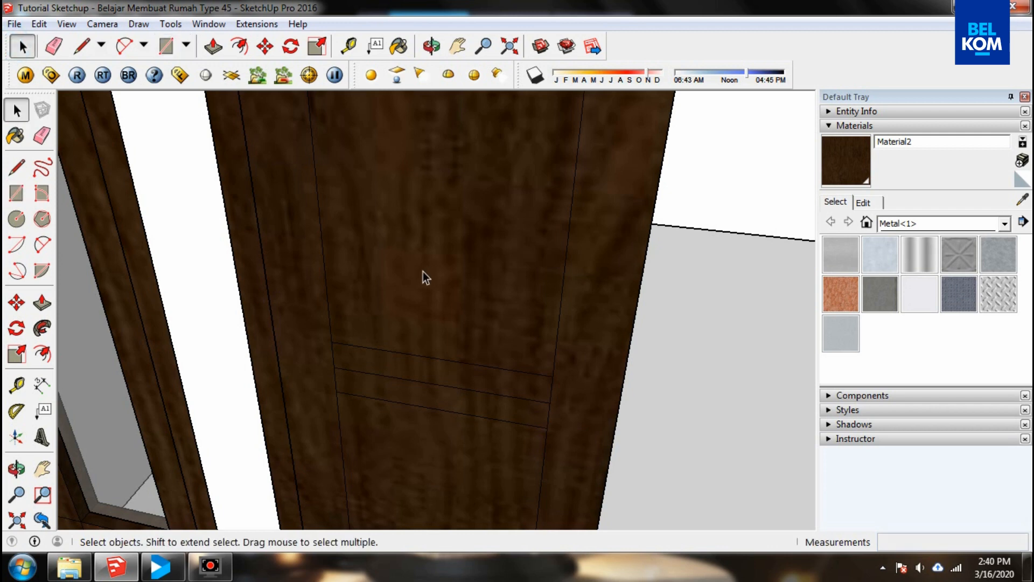
pyautogui.scroll(-8, 356, 370)
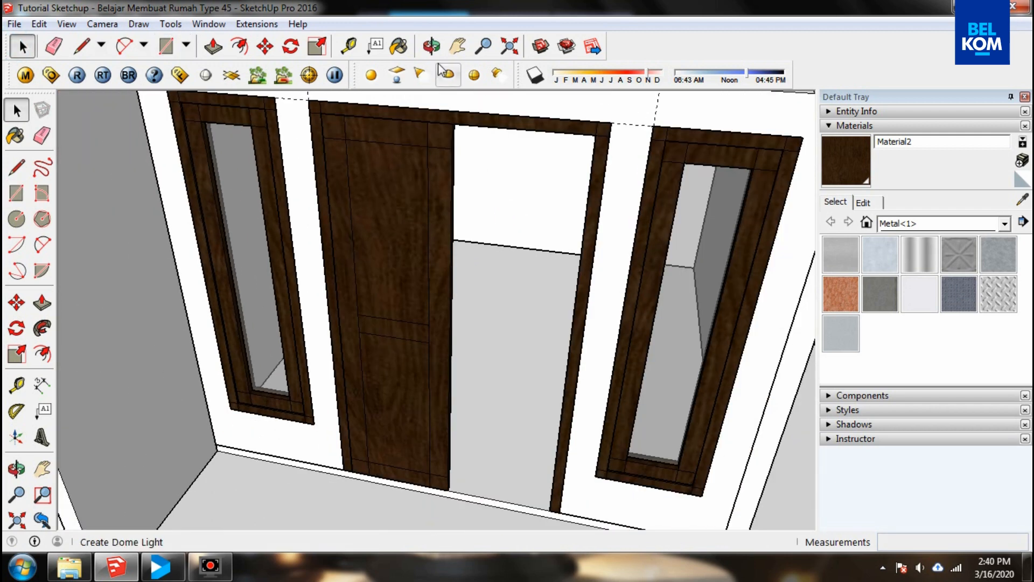
pyautogui.click(431, 46)
pyautogui.moveTo(425, 183); pyautogui.dragTo(408, 151)
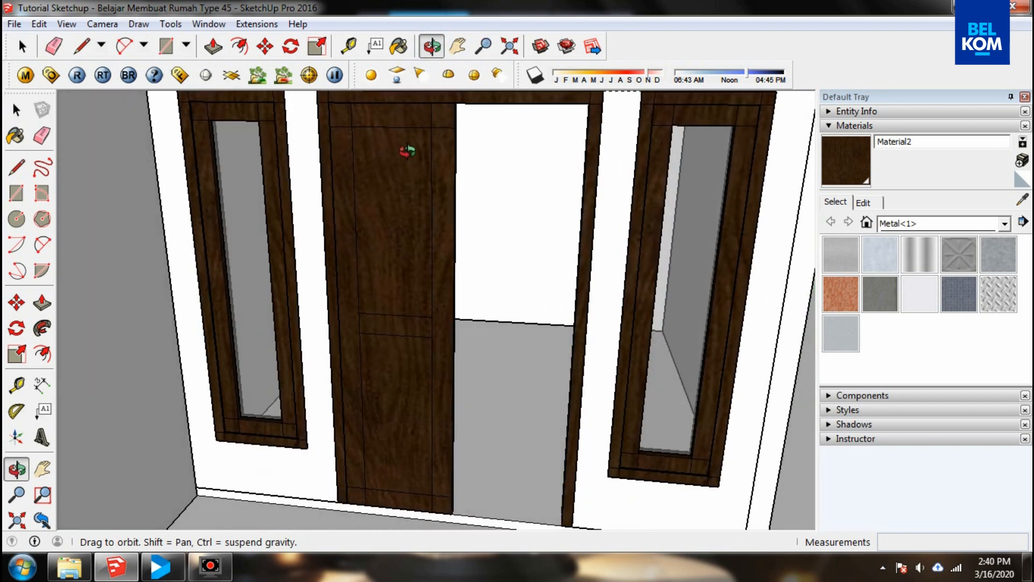
pyautogui.moveTo(348, 205); pyautogui.dragTo(371, 237)
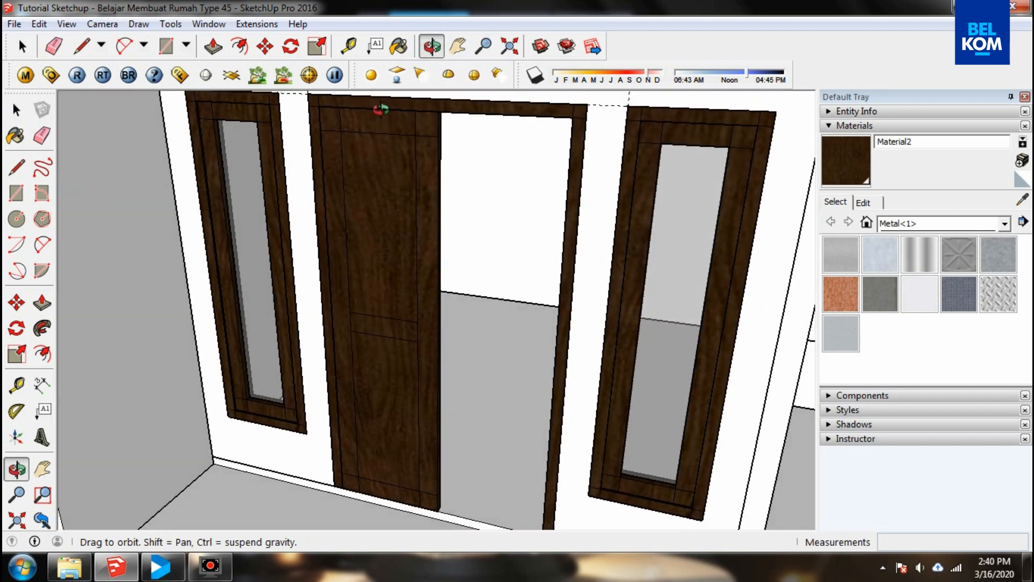
# - Examine the edges and upper corners of the door leaf's upper panel up close
pyautogui.scroll(4, 381, 124)
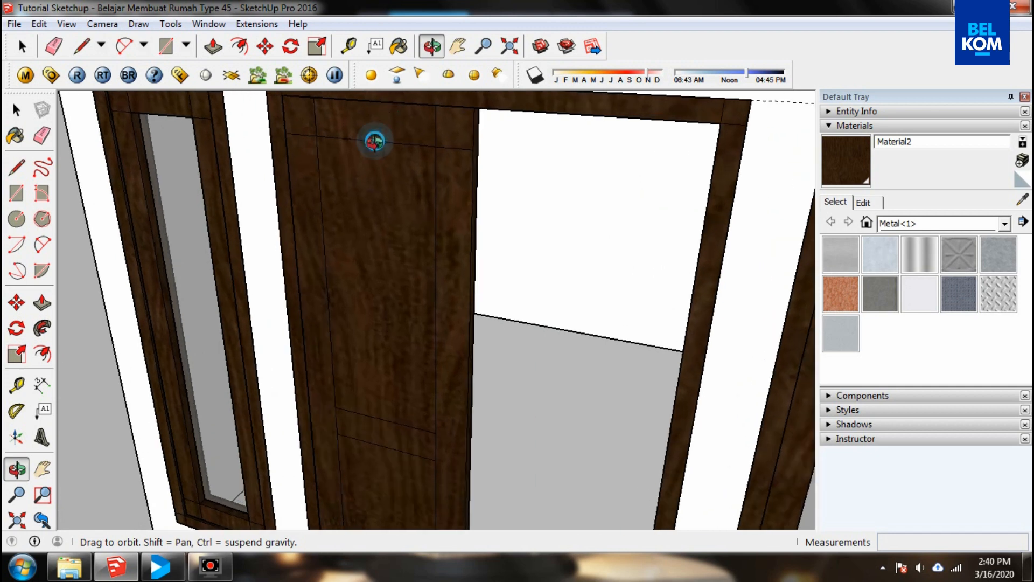
pyautogui.moveTo(375, 141); pyautogui.dragTo(383, 132)
pyautogui.scroll(1, 383, 133)
pyautogui.scroll(-1, 383, 134)
pyautogui.moveTo(323, 168); pyautogui.dragTo(383, 167)
pyautogui.scroll(1, 378, 127)
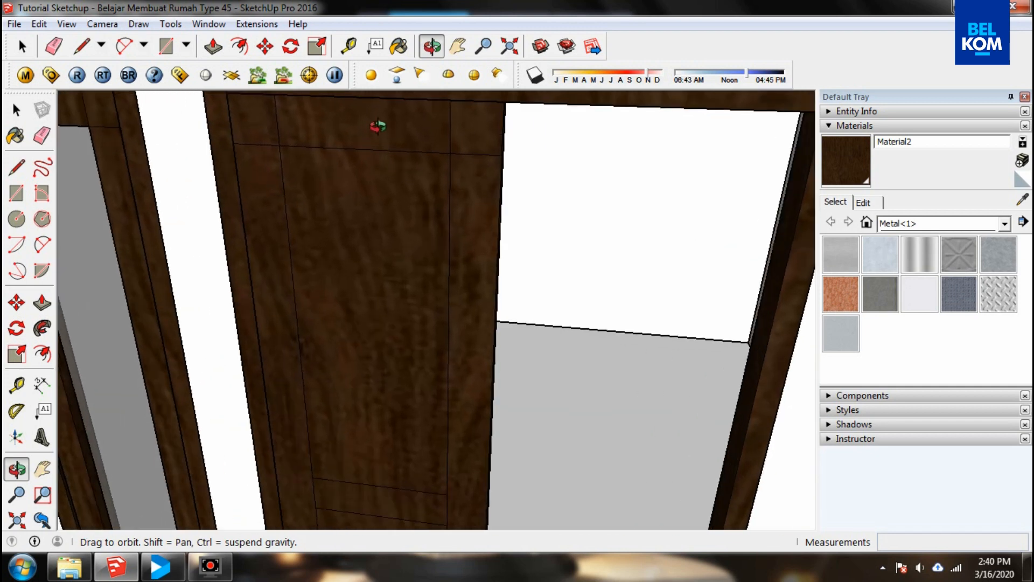
pyautogui.scroll(1, 378, 126)
pyautogui.scroll(1, 274, 153)
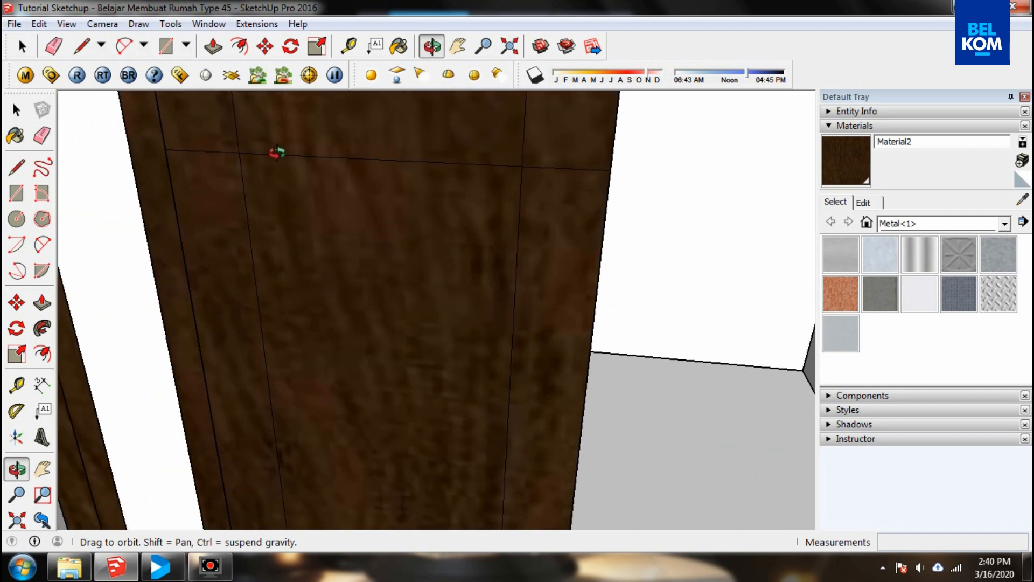
pyautogui.scroll(1, 279, 155)
pyautogui.scroll(1, 240, 178)
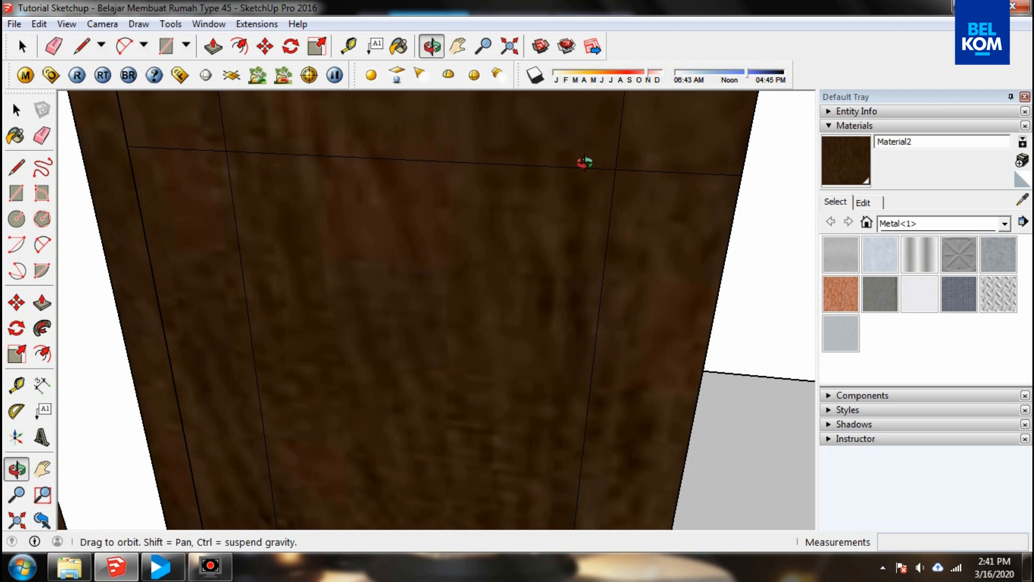
pyautogui.scroll(-2, 350, 139)
pyautogui.scroll(1, 305, 201)
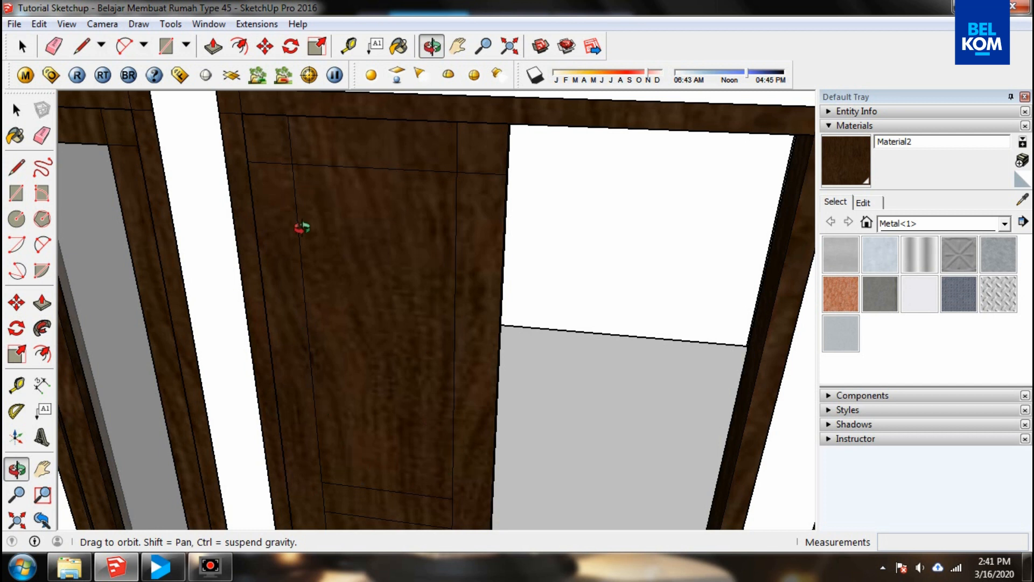
pyautogui.moveTo(375, 167); pyautogui.dragTo(375, 168)
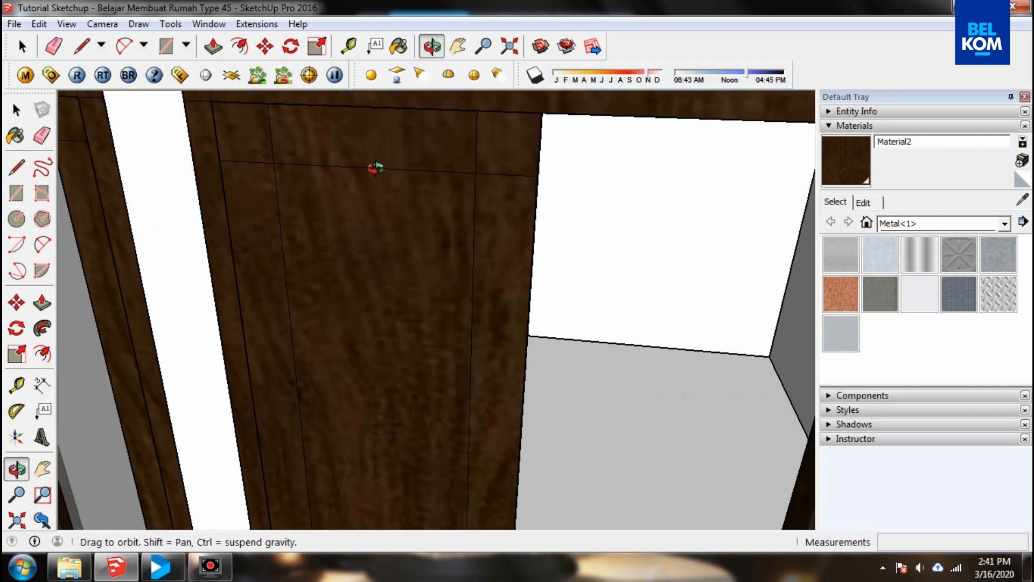
pyautogui.moveTo(308, 171); pyautogui.dragTo(444, 171)
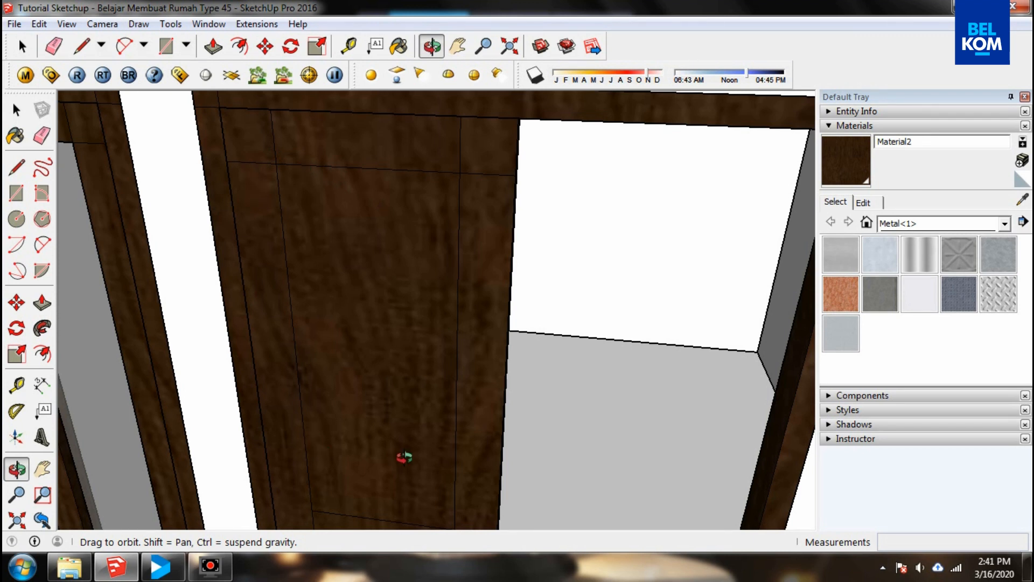
pyautogui.moveTo(414, 185); pyautogui.dragTo(310, 119)
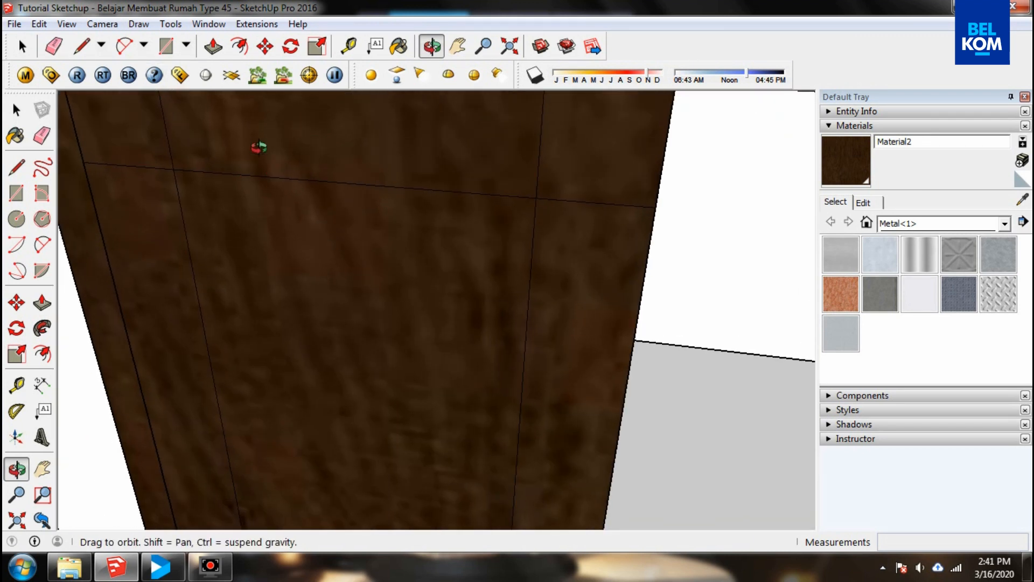
pyautogui.moveTo(258, 149); pyautogui.dragTo(227, 151)
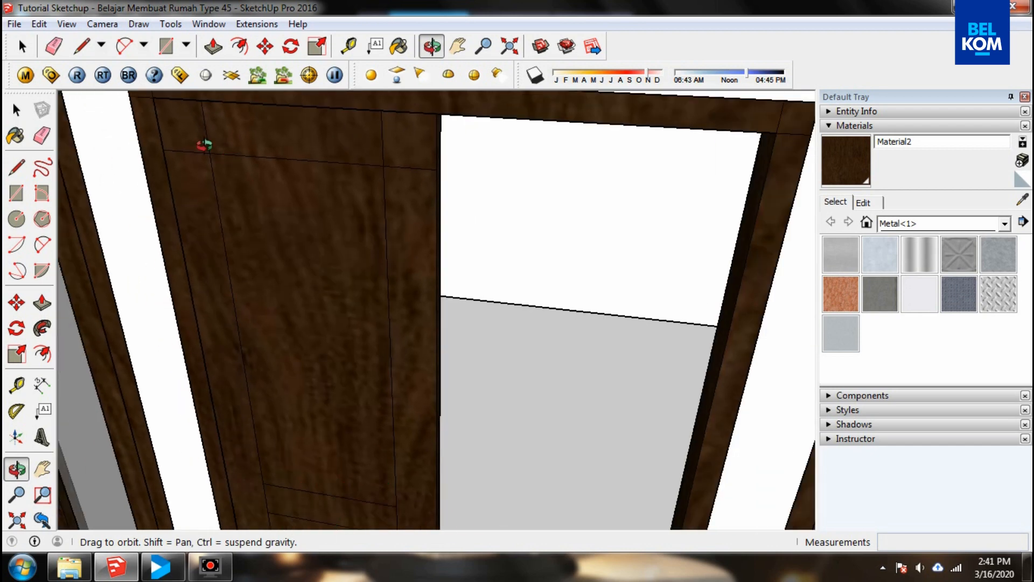
# - With Tape Measure, place a 0.03 m guide inward from the upper panel's hinge-side top corner and another 0.03 m straight down from its end
pyautogui.moveTo(204, 144); pyautogui.dragTo(249, 137)
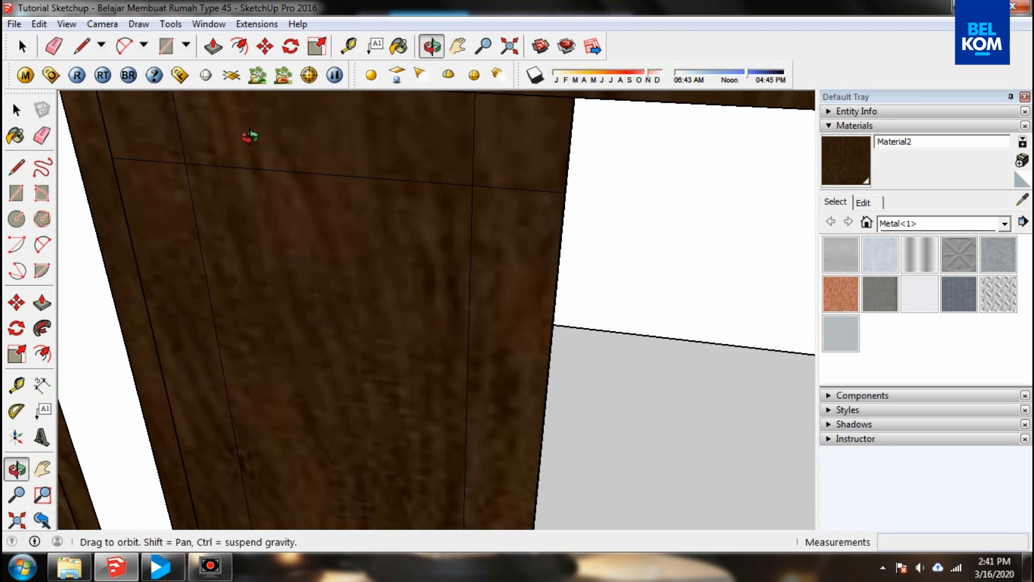
pyautogui.moveTo(250, 137); pyautogui.dragTo(162, 137)
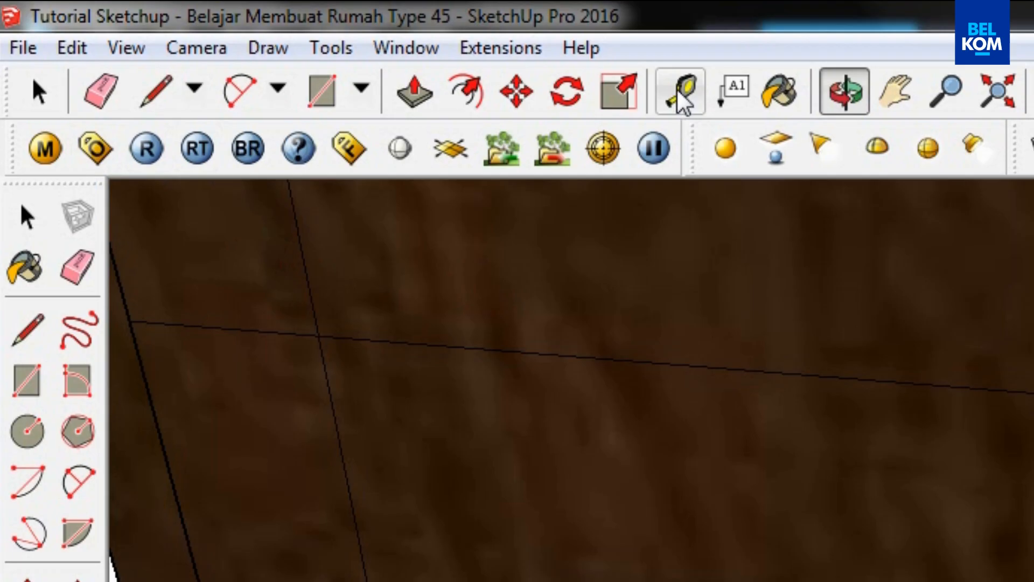
pyautogui.click(352, 47)
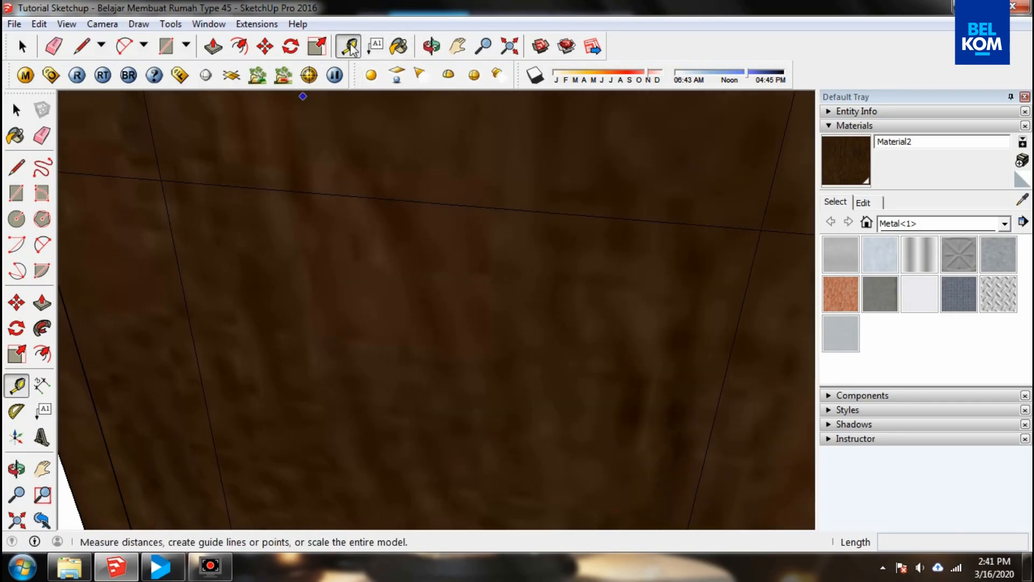
pyautogui.click(161, 180)
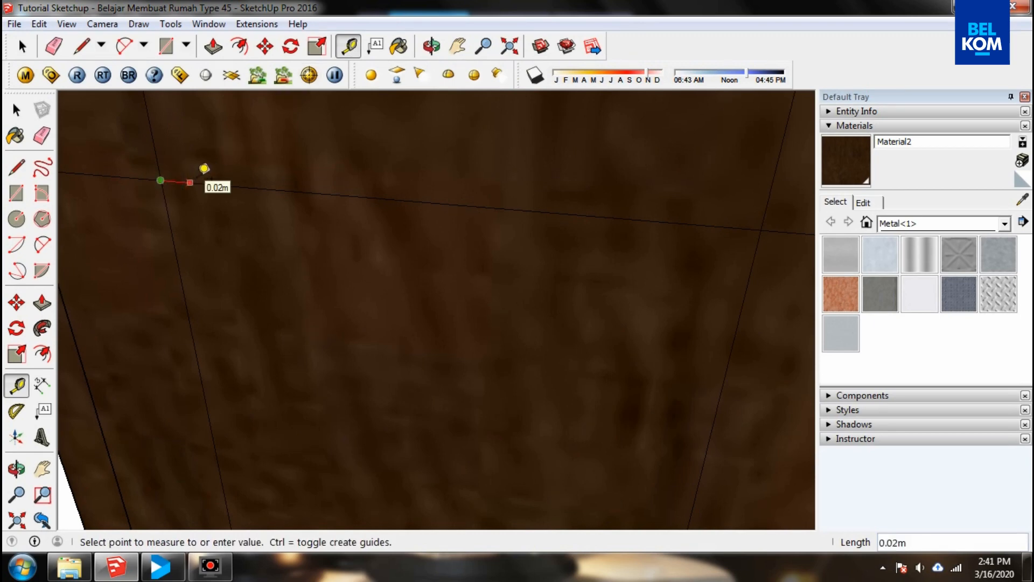
pyautogui.write('0')
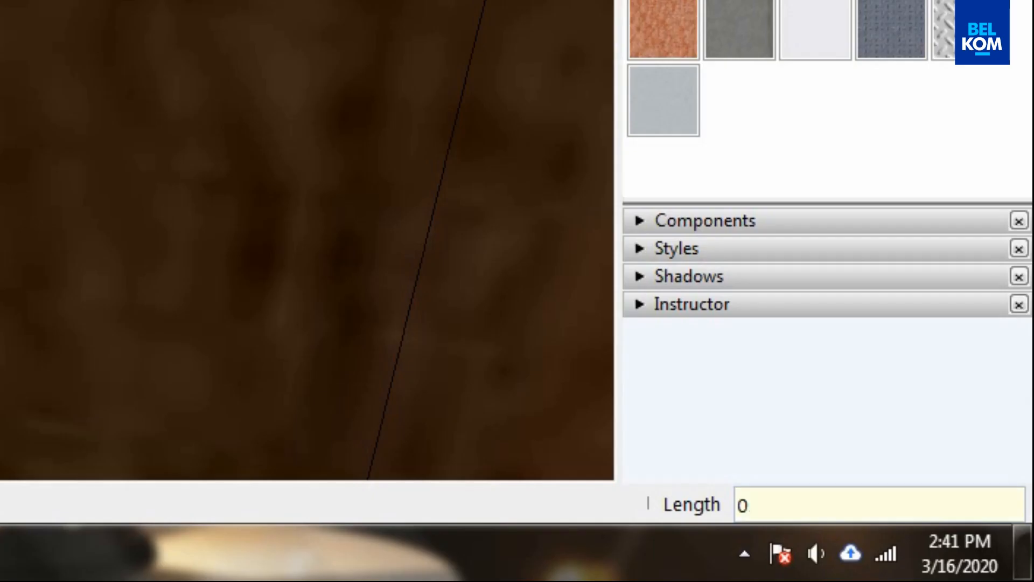
pyautogui.write('.03')
pyautogui.press('Return')
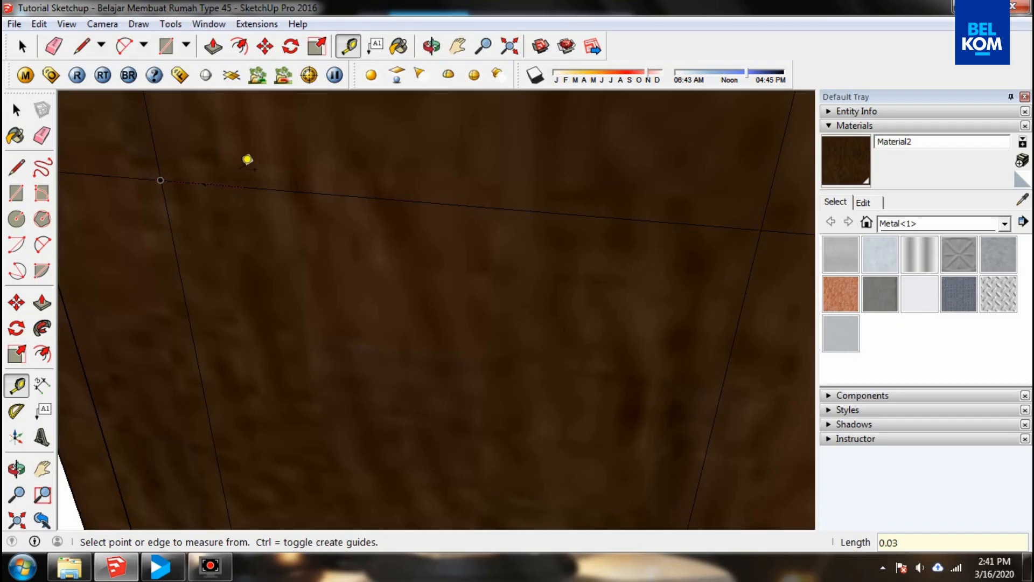
pyautogui.click(206, 186)
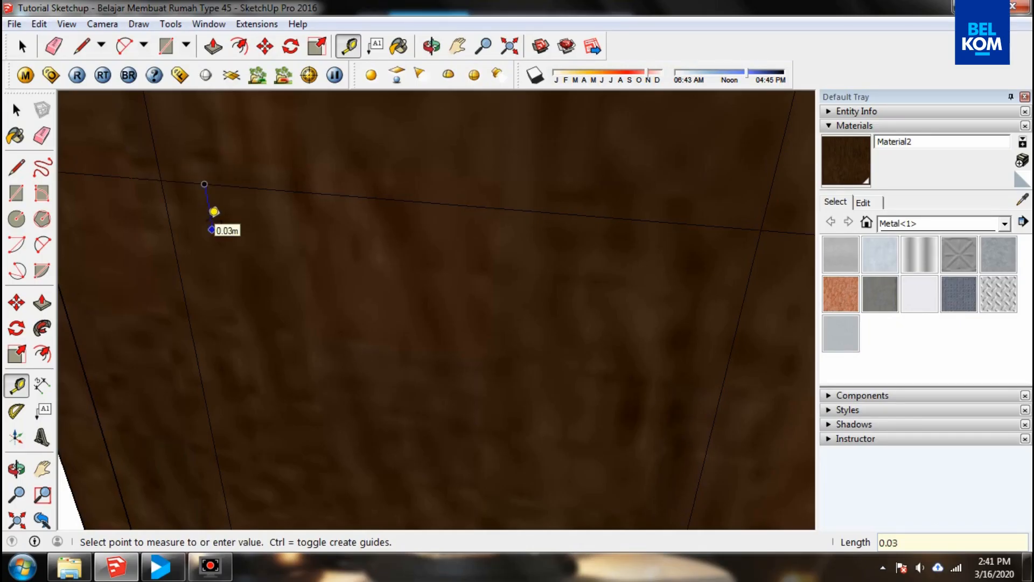
pyautogui.click(214, 211)
pyautogui.moveTo(215, 212); pyautogui.dragTo(247, 187, button='middle')
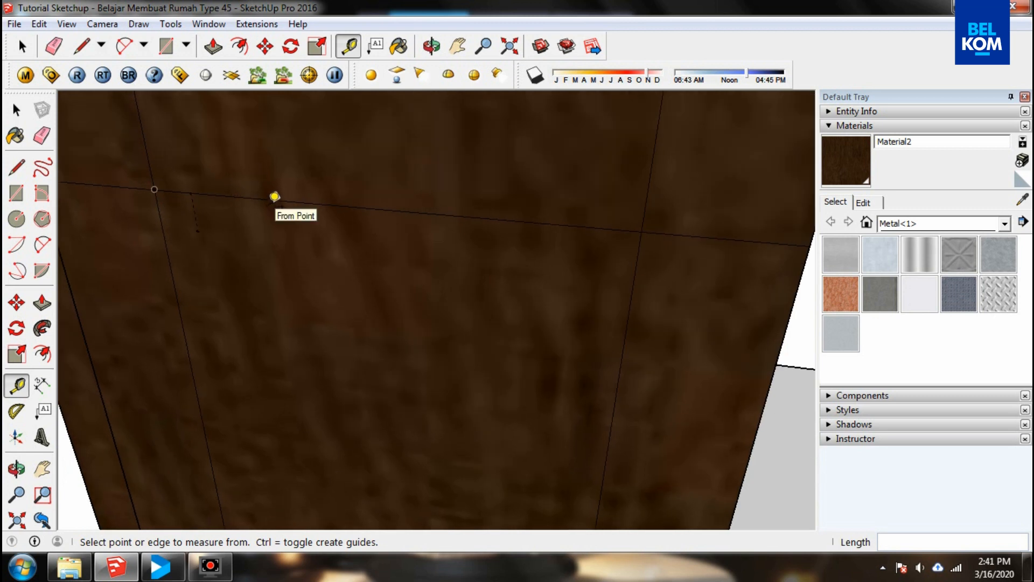
# - Place a 0.03 m guide inward from the upper panel's free-side top corner and try a 0.03 m guide downward from its end
pyautogui.click(641, 232)
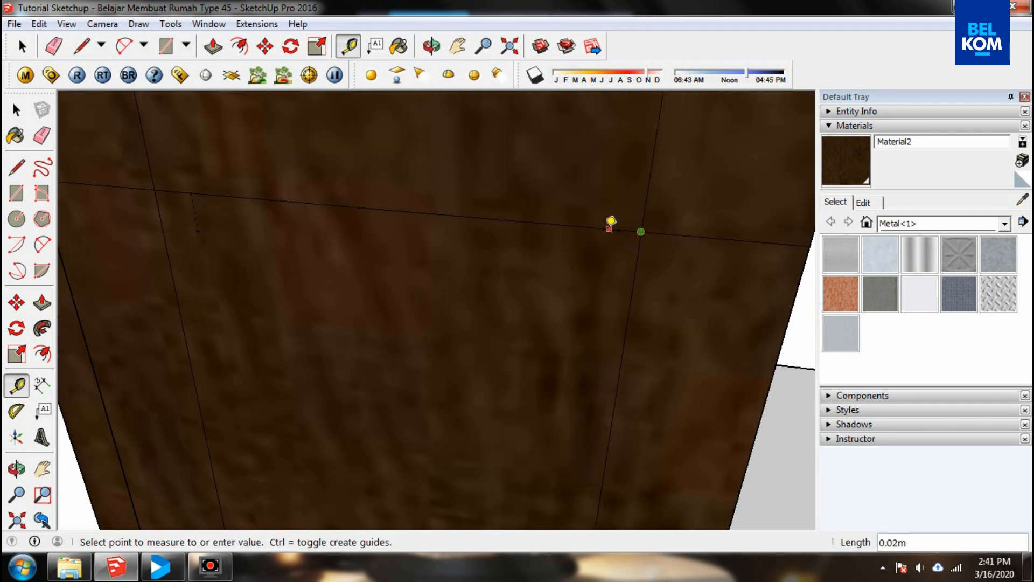
pyautogui.click(610, 221)
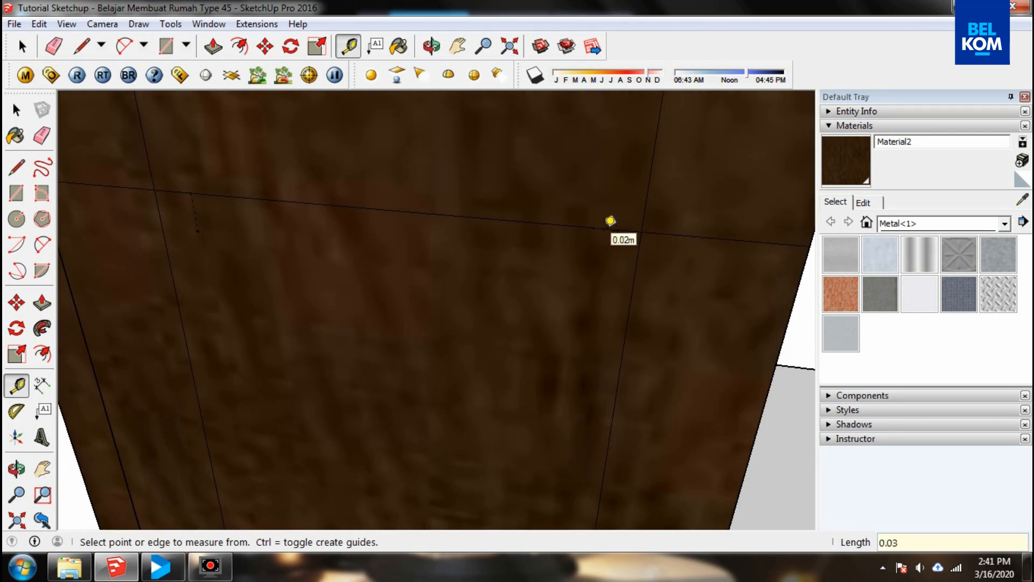
pyautogui.click(594, 227)
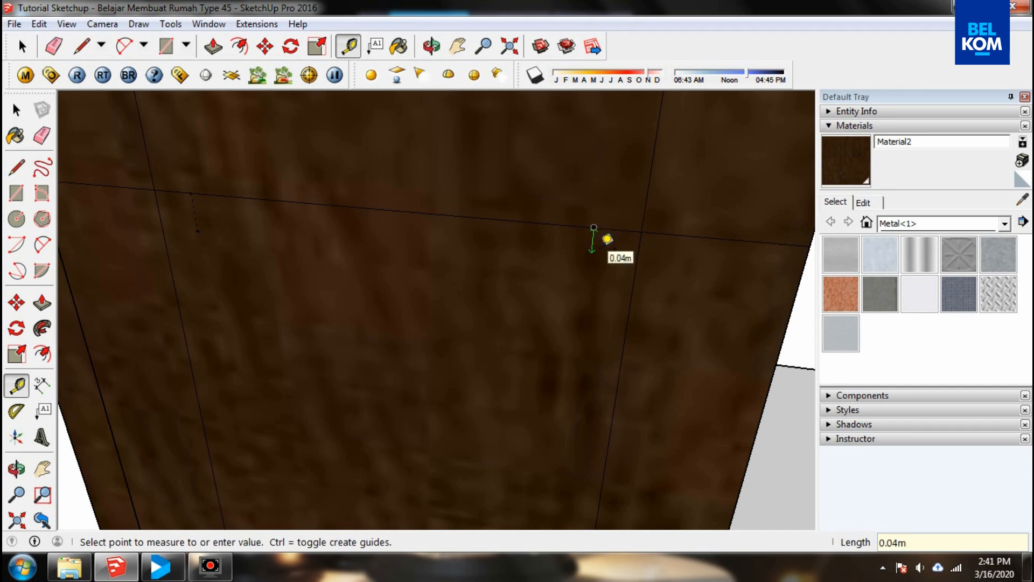
pyautogui.click(607, 238)
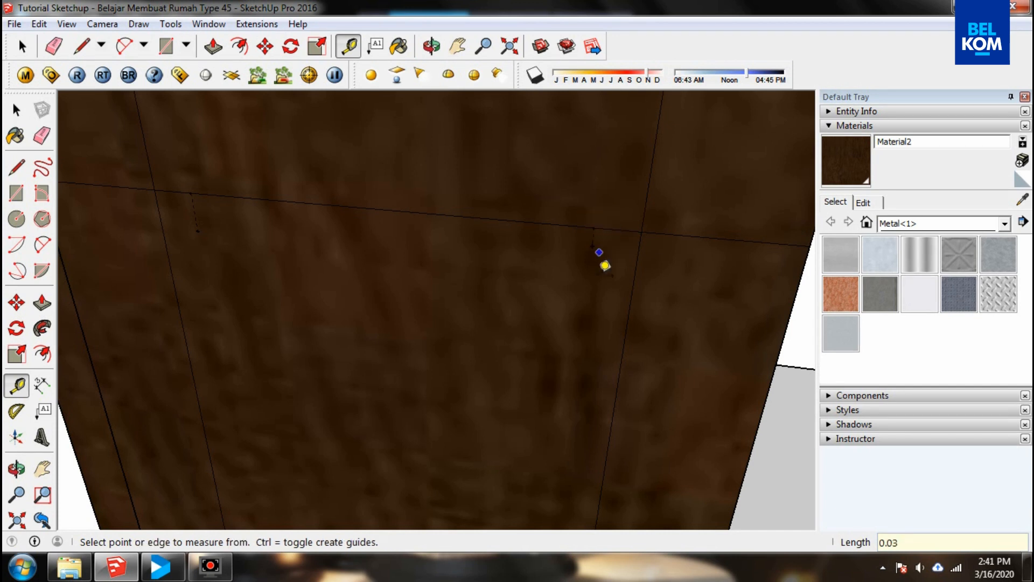
# - Try again to place a 0.03 m guide downward from the inset point near the panel's free-side top corner
pyautogui.click(594, 226)
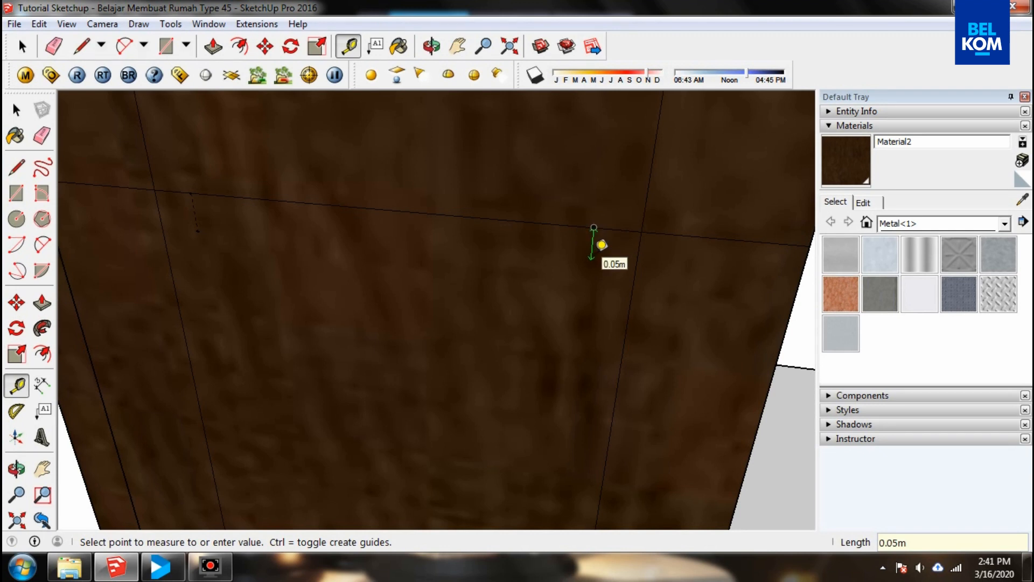
pyautogui.write('0.03')
pyautogui.press('Return')
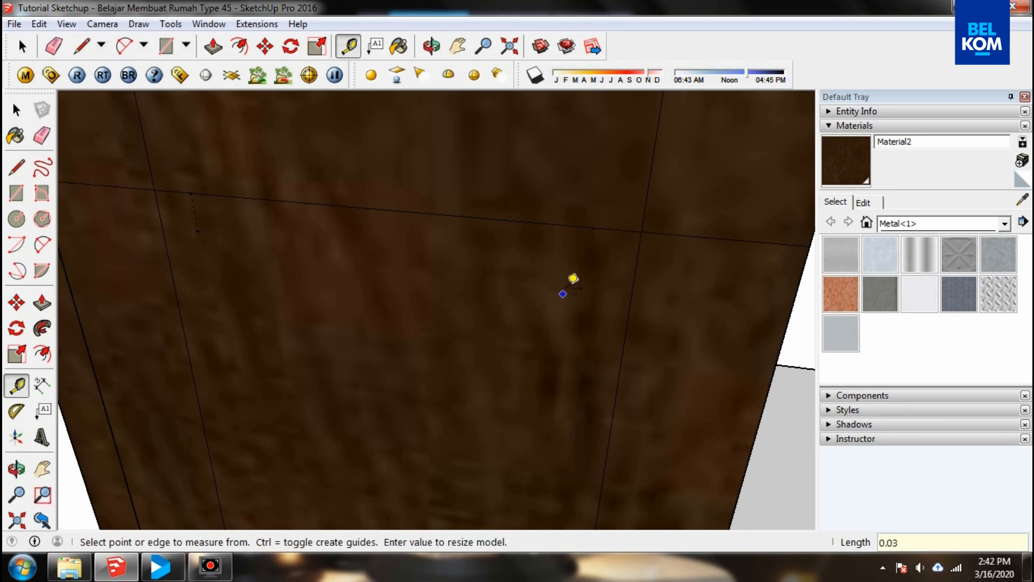
pyautogui.click(593, 230)
pyautogui.click(605, 223)
pyautogui.click(593, 227)
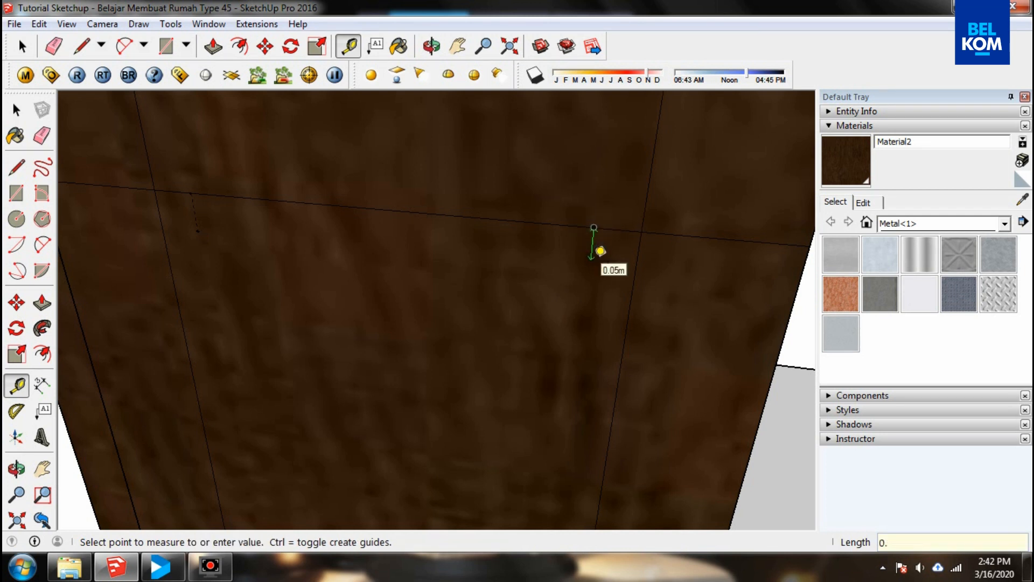
pyautogui.write('0.03')
pyautogui.press('Return')
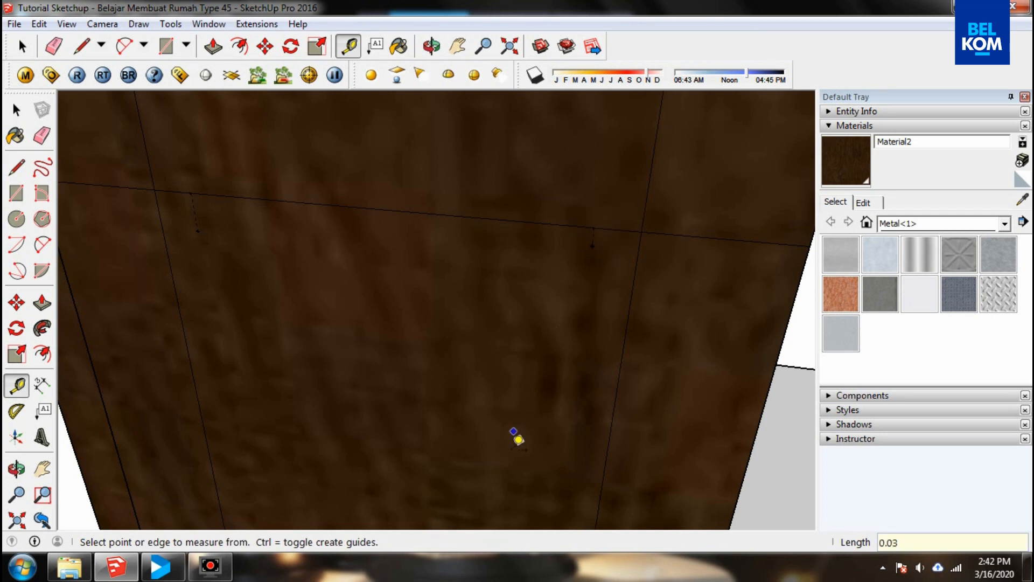
# - Place a 0.03 m guide along the vertical axis, straight down from the inset point near the panel's free-side top corner
pyautogui.scroll(-3, 530, 248)
pyautogui.scroll(3, 264, 215)
pyautogui.click(271, 200)
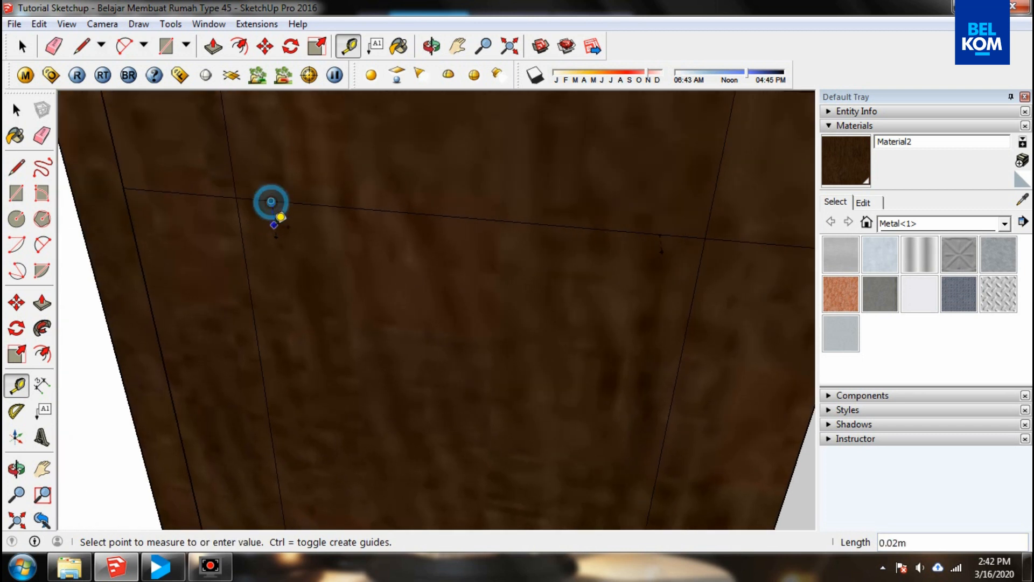
pyautogui.click(280, 223)
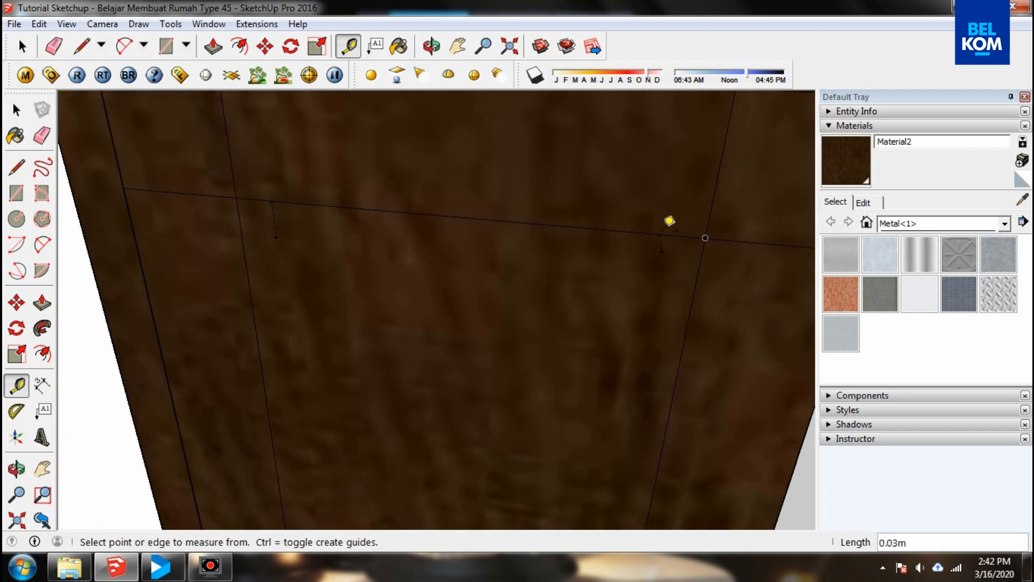
pyautogui.click(659, 234)
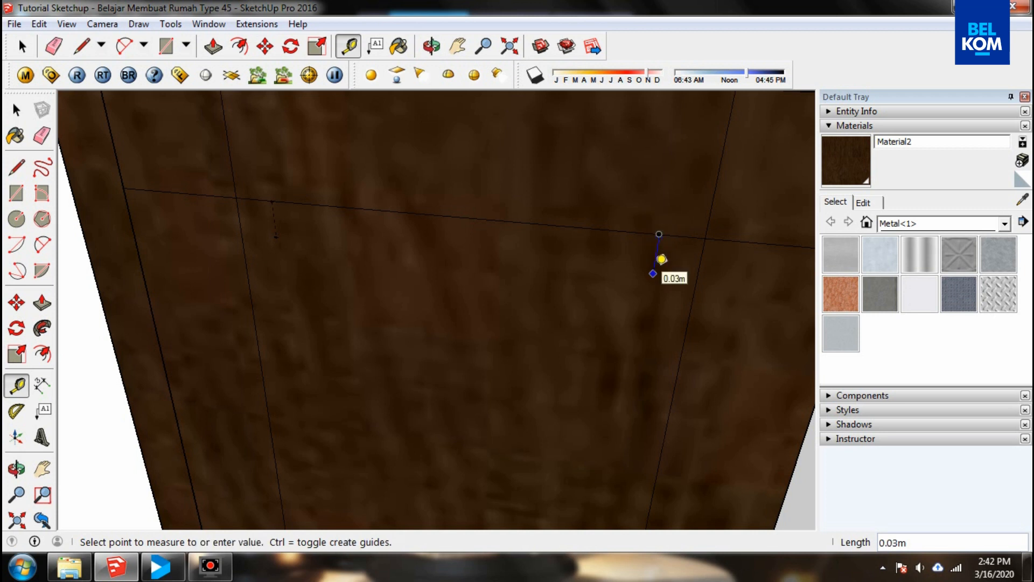
pyautogui.click(661, 259)
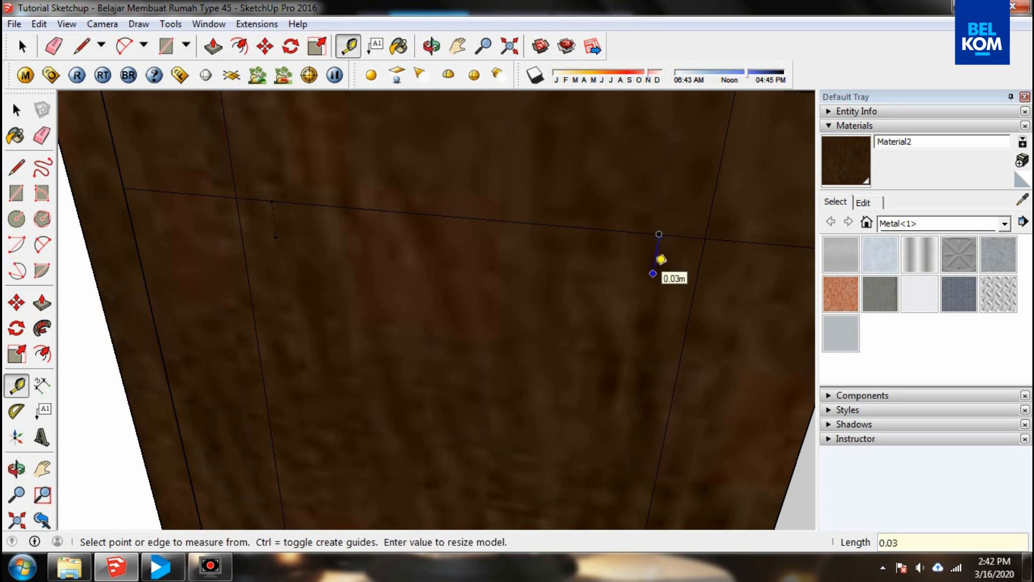
pyautogui.click(658, 234)
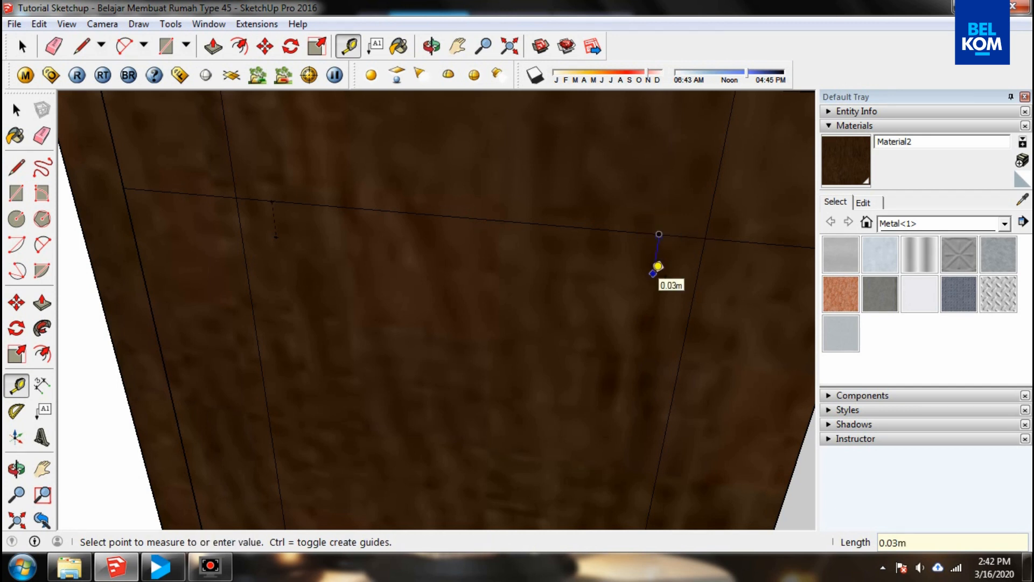
pyautogui.click(658, 266)
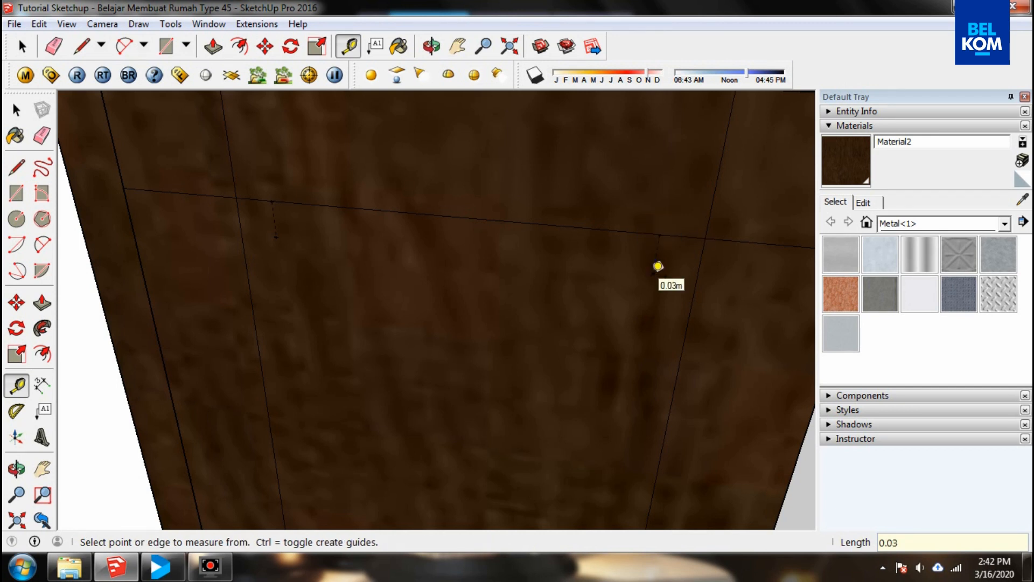
# - Place a vertical guide at the inset point near the upper panel's hinge-side bottom corner, just above the crossrail
pyautogui.scroll(-5, 277, 120)
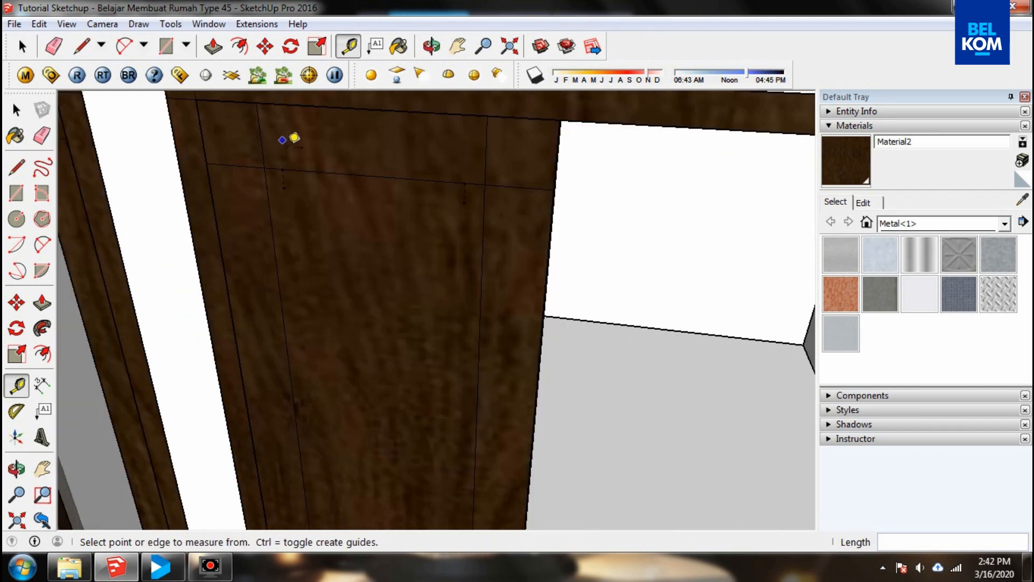
pyautogui.scroll(-2, 335, 187)
pyautogui.scroll(1, 318, 505)
pyautogui.scroll(-3, 349, 318)
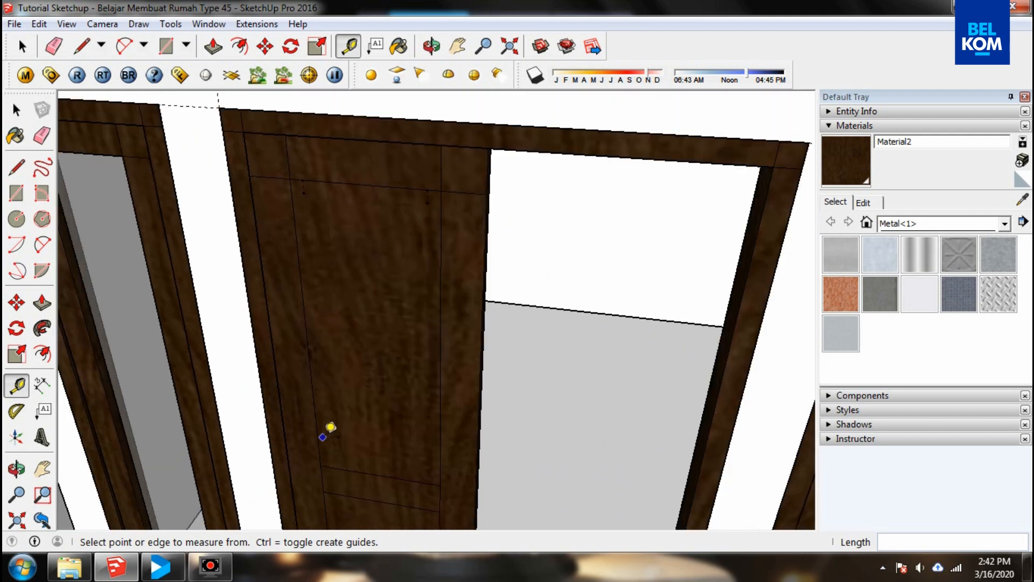
pyautogui.scroll(3, 318, 447)
pyautogui.scroll(3, 312, 506)
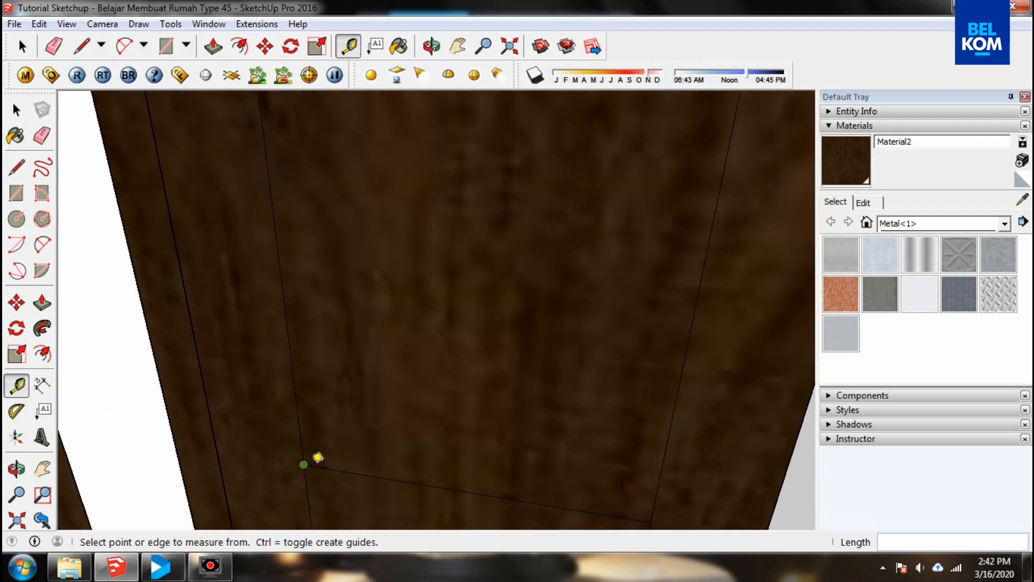
pyautogui.click(310, 469)
pyautogui.click(337, 431)
pyautogui.scroll(-1, 489, 499)
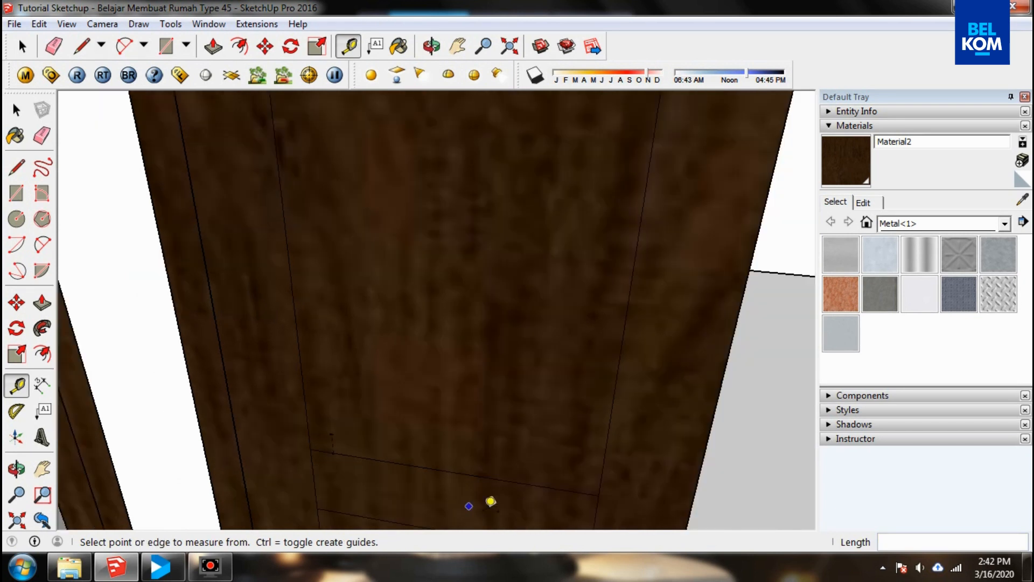
# - Place a vertical guide upward from the inset point near the upper panel's free-side bottom corner
pyautogui.scroll(1, 593, 485)
pyautogui.click(590, 486)
pyautogui.click(594, 461)
# - Draw a rectangle inside the upper panel from the hinge-side bottom guide end to the free-side top guide end
pyautogui.press('r')
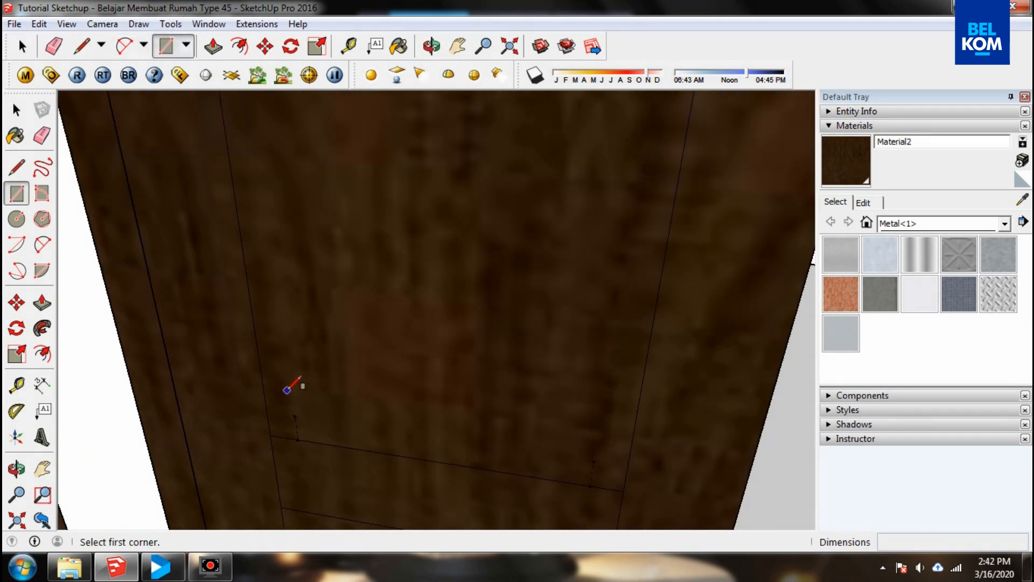
pyautogui.click(294, 416)
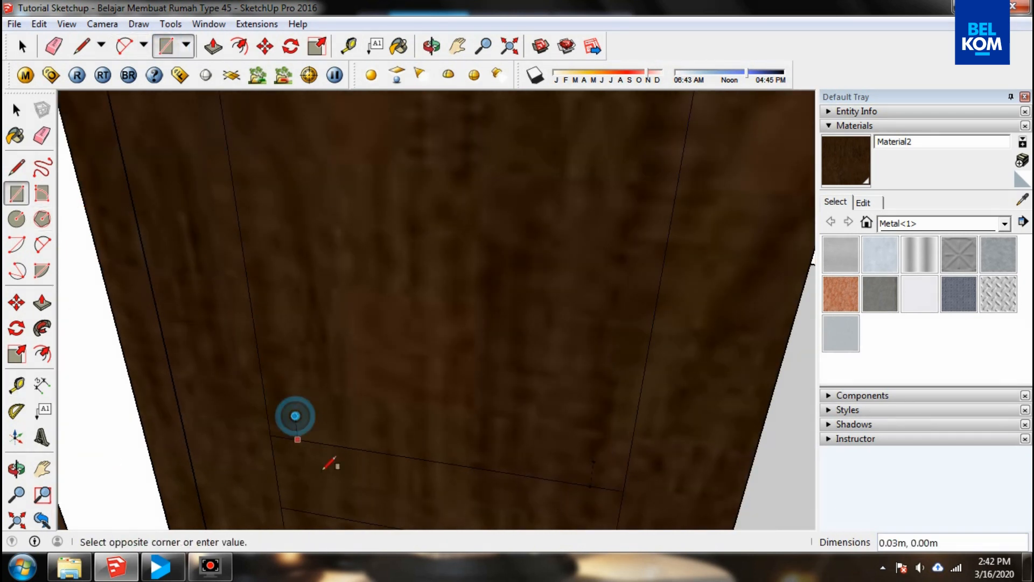
pyautogui.scroll(-1, 330, 453)
pyautogui.scroll(-3, 316, 458)
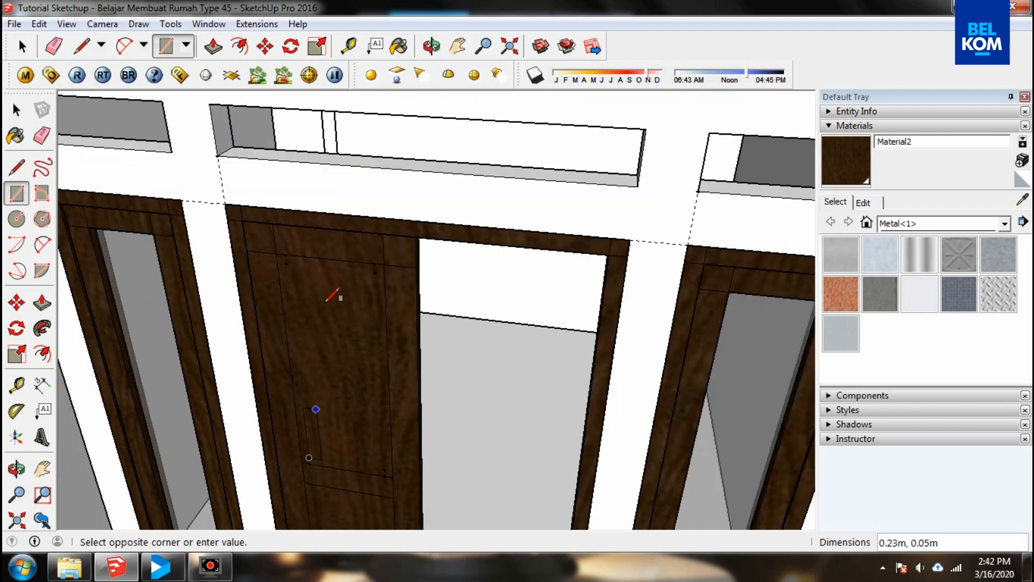
pyautogui.scroll(3, 350, 295)
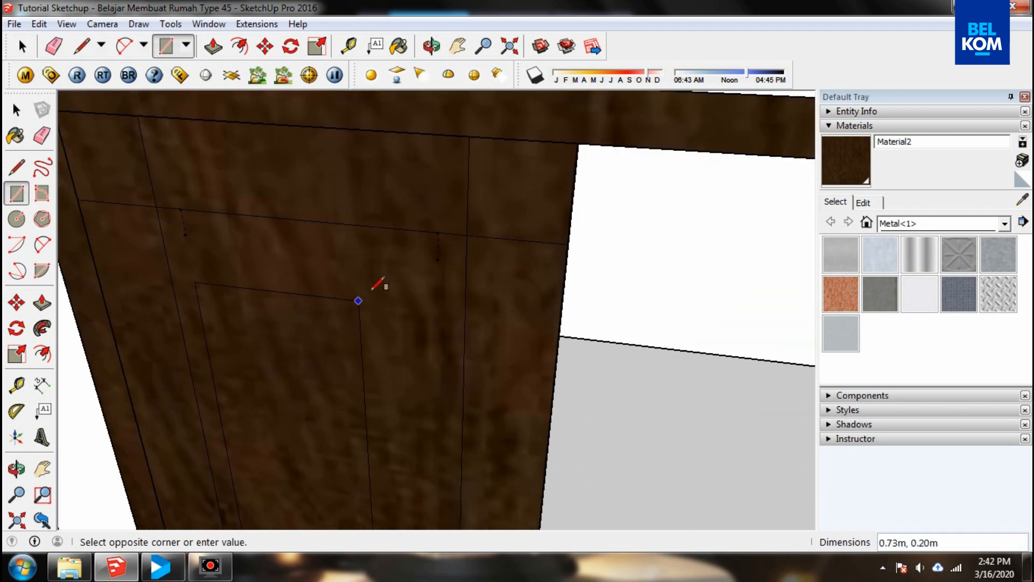
pyautogui.click(439, 258)
# - Push the border strip around the upper panel's inner rectangle 0.02 m into the door leaf
pyautogui.click(432, 46)
pyautogui.moveTo(399, 124); pyautogui.dragTo(288, 253)
pyautogui.scroll(2, 348, 139)
pyautogui.scroll(3, 254, 196)
pyautogui.moveTo(258, 195); pyautogui.dragTo(302, 233)
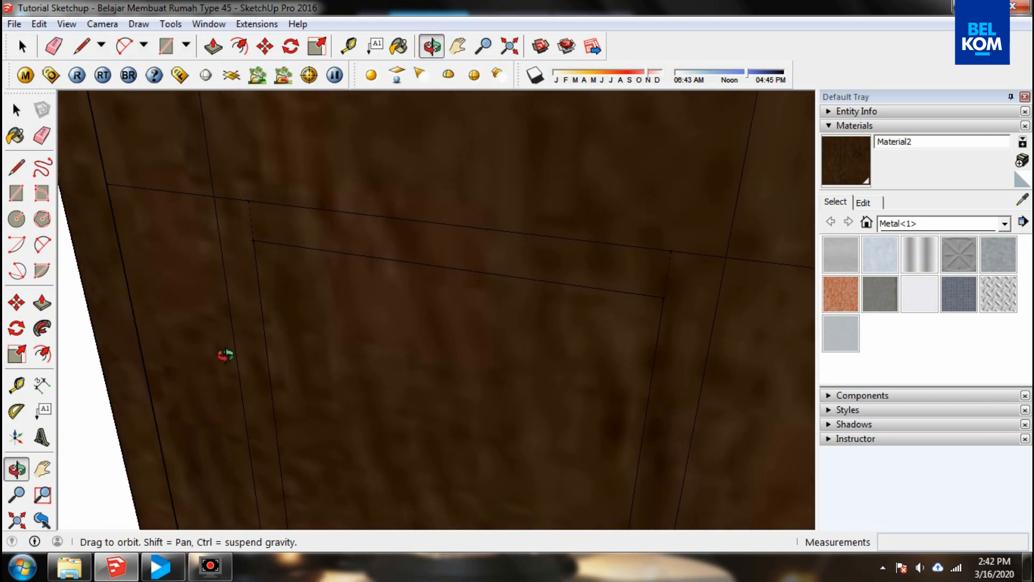
pyautogui.scroll(-3, 288, 213)
pyautogui.scroll(3, 286, 194)
pyautogui.moveTo(286, 194); pyautogui.dragTo(203, 143)
pyautogui.click(213, 46)
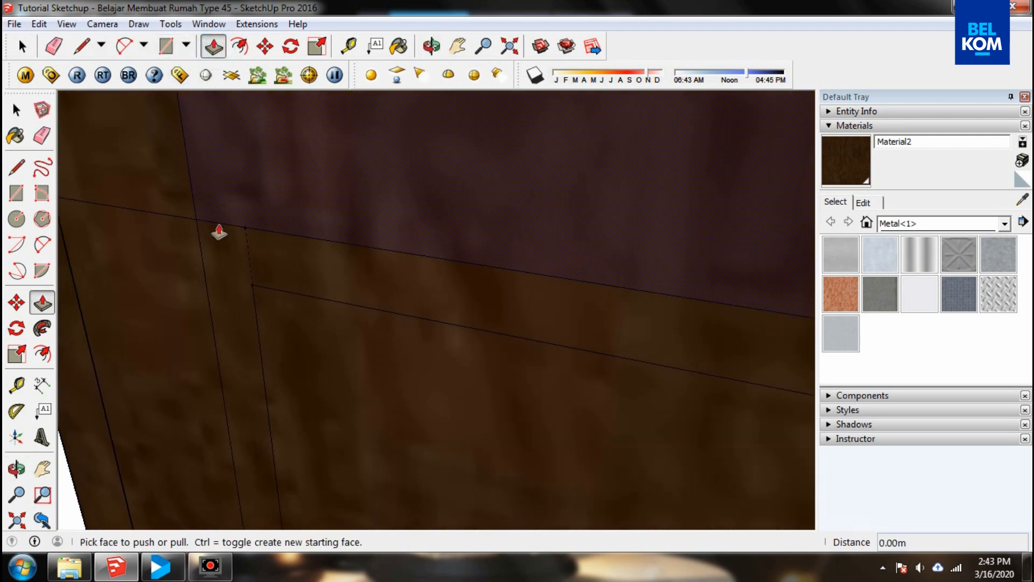
pyautogui.click(230, 263)
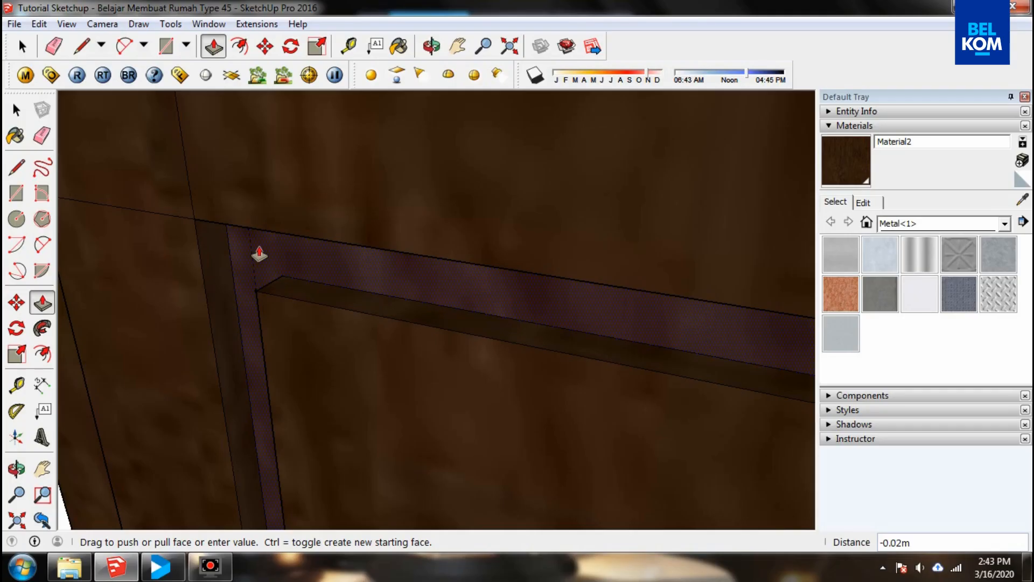
pyautogui.click(258, 248)
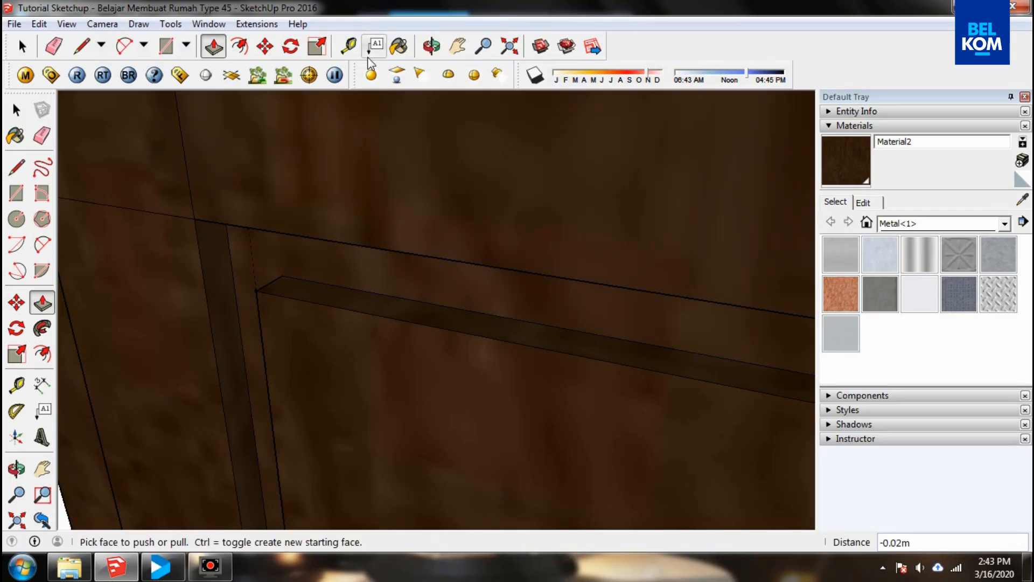
# - Place 0.03 m guides inward and straight down from the lower panel's hinge-side top corner, just below the crossrail
pyautogui.click(431, 47)
pyautogui.moveTo(377, 129); pyautogui.dragTo(342, 224)
pyautogui.press('t')
pyautogui.scroll(2, 224, 231)
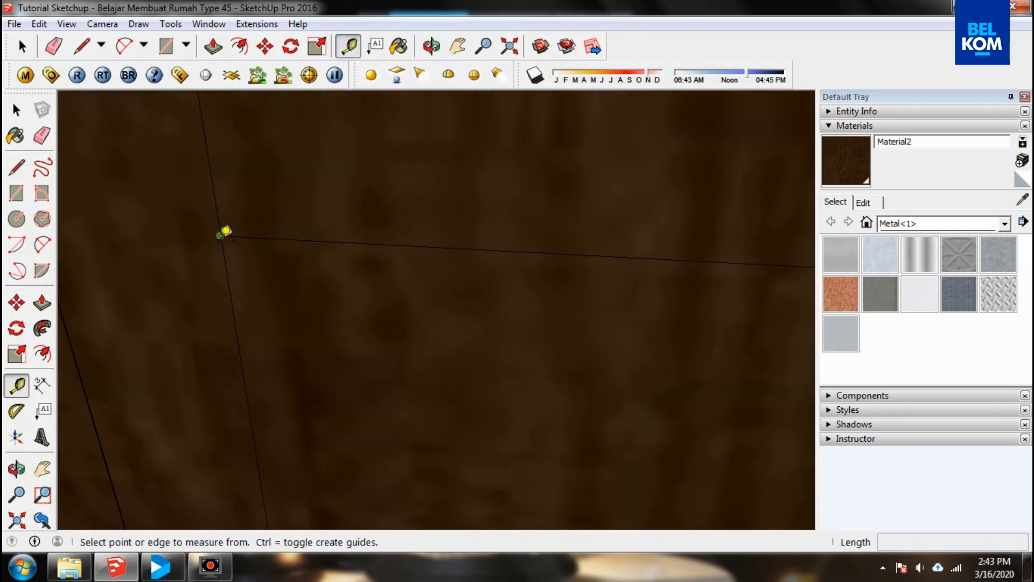
pyautogui.click(228, 233)
pyautogui.click(279, 229)
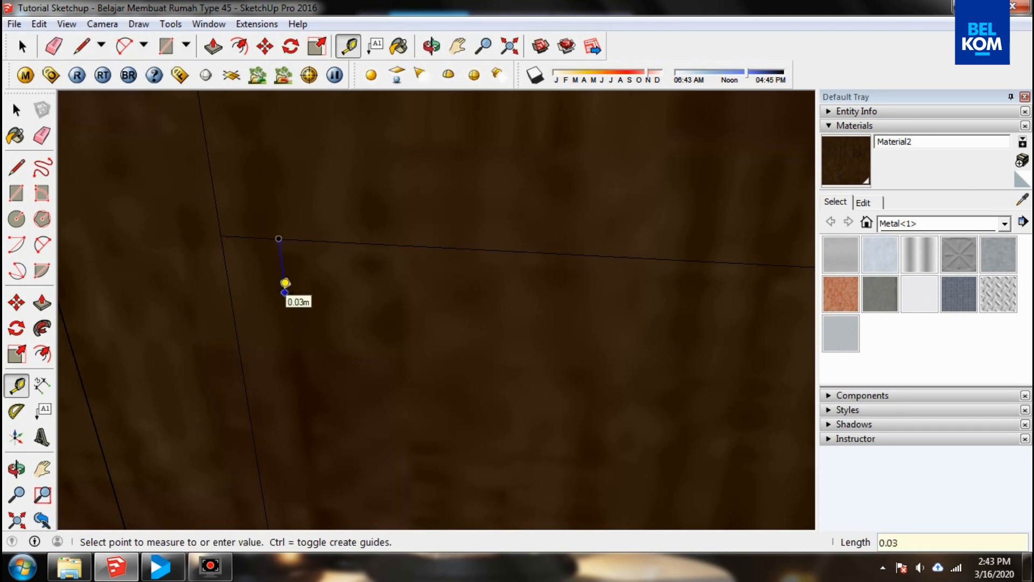
# - Place 0.03 m guides inward and straight down from the lower panel's free-side top corner
pyautogui.scroll(-3, 527, 277)
pyautogui.scroll(2, 527, 277)
pyautogui.click(537, 275)
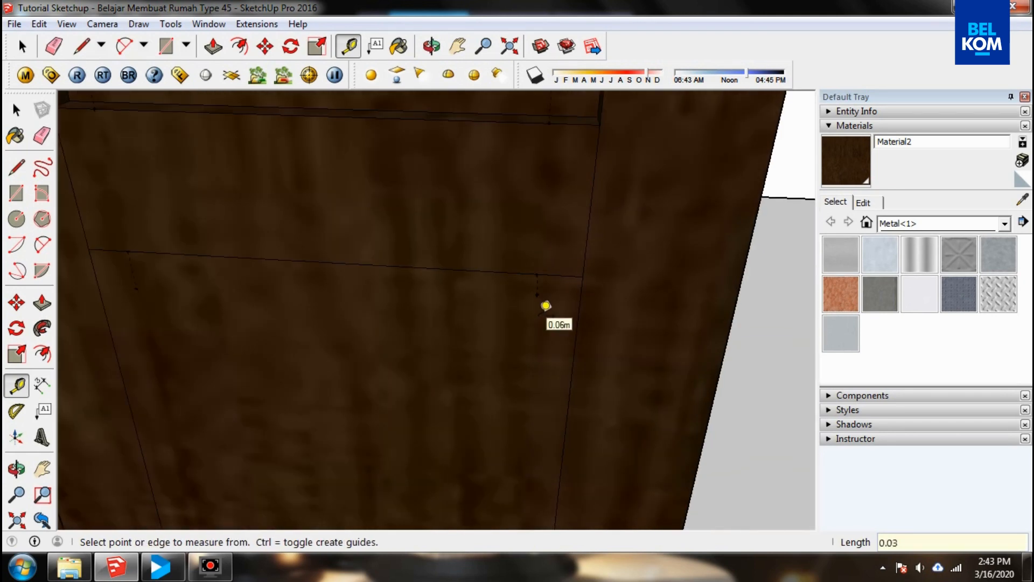
pyautogui.scroll(2, 532, 309)
pyautogui.click(530, 311)
pyautogui.scroll(-2, 470, 263)
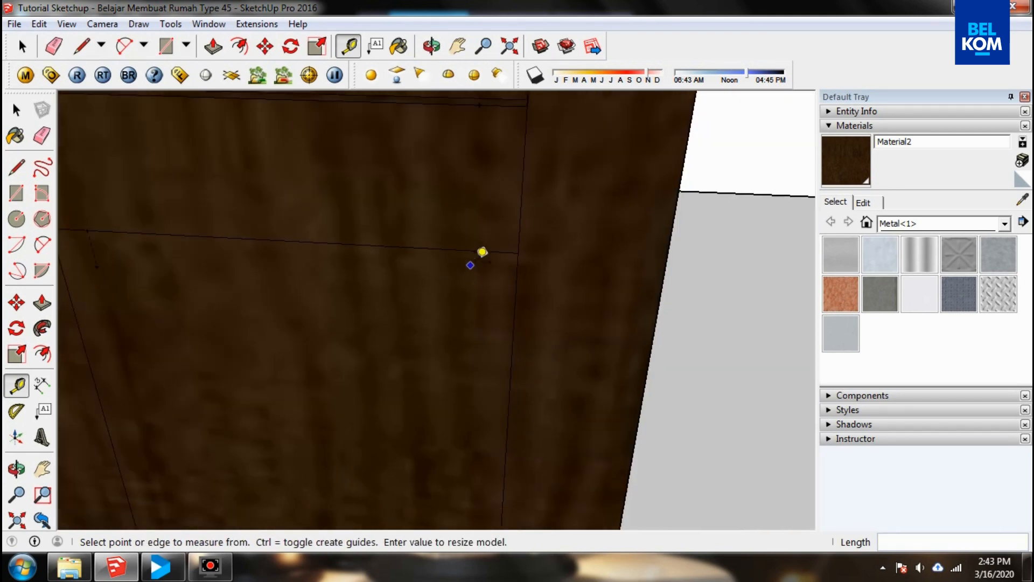
pyautogui.click(475, 251)
# - Place 0.03 m guides inward and straight up from the lower panel's hinge-side bottom corner
pyautogui.scroll(-3, 480, 301)
pyautogui.scroll(3, 255, 407)
pyautogui.click(255, 407)
pyautogui.write('0.03')
pyautogui.press('Return')
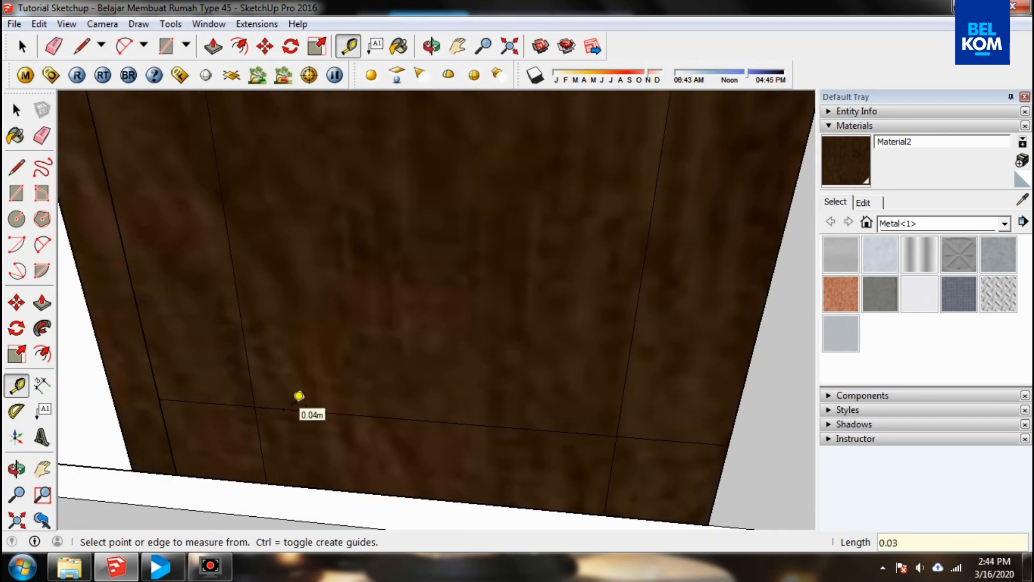
pyautogui.click(284, 410)
pyautogui.write('0.03')
pyautogui.press('Return')
# - Place 0.03 m guides at the lower panel's free-side bottom corner
pyautogui.click(623, 424)
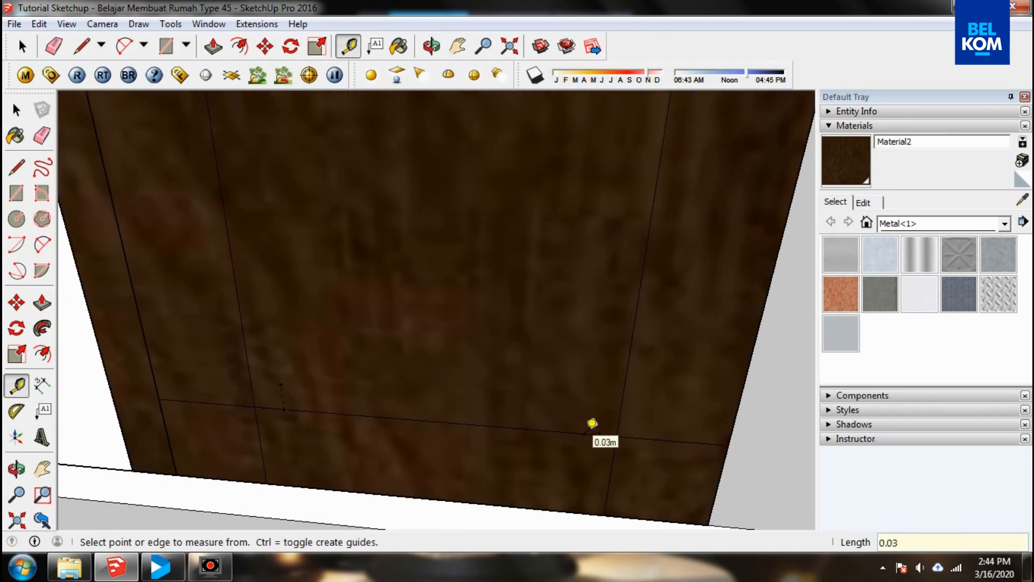
pyautogui.write('0.03')
pyautogui.press('Return')
# - Draw a rectangle inside the lower panel between the ends of diagonally opposite inset guides
pyautogui.press('r')
pyautogui.click(419, 181)
pyautogui.scroll(8, 367, 172)
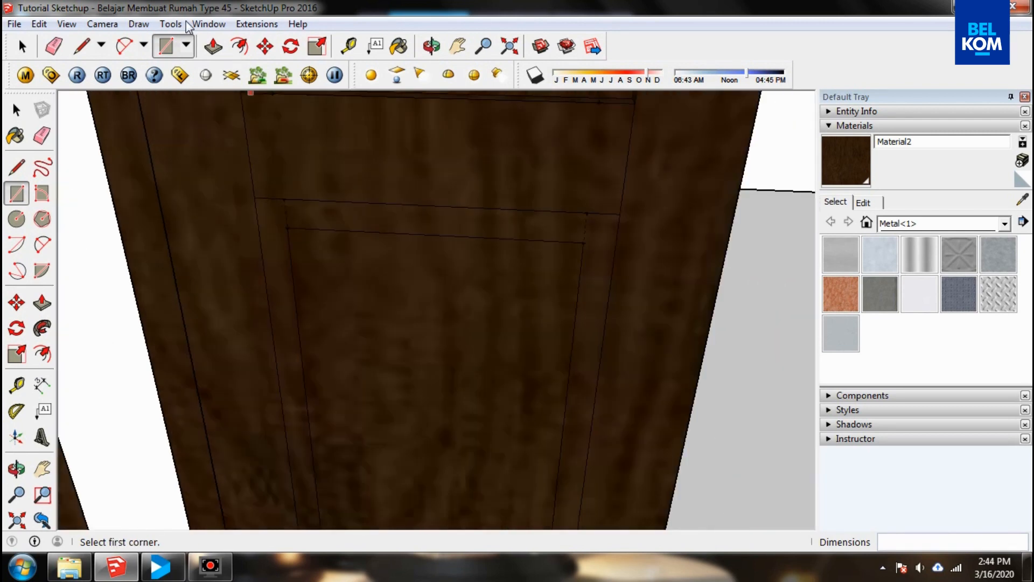
# - Push the border strip around the lower panel's inner rectangle into the door leaf
pyautogui.click(212, 47)
pyautogui.scroll(3, 316, 202)
pyautogui.click(282, 220)
pyautogui.click(282, 224)
# - Examine the door leaf with both recessed panel borders from several angles and distances
pyautogui.click(432, 47)
pyautogui.scroll(-3, 299, 296)
pyautogui.scroll(-5, 298, 296)
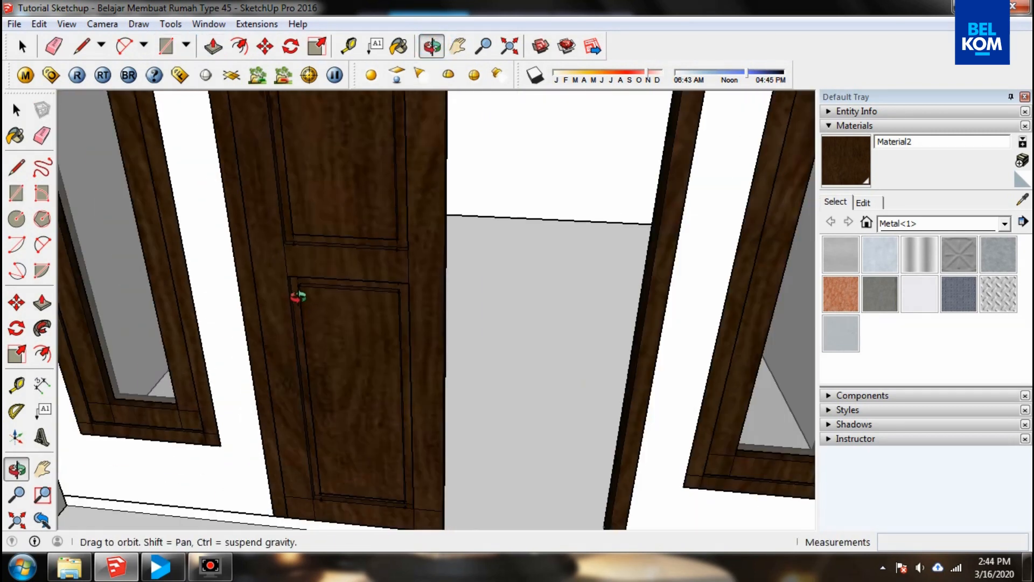
pyautogui.moveTo(295, 293); pyautogui.dragTo(300, 187)
pyautogui.scroll(-3, 307, 290)
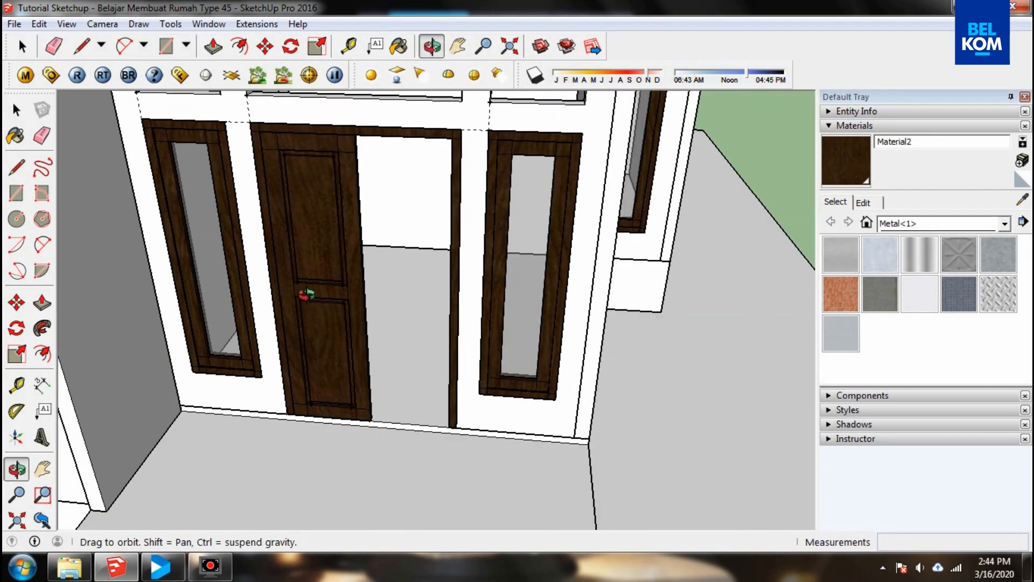
pyautogui.scroll(5, 300, 166)
pyautogui.scroll(-6, 300, 199)
pyautogui.scroll(3, 265, 204)
pyautogui.scroll(1, 264, 187)
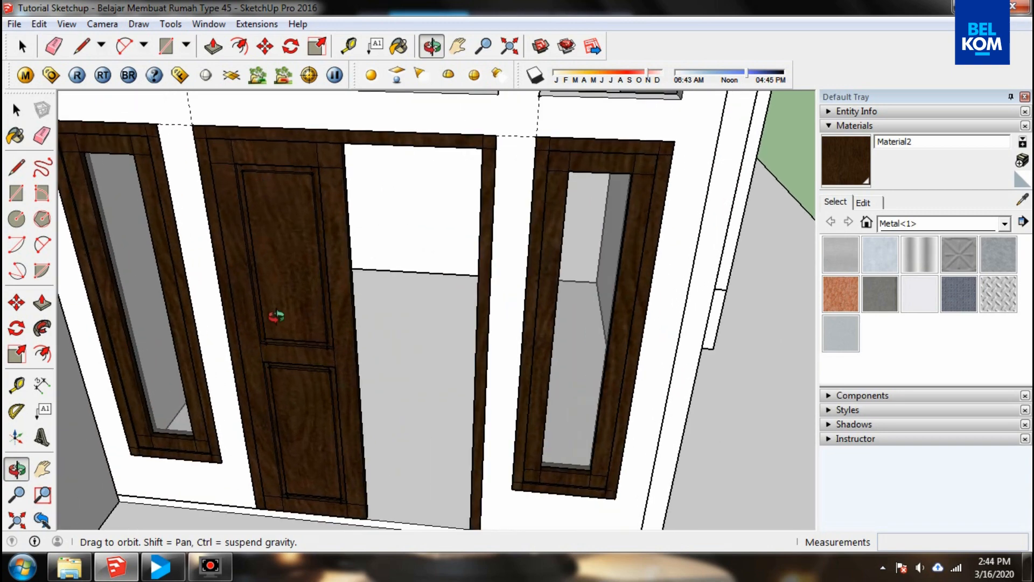
pyautogui.moveTo(276, 316); pyautogui.dragTo(227, 323)
pyautogui.scroll(3, 309, 189)
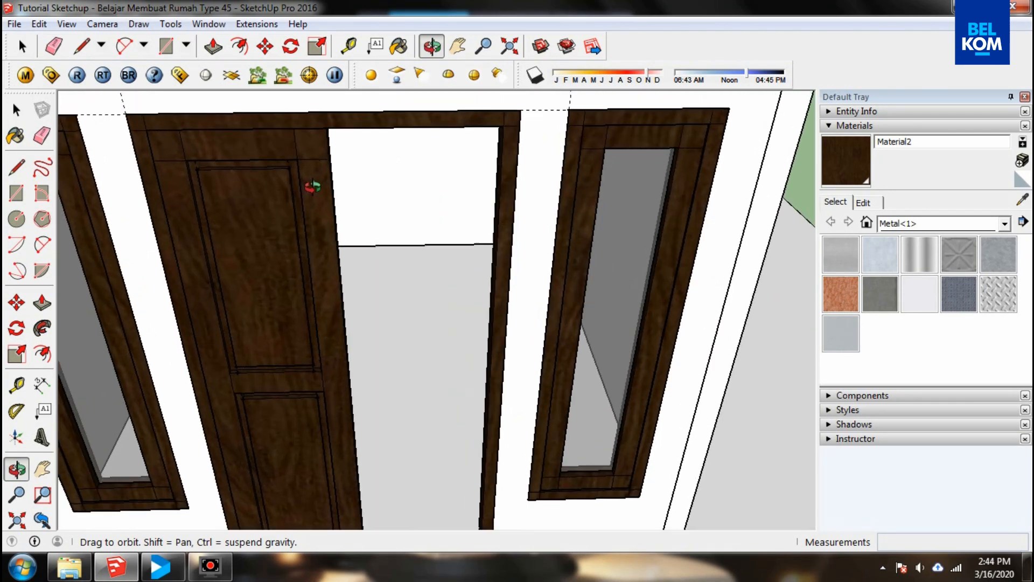
pyautogui.moveTo(305, 190); pyautogui.dragTo(227, 141)
pyautogui.scroll(3, 222, 144)
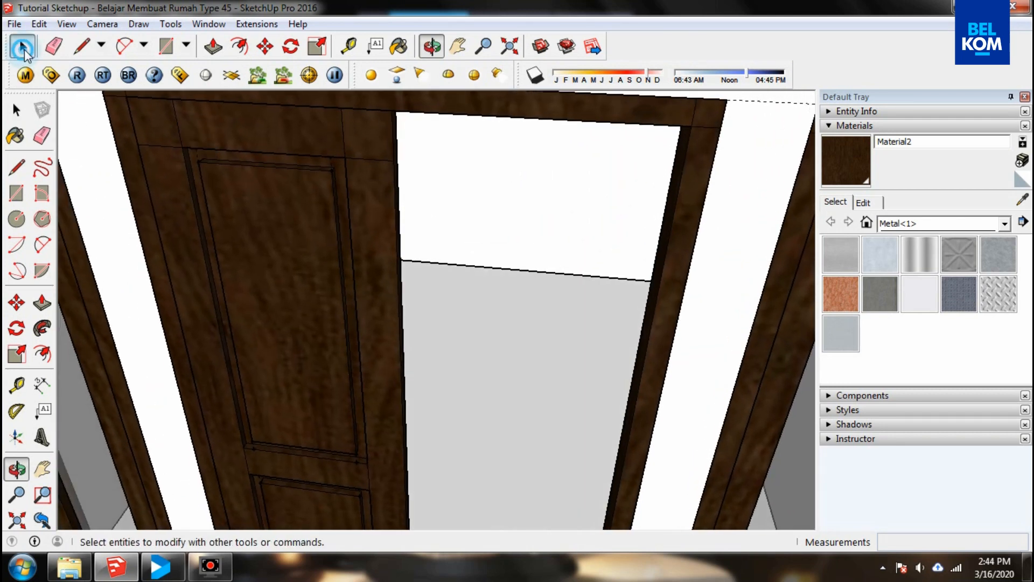
# - Select the whole door leaf with its connected panels and make it a group
pyautogui.click(23, 47)
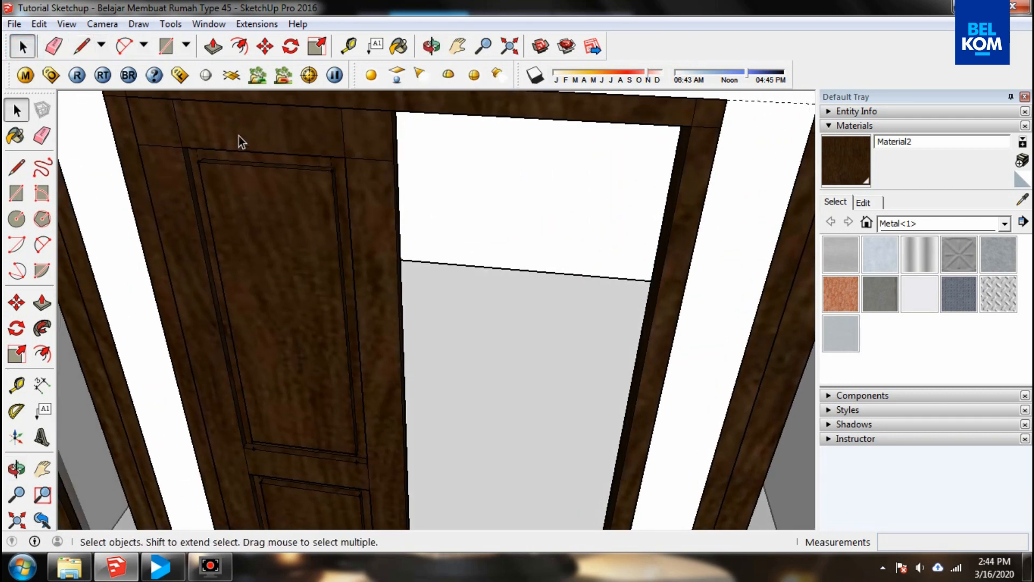
pyautogui.tripleClick(238, 135)
pyautogui.rightClick(238, 134)
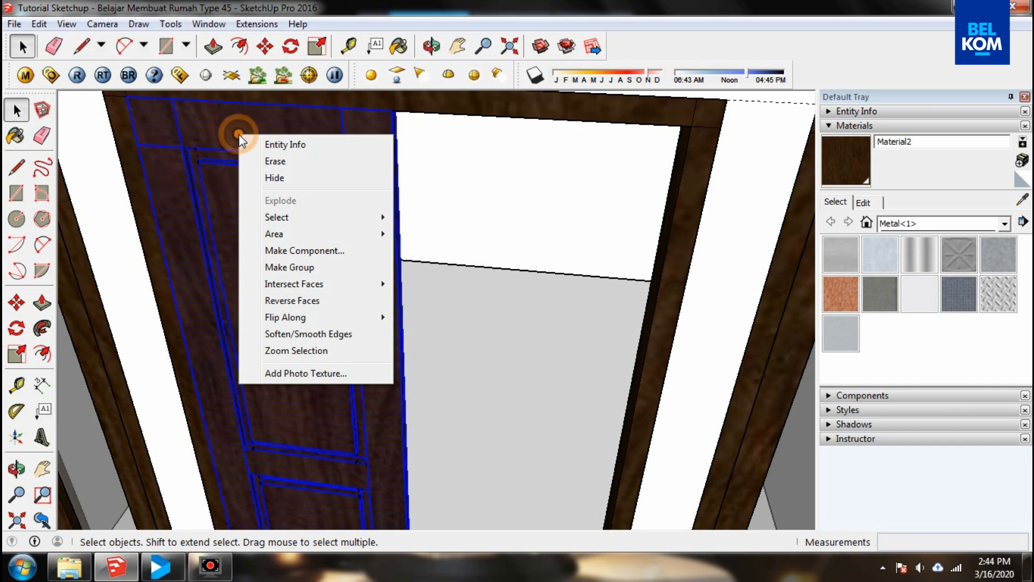
pyautogui.click(270, 265)
# - Draw a 0.04 by 0.2 m upright rectangle for the handle on the door leaf's free-side stile, beside the crossrail
pyautogui.click(430, 46)
pyautogui.scroll(-3, 294, 128)
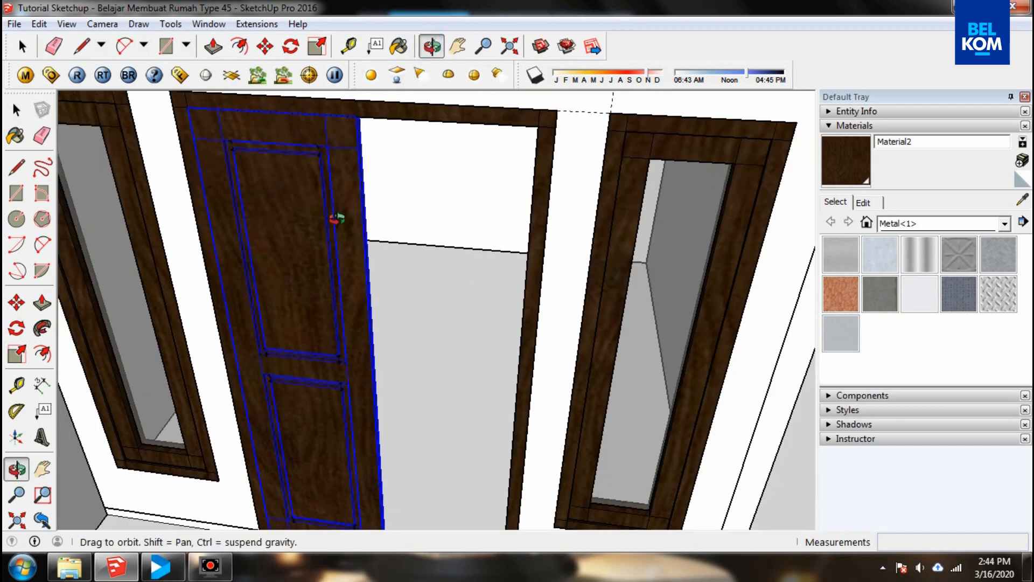
pyautogui.moveTo(337, 218)
pyautogui.mouseDown()
pyautogui.moveTo(376, 245)
pyautogui.moveTo(339, 205)
pyautogui.moveTo(358, 393)
pyautogui.moveTo(95, 328)
pyautogui.moveTo(300, 289)
pyautogui.moveTo(351, 291)
pyautogui.moveTo(339, 224)
pyautogui.mouseUp()
pyautogui.scroll(3, 345, 231)
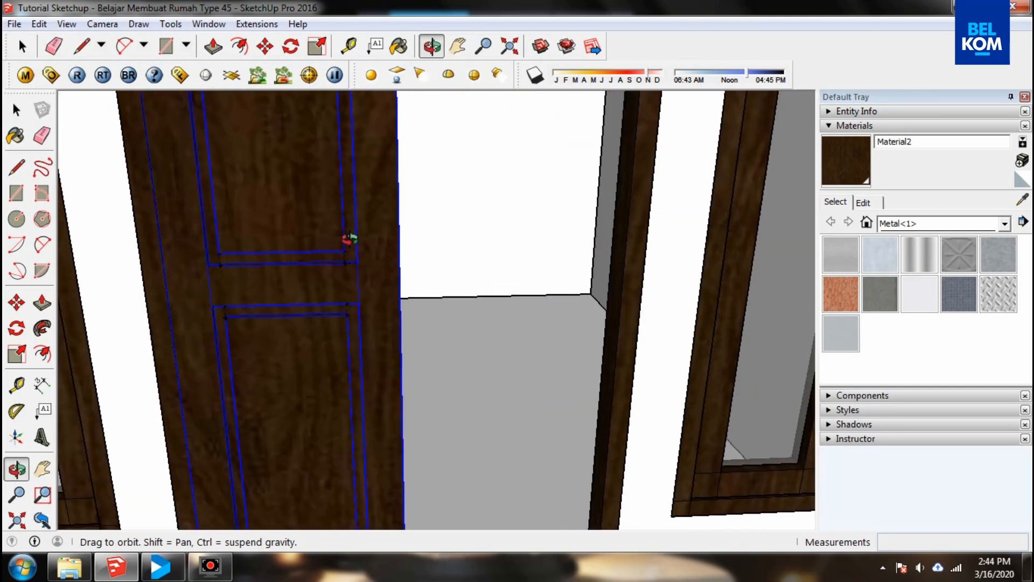
pyautogui.scroll(2, 367, 254)
pyautogui.scroll(1, 365, 282)
pyautogui.moveTo(364, 271); pyautogui.dragTo(302, 248)
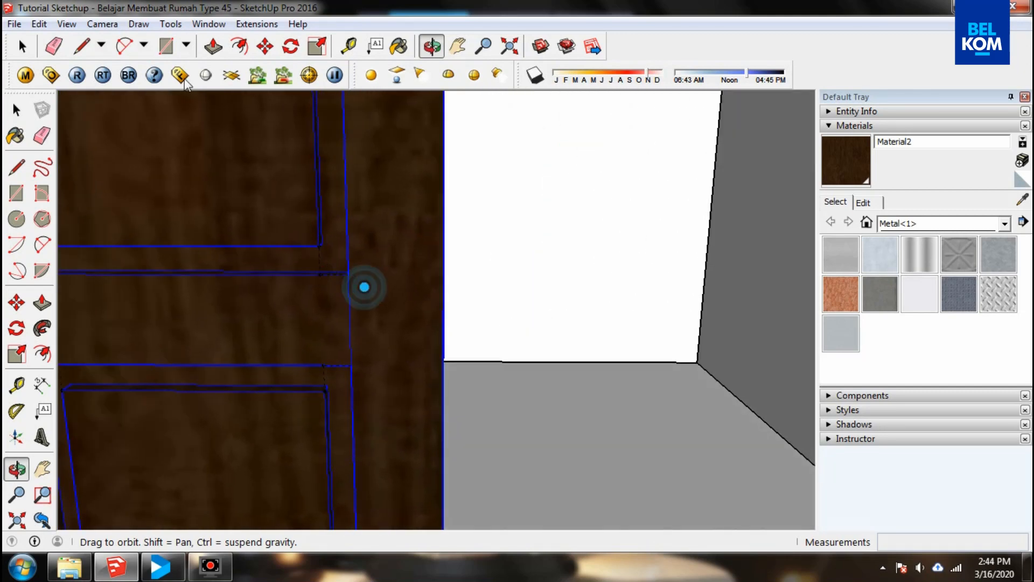
pyautogui.click(166, 46)
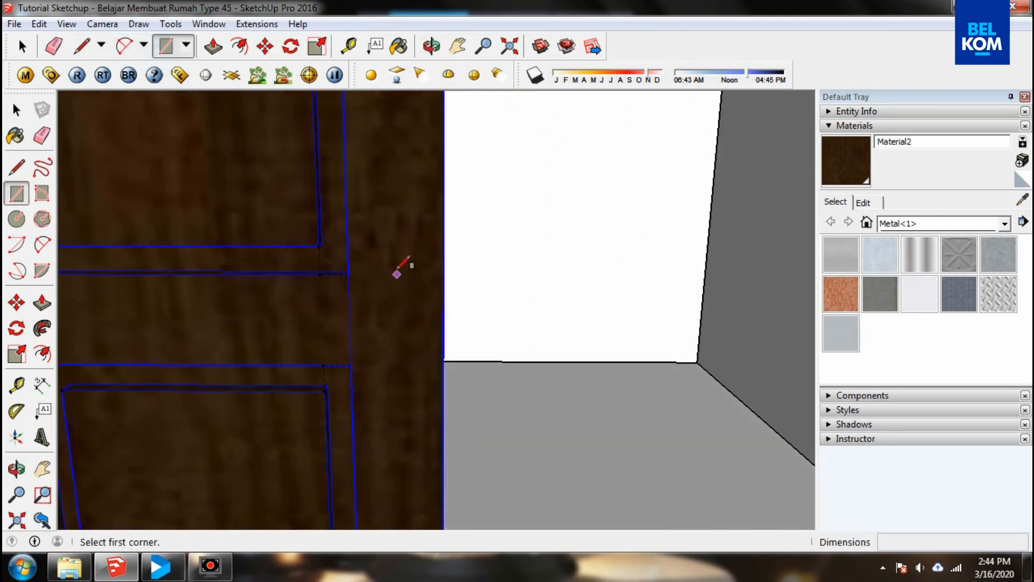
pyautogui.click(383, 258)
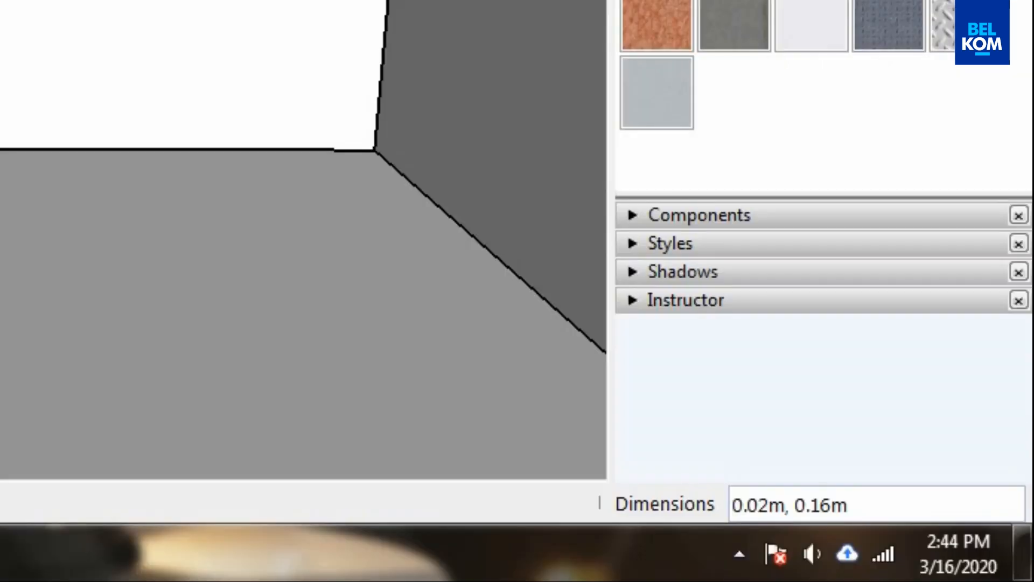
pyautogui.write('0')
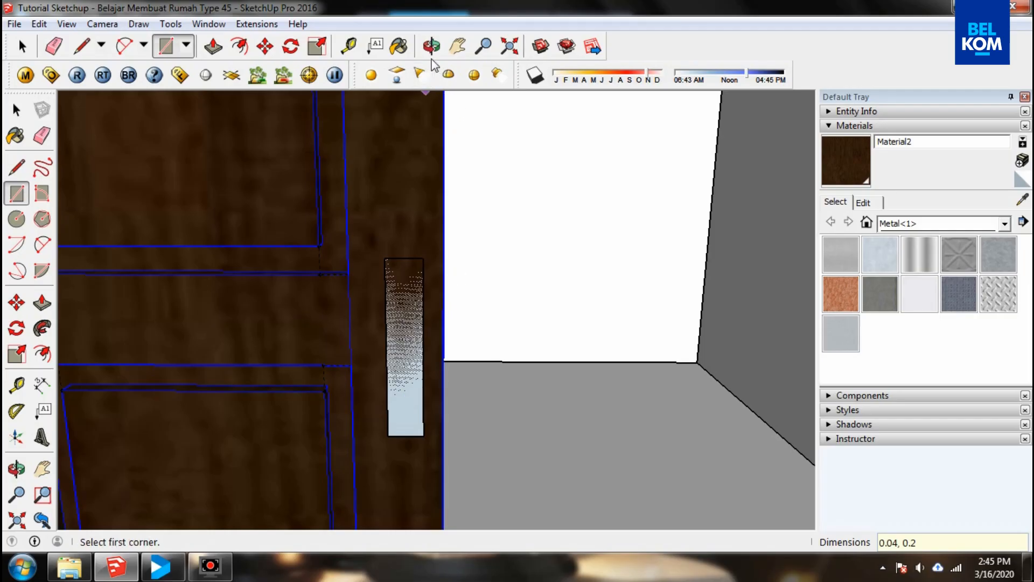
# - Extrude the handle rectangle 0.12 m outward from the front of the door leaf
pyautogui.click(432, 47)
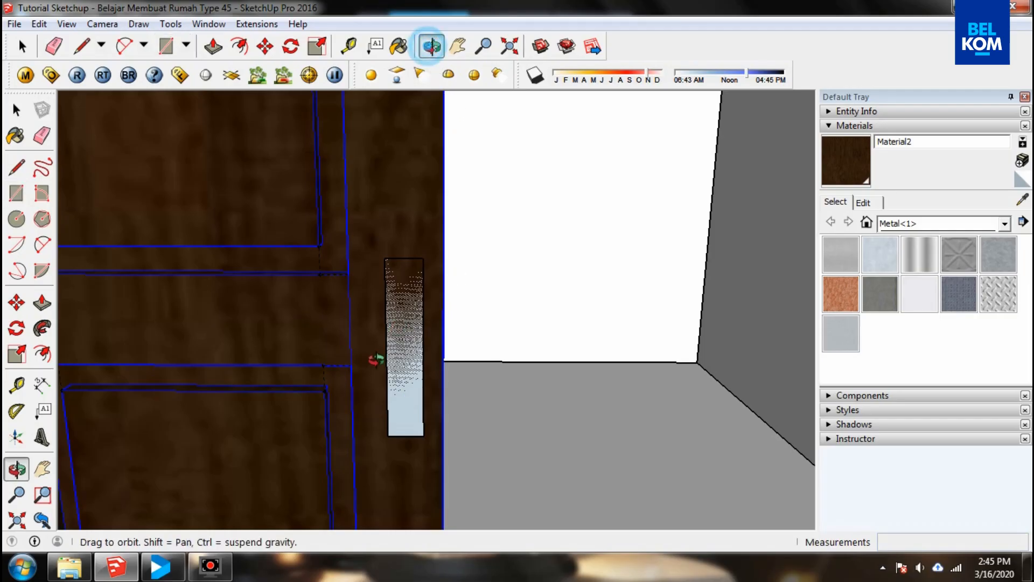
pyautogui.moveTo(376, 358); pyautogui.dragTo(411, 271)
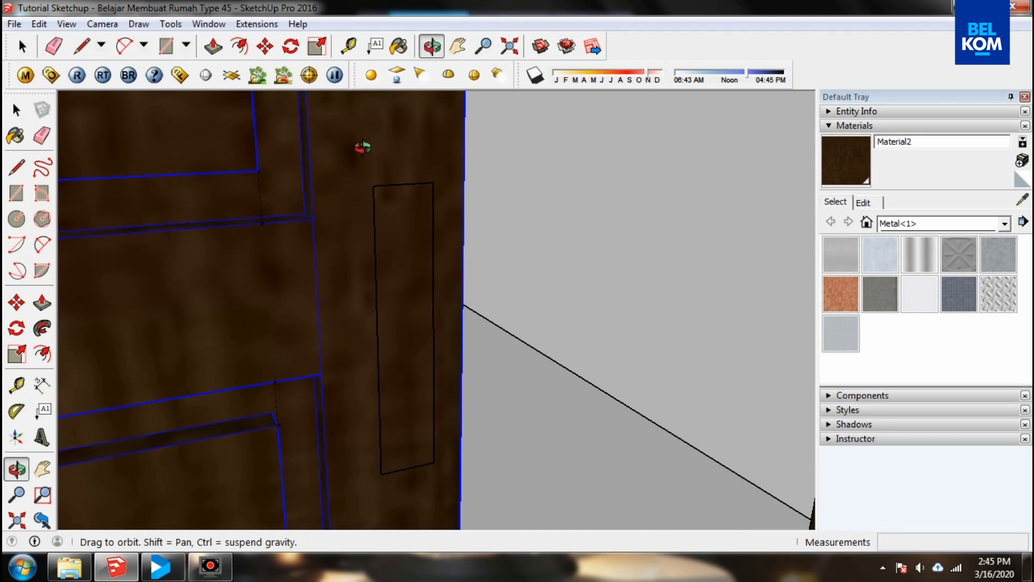
pyautogui.moveTo(362, 147); pyautogui.dragTo(455, 150)
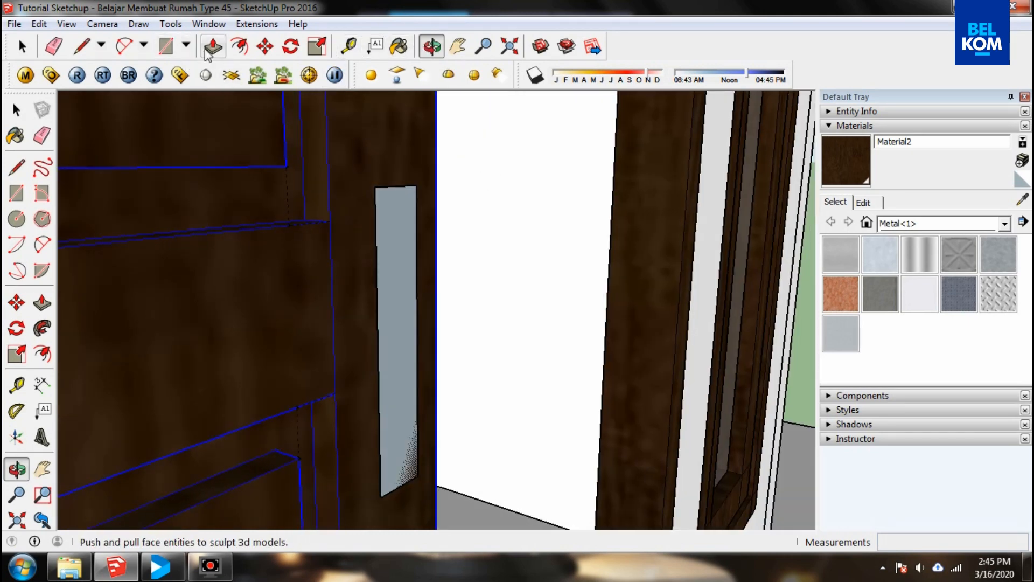
pyautogui.click(206, 49)
pyautogui.moveTo(397, 242); pyautogui.dragTo(537, 273)
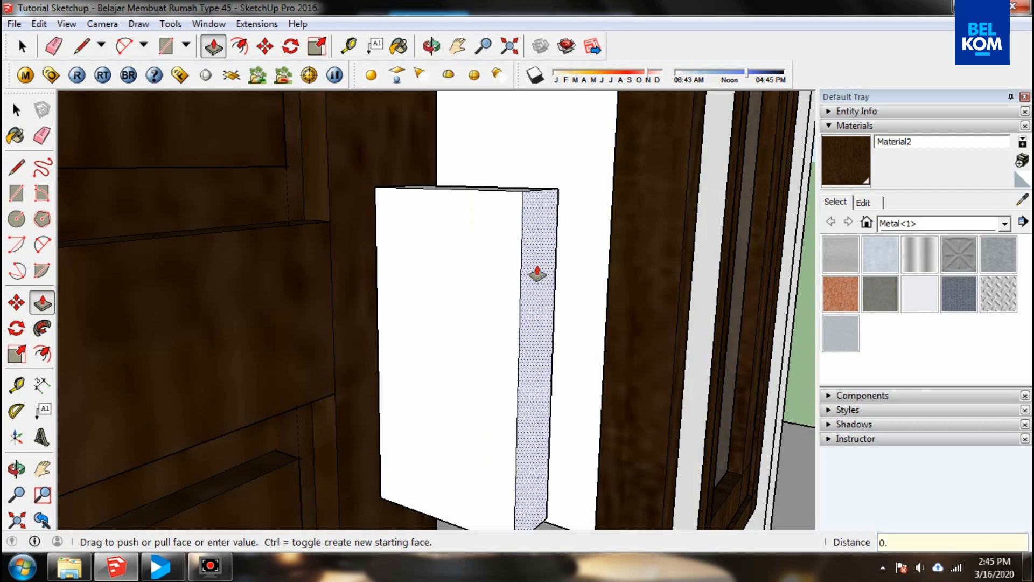
pyautogui.write('12')
pyautogui.press('Return')
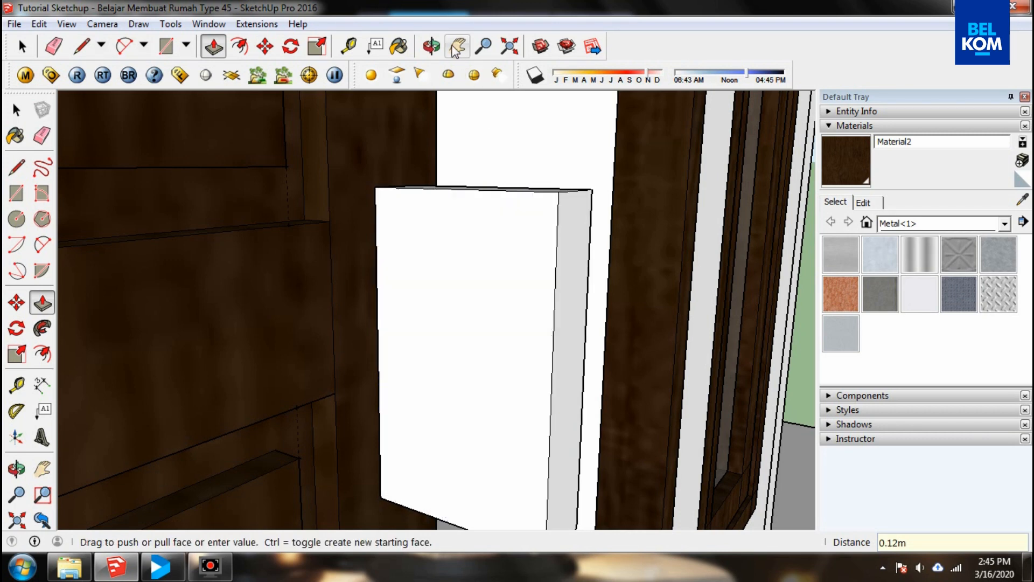
pyautogui.press('o')
pyautogui.moveTo(450, 224); pyautogui.dragTo(483, 215)
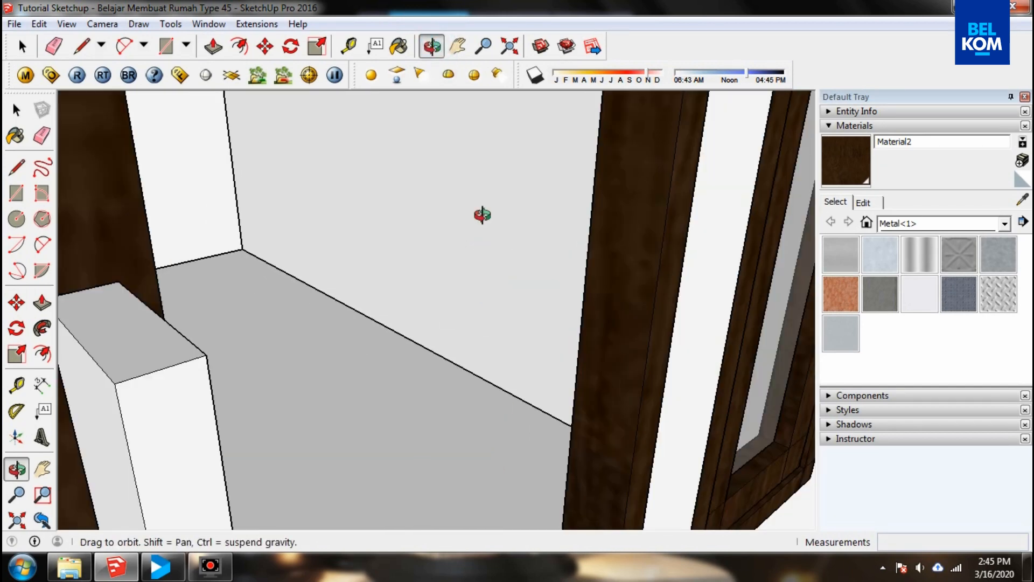
pyautogui.scroll(-2, 482, 215)
pyautogui.scroll(1, 406, 261)
pyautogui.moveTo(403, 259); pyautogui.dragTo(386, 272)
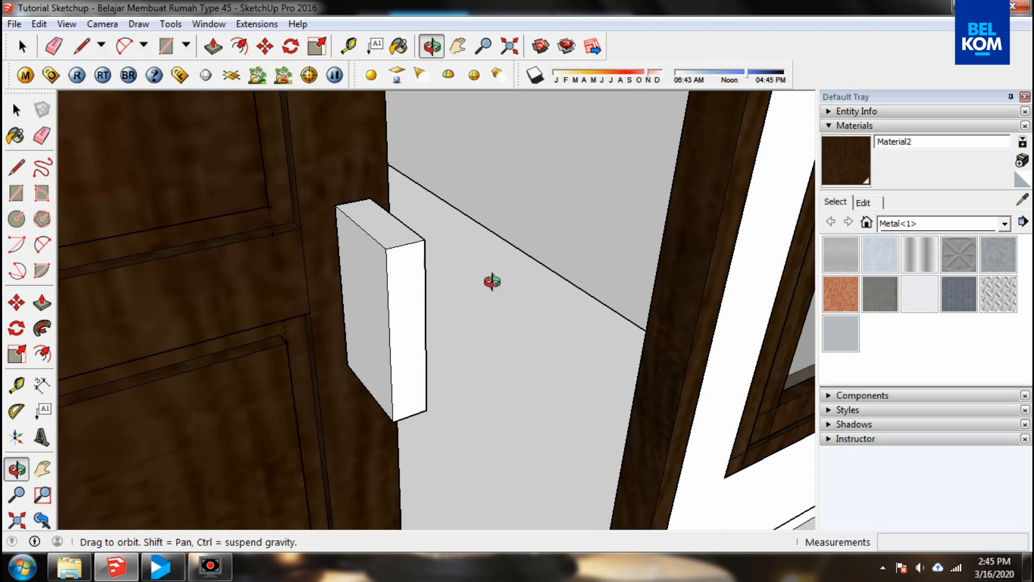
# - Paint all faces of the handle block with Metal Aluminum Anodized from the Metal materials, leaving the surrounding door leaf unpainted
pyautogui.moveTo(490, 282); pyautogui.dragTo(118, 105)
pyautogui.press('space')
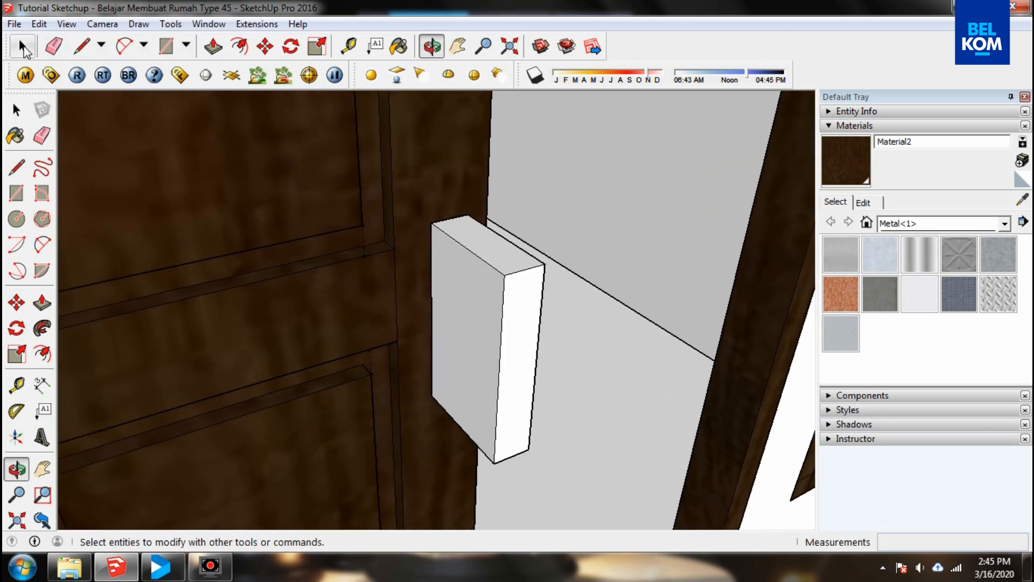
pyautogui.tripleClick(453, 280)
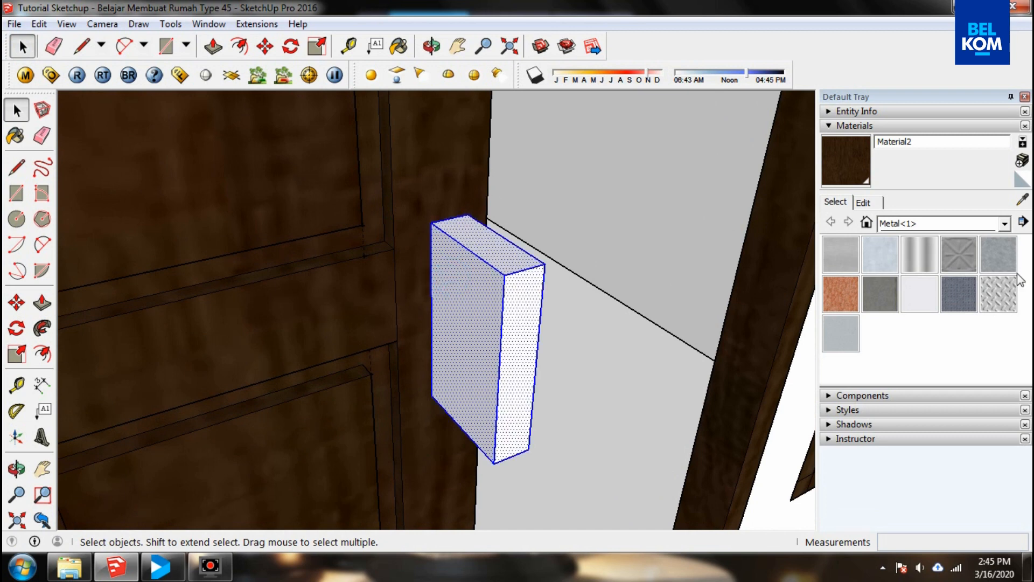
pyautogui.click(867, 251)
pyautogui.click(488, 289)
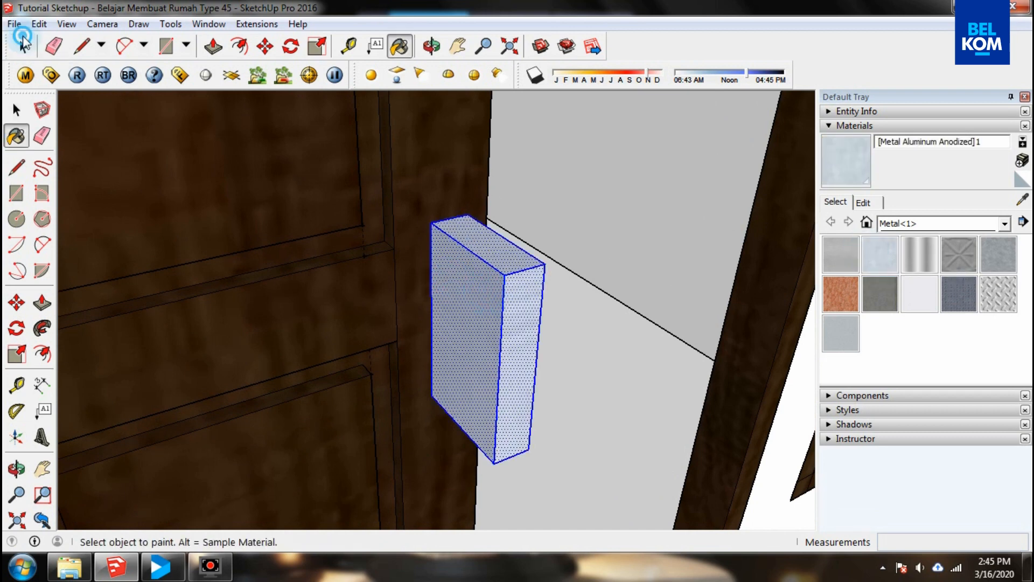
pyautogui.click(22, 43)
pyautogui.click(571, 241)
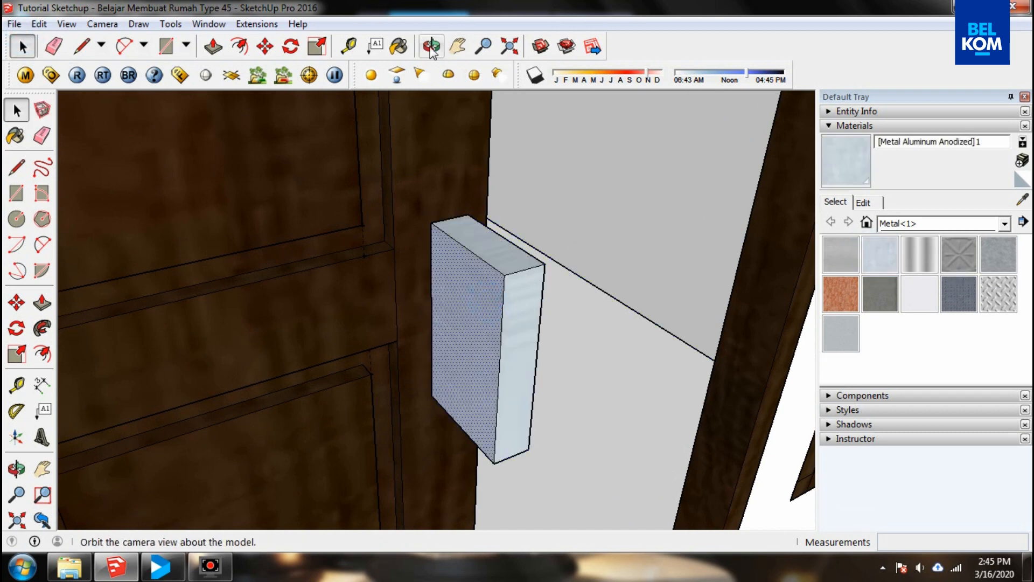
# - Draw 0.12 by 0.04 m rectangles at both ends of the handle block's side face and a 0.2 by 0.04 m rectangle along its outer edge
pyautogui.click(431, 47)
pyautogui.moveTo(498, 329)
pyautogui.mouseDown()
pyautogui.moveTo(496, 351)
pyautogui.moveTo(512, 325)
pyautogui.mouseUp()
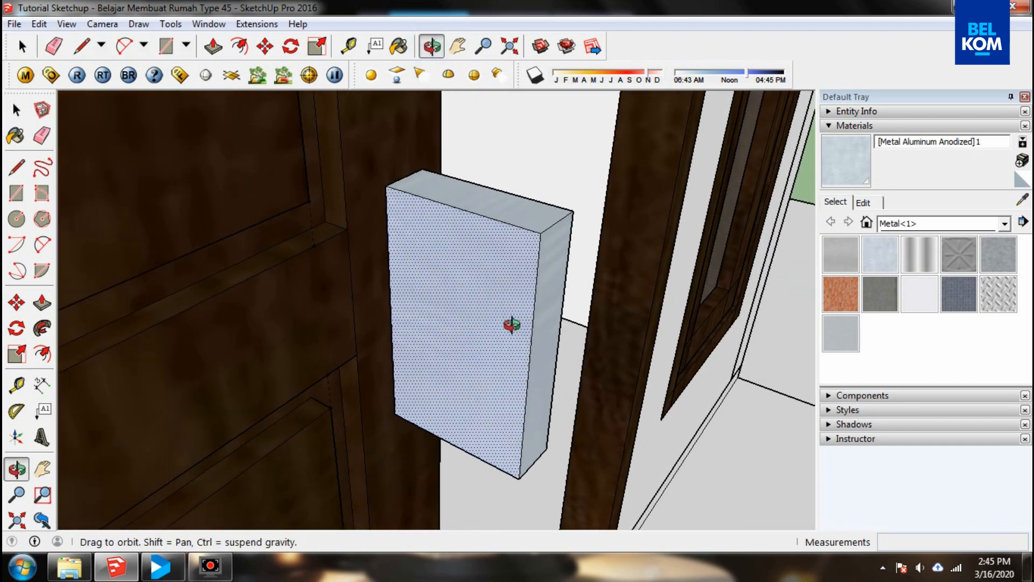
pyautogui.click(164, 46)
pyautogui.click(385, 185)
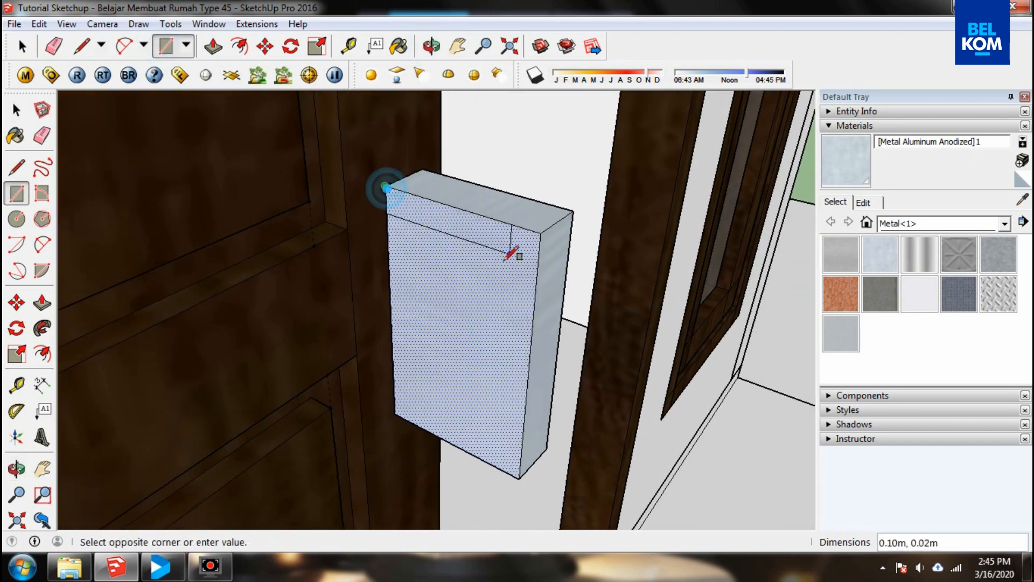
pyautogui.click(536, 276)
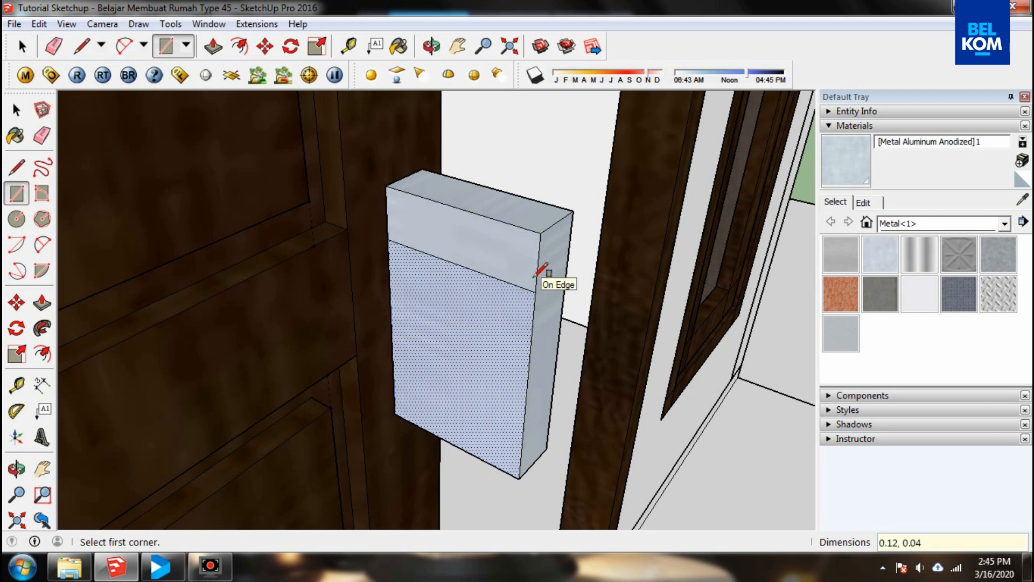
pyautogui.click(540, 232)
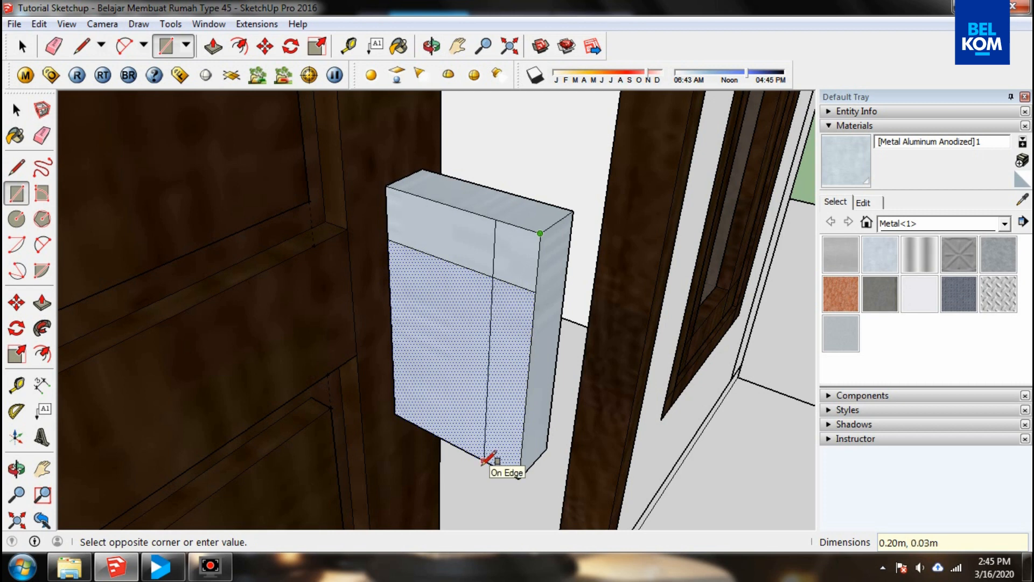
pyautogui.click(483, 460)
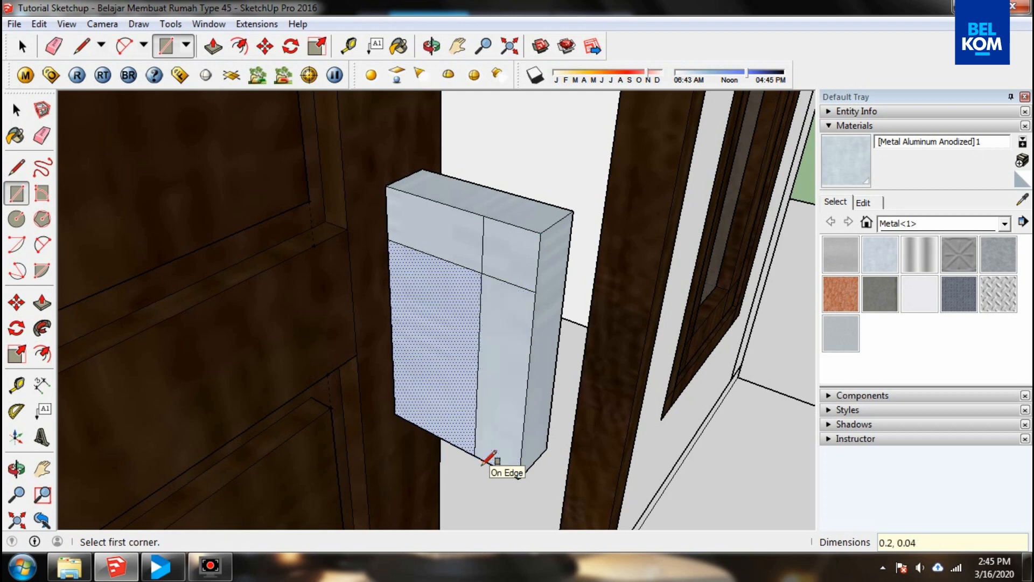
pyautogui.click(395, 414)
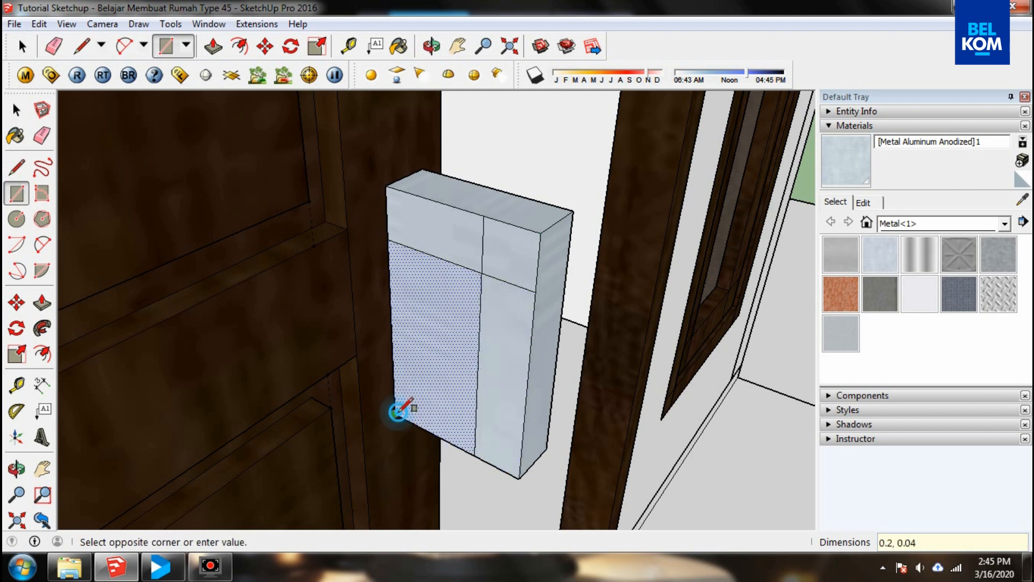
pyautogui.click(525, 410)
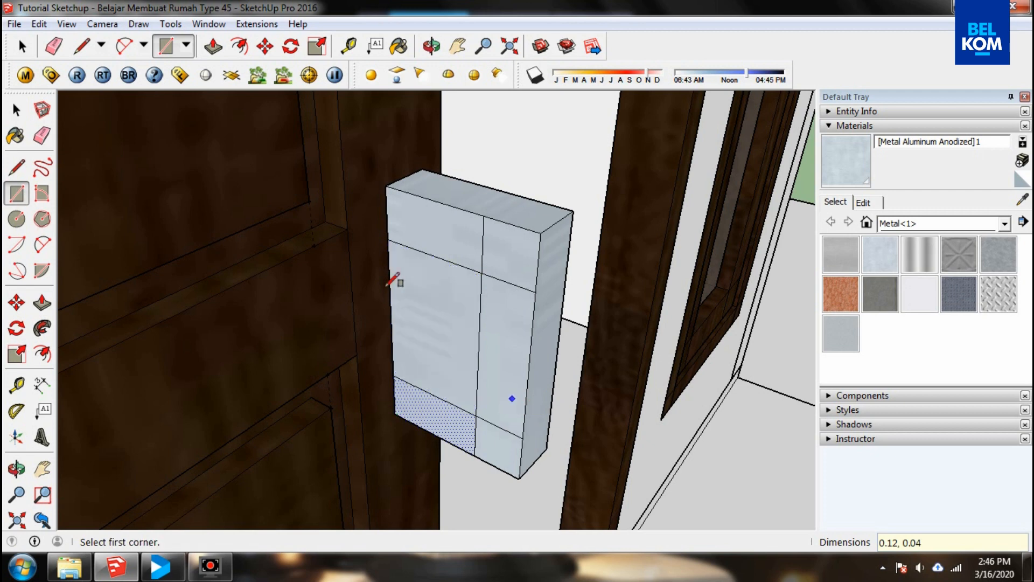
# - Push the inner face enclosed by the three rectangles through the handle block to cut the grip opening
pyautogui.click(213, 46)
pyautogui.scroll(1, 396, 242)
pyautogui.click(405, 312)
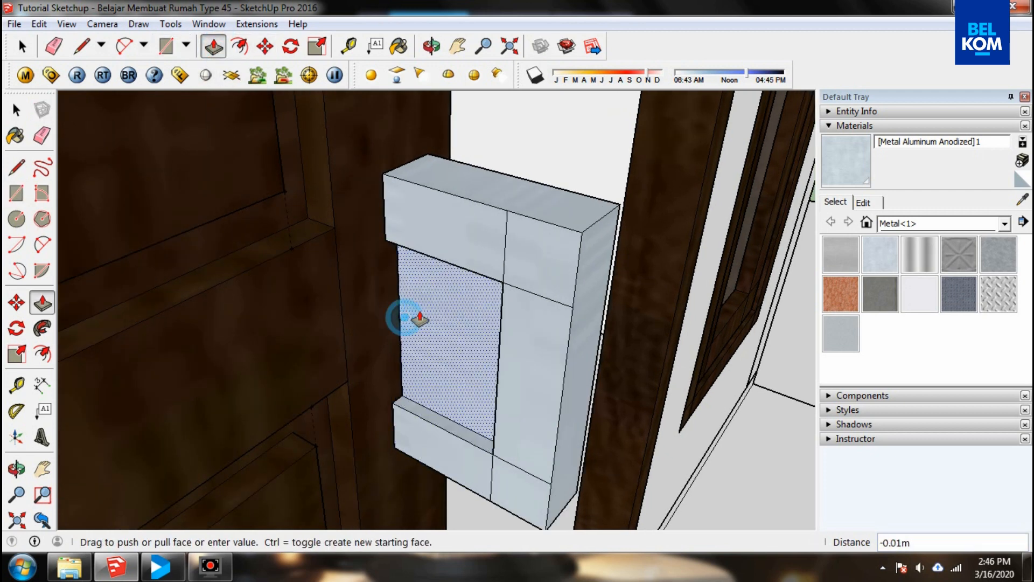
pyautogui.click(457, 301)
# - Round the handle's upper outer corner with an arc of about 0.01 m bulge and push the corner waste 0.04 m through
pyautogui.click(432, 46)
pyautogui.moveTo(434, 140); pyautogui.dragTo(390, 193)
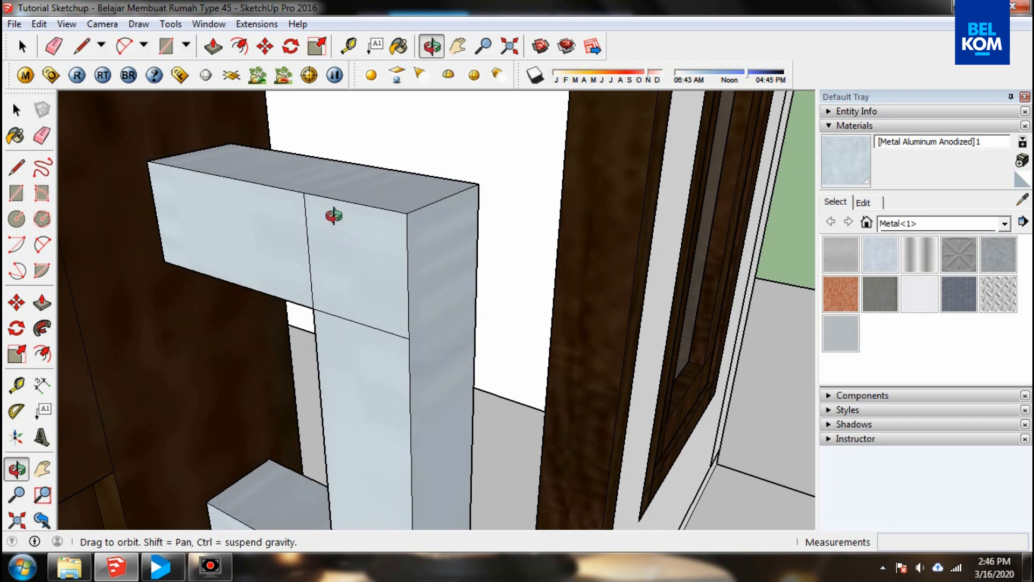
pyautogui.moveTo(347, 221); pyautogui.dragTo(423, 215)
pyautogui.click(124, 46)
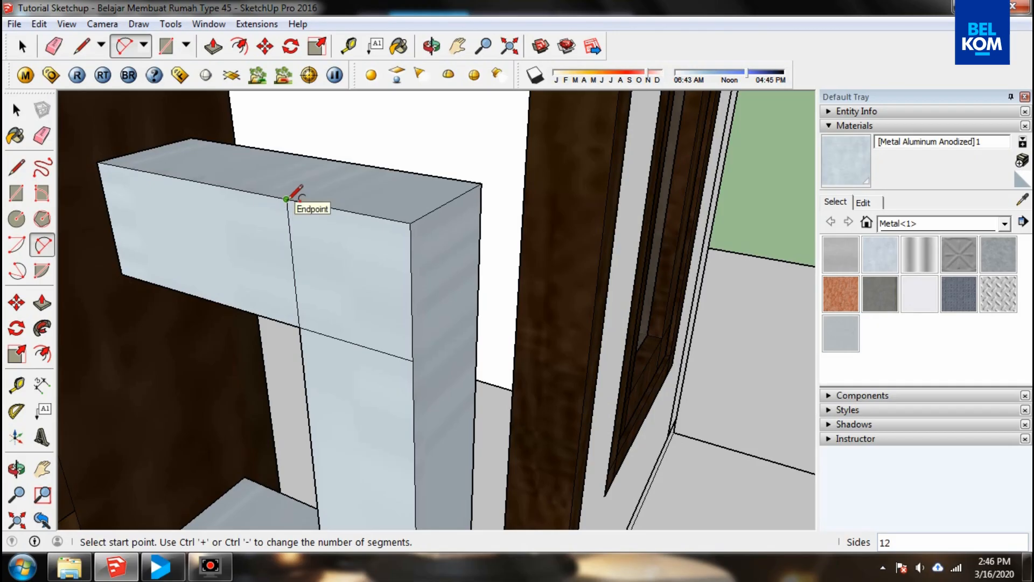
pyautogui.click(286, 199)
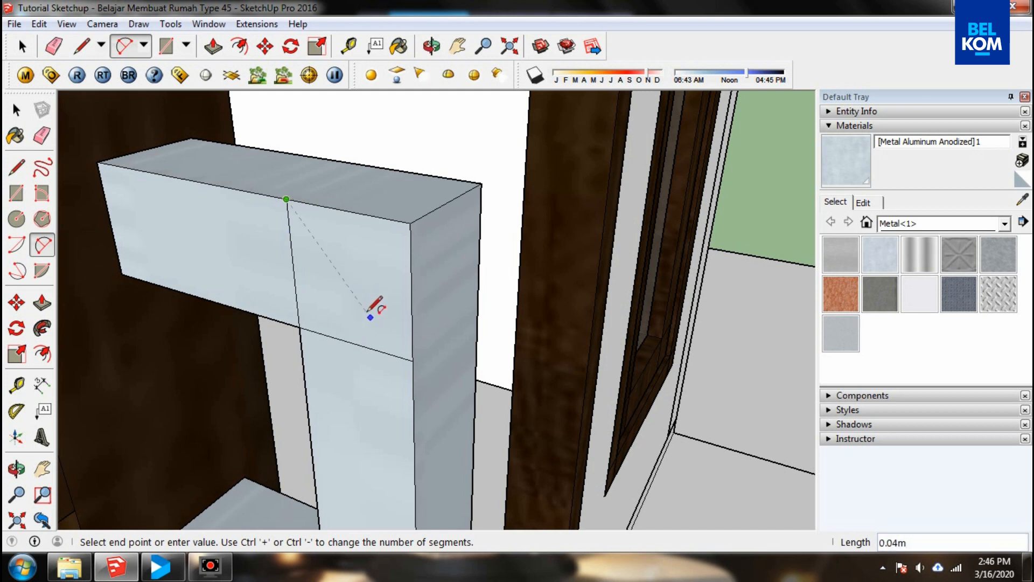
pyautogui.click(413, 360)
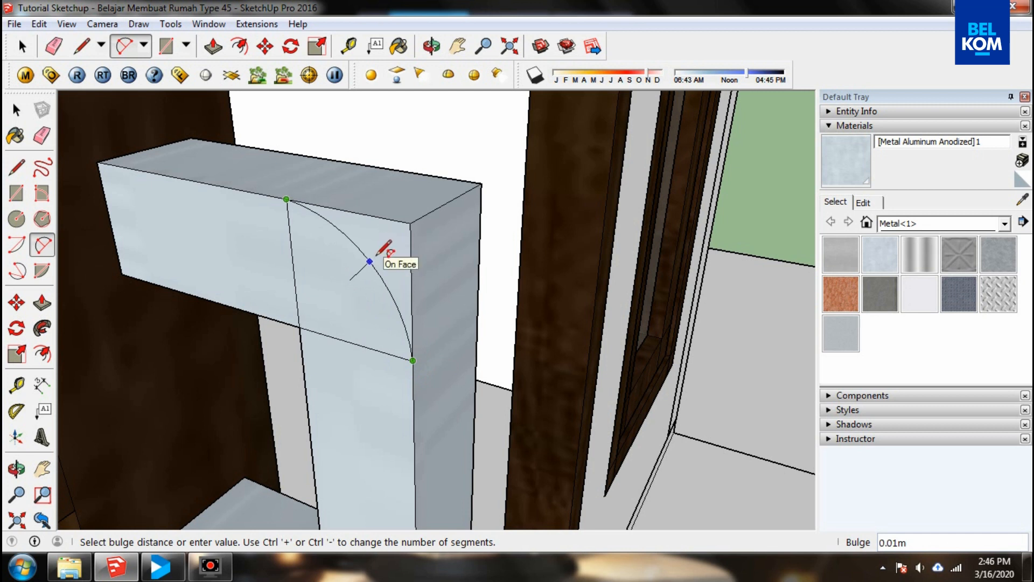
pyautogui.click(380, 246)
pyautogui.click(212, 51)
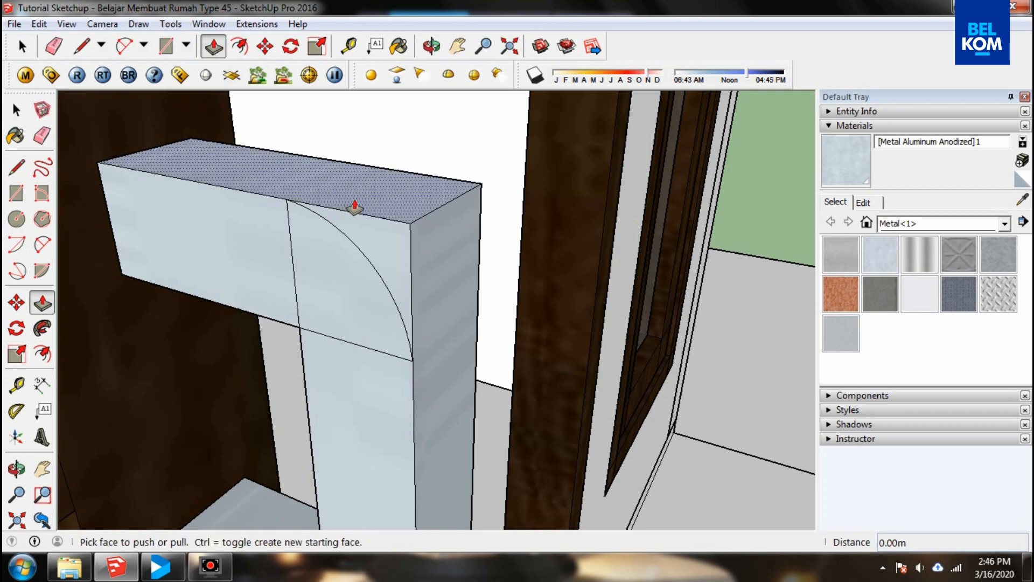
pyautogui.click(369, 235)
pyautogui.click(450, 197)
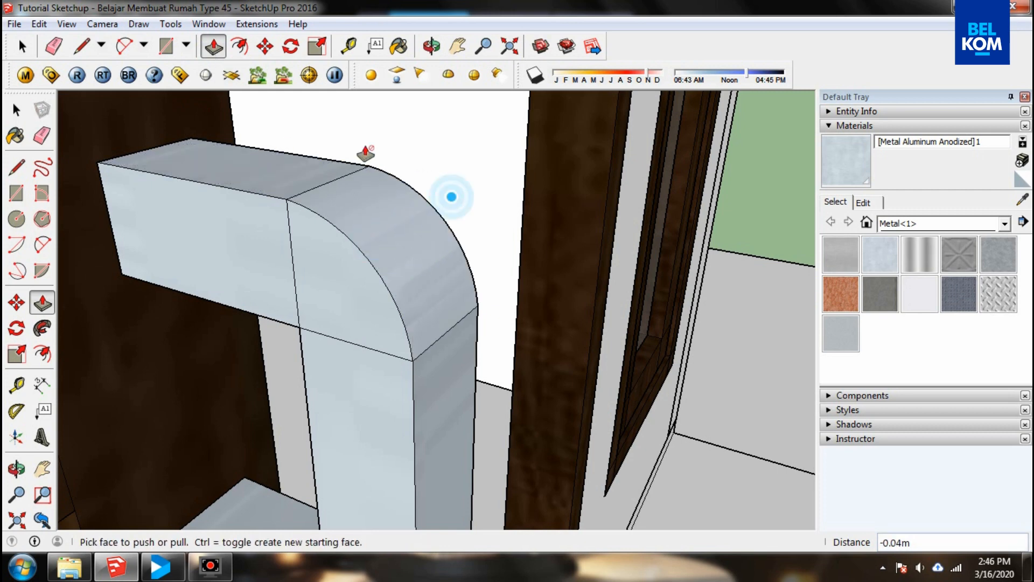
# - Round the handle's lower outer corner with an arc of about 0.01 m bulge and push the waste 0.04 m through
pyautogui.scroll(-5, 370, 150)
pyautogui.scroll(5, 330, 186)
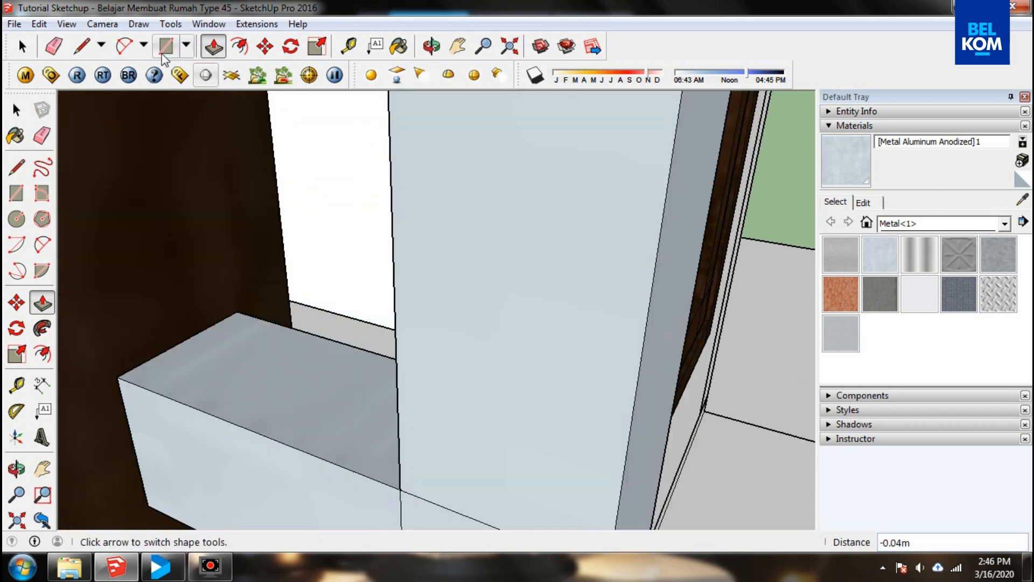
pyautogui.click(122, 46)
pyautogui.scroll(-2, 339, 291)
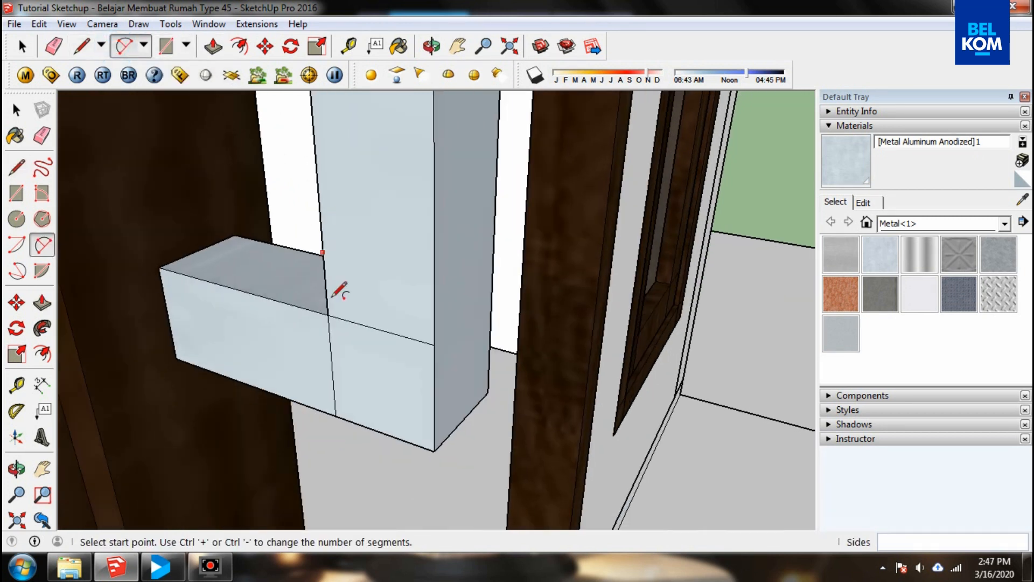
pyautogui.click(335, 415)
pyautogui.click(435, 344)
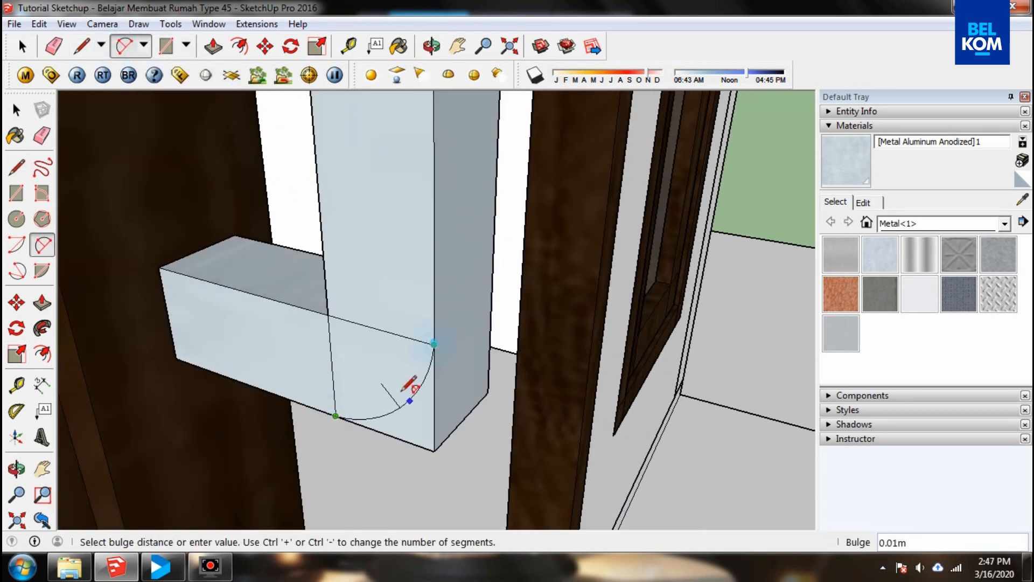
pyautogui.click(410, 383)
pyautogui.press('p')
pyautogui.click(416, 420)
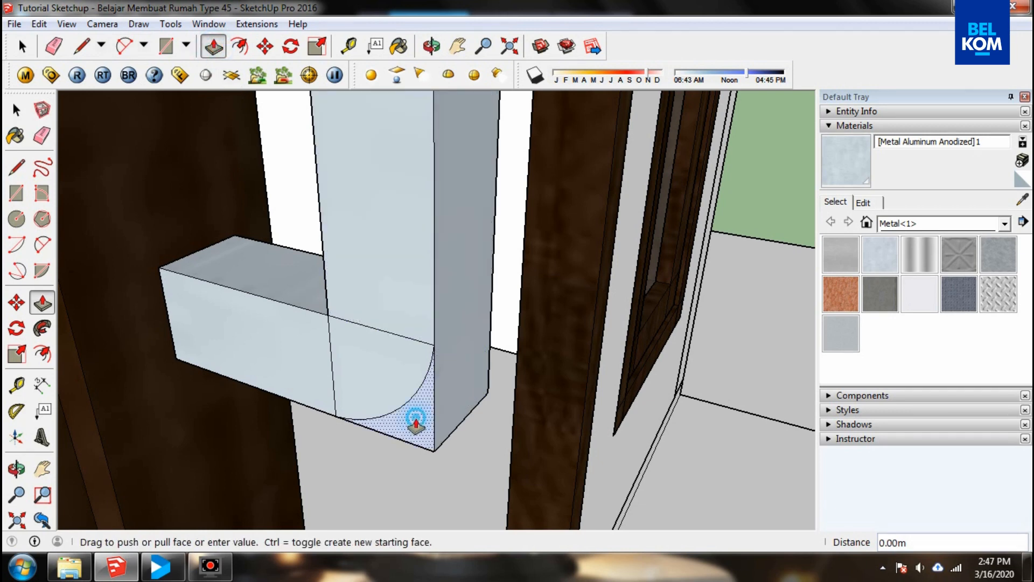
pyautogui.click(483, 390)
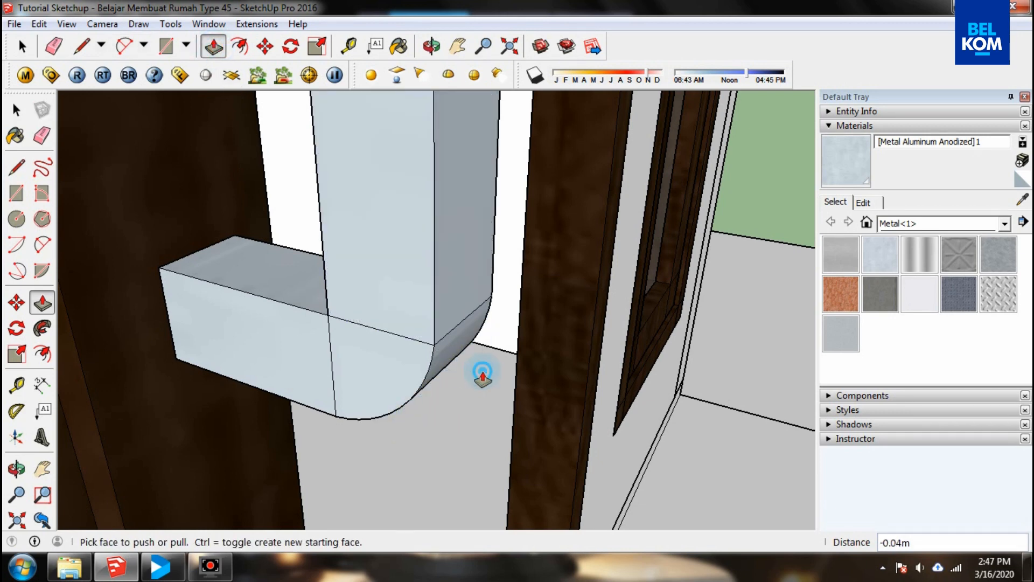
# - Select the whole rounded handle with all its connected faces and make it a group
pyautogui.click(431, 46)
pyautogui.moveTo(389, 284); pyautogui.dragTo(409, 226)
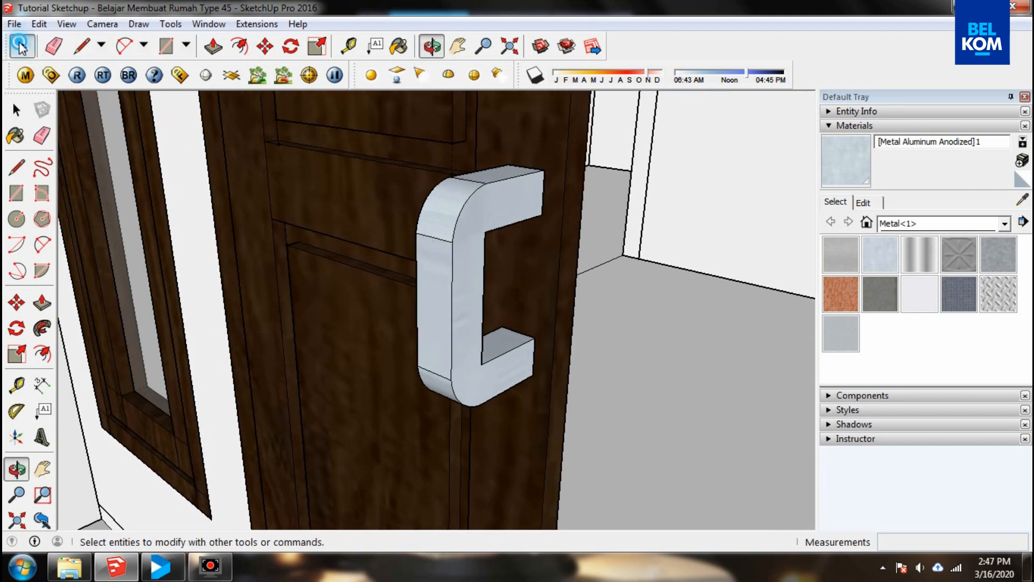
pyautogui.click(22, 46)
pyautogui.tripleClick(498, 211)
pyautogui.rightClick(498, 211)
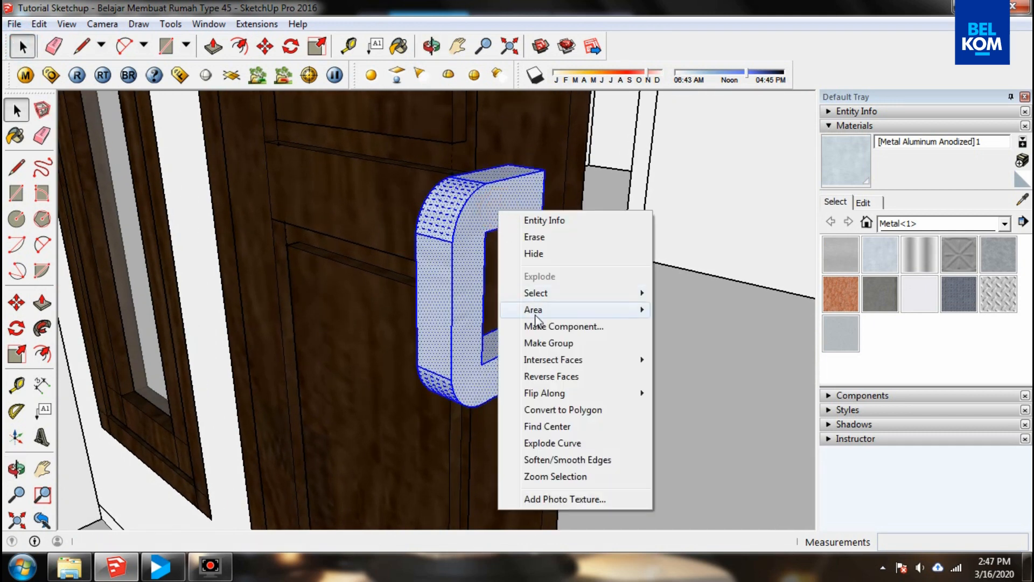
pyautogui.click(533, 352)
# - Move the handle group about 0.01 m sideways on the stile, away from the door leaf's free edge
pyautogui.click(432, 46)
pyautogui.moveTo(388, 277); pyautogui.dragTo(478, 184)
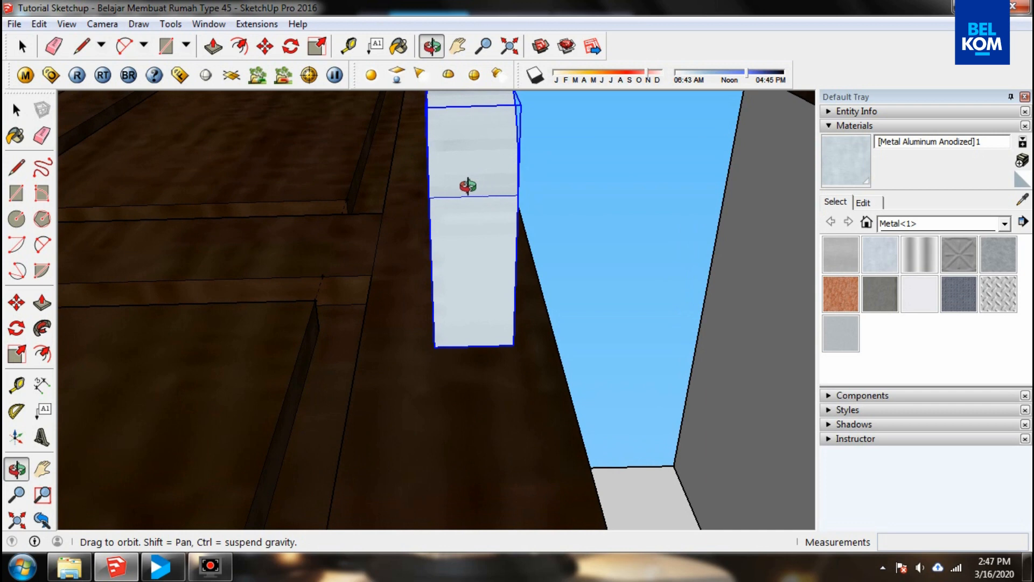
pyautogui.click(264, 47)
pyautogui.click(474, 350)
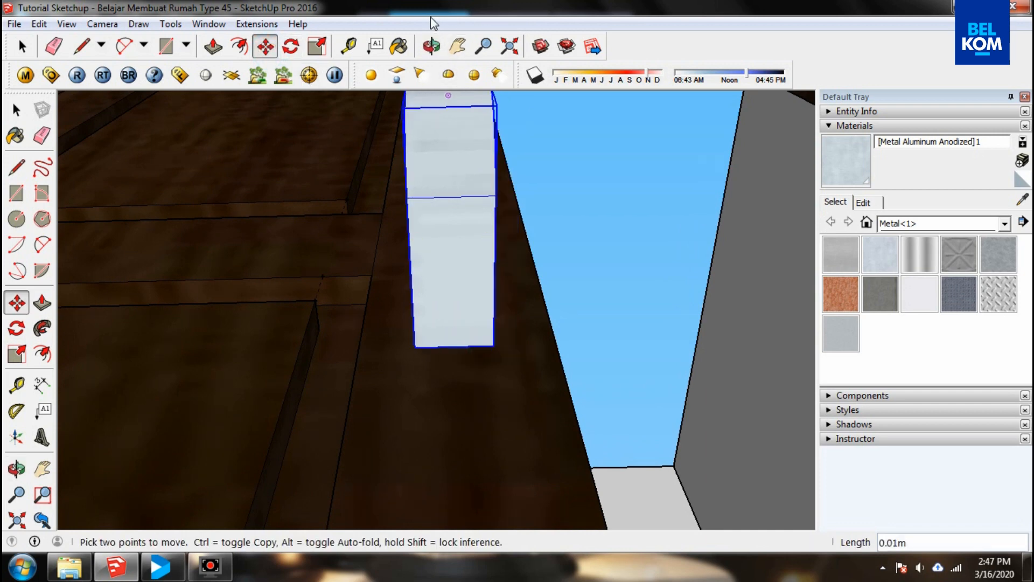
# - Select the handle group together with the door leaf group and combine them into one group
pyautogui.click(432, 46)
pyautogui.moveTo(431, 143); pyautogui.dragTo(356, 388)
pyautogui.scroll(2, 357, 388)
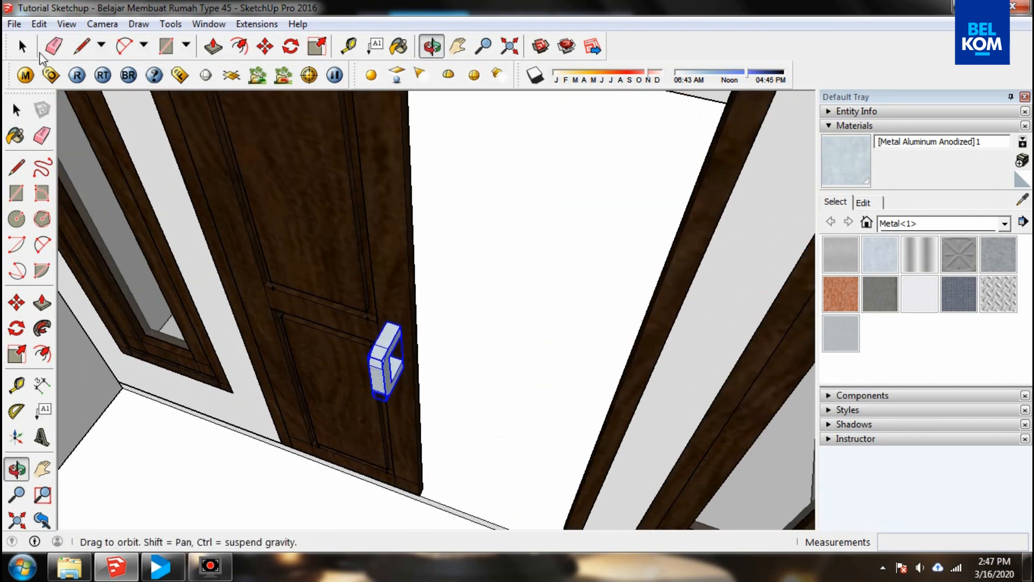
pyautogui.click(22, 47)
pyautogui.scroll(3, 419, 326)
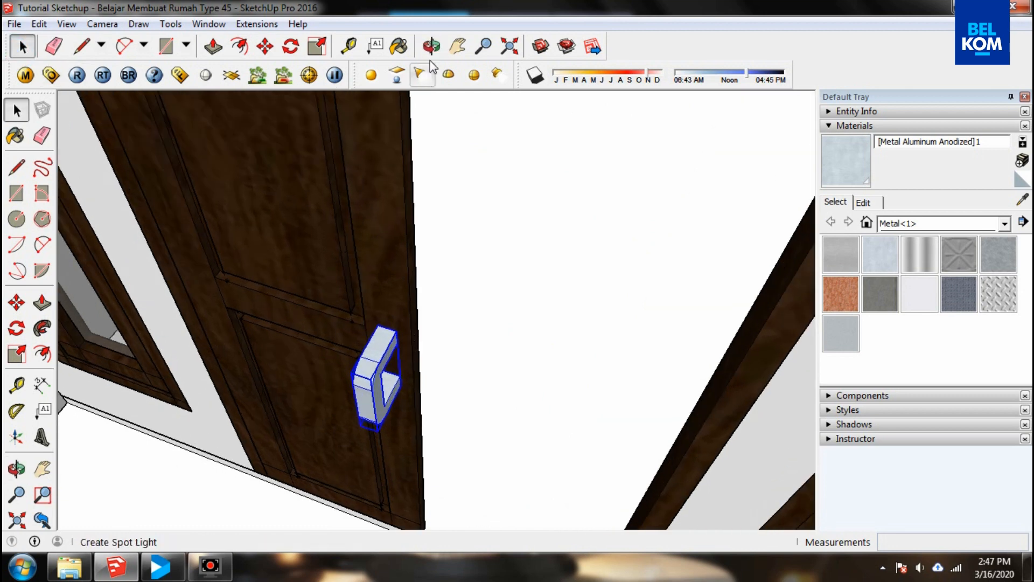
pyautogui.click(432, 47)
pyautogui.moveTo(321, 285); pyautogui.dragTo(399, 240)
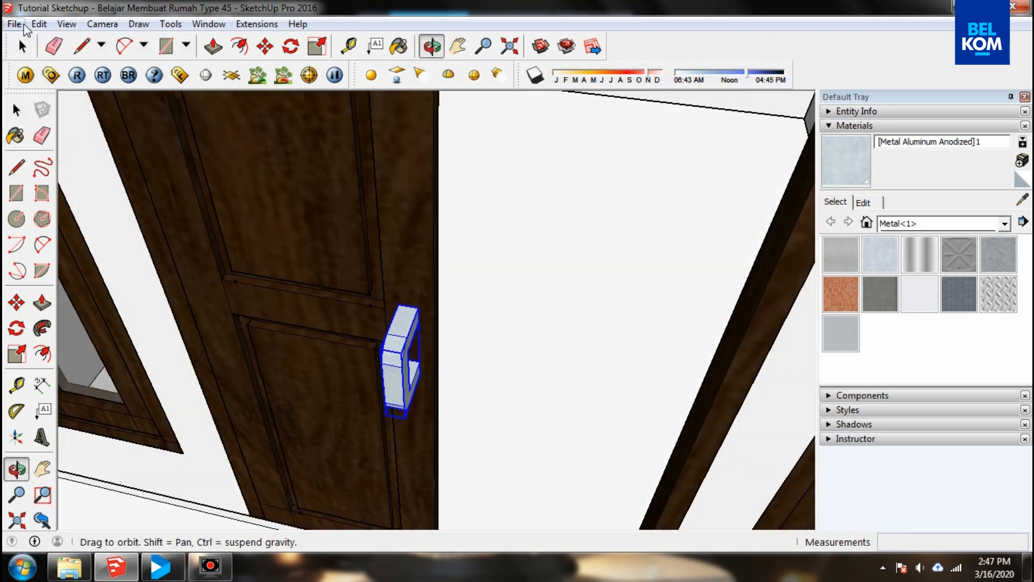
pyautogui.click(22, 47)
pyautogui.click(474, 318)
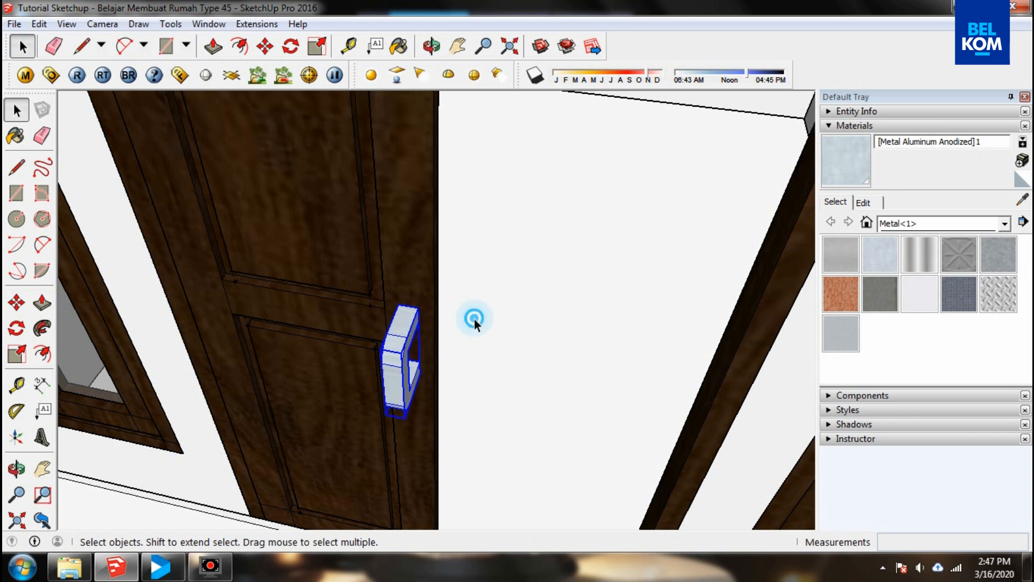
pyautogui.click(392, 373)
pyautogui.keyDown('shift'); pyautogui.click(405, 254); pyautogui.keyUp('shift')
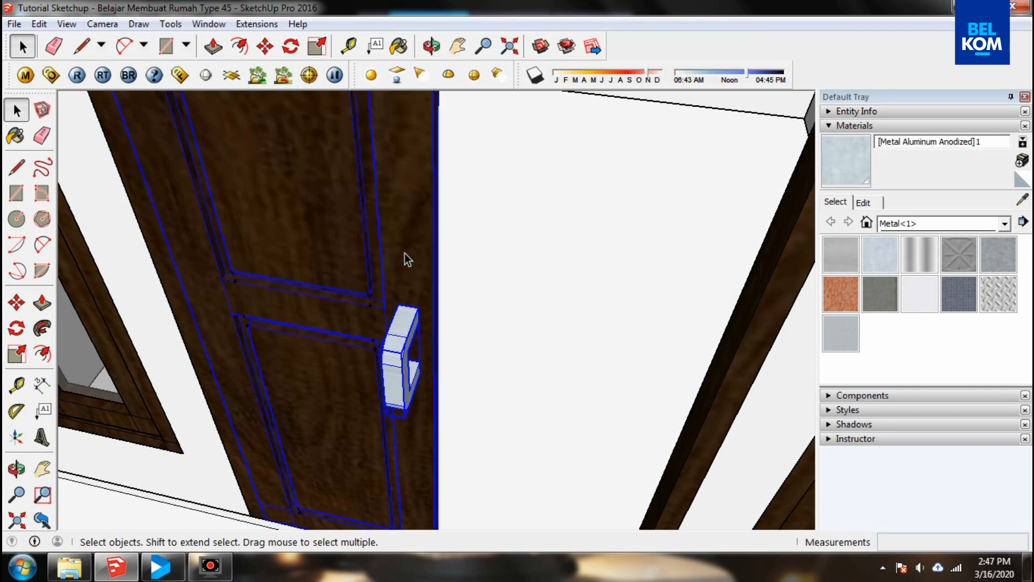
pyautogui.rightClick(405, 253)
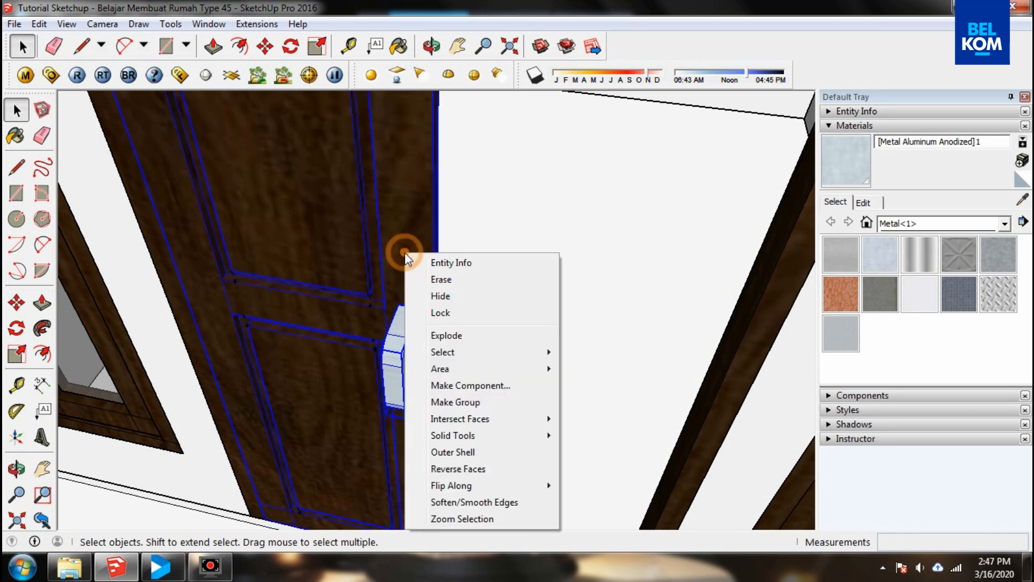
pyautogui.click(439, 402)
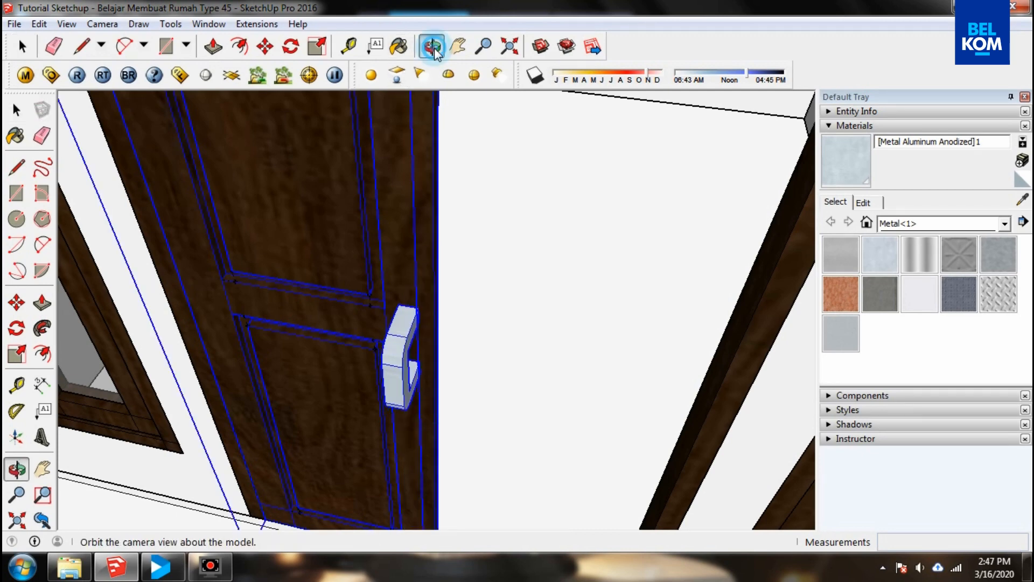
# - Examine the rounded handle and its position on the door leaf from several angles
pyautogui.click(432, 46)
pyautogui.scroll(-5, 397, 332)
pyautogui.moveTo(394, 310); pyautogui.dragTo(379, 326)
pyautogui.scroll(10, 379, 326)
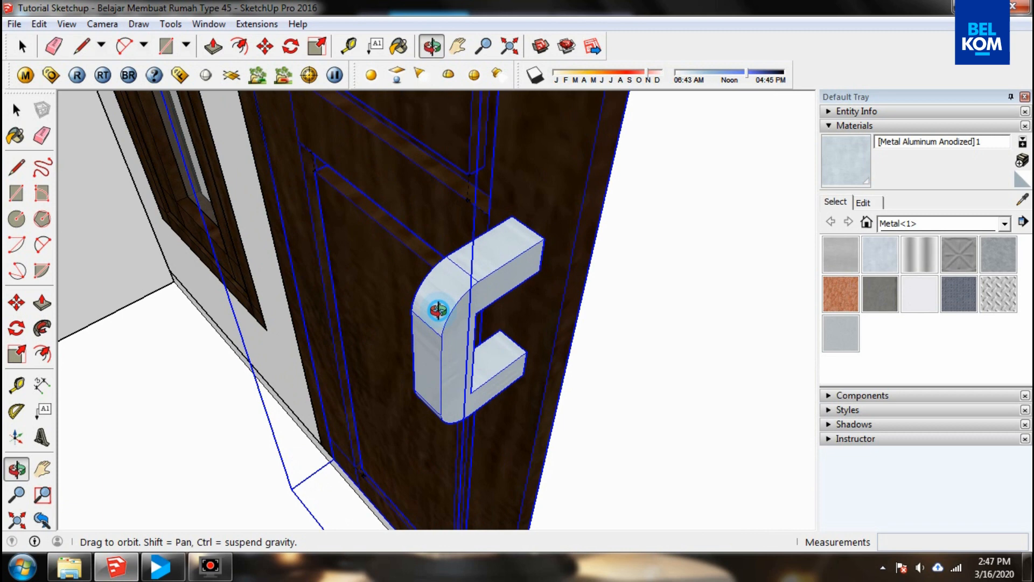
pyautogui.moveTo(438, 310); pyautogui.dragTo(140, 205)
pyautogui.moveTo(494, 282)
pyautogui.mouseDown()
pyautogui.moveTo(446, 277)
pyautogui.moveTo(530, 289)
pyautogui.moveTo(511, 291)
pyautogui.mouseUp()
pyautogui.moveTo(436, 299)
pyautogui.mouseDown()
pyautogui.moveTo(423, 289)
pyautogui.moveTo(422, 254)
pyautogui.moveTo(416, 315)
pyautogui.moveTo(425, 326)
pyautogui.mouseUp()
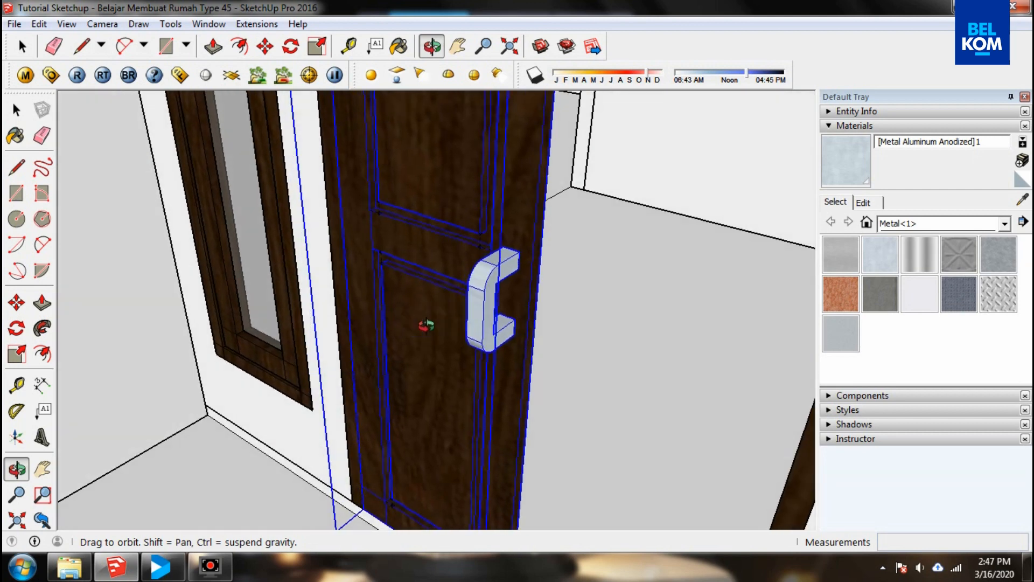
pyautogui.moveTo(379, 280); pyautogui.dragTo(357, 295)
# - Paste a copy of the combined door leaf and handle group in place over the original
pyautogui.click(20, 48)
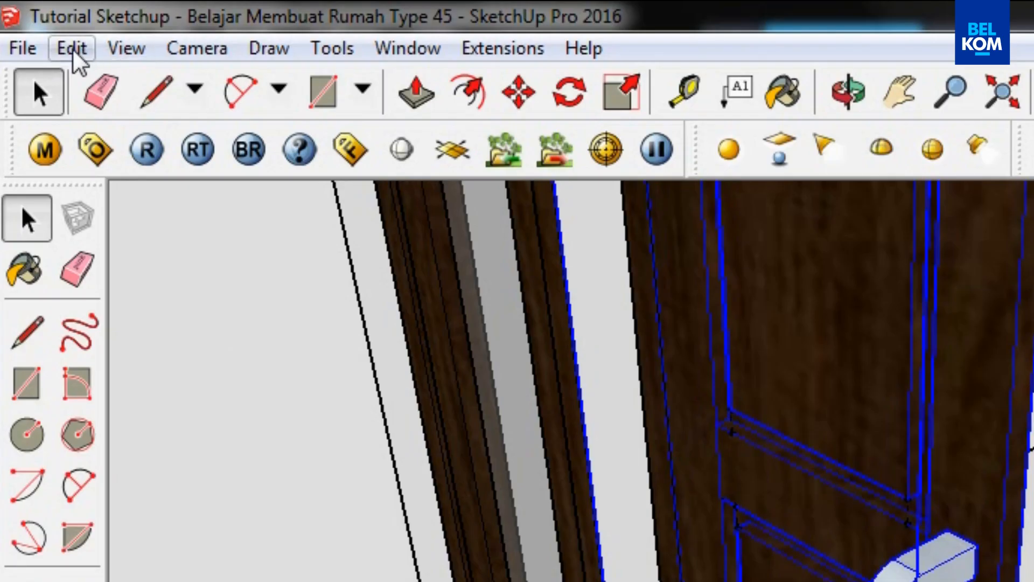
pyautogui.click(39, 23)
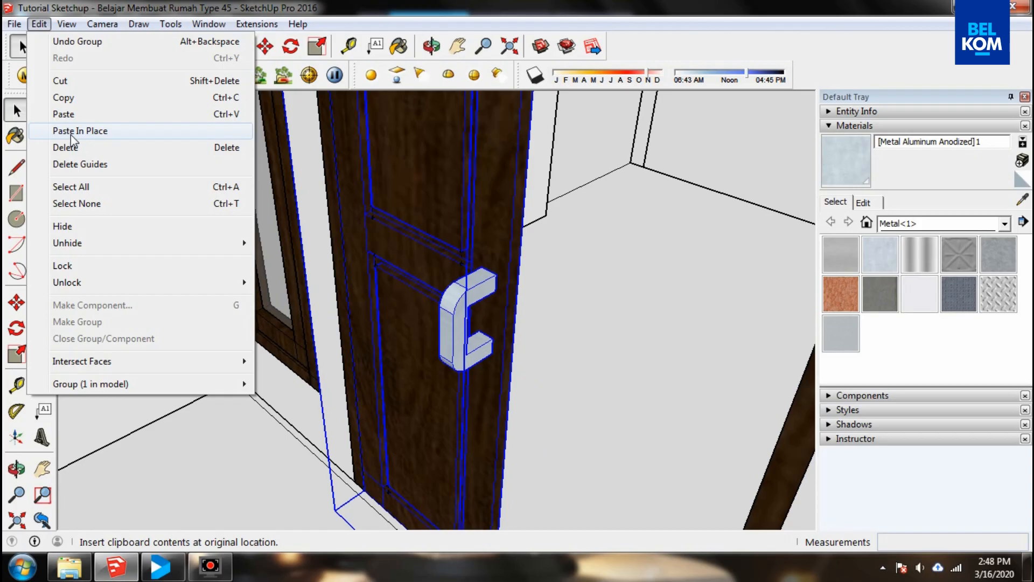
pyautogui.click(133, 264)
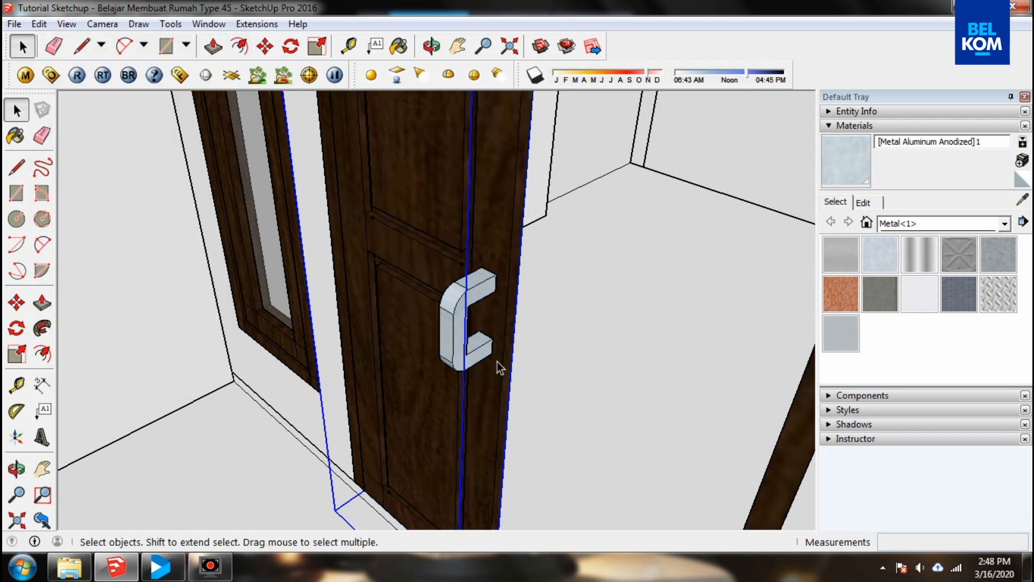
pyautogui.click(596, 322)
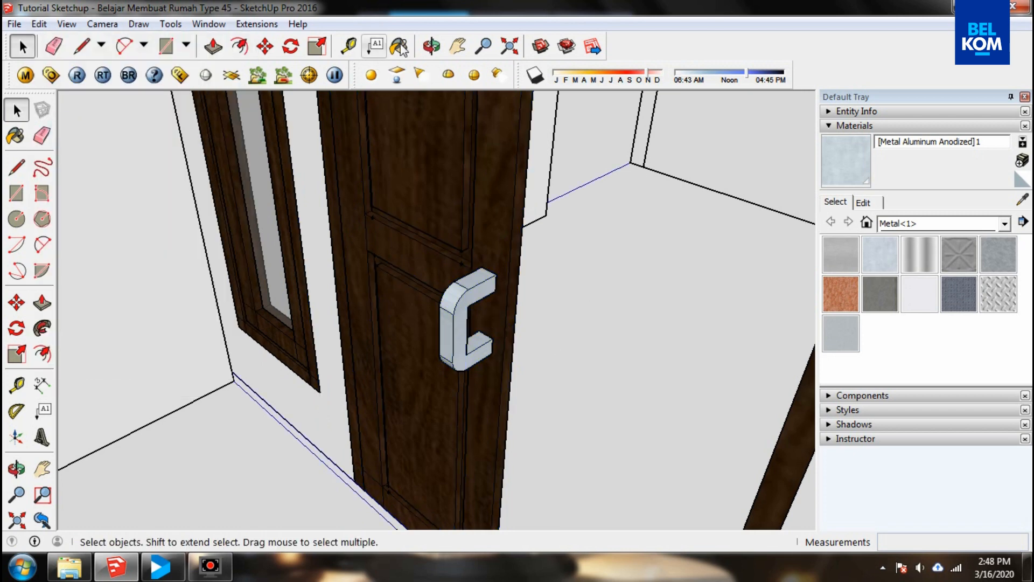
# - Mirror the pasted door leaf and handle group through the leaf's thickness with a green-axis scale of -1.00
pyautogui.click(432, 46)
pyautogui.moveTo(360, 199); pyautogui.dragTo(392, 290)
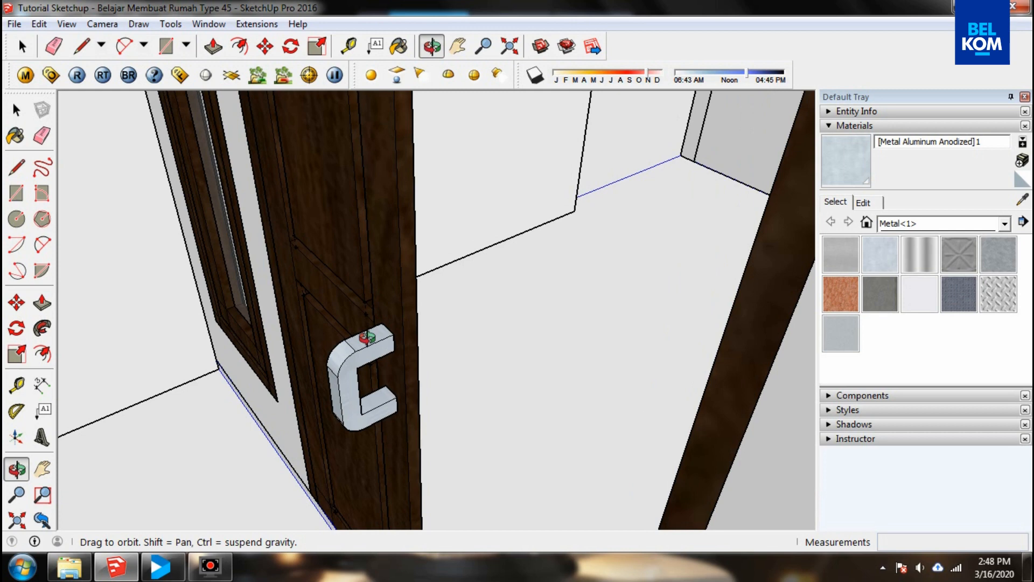
pyautogui.moveTo(367, 338); pyautogui.dragTo(393, 303)
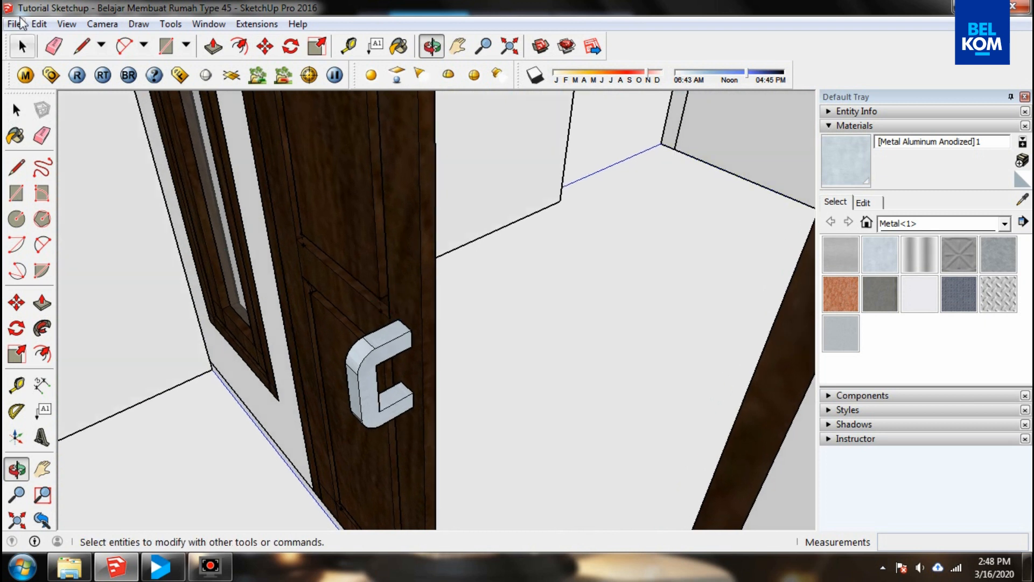
pyautogui.click(19, 48)
pyautogui.click(347, 251)
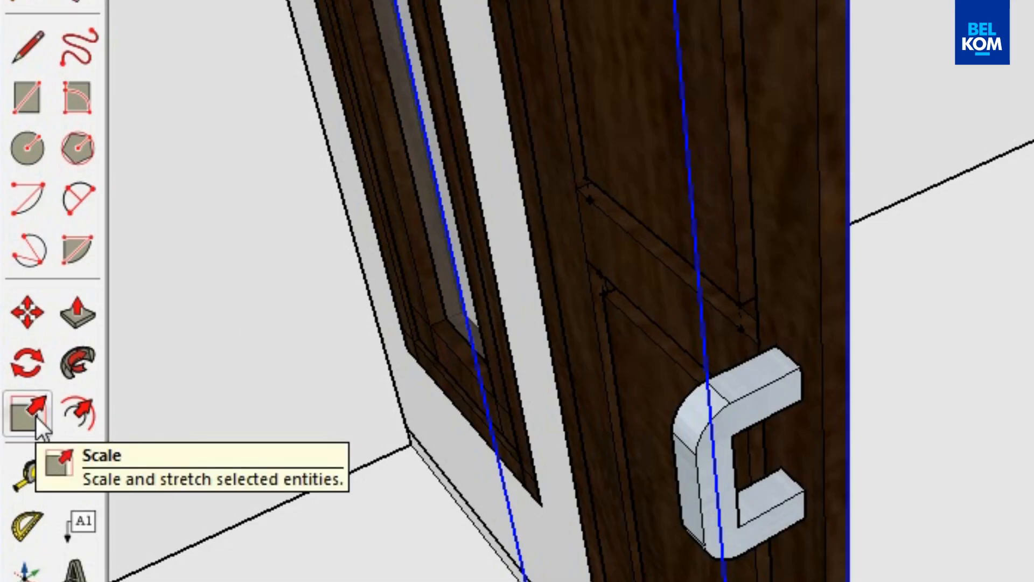
pyautogui.click(35, 416)
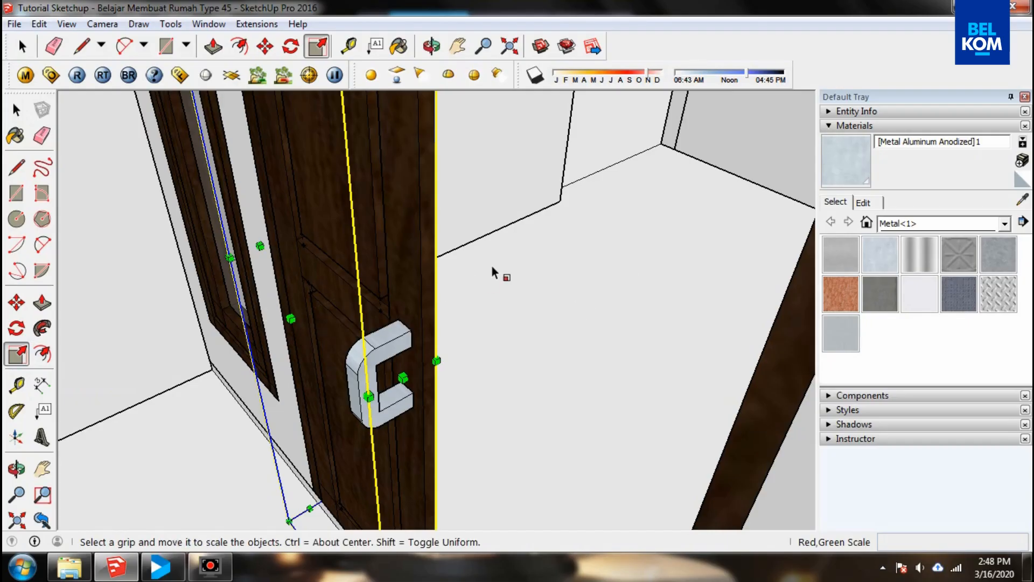
pyautogui.moveTo(291, 318); pyautogui.dragTo(436, 322)
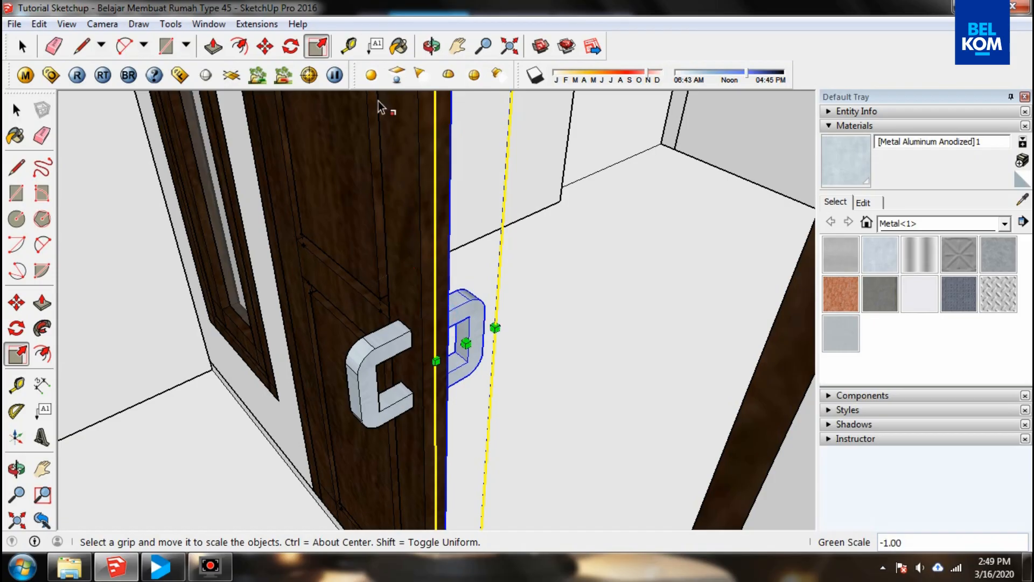
# - Select the original door leaf group together with its mirrored copy and combine them into one group
pyautogui.click(432, 46)
pyautogui.moveTo(477, 347); pyautogui.dragTo(504, 418)
pyautogui.scroll(-5, 463, 415)
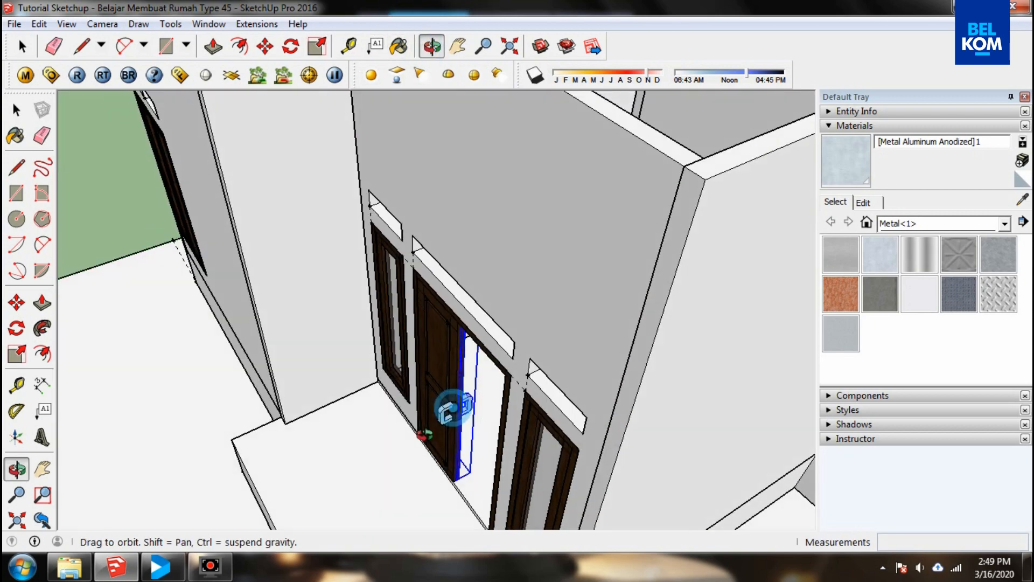
pyautogui.scroll(8, 445, 365)
pyautogui.moveTo(404, 331); pyautogui.dragTo(578, 341)
pyautogui.press('space')
pyautogui.click(618, 351)
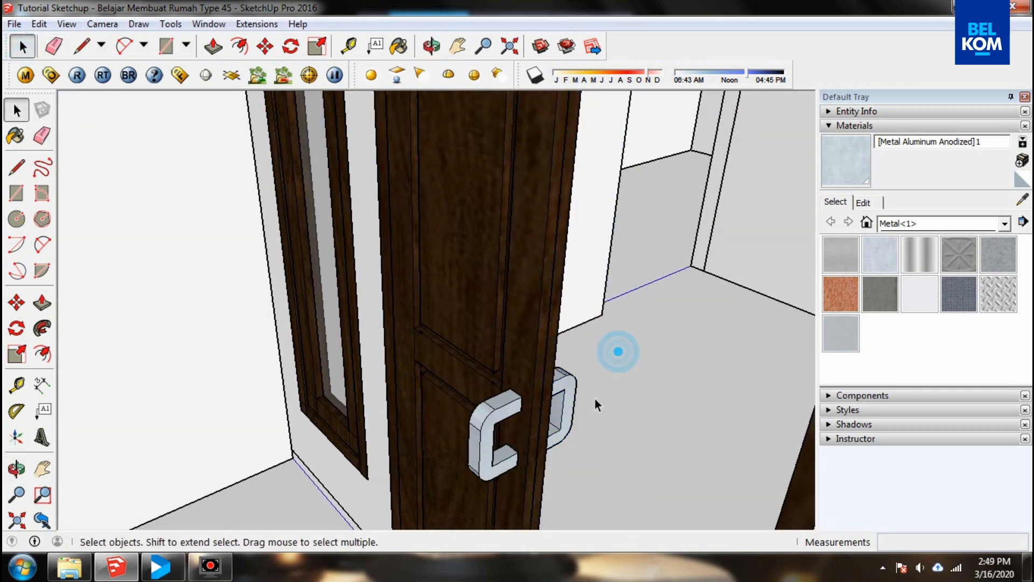
pyautogui.moveTo(595, 399); pyautogui.dragTo(537, 434, button='middle')
pyautogui.click(536, 392)
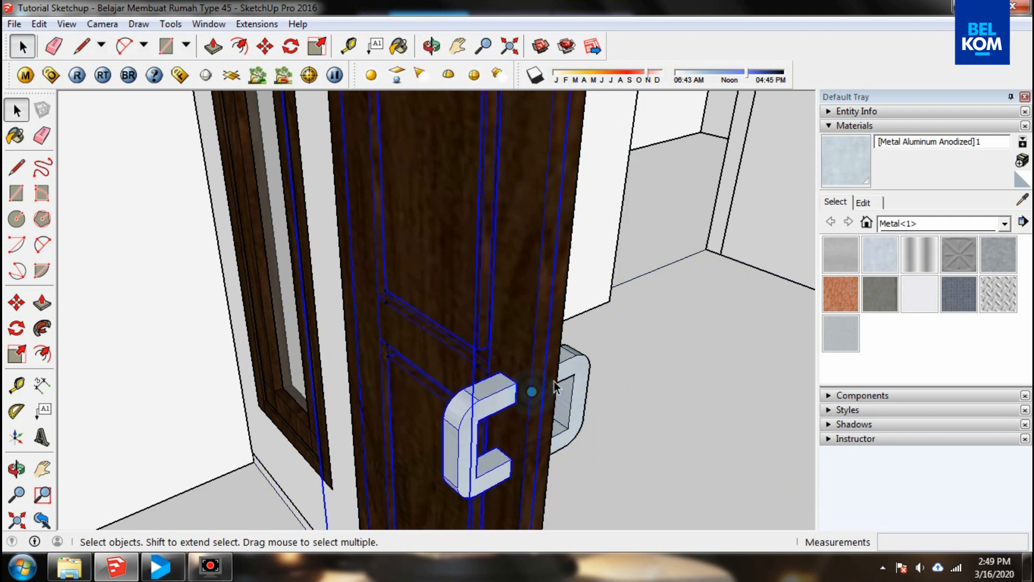
pyautogui.click(555, 385)
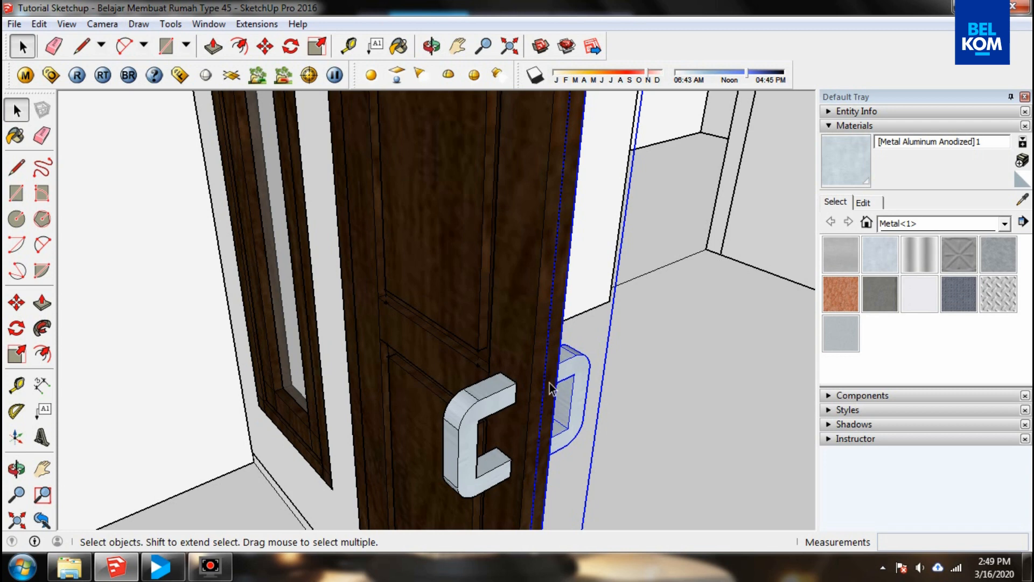
pyautogui.scroll(2, 549, 397)
pyautogui.click(559, 378)
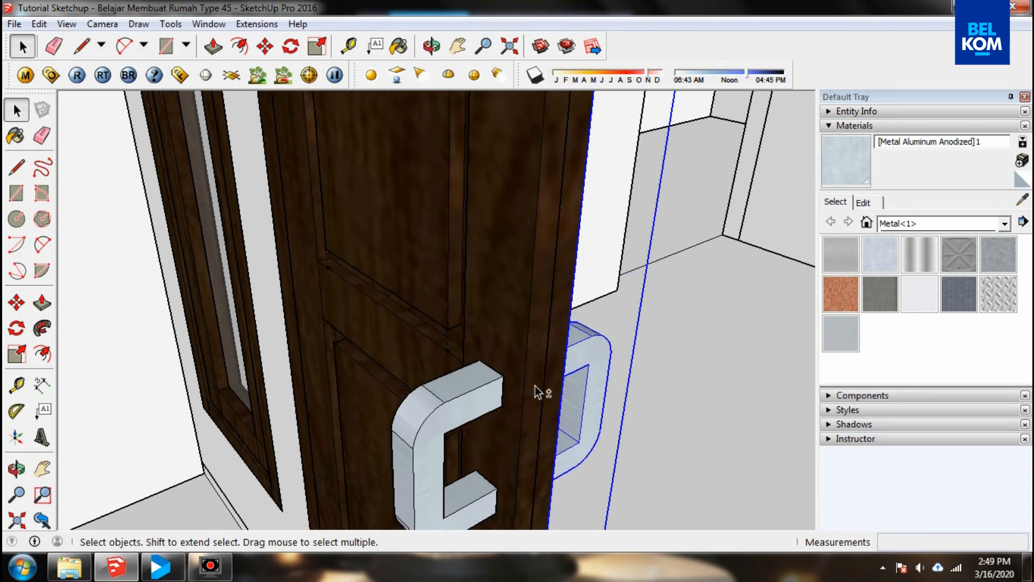
pyautogui.keyDown('shift'); pyautogui.click(535, 386); pyautogui.keyUp('shift')
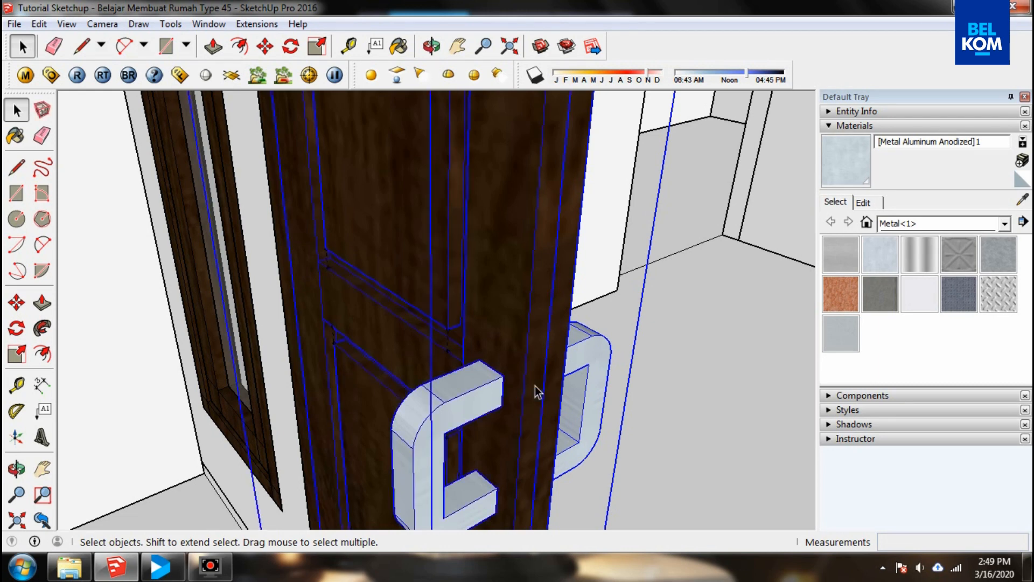
pyautogui.rightClick(535, 386)
pyautogui.click(549, 308)
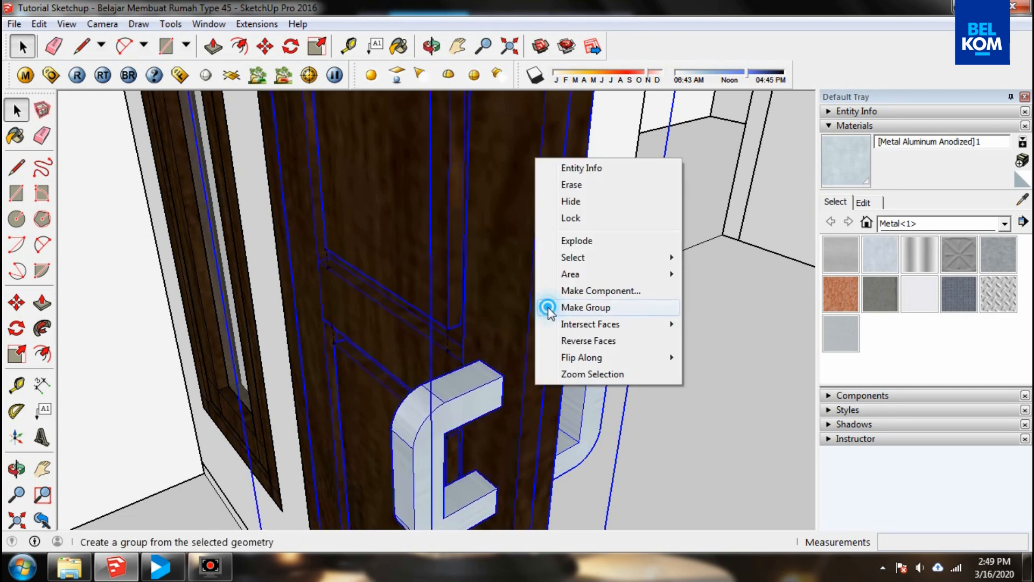
# - Examine the grouped two-handled door leaf and how it sits in the wooden frame, especially at the head
pyautogui.click(431, 46)
pyautogui.moveTo(485, 282); pyautogui.dragTo(511, 420)
pyautogui.moveTo(348, 423); pyautogui.dragTo(533, 431)
pyautogui.scroll(-3, 125, 348)
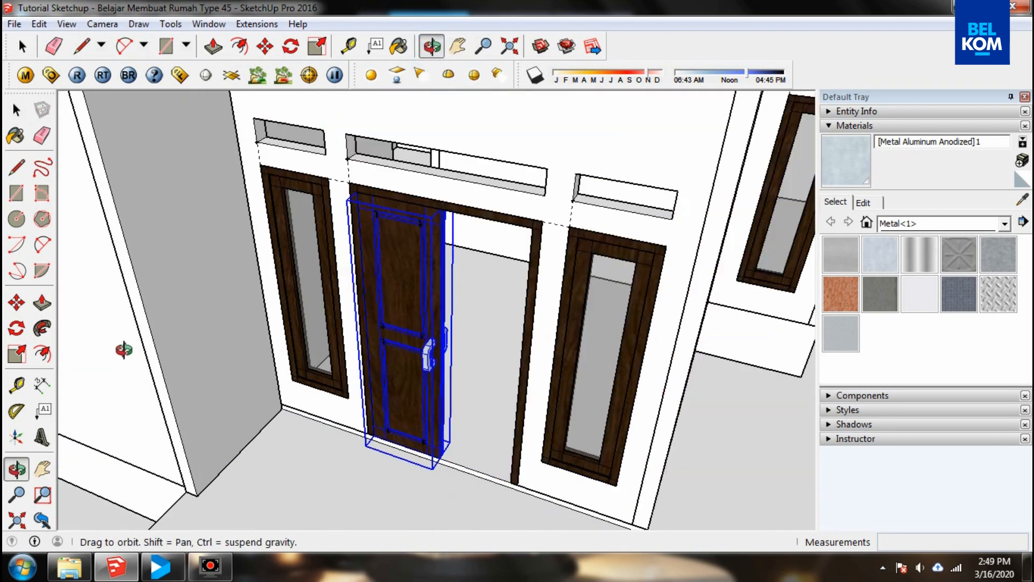
pyautogui.scroll(5, 471, 268)
pyautogui.moveTo(269, 244); pyautogui.dragTo(353, 139)
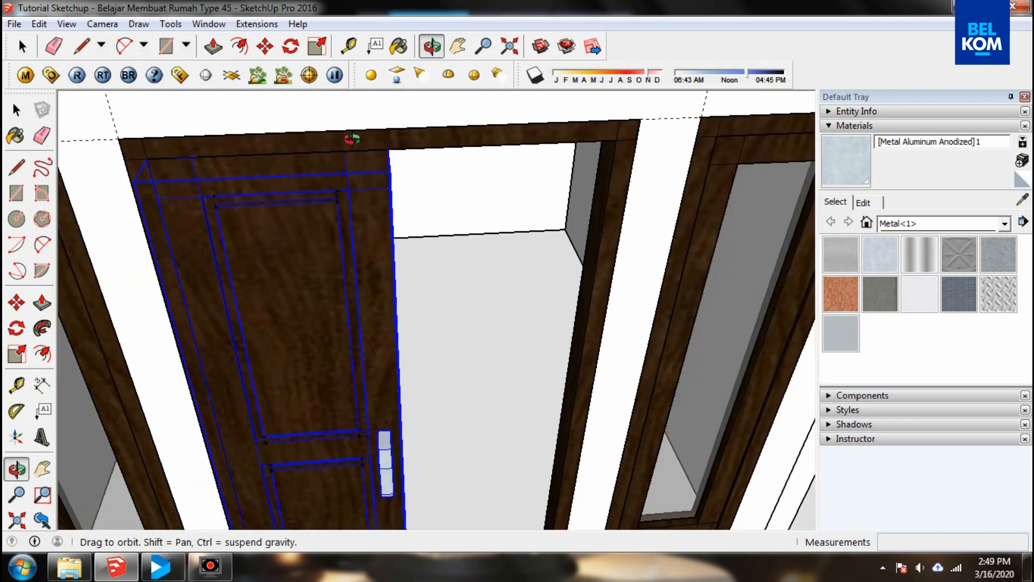
pyautogui.scroll(3, 272, 224)
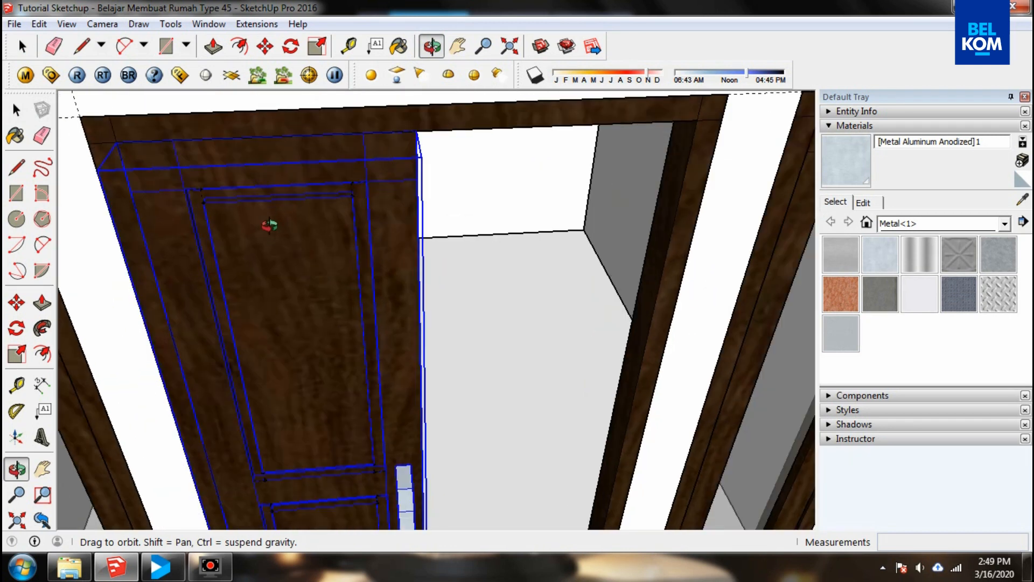
pyautogui.press('space')
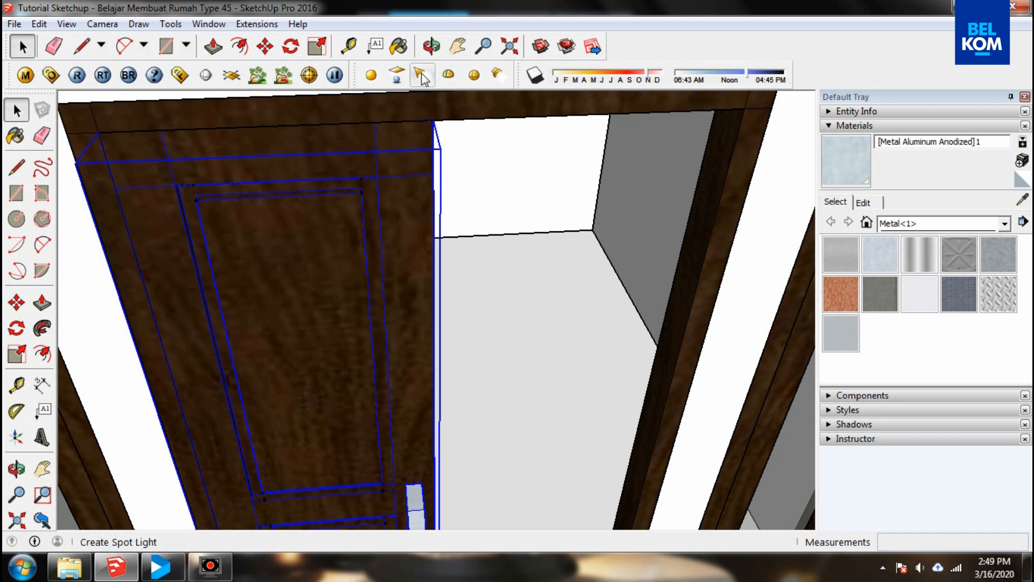
pyautogui.click(431, 47)
pyautogui.moveTo(383, 138); pyautogui.dragTo(185, 154)
# - Paste a copy of the two-handled door leaf group in place over the original and clear the selection
pyautogui.click(23, 47)
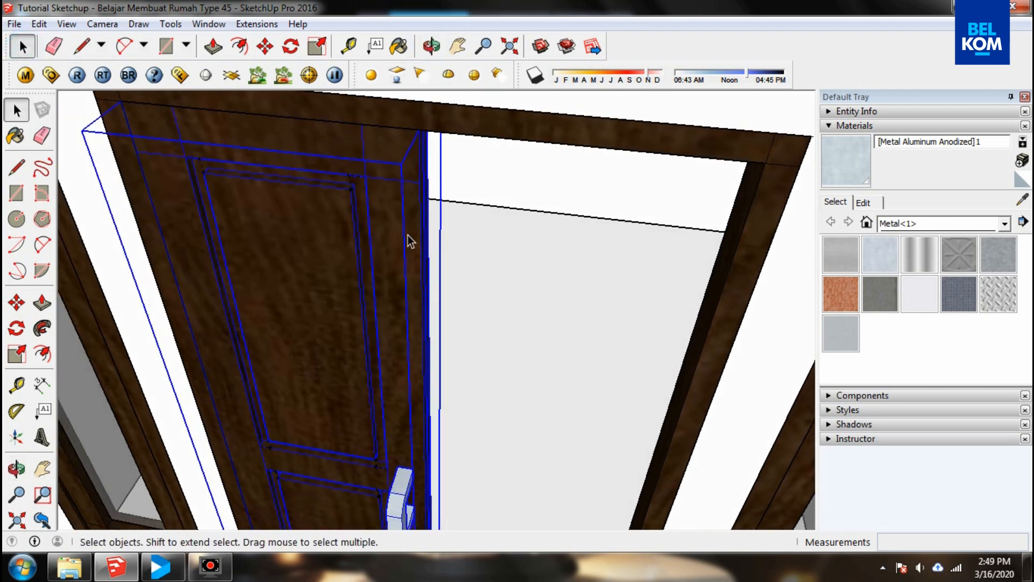
pyautogui.click(39, 23)
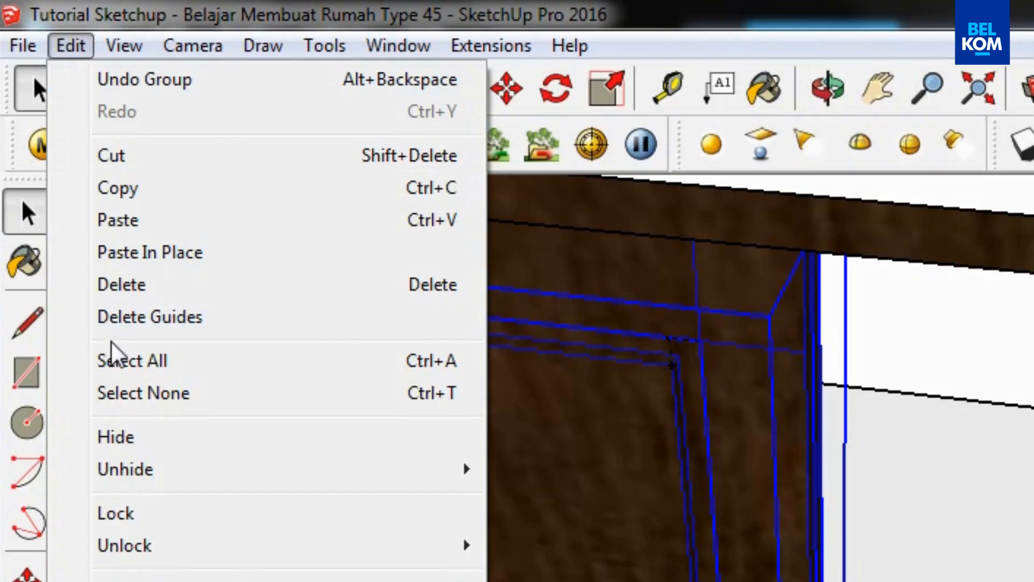
pyautogui.click(167, 259)
pyautogui.click(582, 251)
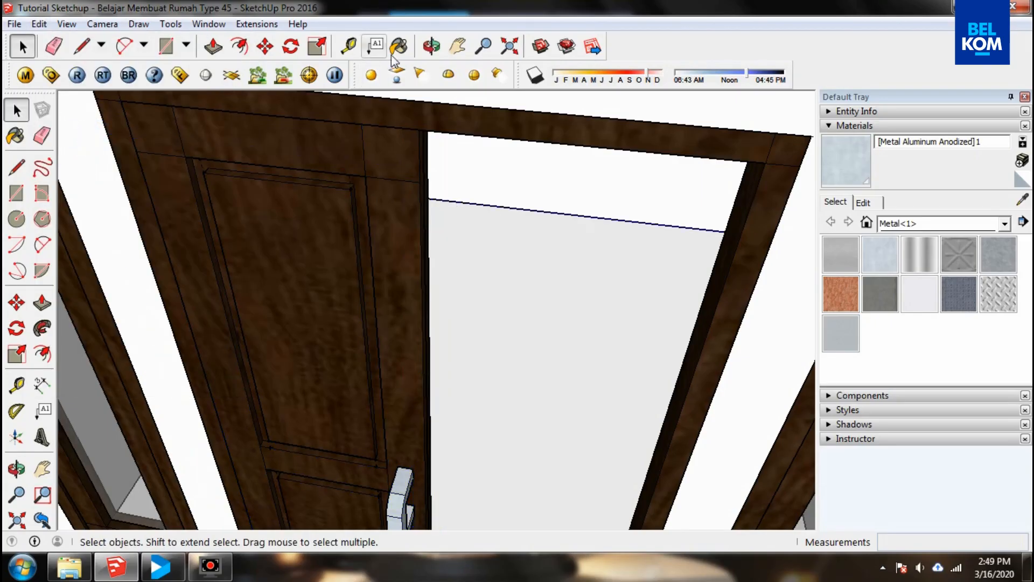
# - Hide the wooden frame group around the entrance door opening
pyautogui.click(431, 46)
pyautogui.moveTo(345, 324); pyautogui.dragTo(185, 178)
pyautogui.click(21, 47)
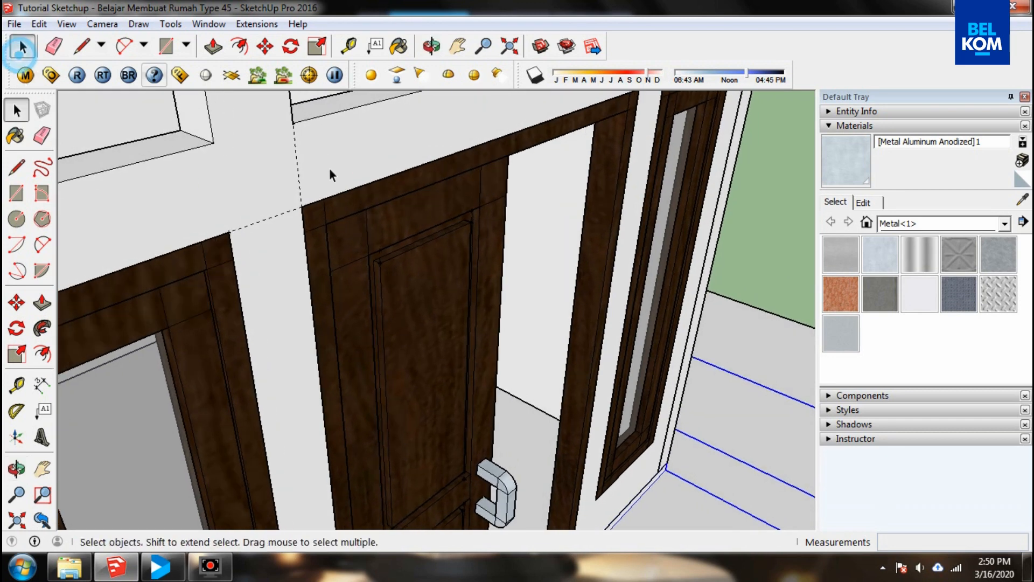
pyautogui.click(342, 201)
pyautogui.rightClick(342, 201)
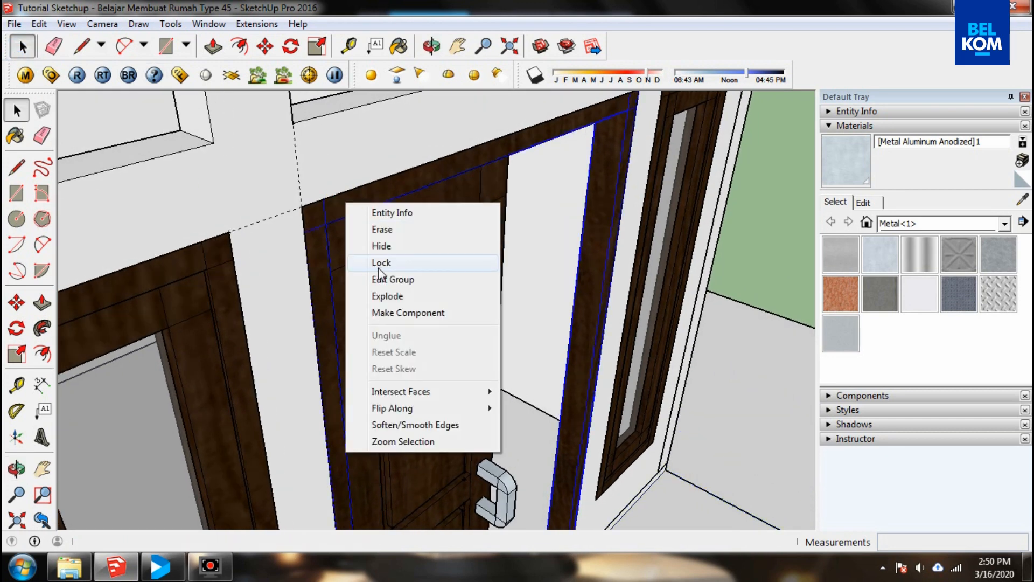
pyautogui.rightClick(390, 186)
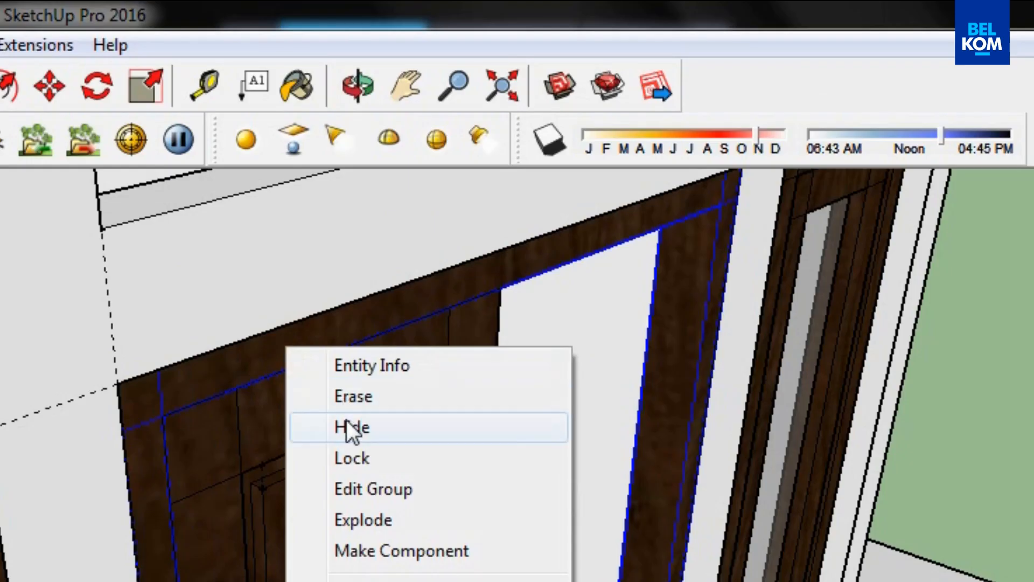
pyautogui.click(347, 422)
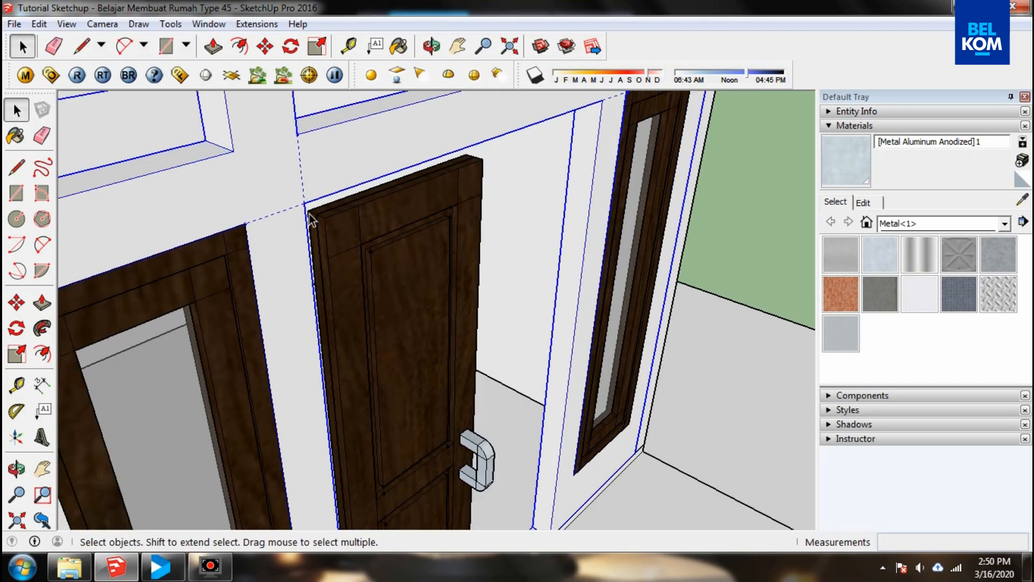
# - Hide the front wall group surrounding the door and the side windows
pyautogui.scroll(-4, 312, 220)
pyautogui.scroll(3, 319, 159)
pyautogui.rightClick(326, 175)
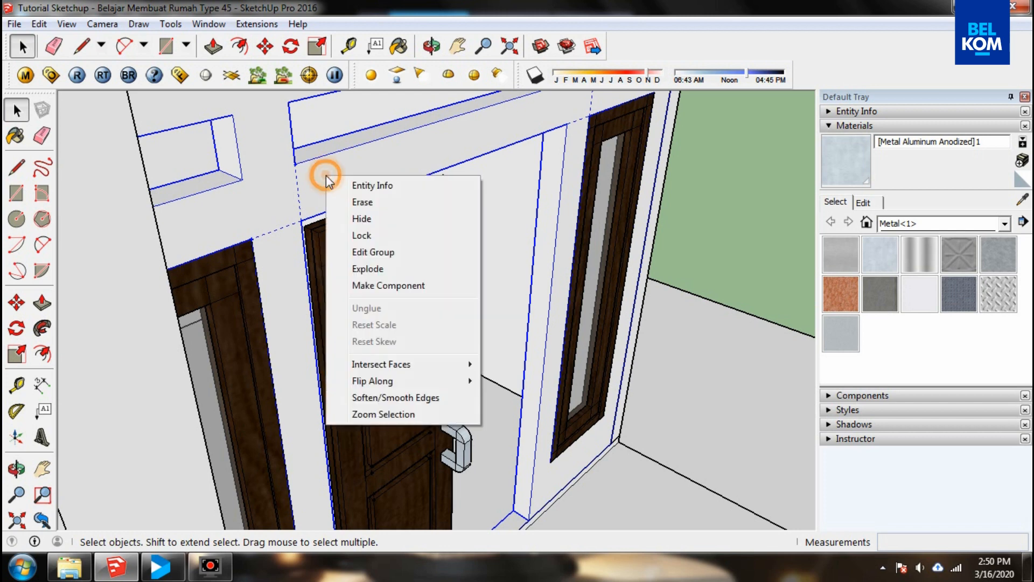
pyautogui.click(355, 218)
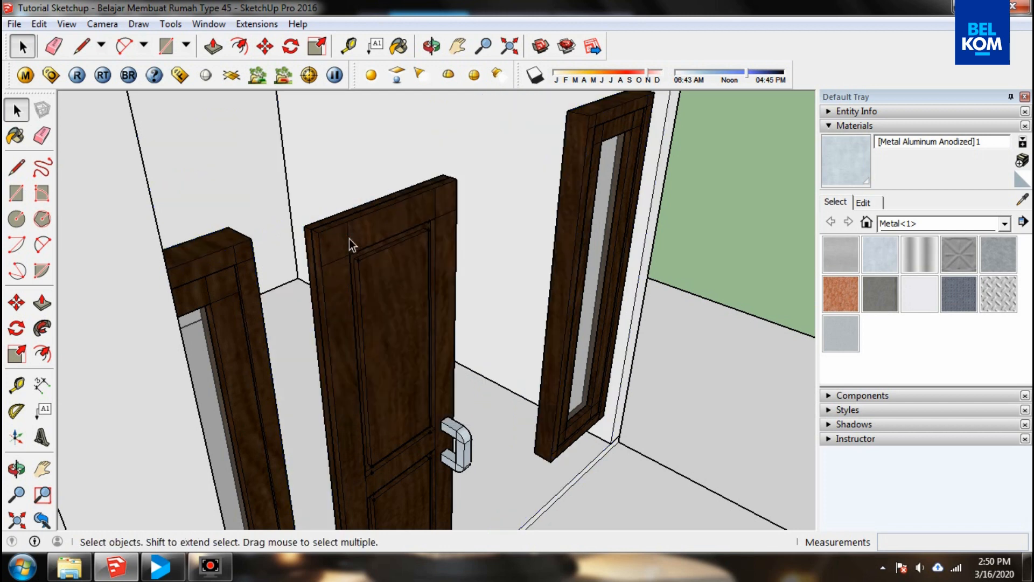
# - Mirror the copied door leaf along the red axis with a scale factor of -1 to form the second leaf
pyautogui.click(431, 45)
pyautogui.moveTo(354, 177); pyautogui.dragTo(370, 368)
pyautogui.scroll(3, 323, 311)
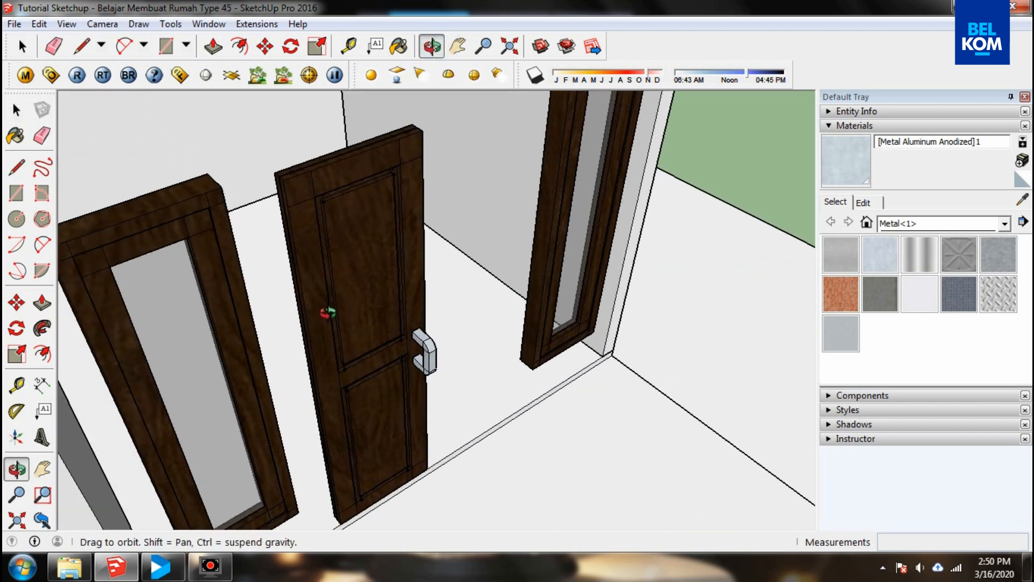
pyautogui.moveTo(325, 309); pyautogui.dragTo(337, 337)
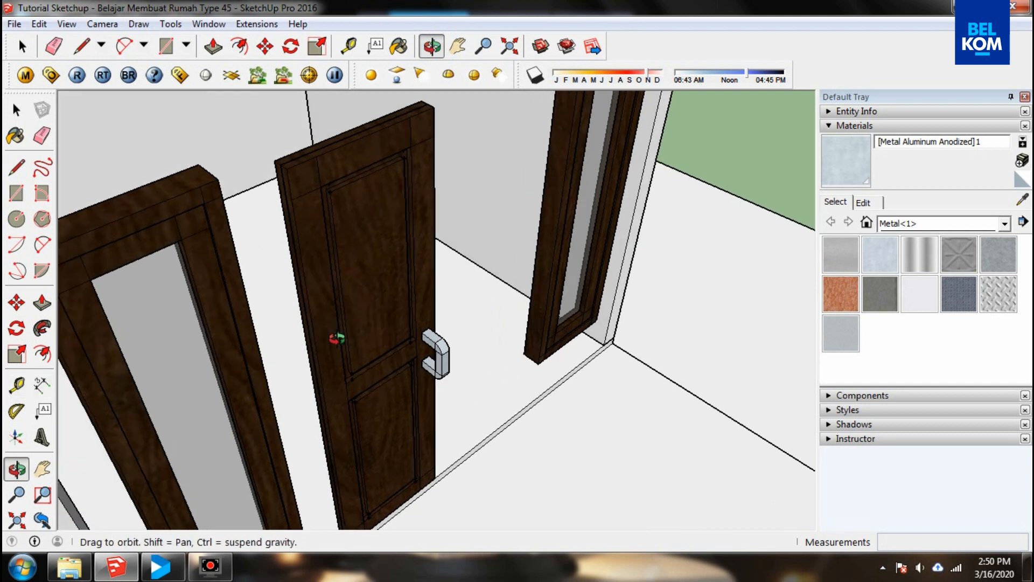
pyautogui.press('space')
pyautogui.click(386, 258)
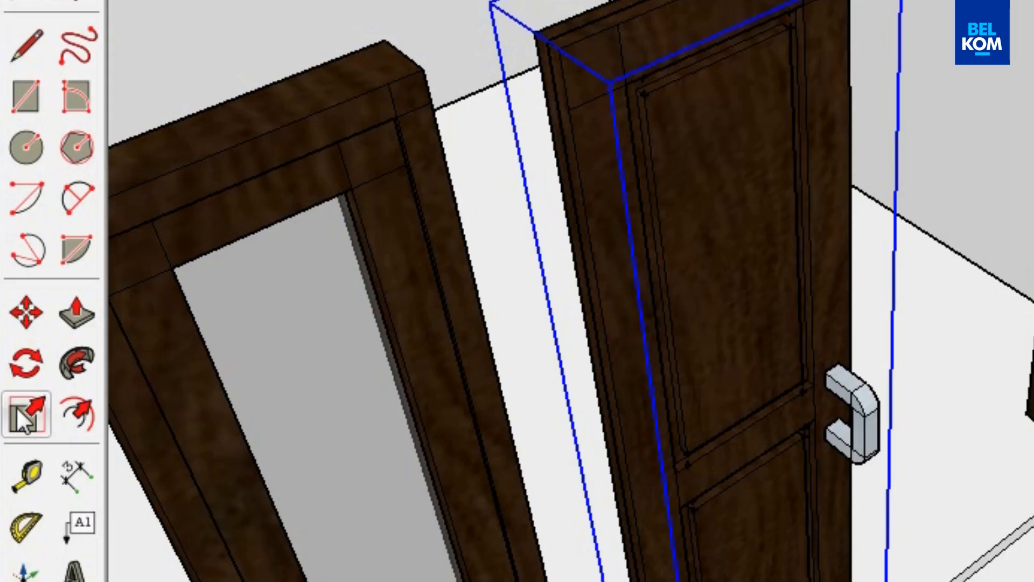
pyautogui.click(18, 408)
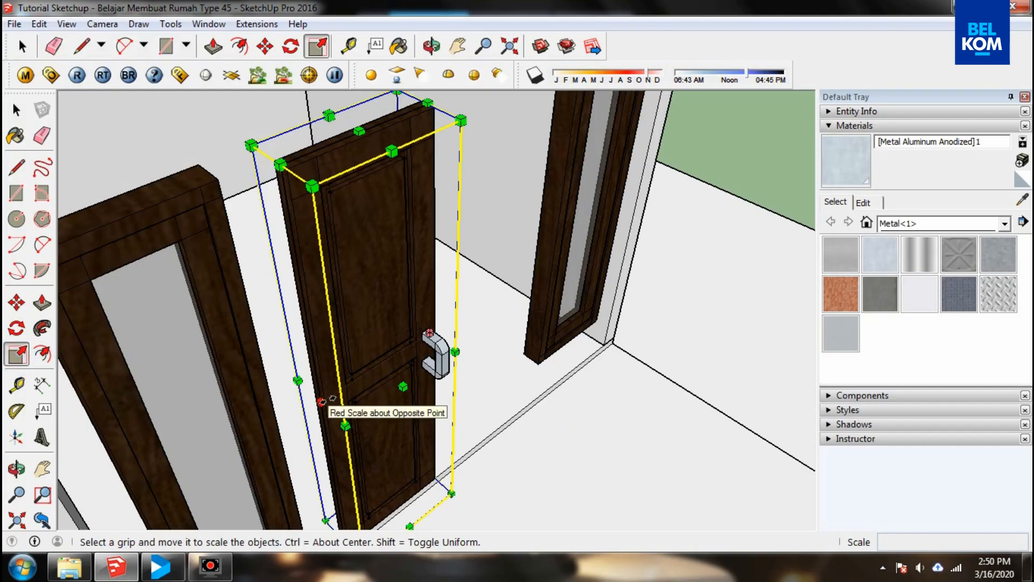
pyautogui.moveTo(320, 401); pyautogui.dragTo(529, 296)
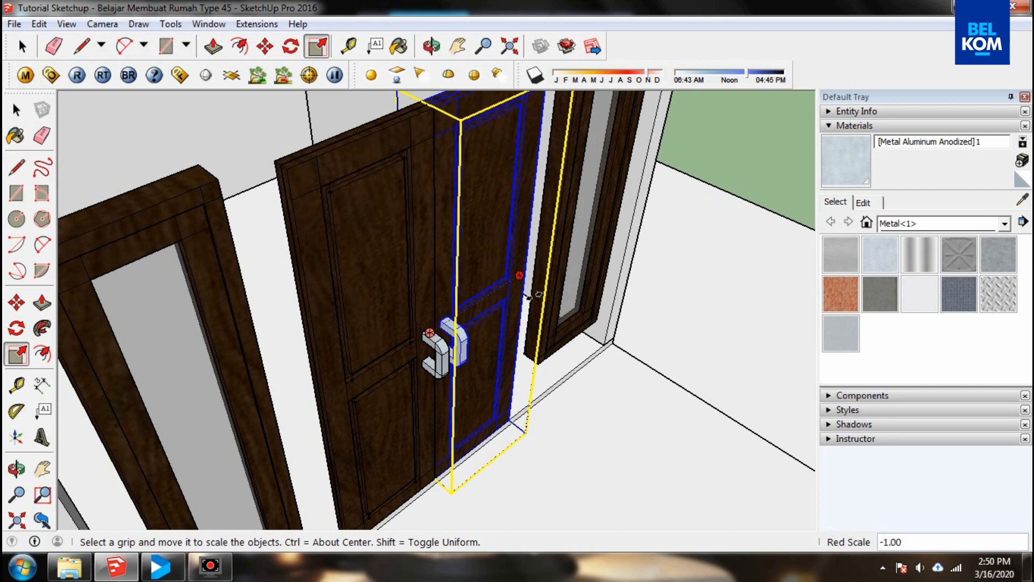
pyautogui.moveTo(528, 296); pyautogui.dragTo(531, 296)
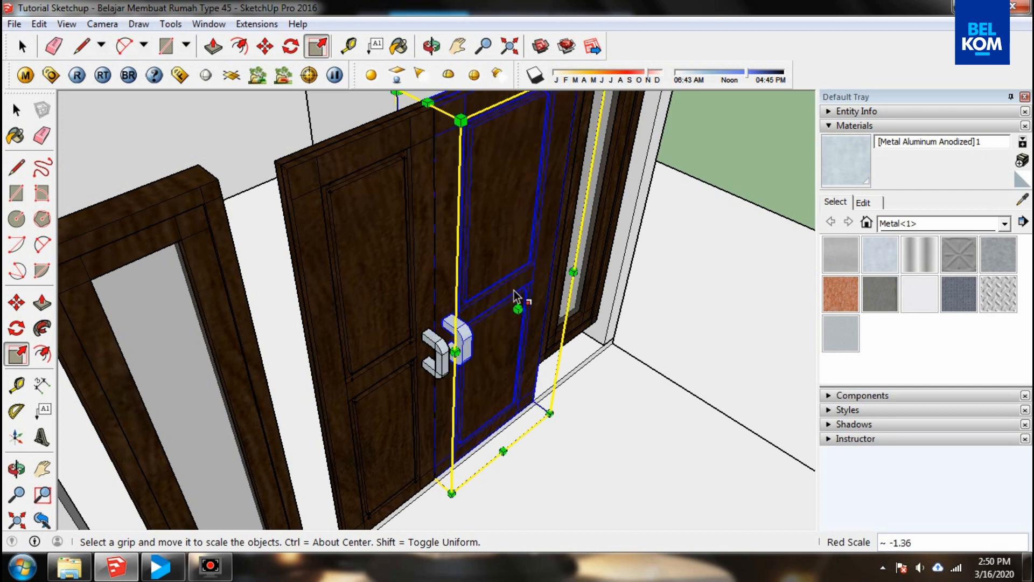
pyautogui.hotkey('ctrl', 'z')
pyautogui.moveTo(322, 410); pyautogui.dragTo(512, 286)
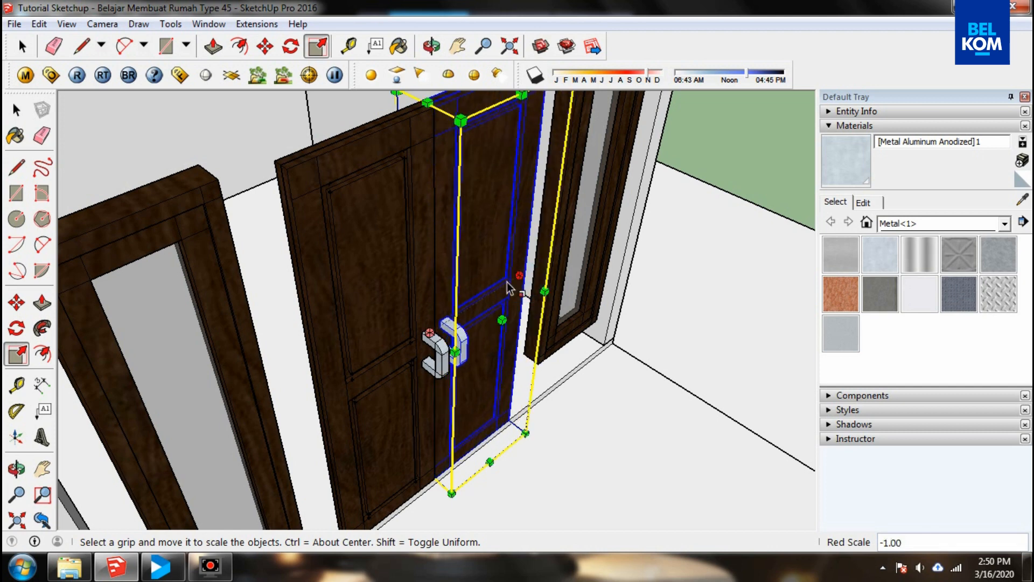
# - Clear the selection and unhide all hidden groups around the double door
pyautogui.press('o')
pyautogui.moveTo(489, 216); pyautogui.dragTo(89, 253)
pyautogui.click(22, 48)
pyautogui.click(658, 468)
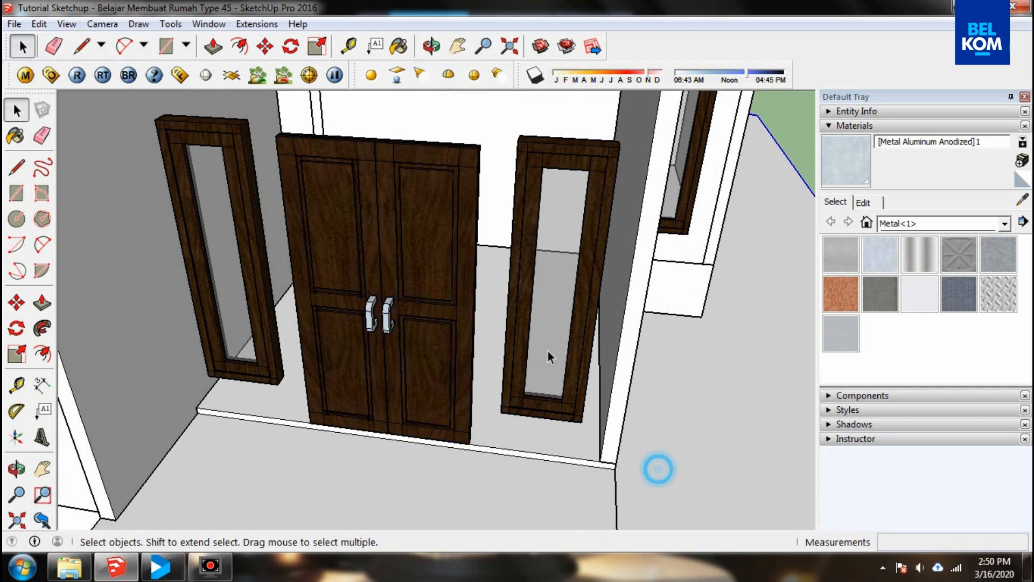
pyautogui.scroll(5, 364, 125)
pyautogui.scroll(-3, 340, 127)
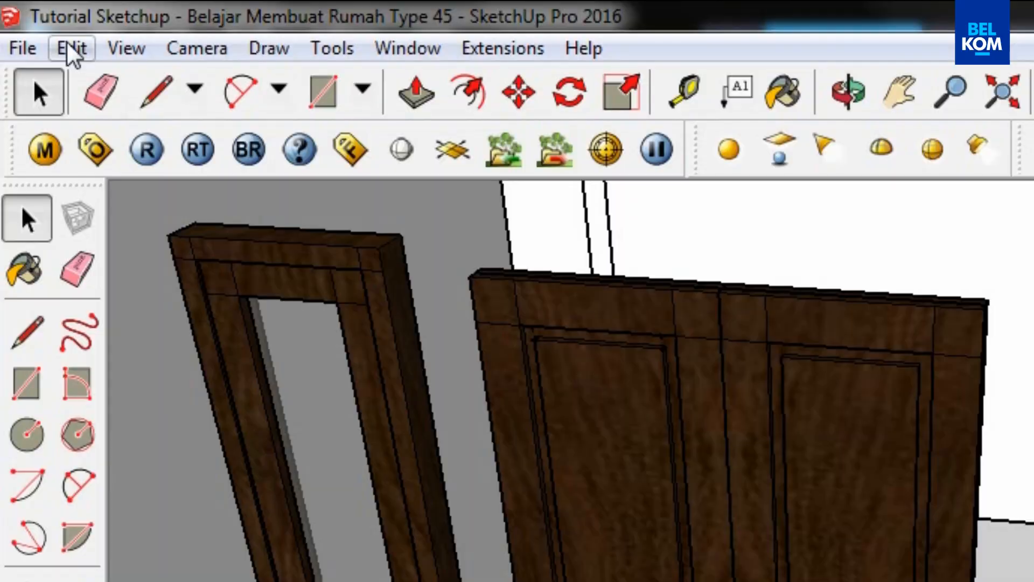
pyautogui.click(39, 24)
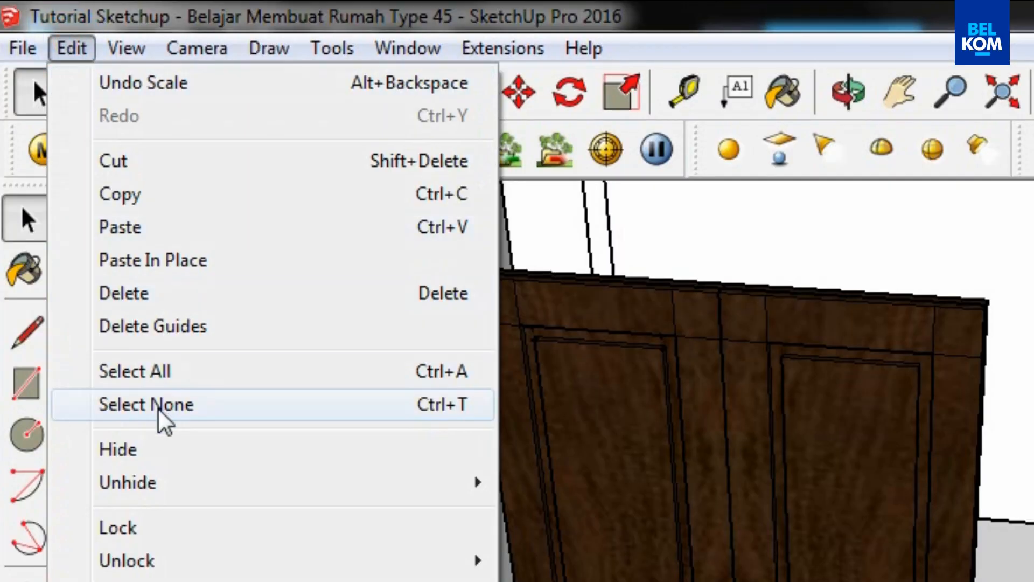
pyautogui.moveTo(173, 493)
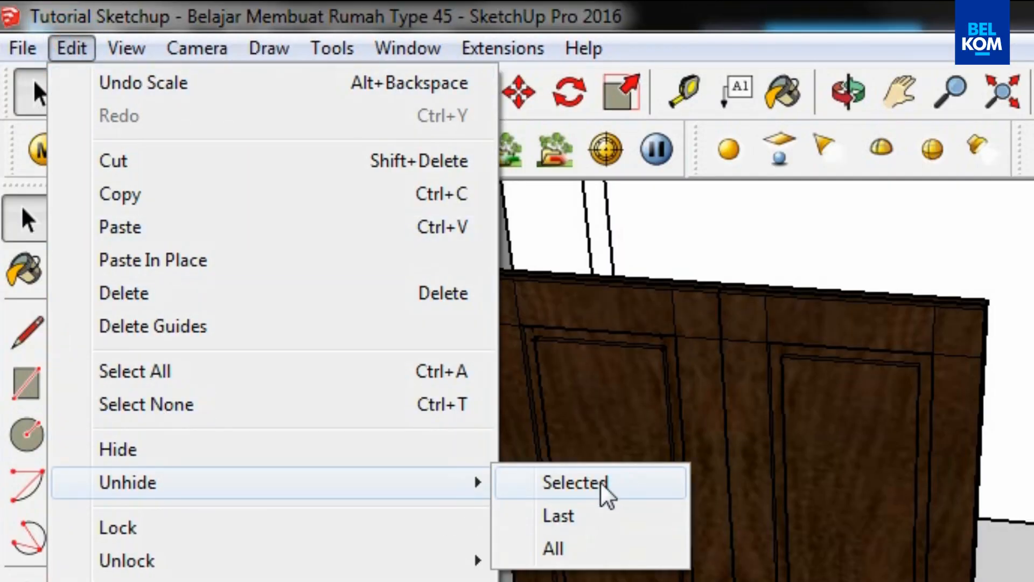
pyautogui.click(554, 550)
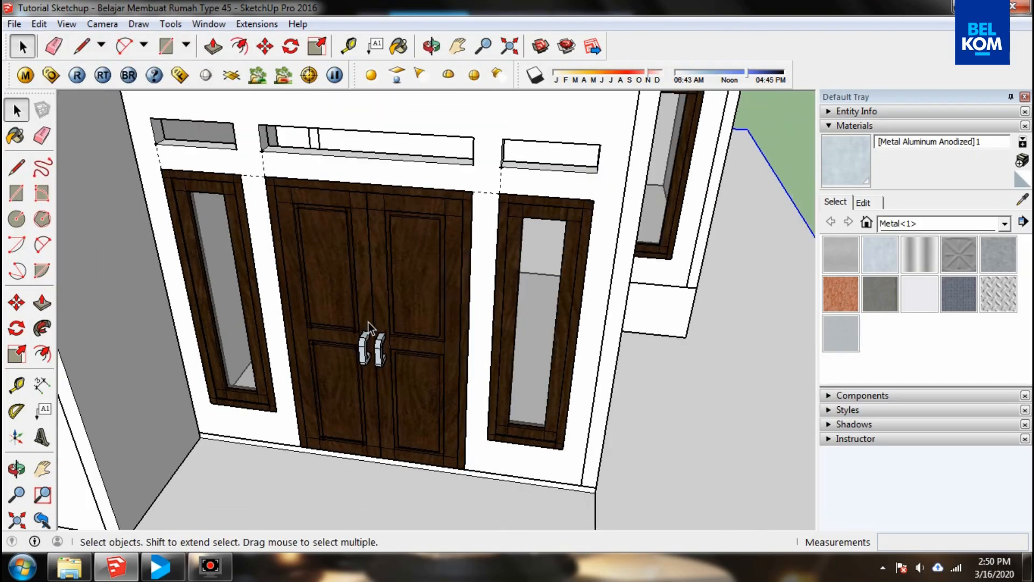
# - Examine the double-door entrance, its side windows and the surrounding house from outside and above
pyautogui.scroll(-5, 369, 326)
pyautogui.scroll(2, 210, 171)
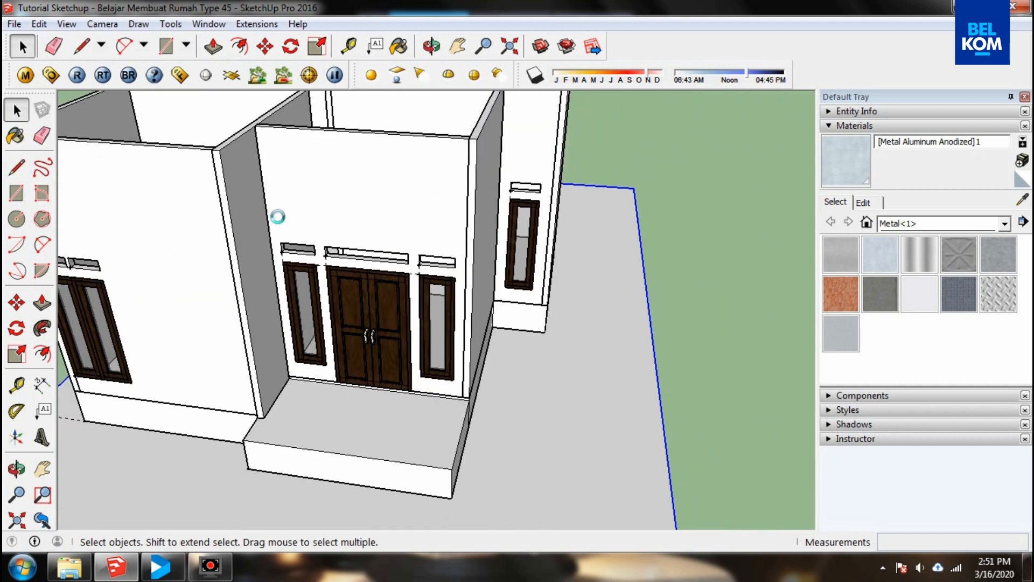
pyautogui.click(432, 47)
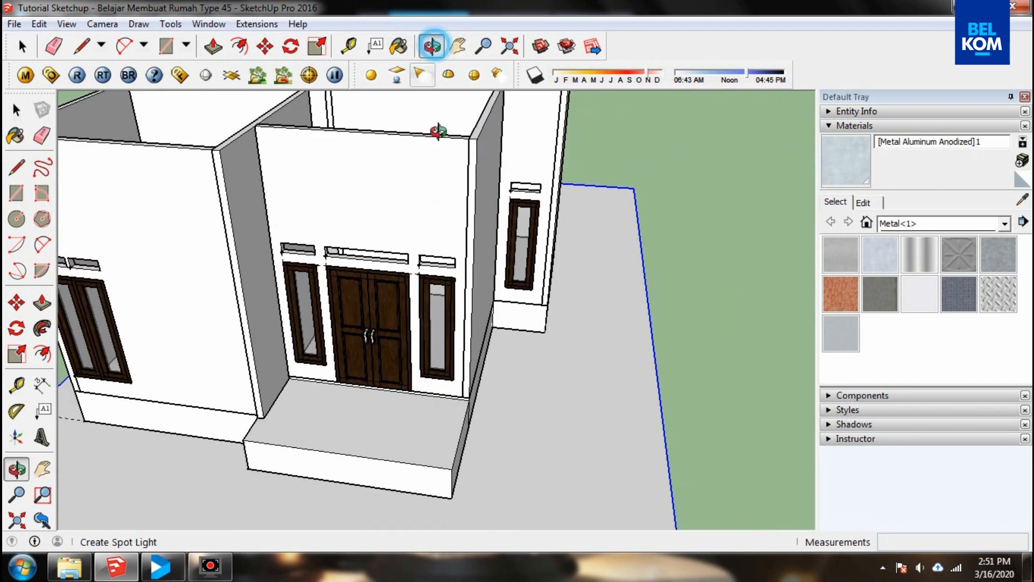
pyautogui.moveTo(323, 237); pyautogui.dragTo(386, 274)
pyautogui.scroll(5, 386, 274)
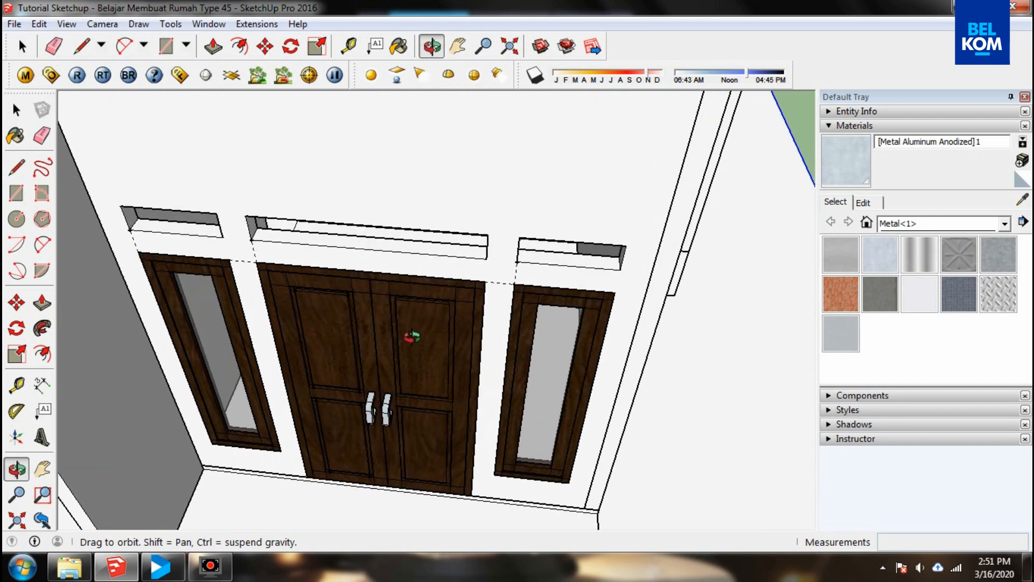
pyautogui.moveTo(415, 331)
pyautogui.mouseDown()
pyautogui.moveTo(499, 323)
pyautogui.moveTo(569, 221)
pyautogui.moveTo(330, 277)
pyautogui.moveTo(408, 443)
pyautogui.mouseUp()
pyautogui.scroll(-5, 569, 221)
pyautogui.scroll(3, 327, 291)
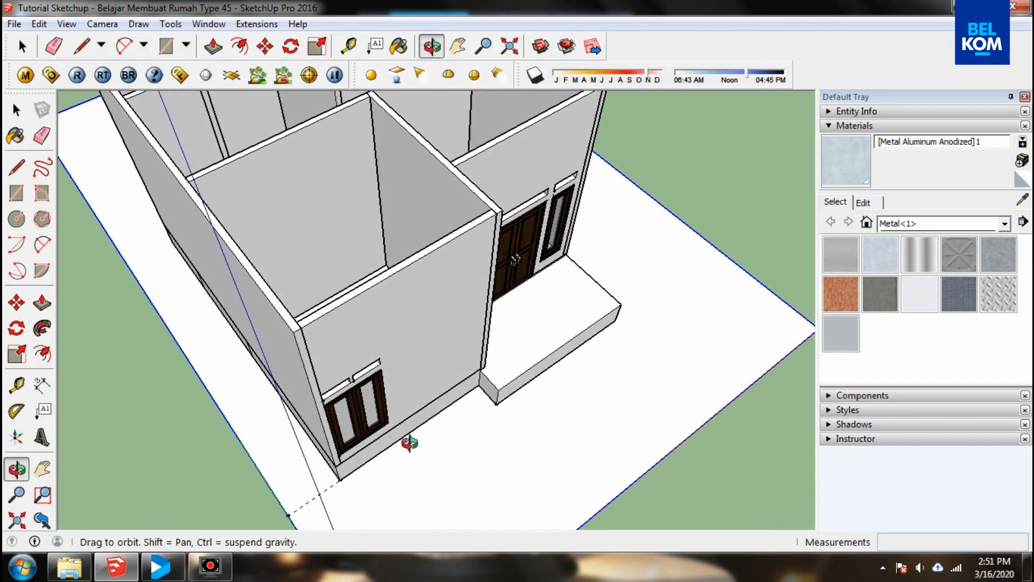
pyautogui.scroll(-2, 409, 443)
pyautogui.moveTo(496, 351); pyautogui.dragTo(329, 345)
pyautogui.moveTo(550, 288)
pyautogui.mouseDown()
pyautogui.moveTo(404, 332)
pyautogui.moveTo(626, 288)
pyautogui.moveTo(487, 263)
pyautogui.moveTo(613, 277)
pyautogui.moveTo(490, 233)
pyautogui.moveTo(662, 275)
pyautogui.moveTo(358, 254)
pyautogui.moveTo(247, 332)
pyautogui.mouseUp()
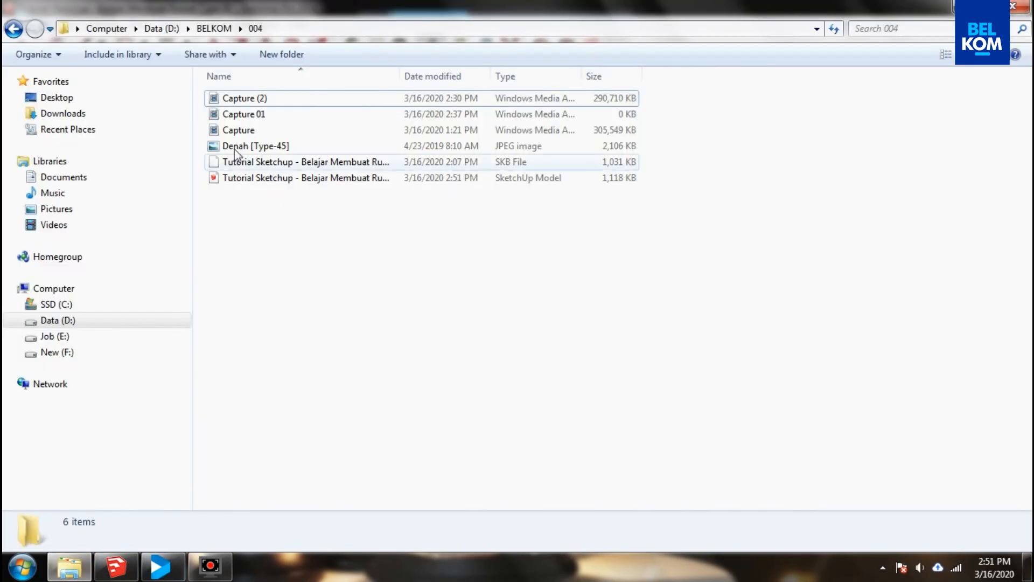
# - Open the Denah [Type-45] floor plan image and compare the rear door's position with the back of the model
pyautogui.doubleClick(300, 146)
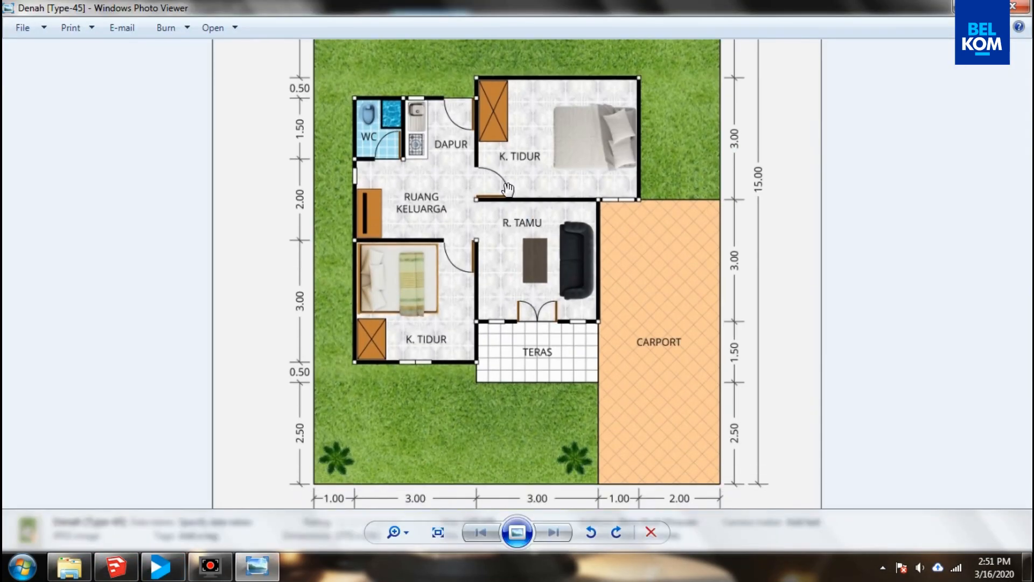
pyautogui.scroll(3, 323, 226)
pyautogui.moveTo(324, 226); pyautogui.dragTo(323, 266)
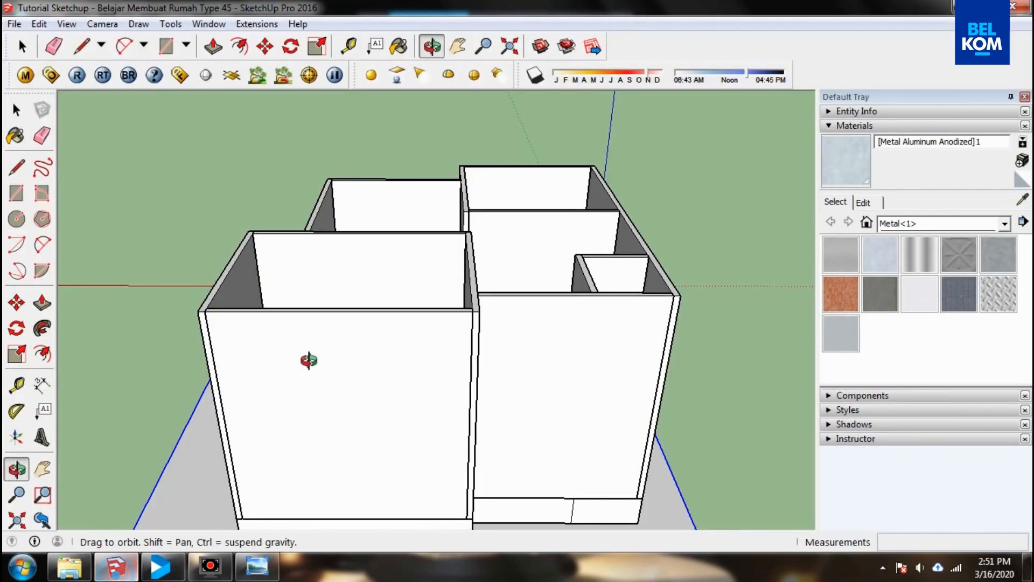
pyautogui.moveTo(302, 358); pyautogui.dragTo(391, 364)
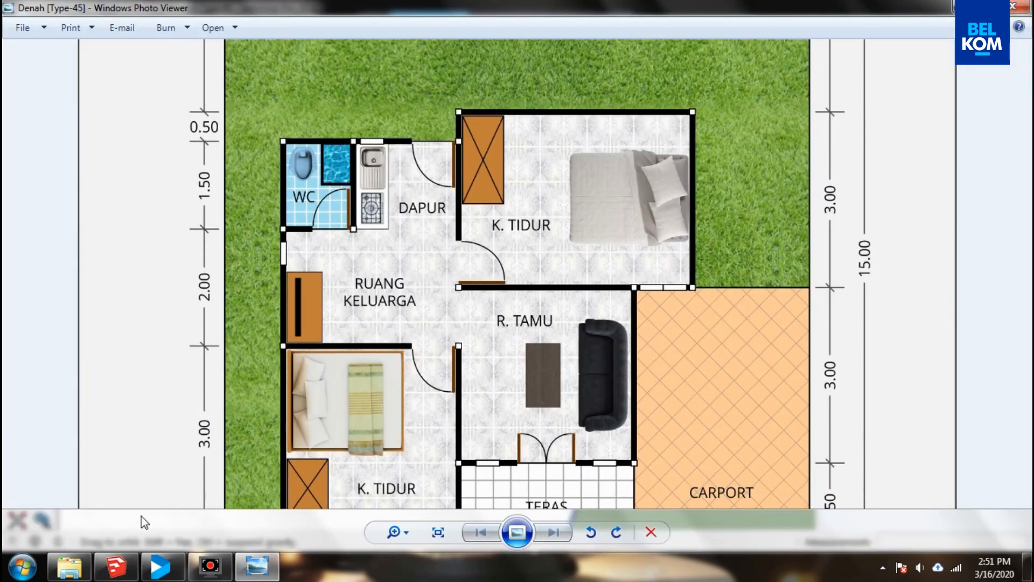
# - Open the rear kitchen wall group and draw a 0.90 by 2.05 m door rectangle in the wall's lower inner corner
pyautogui.scroll(3, 377, 154)
pyautogui.moveTo(335, 321); pyautogui.dragTo(372, 274, button='middle')
pyautogui.doubleClick(369, 270)
pyautogui.click(367, 274)
pyautogui.scroll(2, 345, 302)
pyautogui.press('r')
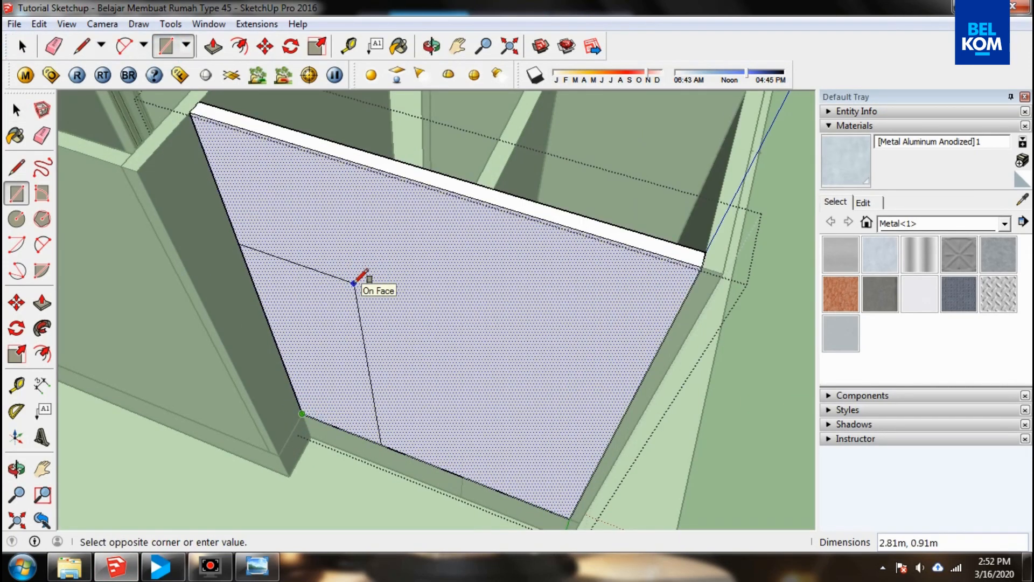
pyautogui.scroll(1, 358, 284)
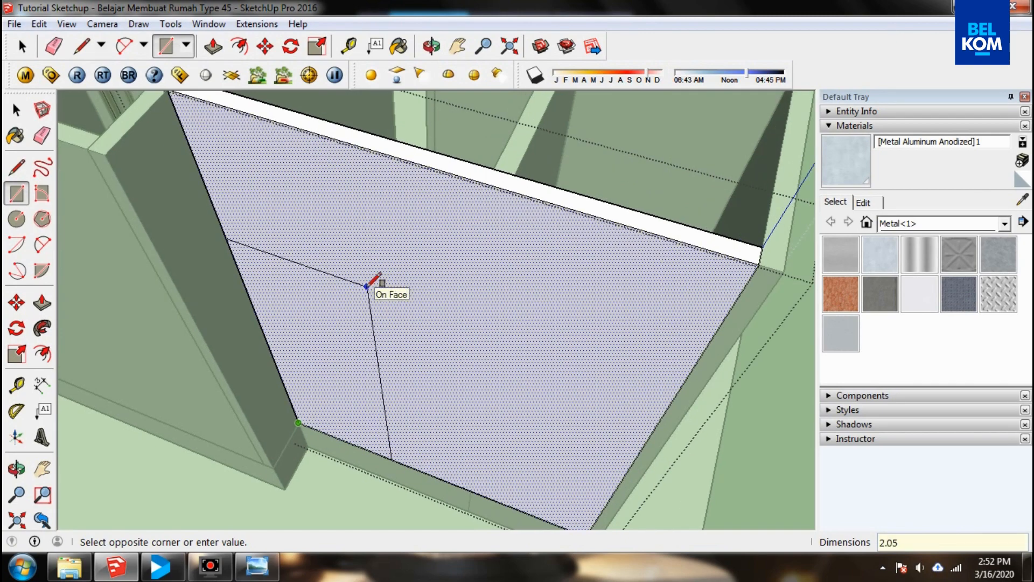
# - Push the door rectangle 0.10 m through the rear wall to cut the opening, and leave the wall group
pyautogui.press('p')
pyautogui.scroll(2, 325, 407)
pyautogui.moveTo(328, 399); pyautogui.dragTo(309, 348)
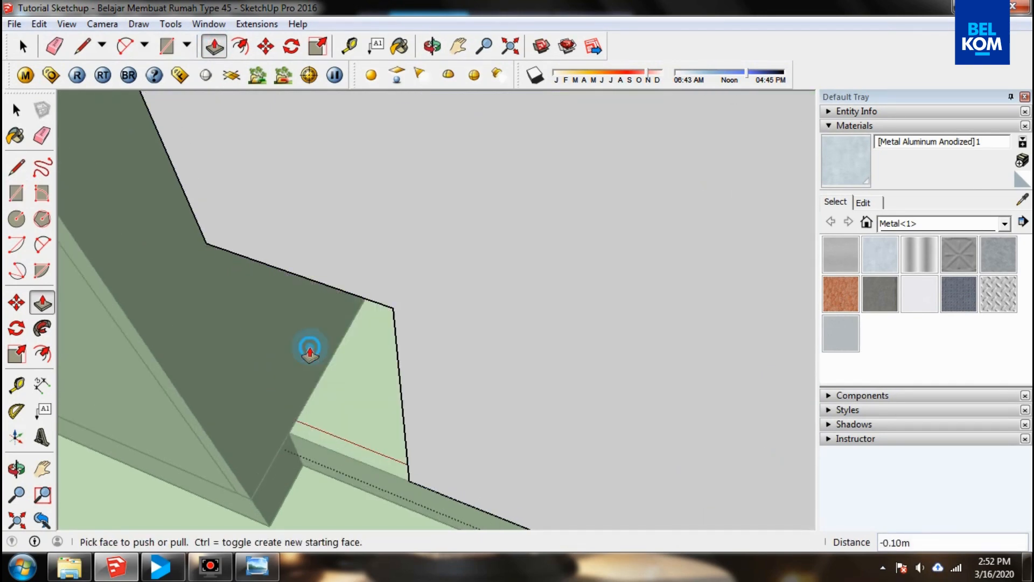
pyautogui.moveTo(309, 348); pyautogui.dragTo(372, 334, button='middle')
pyautogui.scroll(-3, 324, 302)
pyautogui.press('space')
pyautogui.click(734, 410)
# - Draw a 0.90 by 2.05 m rectangle that fills the new rear door opening
pyautogui.scroll(1, 377, 312)
pyautogui.scroll(2, 215, 272)
pyautogui.press('r')
pyautogui.moveTo(176, 213); pyautogui.dragTo(351, 418)
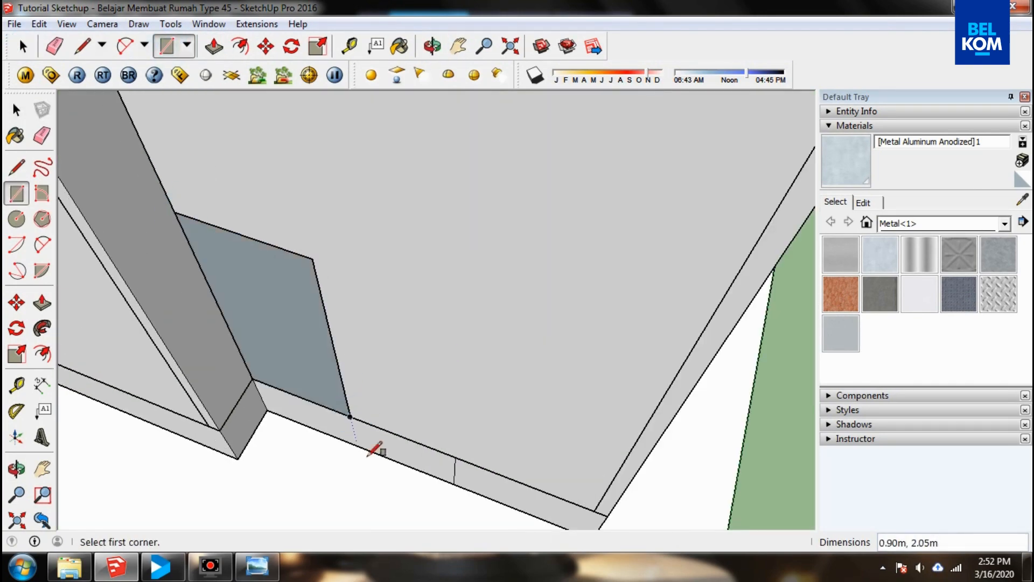
pyautogui.scroll(-5, 376, 453)
pyautogui.scroll(5, 339, 151)
# - Sample the dark wood Material2 from the existing woodwork and apply it to the rectangle in the rear door opening
pyautogui.click(1023, 203)
pyautogui.scroll(3, 372, 156)
pyautogui.click(385, 163)
pyautogui.scroll(-6, 340, 153)
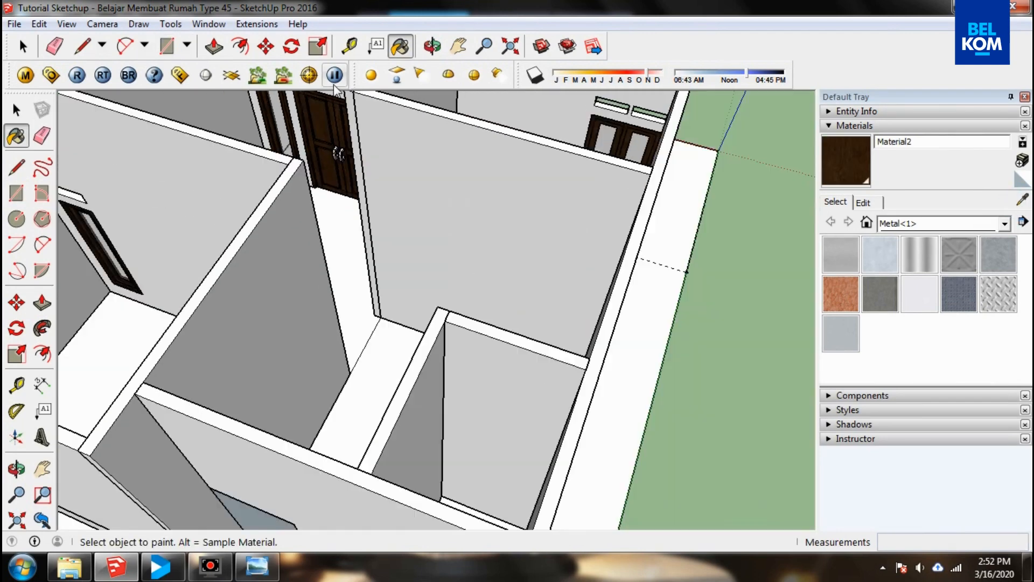
pyautogui.scroll(3, 383, 300)
pyautogui.moveTo(383, 300)
pyautogui.mouseDown(button='middle')
pyautogui.moveTo(226, 373)
pyautogui.moveTo(237, 355)
pyautogui.mouseUp(button='middle')
pyautogui.click(386, 234)
# - Extrude the wooden door rectangle 0.10 m to match the wall thickness
pyautogui.press('p')
pyautogui.click(367, 369)
pyautogui.click(377, 405)
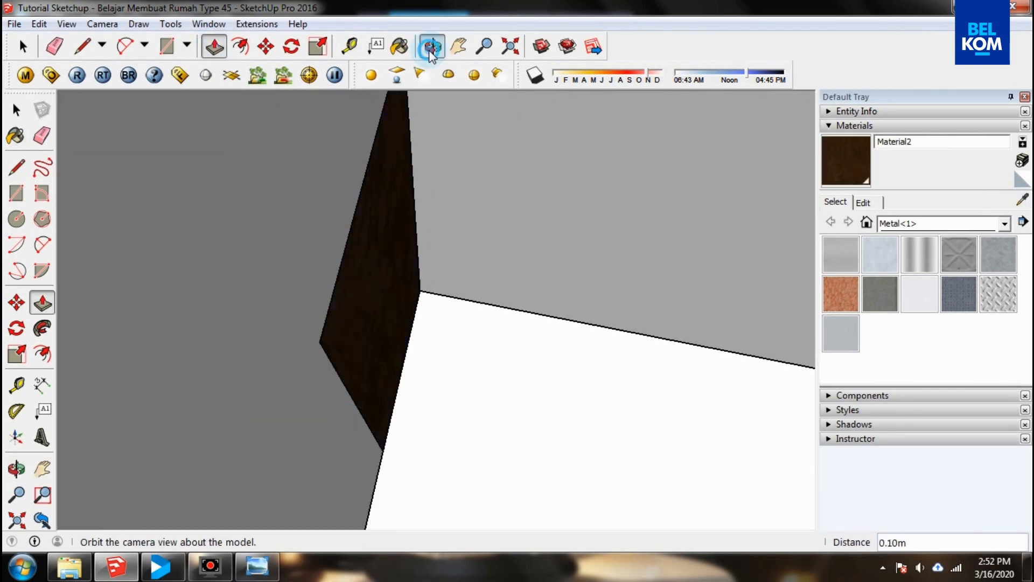
# - Draw 0.05 m wide rectangles along the top and both sides of the wooden panel to outline the door frame
pyautogui.click(431, 46)
pyautogui.moveTo(620, 350); pyautogui.dragTo(451, 393)
pyautogui.scroll(5, 394, 294)
pyautogui.press('r')
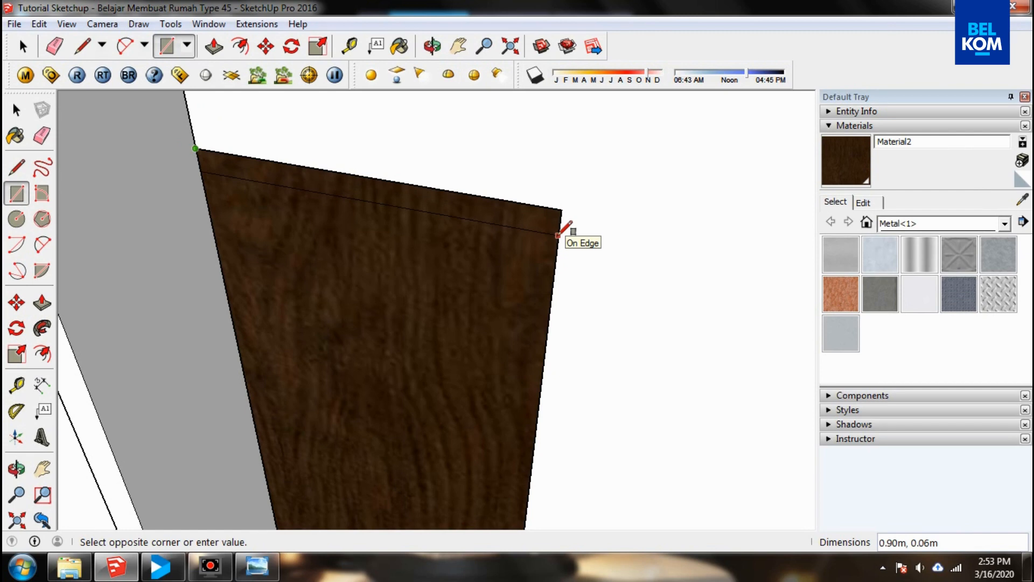
pyautogui.click(201, 148)
pyautogui.scroll(-3, 205, 151)
pyautogui.scroll(3, 275, 478)
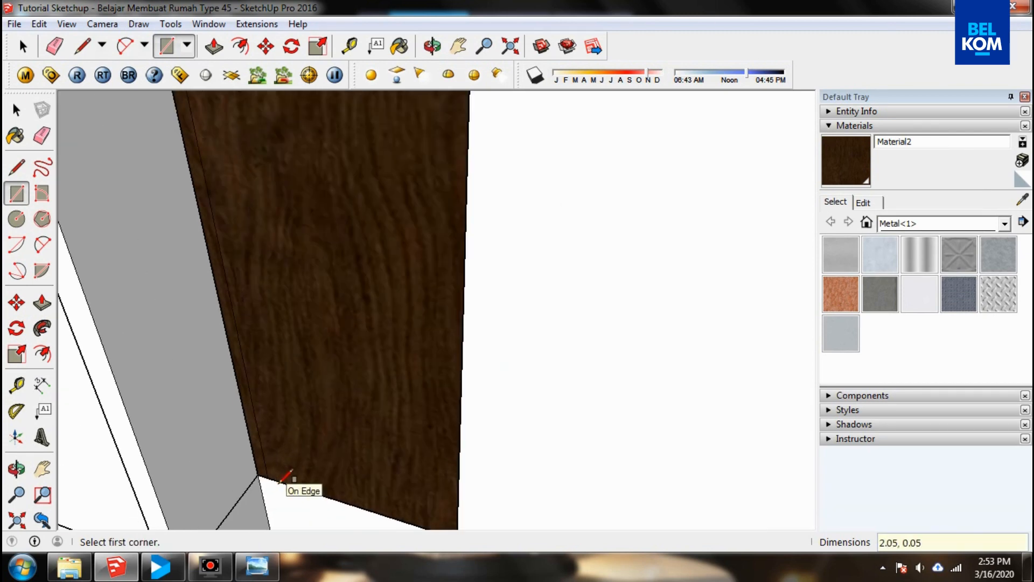
pyautogui.scroll(-2, 280, 479)
pyautogui.click(387, 513)
# - Push the panel's inner face through to open the door frame, and select the frame's connected geometry
pyautogui.press('p')
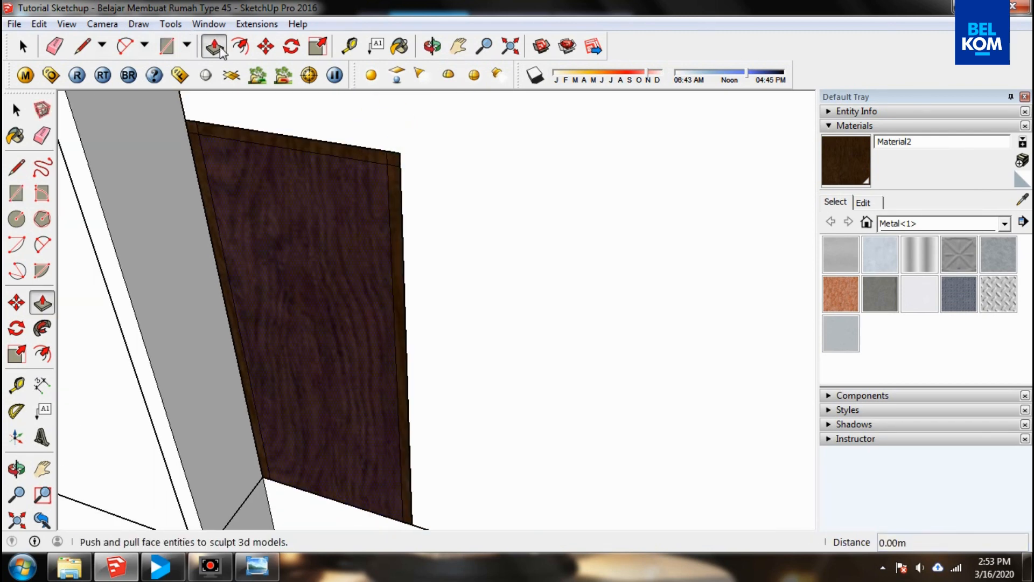
pyautogui.scroll(2, 270, 203)
pyautogui.click(270, 203)
pyautogui.click(269, 203)
pyautogui.press('space')
pyautogui.scroll(3, 173, 108)
pyautogui.tripleClick(228, 237)
pyautogui.scroll(-4, 235, 242)
# - Open the rear wall group and draw a 1.75 by 0.45 m window rectangle from the door frame's upper outer corner
pyautogui.press('b')
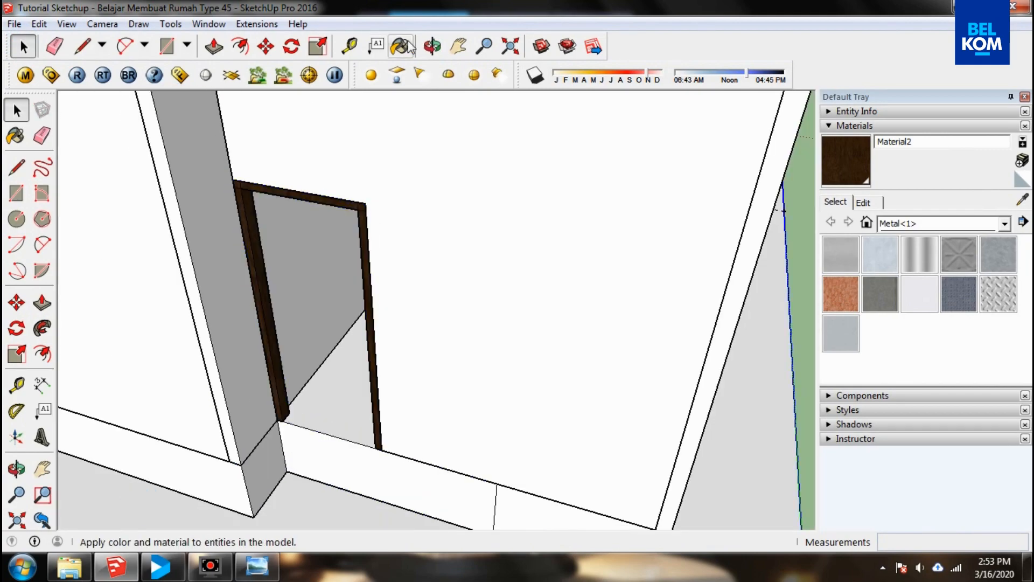
pyautogui.moveTo(371, 237)
pyautogui.mouseDown(button='middle')
pyautogui.moveTo(439, 330)
pyautogui.moveTo(87, 365)
pyautogui.mouseUp(button='middle')
pyautogui.scroll(3, 388, 161)
pyautogui.moveTo(380, 167)
pyautogui.mouseDown(button='middle')
pyautogui.moveTo(351, 205)
pyautogui.moveTo(728, 210)
pyautogui.mouseUp(button='middle')
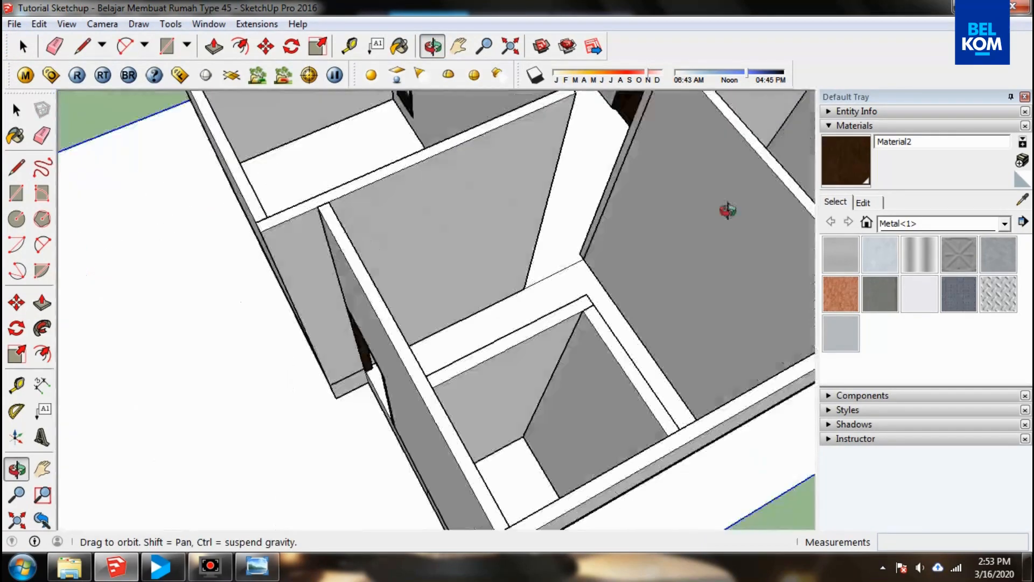
pyautogui.scroll(3, 363, 331)
pyautogui.moveTo(363, 331); pyautogui.dragTo(464, 184, button='middle')
pyautogui.press('space')
pyautogui.click(490, 224)
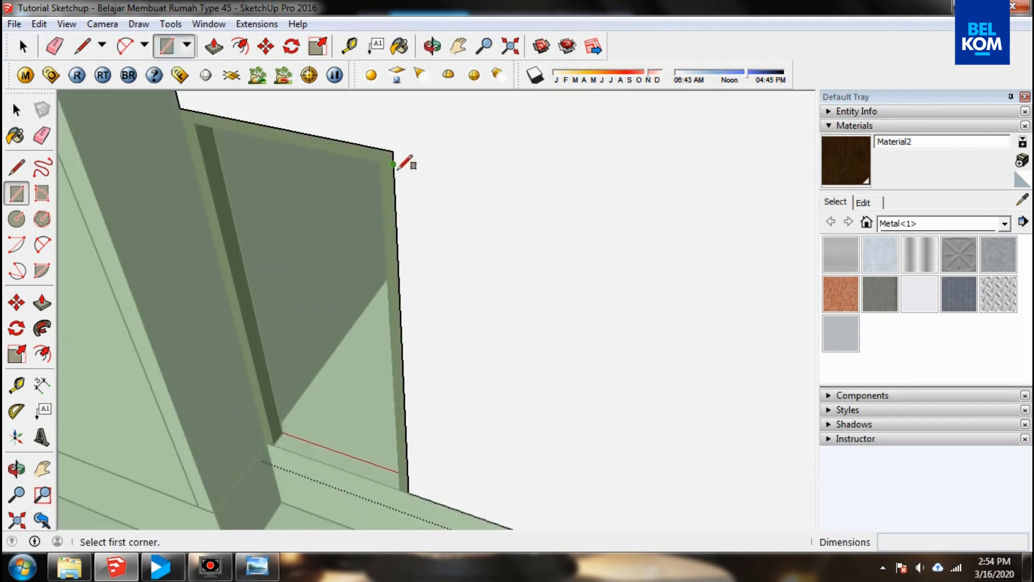
pyautogui.click(393, 164)
pyautogui.scroll(1, 399, 173)
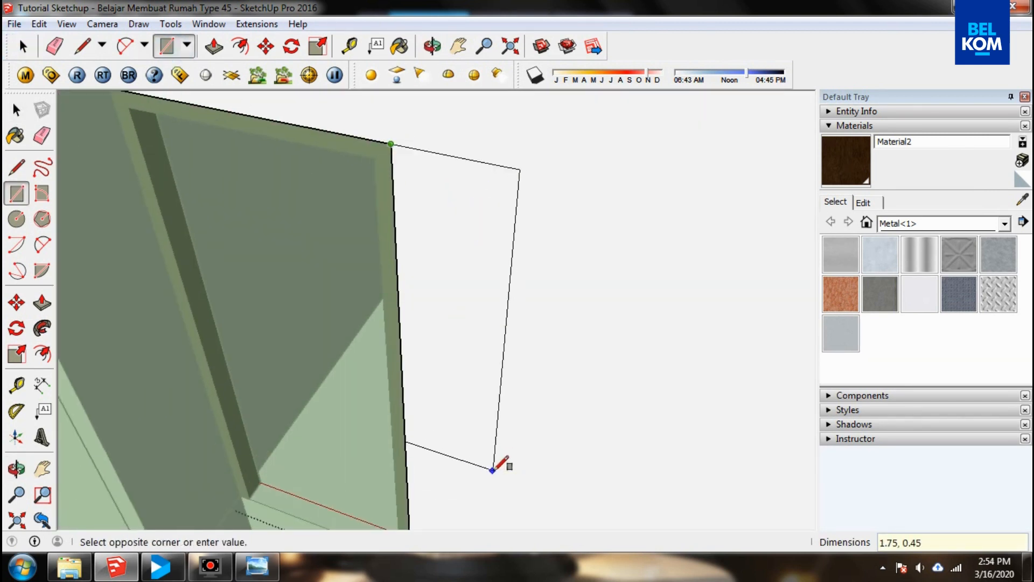
pyautogui.click(493, 470)
pyautogui.scroll(-2, 420, 397)
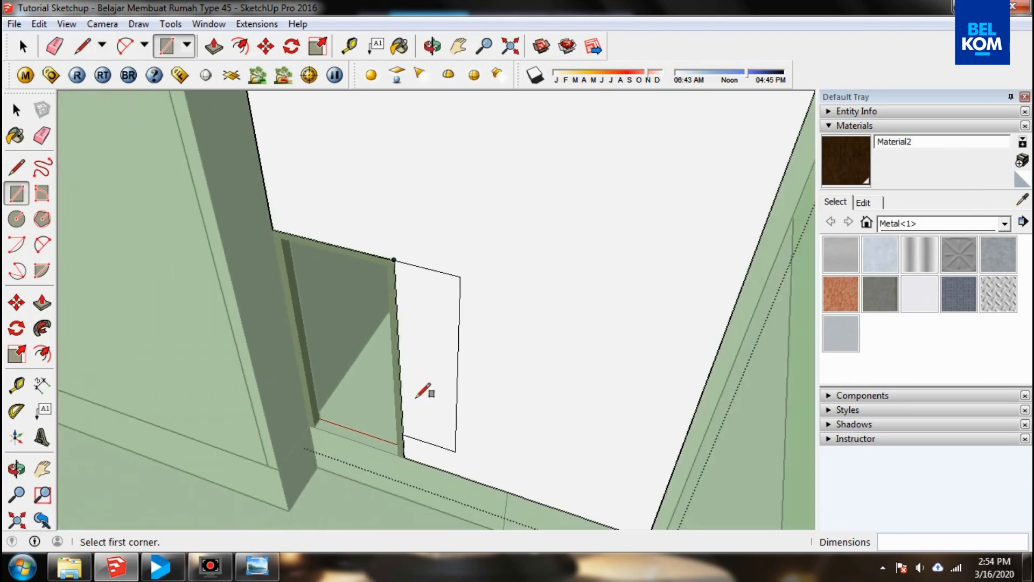
# - Push the window rectangle through the rear wall to cut an opening beside the door
pyautogui.scroll(2, 420, 397)
pyautogui.press('space')
pyautogui.click(214, 46)
pyautogui.click(442, 253)
pyautogui.click(438, 250)
# - Copy an existing framed wooden window and paste the copy outside the rear wall near the kitchen door
pyautogui.scroll(-3, 355, 307)
pyautogui.moveTo(360, 297); pyautogui.dragTo(463, 320, button='middle')
pyautogui.scroll(-3, 456, 344)
pyautogui.scroll(5, 464, 319)
pyautogui.scroll(3, 463, 319)
pyautogui.click(507, 281)
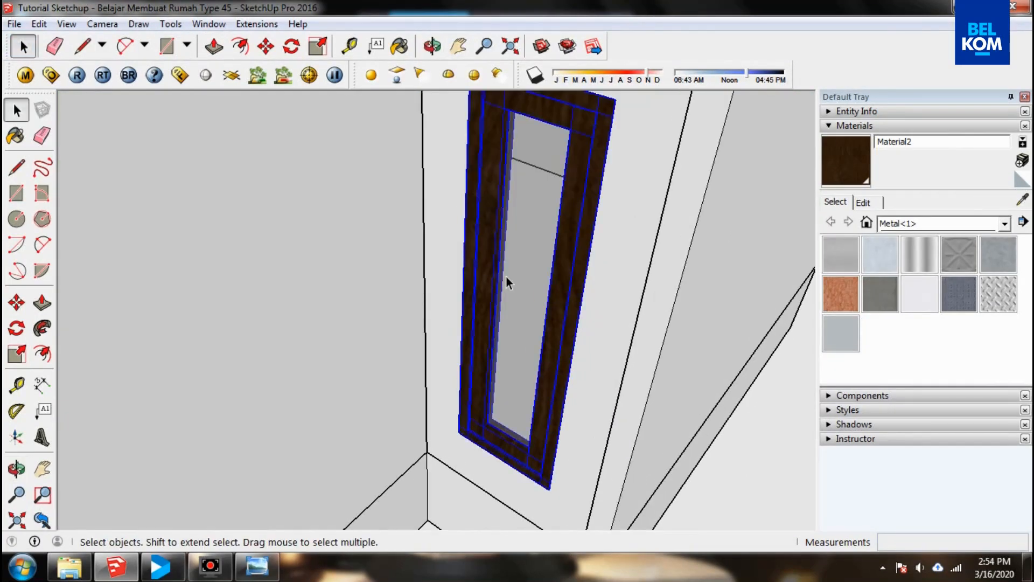
pyautogui.scroll(-5, 423, 162)
pyautogui.moveTo(423, 162); pyautogui.dragTo(323, 283)
pyautogui.hotkey('ctrl', 'v')
pyautogui.scroll(3, 306, 288)
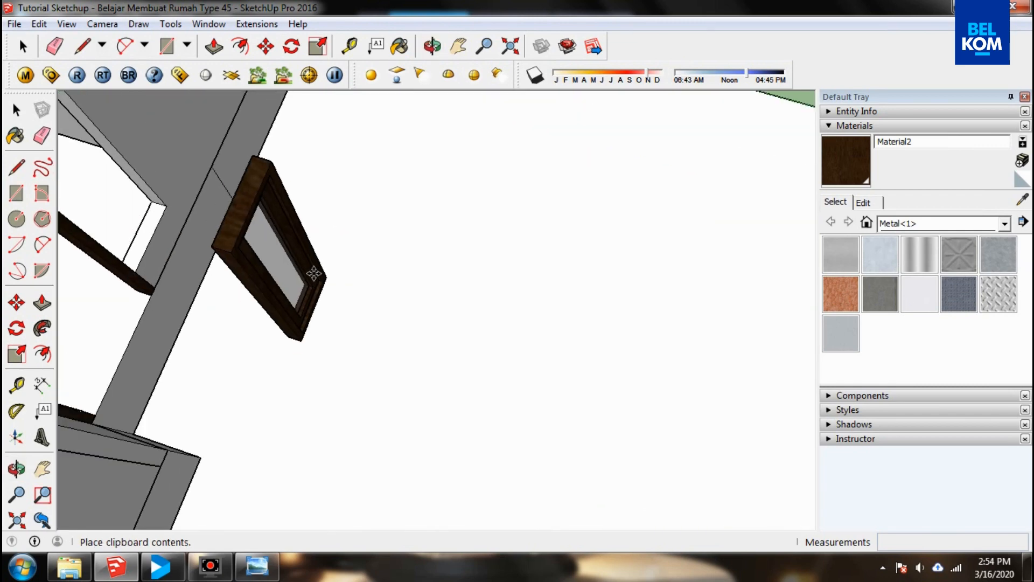
pyautogui.click(316, 273)
# - Rotate the pasted window frame to align it with the rear wall
pyautogui.scroll(-4, 316, 273)
pyautogui.moveTo(316, 274); pyautogui.dragTo(409, 275, button='middle')
pyautogui.click(338, 441)
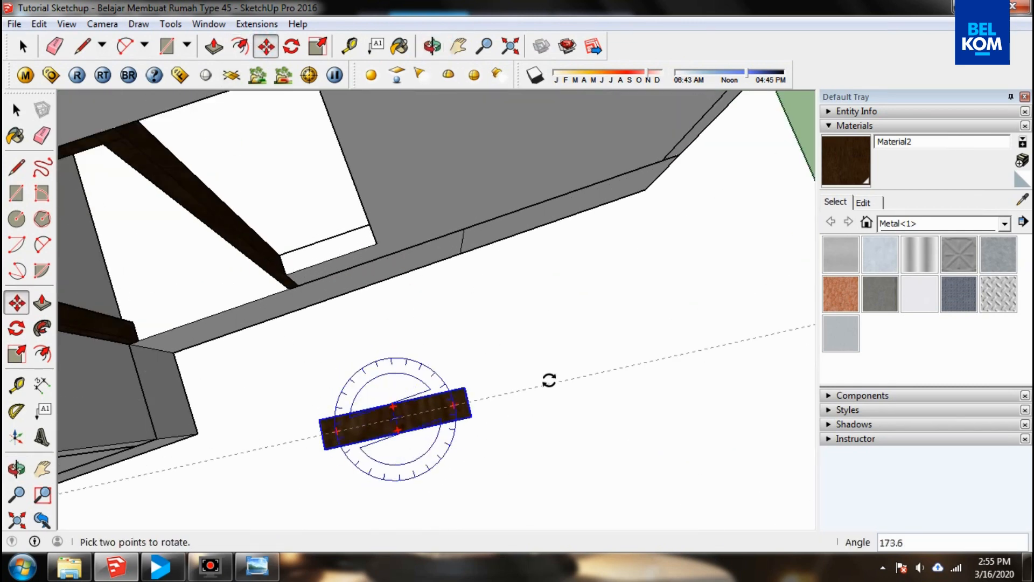
pyautogui.click(549, 365)
# - Move the window frame by its lower corner into the rear wall opening beside the kitchen door
pyautogui.moveTo(431, 484); pyautogui.dragTo(247, 59, button='middle')
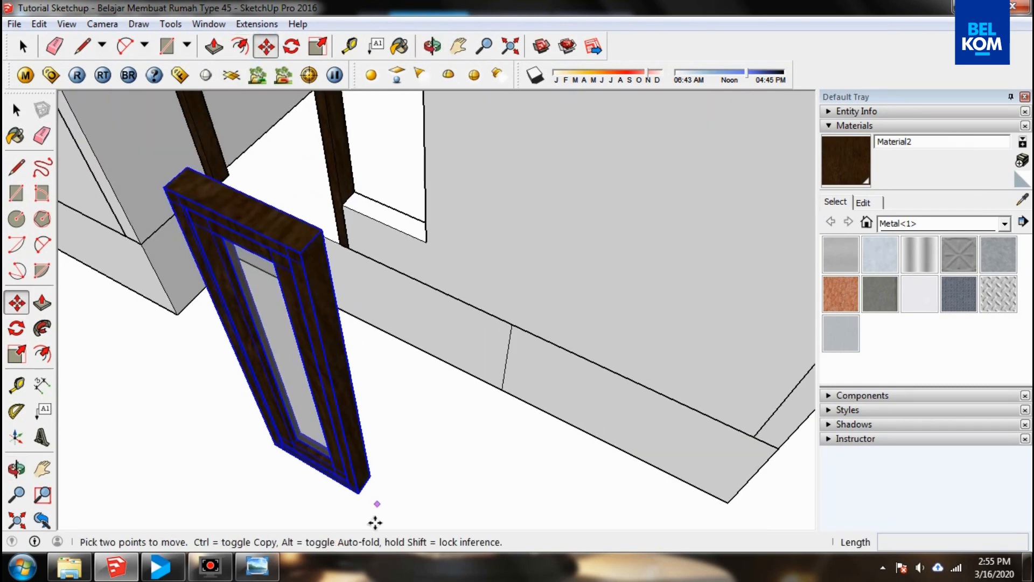
pyautogui.scroll(6, 360, 519)
pyautogui.click(360, 385)
pyautogui.scroll(-7, 367, 382)
pyautogui.scroll(5, 377, 221)
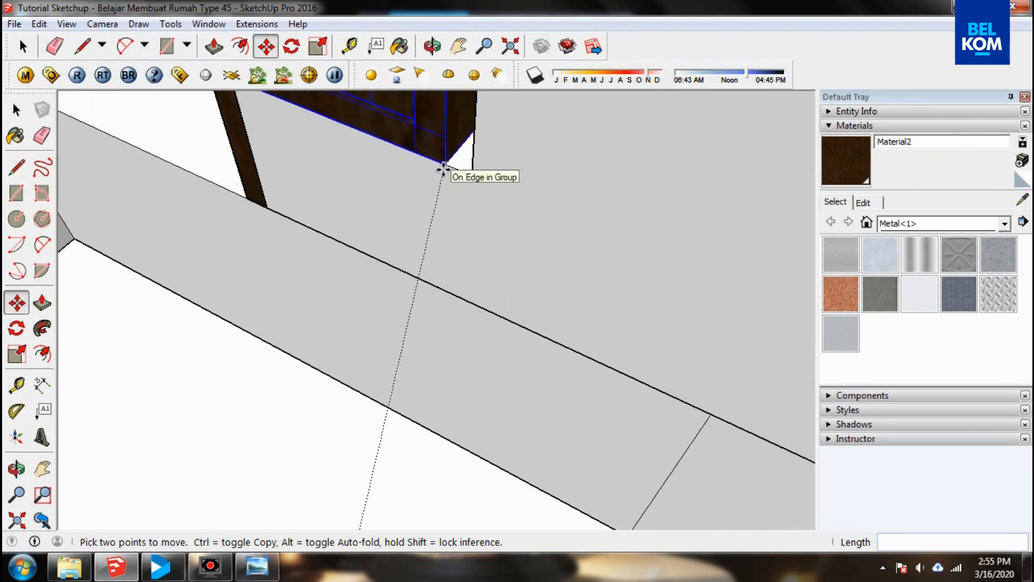
pyautogui.click(485, 176)
pyautogui.moveTo(323, 372); pyautogui.dragTo(446, 332, button='middle')
pyautogui.scroll(4, 420, 288)
pyautogui.moveTo(421, 289); pyautogui.dragTo(600, 396, button='middle')
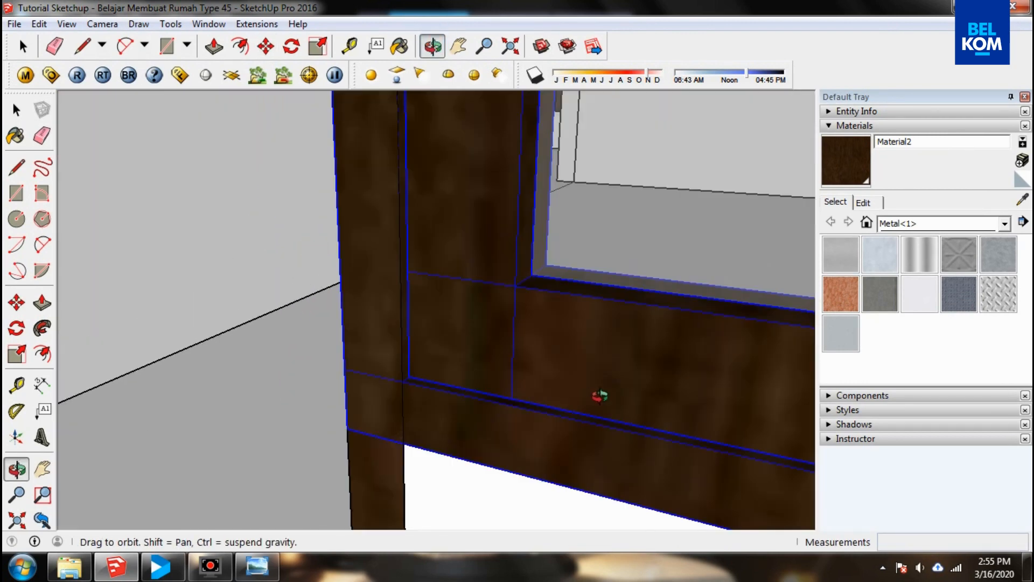
pyautogui.scroll(-8, 397, 377)
pyautogui.press('space')
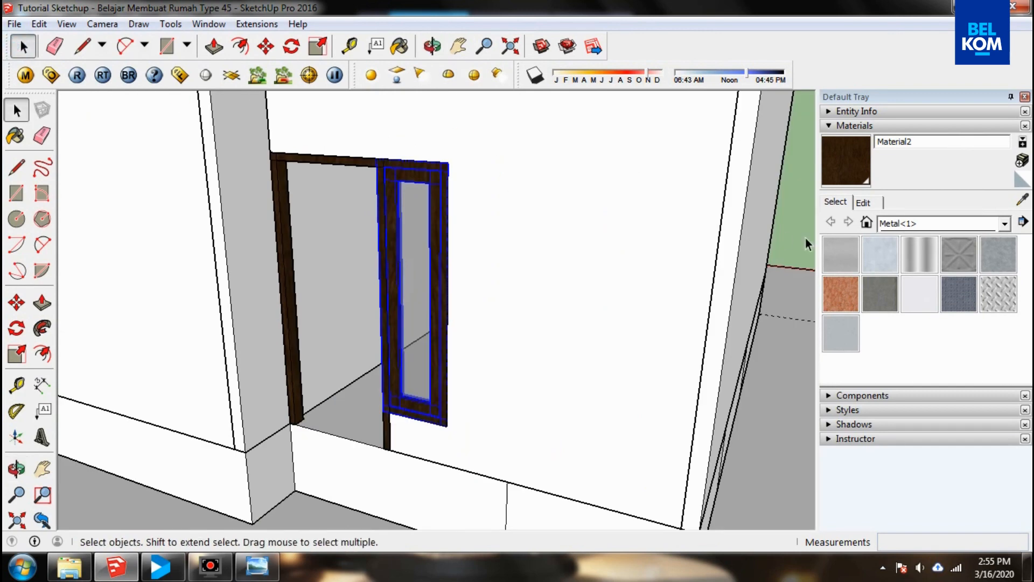
# - Try to cut two ventilation openings through the rear wall above the kitchen door and its adjoining window
pyautogui.moveTo(808, 244); pyautogui.dragTo(492, 224, button='middle')
pyautogui.scroll(8, 627, 310)
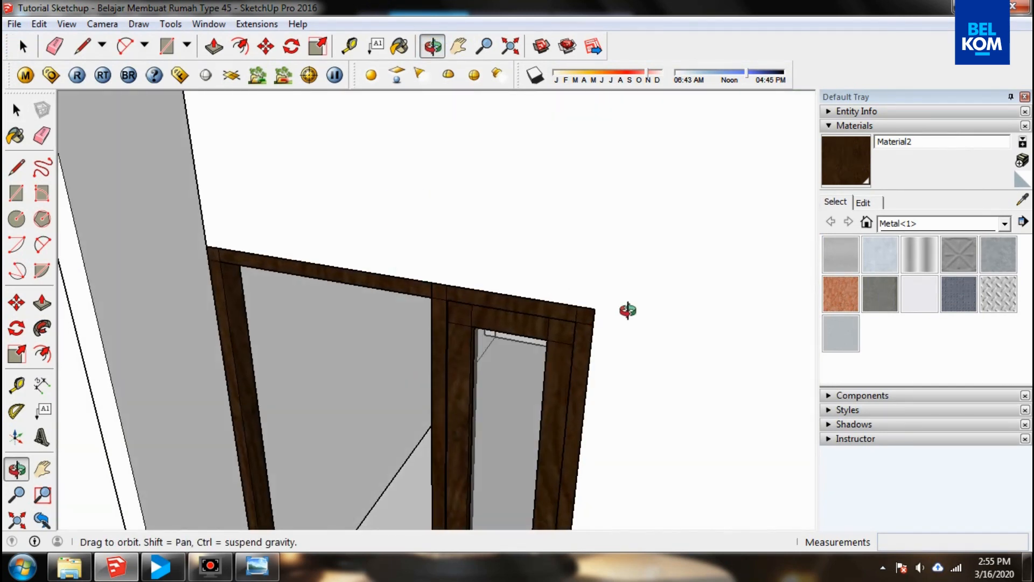
pyautogui.scroll(2, 628, 310)
pyautogui.press('space')
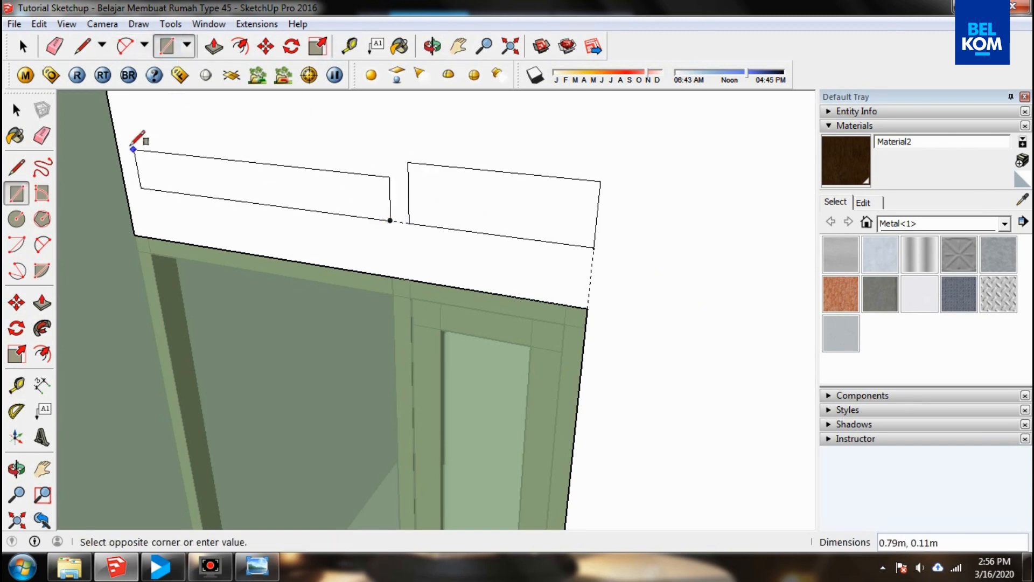
pyautogui.click(115, 134)
pyautogui.press('p')
pyautogui.click(212, 171)
pyautogui.click(252, 172)
pyautogui.click(448, 204)
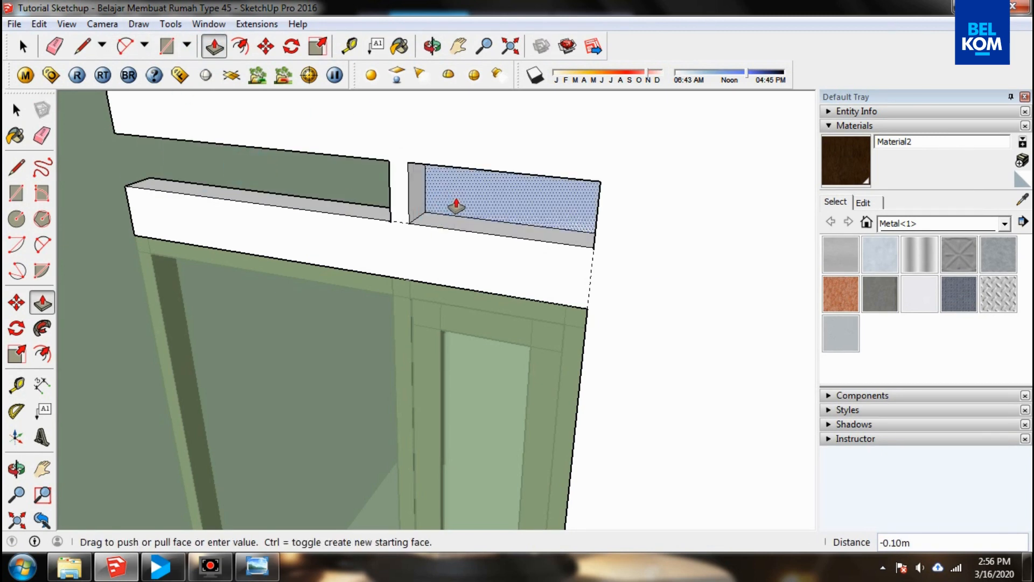
pyautogui.scroll(-5, 243, 245)
pyautogui.press('space')
# - Redraw the ventilation rectangle above the kitchen door and push both ventilation rectangles through the rear wall
pyautogui.moveTo(377, 161); pyautogui.dragTo(154, 124, button='middle')
pyautogui.scroll(3, 323, 124)
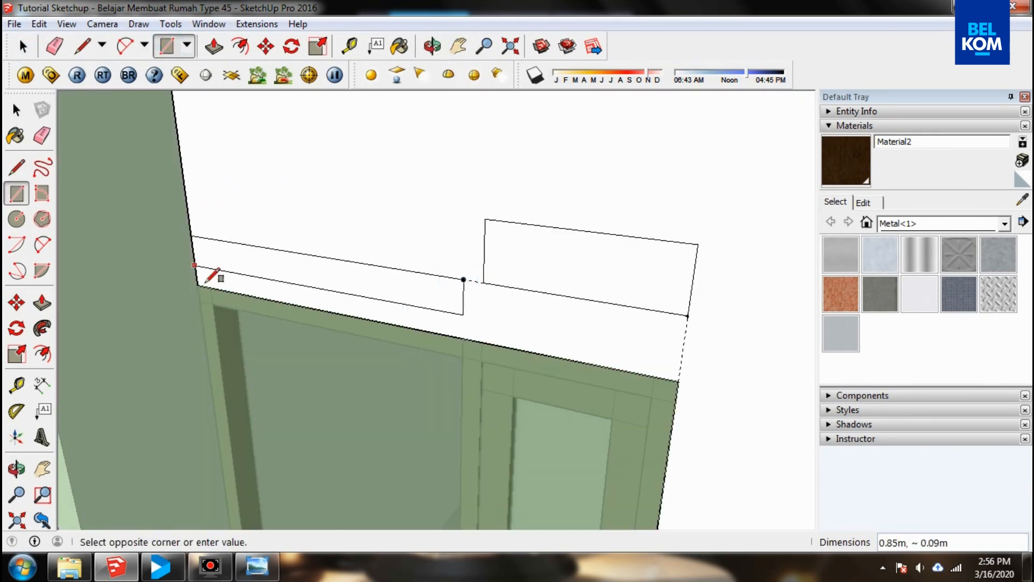
pyautogui.click(214, 48)
pyautogui.moveTo(340, 232); pyautogui.dragTo(345, 239)
pyautogui.moveTo(585, 264); pyautogui.dragTo(590, 272)
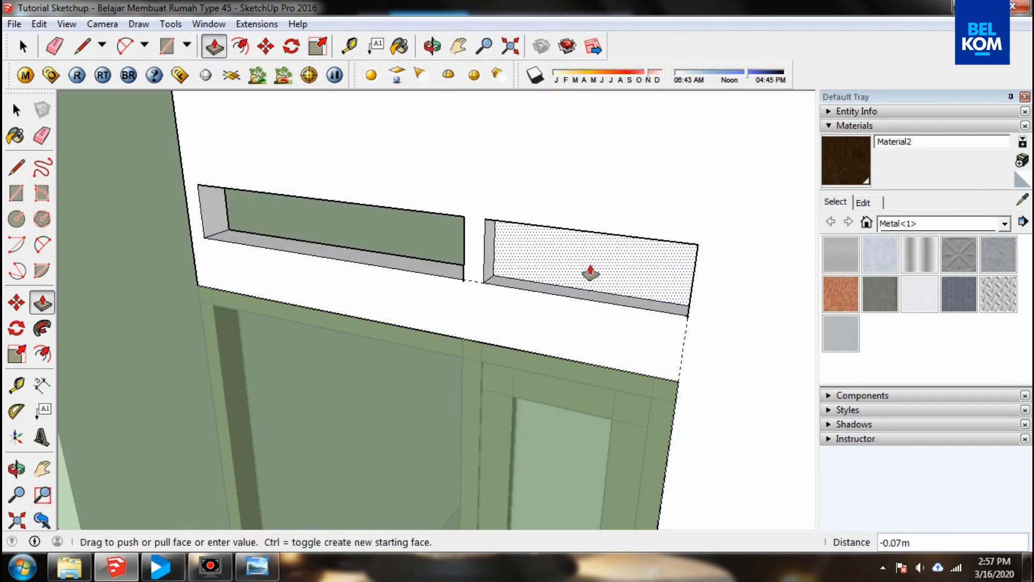
# - Switch to the floor plan in Windows Photo Viewer and examine the window positions along the family room's outer wall
pyautogui.click(433, 47)
pyautogui.scroll(-5, 381, 219)
pyautogui.click(24, 44)
pyautogui.click(433, 47)
pyautogui.moveTo(461, 274); pyautogui.dragTo(417, 339)
pyautogui.hotkey('alt', 'Tab')
pyautogui.moveTo(395, 248); pyautogui.dragTo(395, 139)
pyautogui.moveTo(255, 221); pyautogui.dragTo(251, 252)
pyautogui.moveTo(259, 371); pyautogui.dragTo(263, 351)
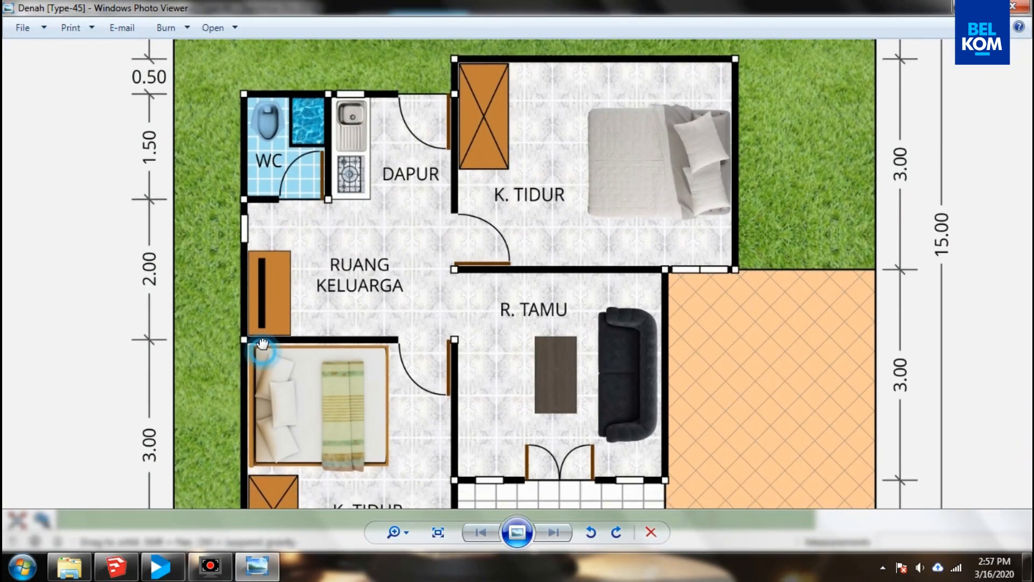
# - Return to SketchUp, open the side wall group and draw two adjoining 1.75 m tall window rectangles beside the WC wall
pyautogui.click(117, 566)
pyautogui.moveTo(444, 325)
pyautogui.mouseDown()
pyautogui.moveTo(344, 251)
pyautogui.moveTo(330, 224)
pyautogui.moveTo(273, 226)
pyautogui.moveTo(462, 143)
pyautogui.mouseUp()
pyautogui.moveTo(462, 142); pyautogui.dragTo(212, 275, button='middle')
pyautogui.scroll(3, 504, 296)
pyautogui.doubleClick(503, 295)
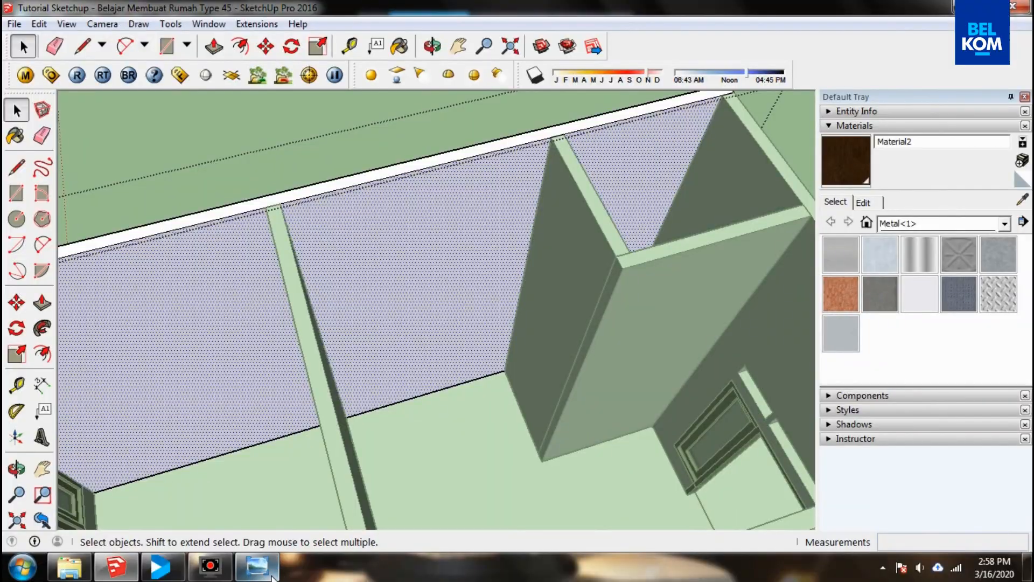
pyautogui.scroll(5, 522, 287)
pyautogui.scroll(2, 481, 413)
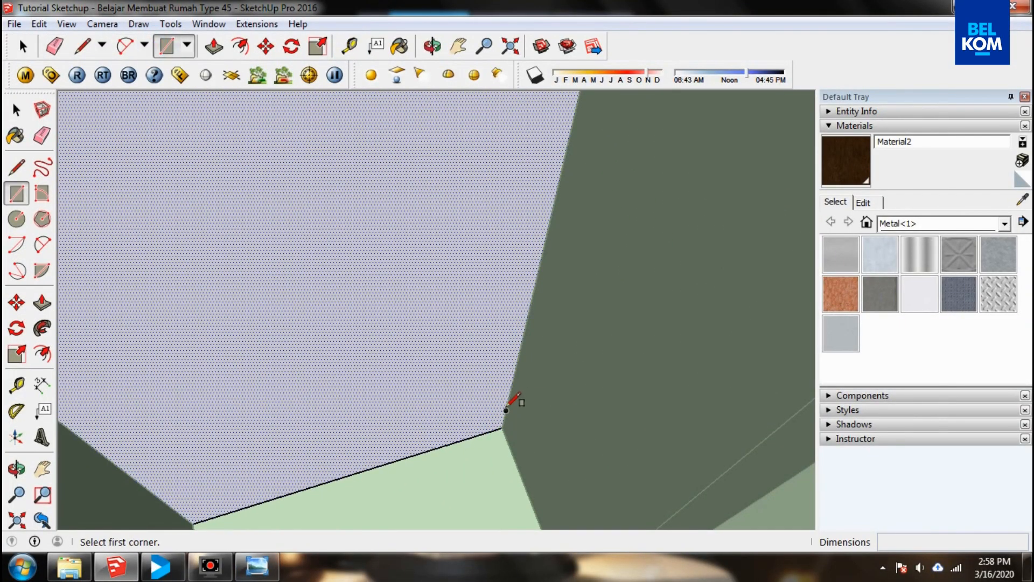
pyautogui.click(427, 177)
pyautogui.moveTo(427, 177); pyautogui.dragTo(398, 178, button='middle')
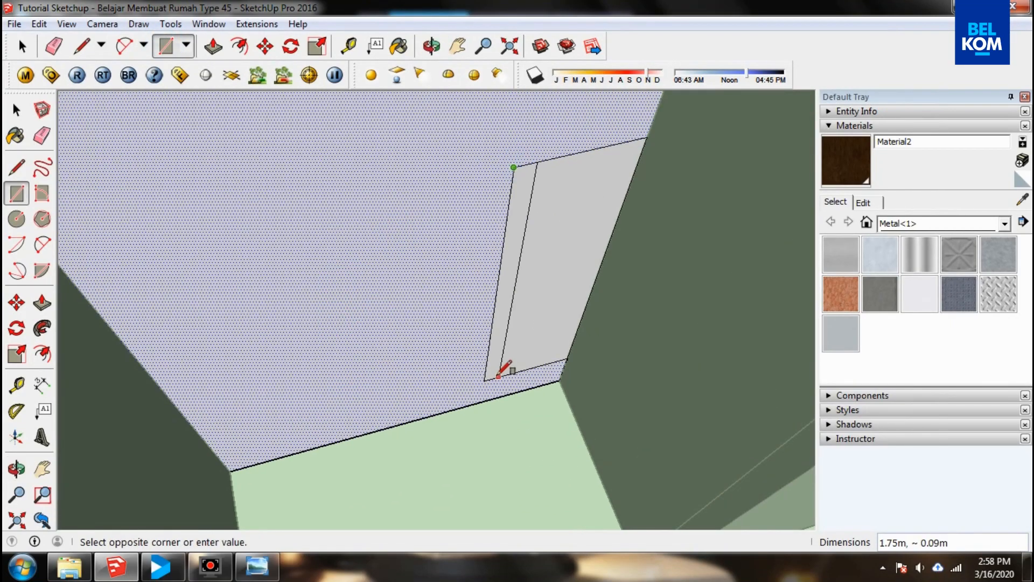
pyautogui.click(413, 393)
pyautogui.scroll(1, 459, 203)
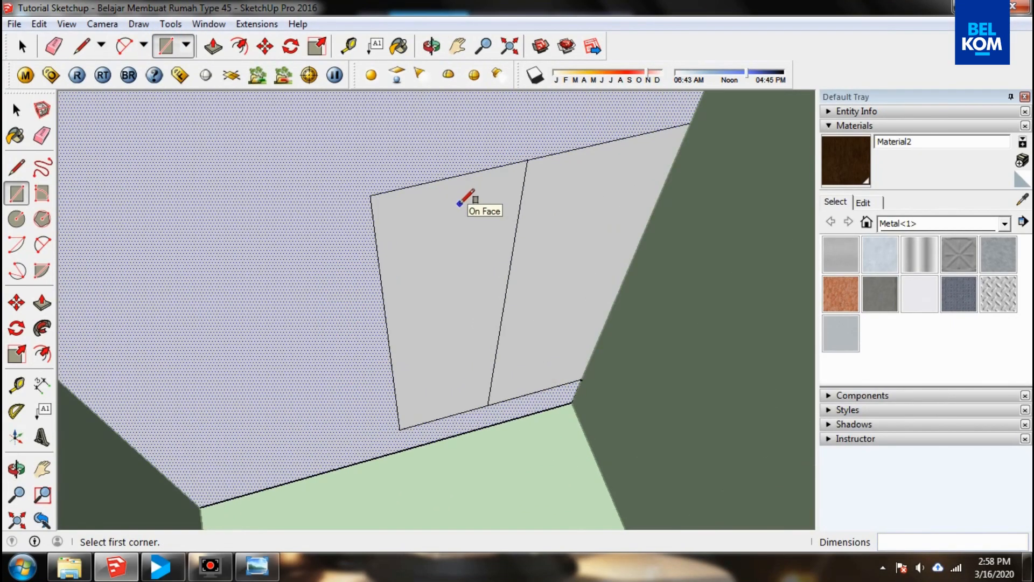
# - Push both window rectangles through the side wall to cut the family room window opening
pyautogui.press('p')
pyautogui.click(561, 294)
pyautogui.click(555, 302)
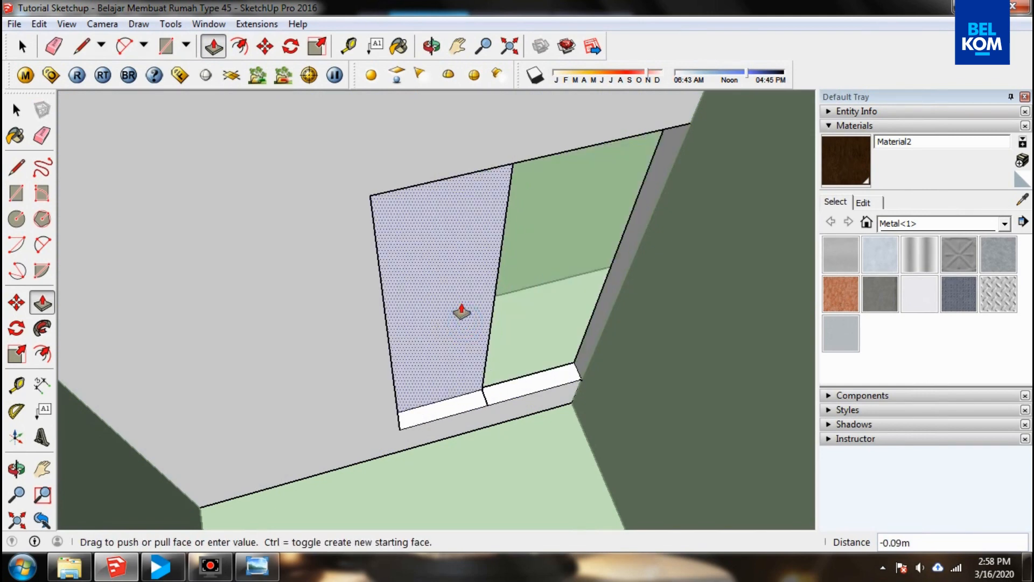
pyautogui.doubleClick(461, 307)
pyautogui.moveTo(461, 307); pyautogui.dragTo(287, 213, button='middle')
pyautogui.press('space')
# - Copy one frame of the double window, paste it outside the family room opening and rotate it -90 degrees to match the side wall
pyautogui.scroll(2, 616, 393)
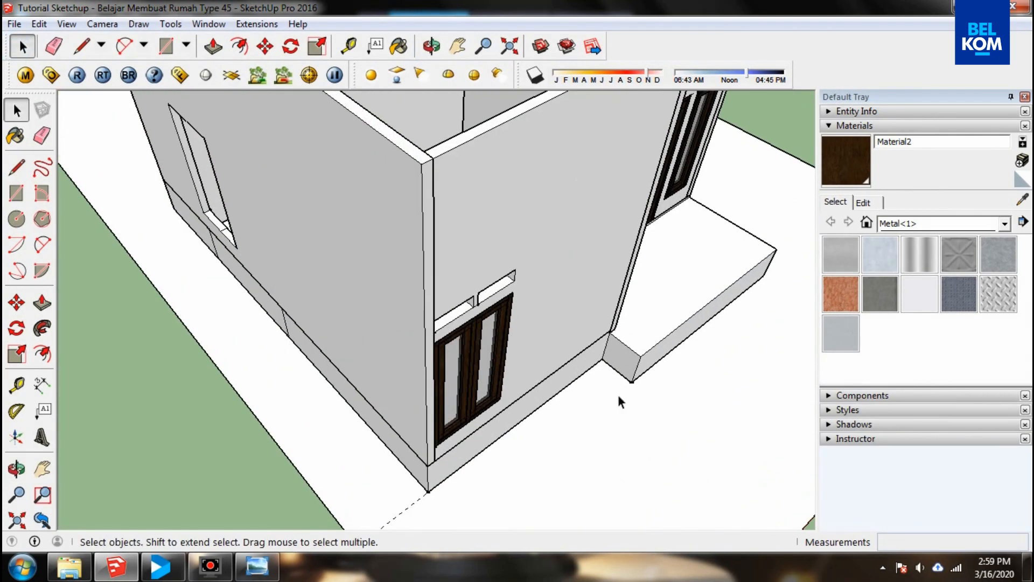
pyautogui.scroll(3, 538, 387)
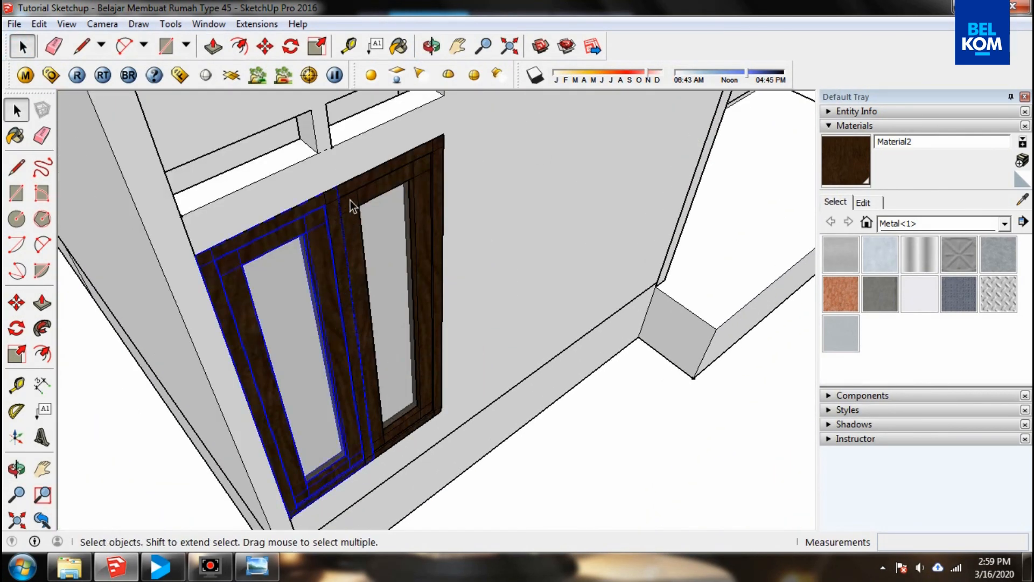
pyautogui.scroll(1, 352, 206)
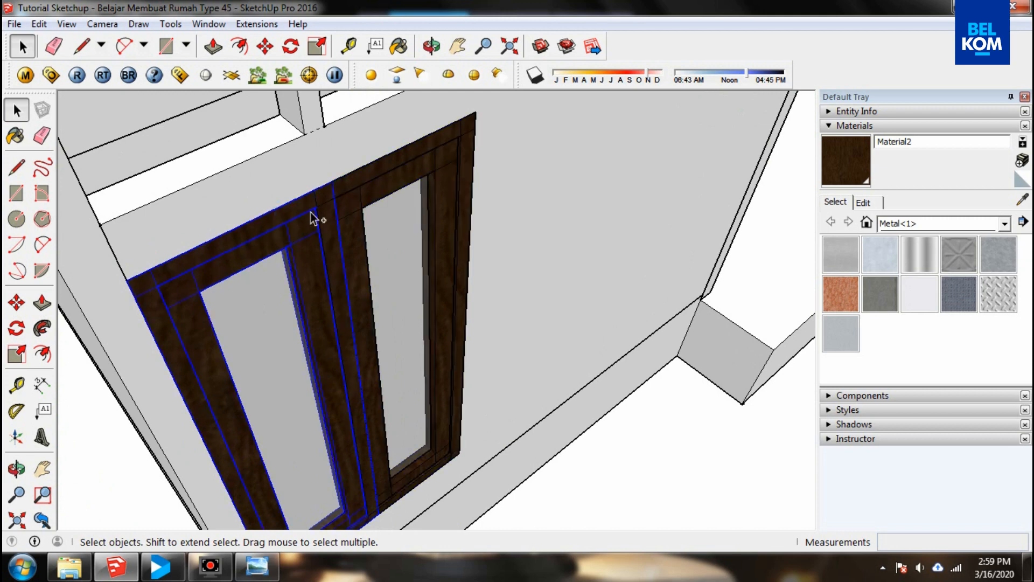
pyautogui.click(431, 46)
pyautogui.moveTo(593, 188); pyautogui.dragTo(373, 245)
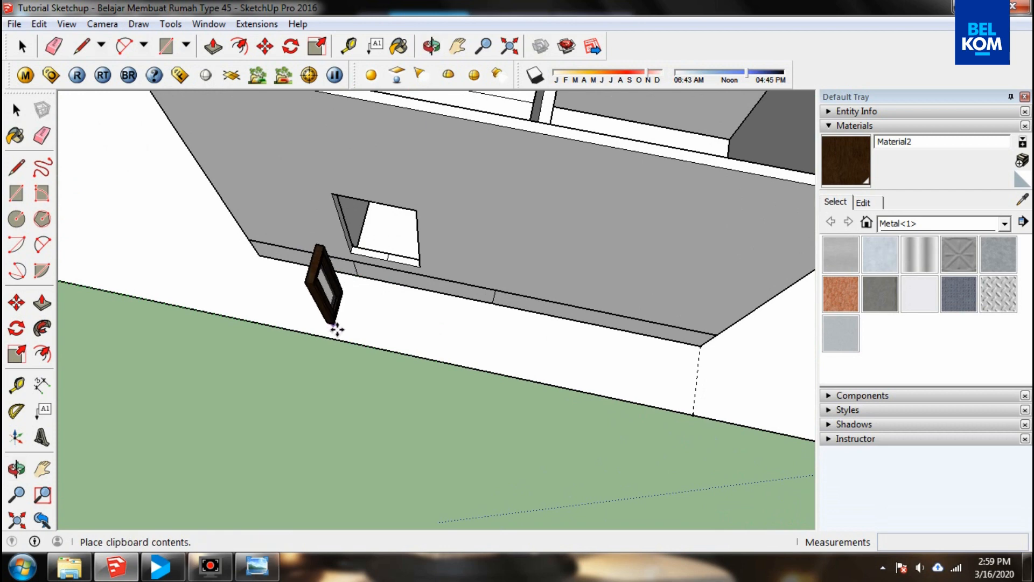
pyautogui.scroll(5, 345, 248)
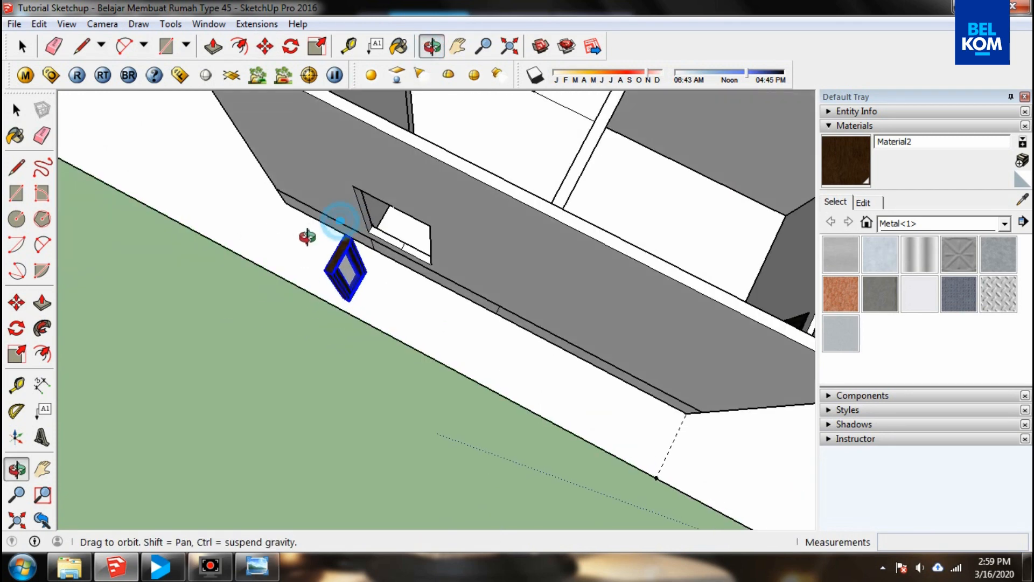
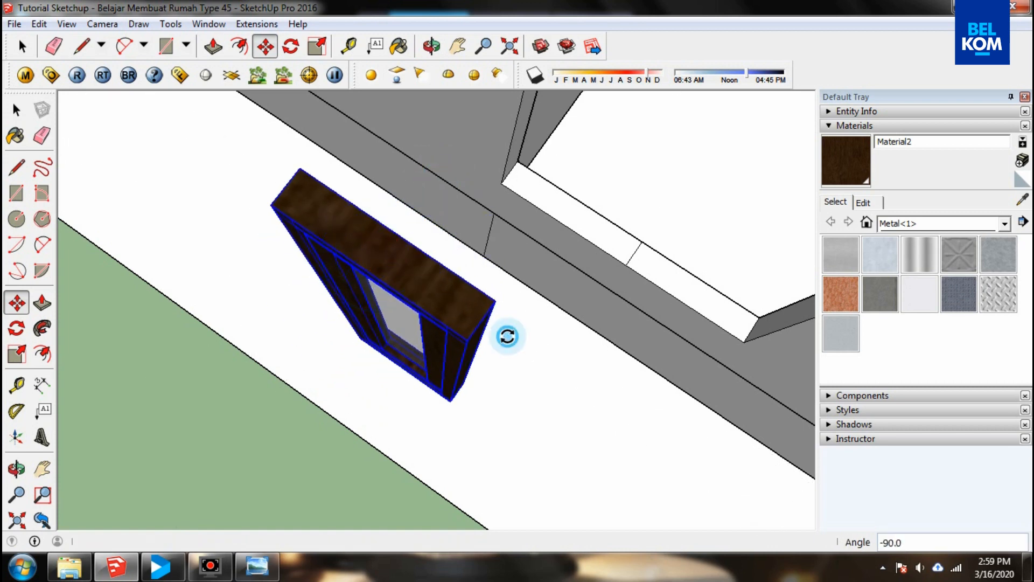
# - Move the rotated window frame by its lower outer corner into one half of the family room opening
pyautogui.click(432, 47)
pyautogui.moveTo(298, 290); pyautogui.dragTo(476, 314)
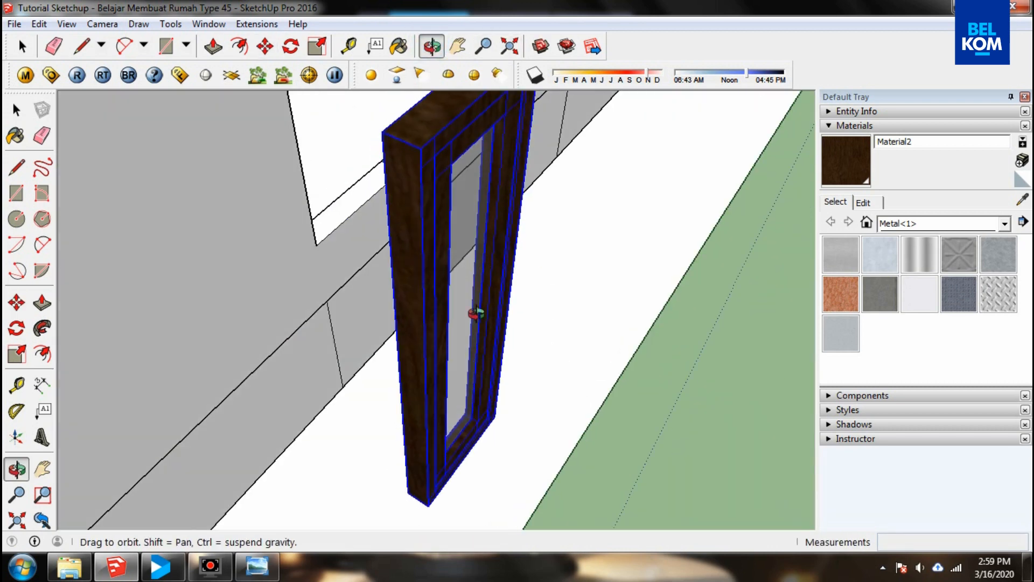
pyautogui.moveTo(383, 506); pyautogui.dragTo(367, 478)
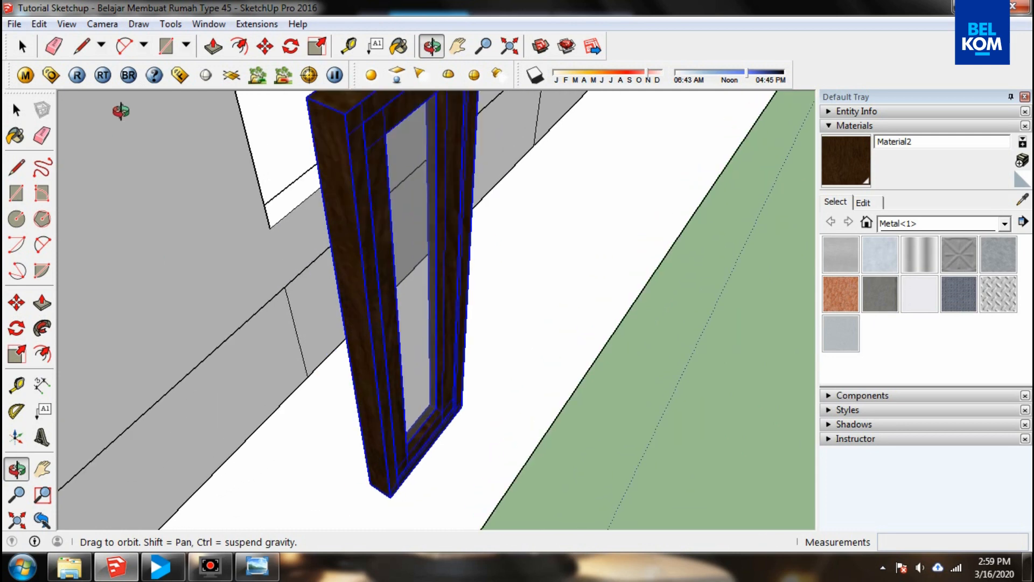
pyautogui.click(265, 47)
pyautogui.scroll(5, 372, 498)
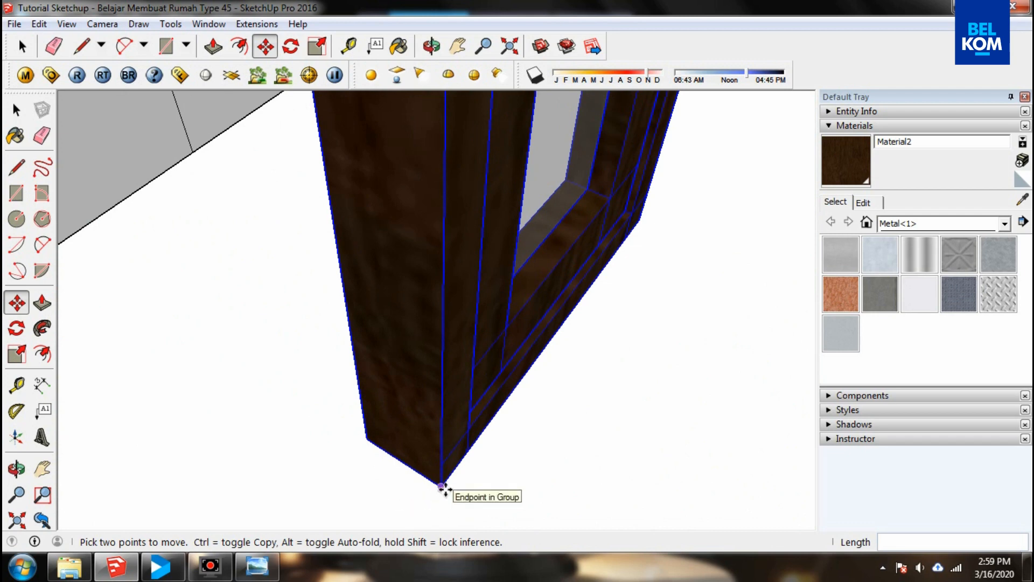
pyautogui.scroll(-5, 445, 489)
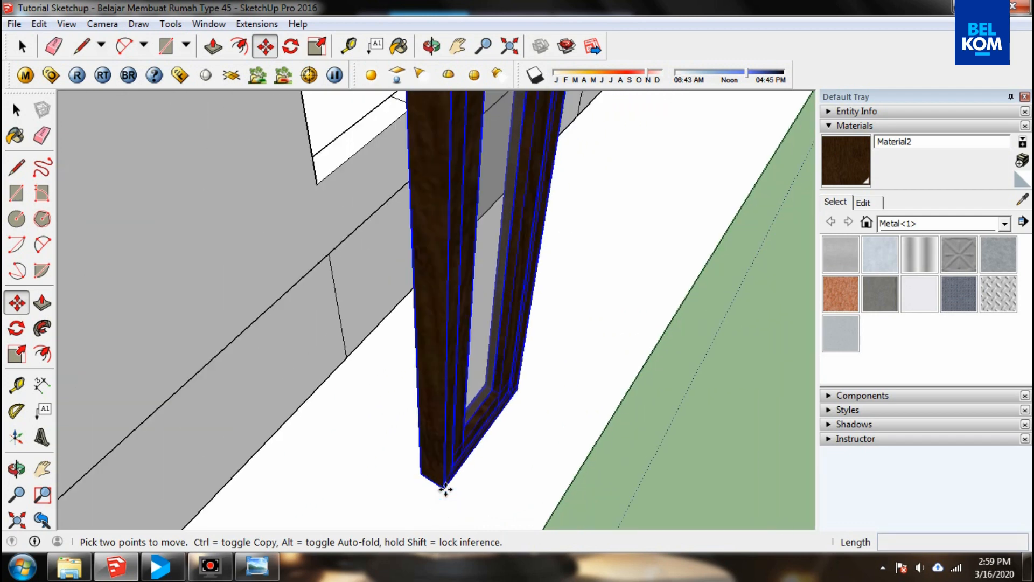
pyautogui.click(445, 489)
pyautogui.scroll(5, 398, 237)
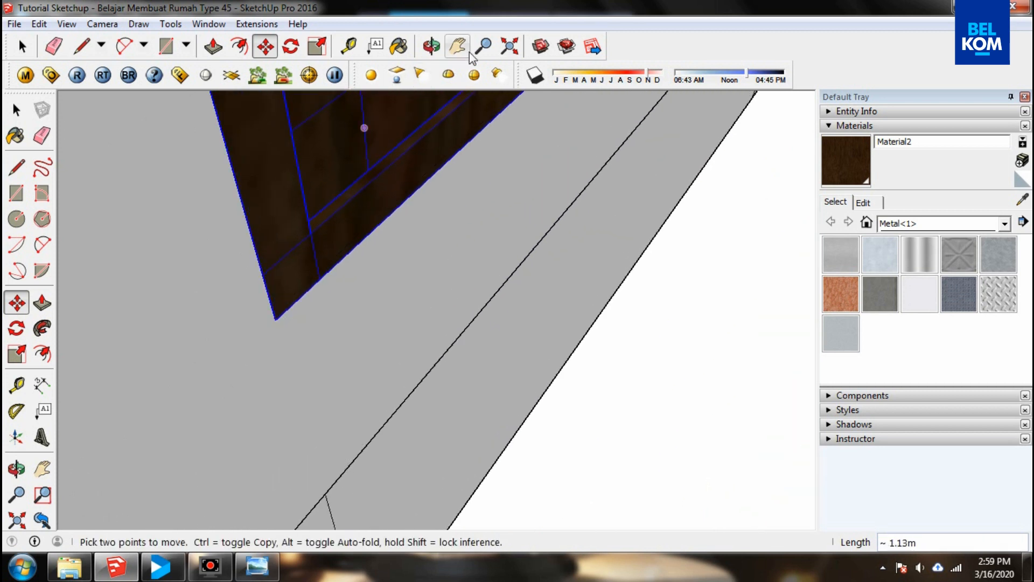
pyautogui.click(427, 47)
pyautogui.moveTo(247, 316); pyautogui.dragTo(260, 341)
pyautogui.scroll(-3, 261, 341)
pyautogui.scroll(5, 259, 304)
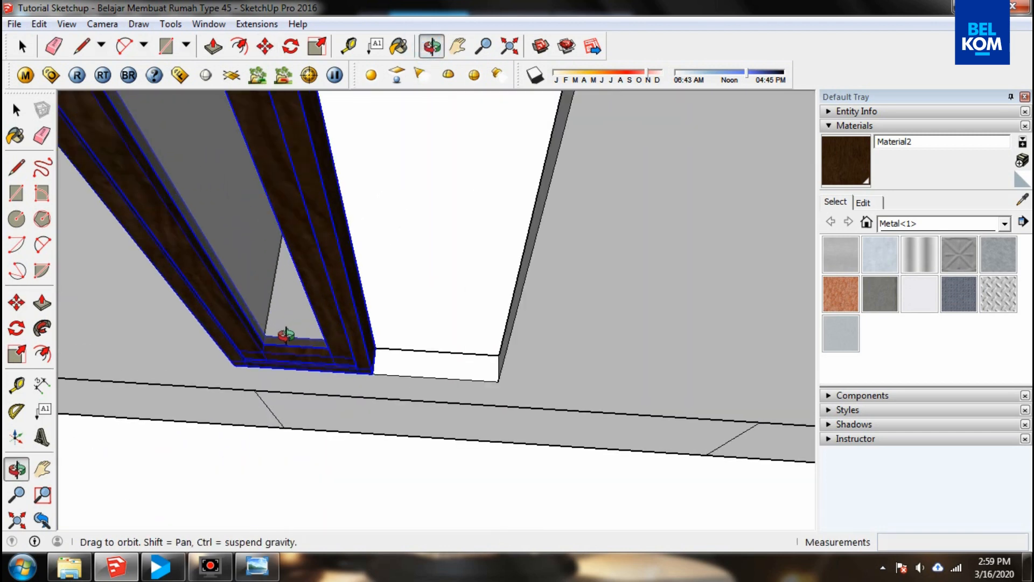
# - Copy the fitted window frame and paste the copy into the remaining half of the family room opening
pyautogui.scroll(2, 250, 246)
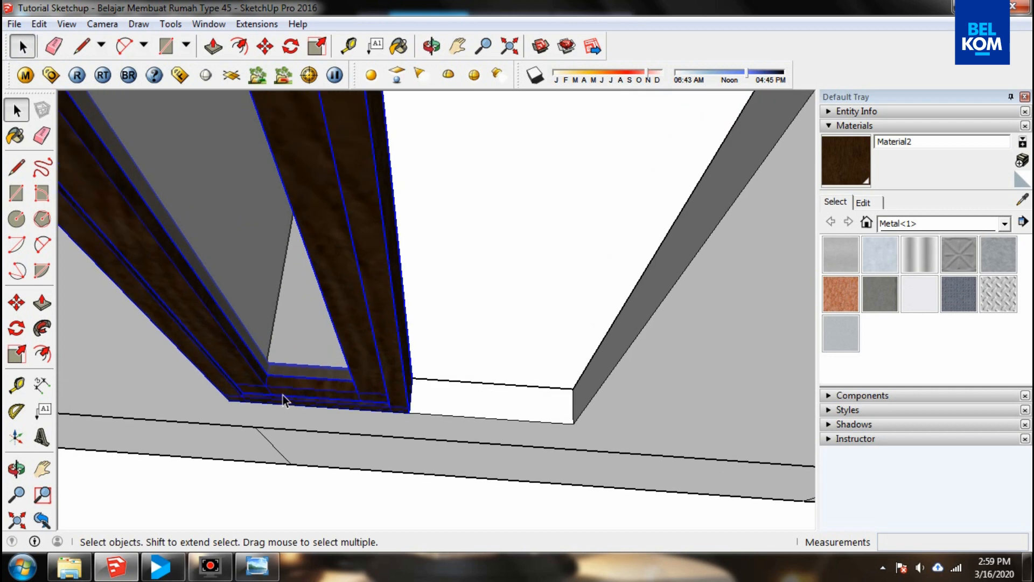
pyautogui.scroll(2, 461, 426)
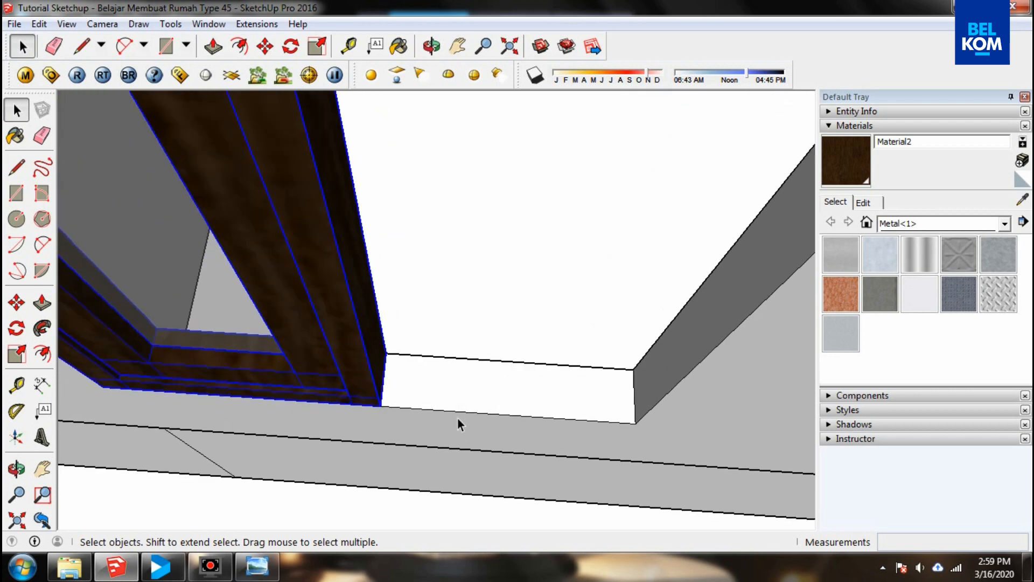
pyautogui.hotkey('ctrl', 'v')
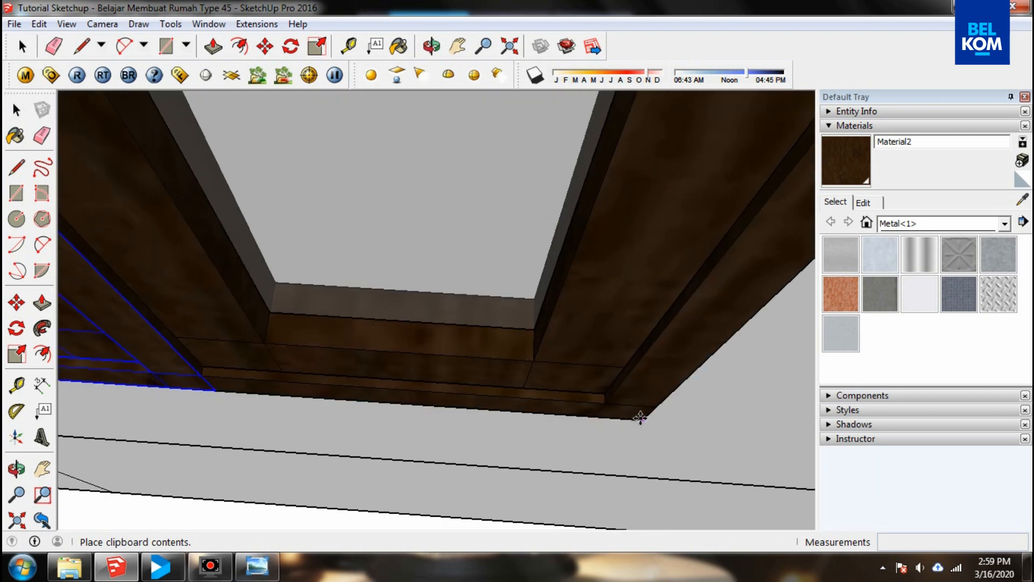
pyautogui.click(640, 417)
pyautogui.scroll(-6, 563, 427)
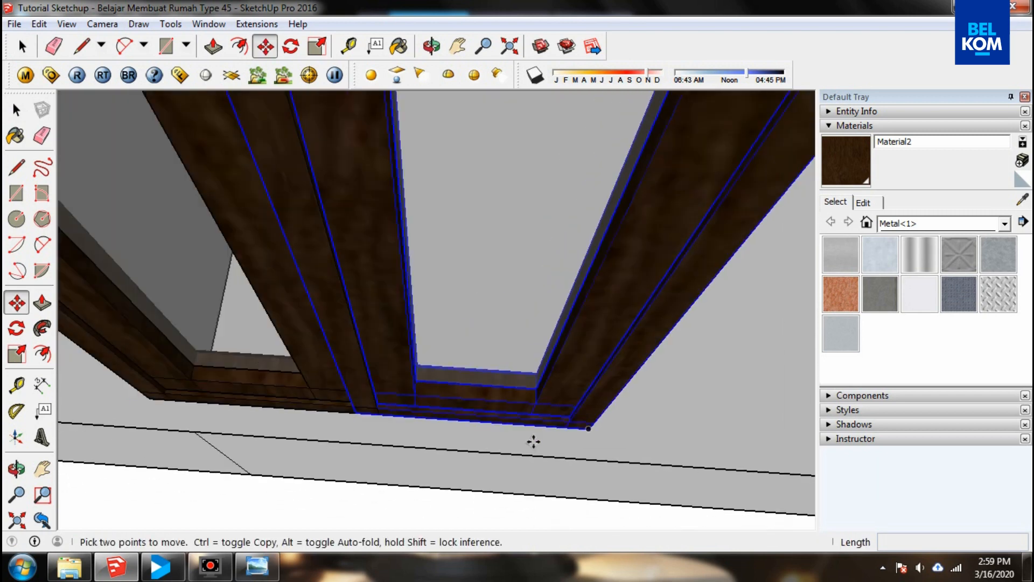
pyautogui.moveTo(457, 194); pyautogui.dragTo(411, 227)
pyautogui.moveTo(411, 227); pyautogui.dragTo(157, 205, button='middle')
pyautogui.moveTo(286, 218); pyautogui.dragTo(162, 197, button='middle')
pyautogui.scroll(10, 254, 115)
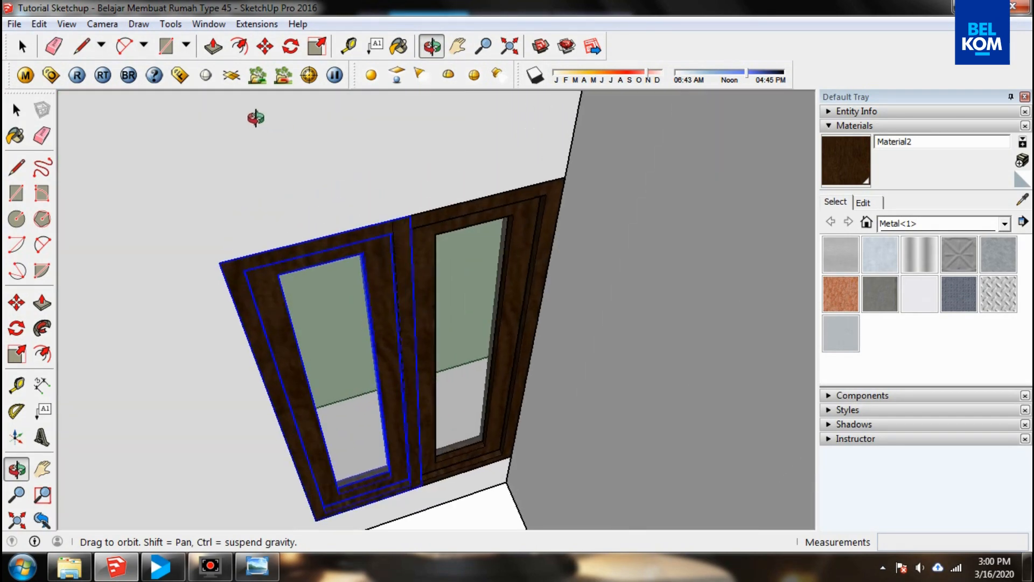
# - Lay guides from the family room window's upper outer corner, inset about 0.05 m sideways, and start the first vent rectangle above the window
pyautogui.press('t')
pyautogui.click(206, 297)
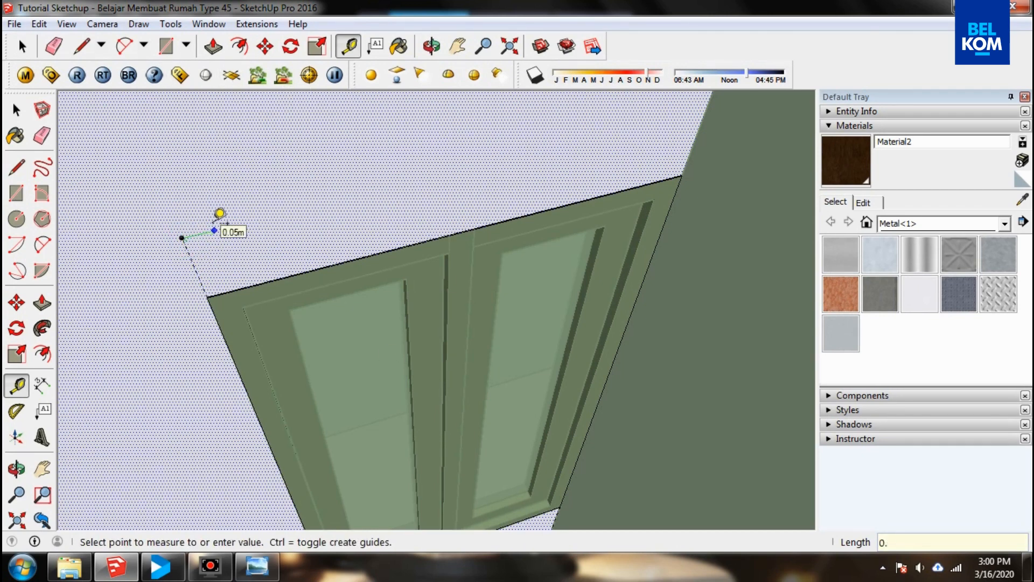
pyautogui.press('r')
pyautogui.scroll(-2, 453, 248)
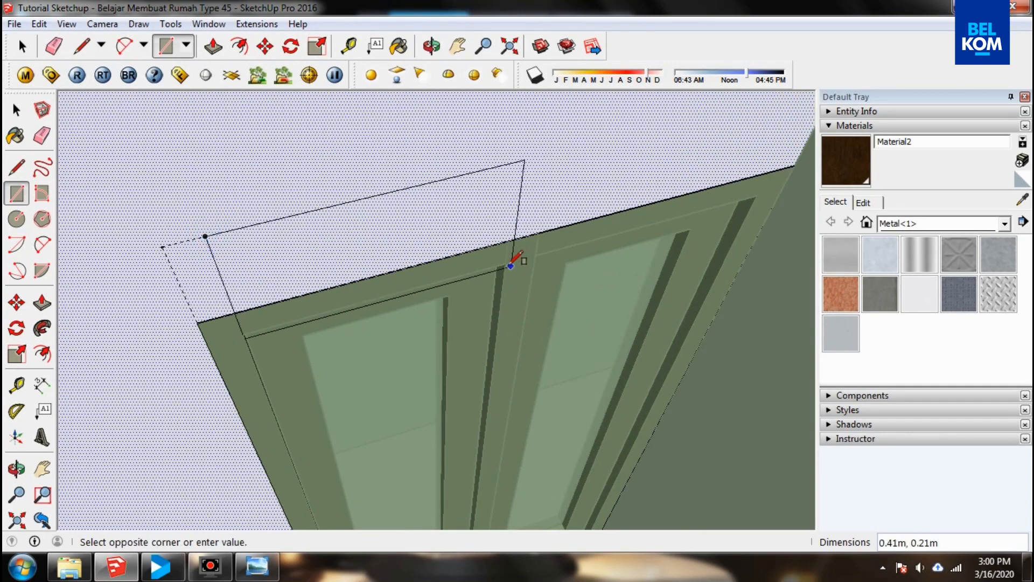
# - Draw the second 0.4 m by 0.15 m vent rectangle beside the first one, offset by a guide, above the window's other half
pyautogui.click(431, 46)
pyautogui.moveTo(512, 194); pyautogui.dragTo(535, 184)
pyautogui.press('t')
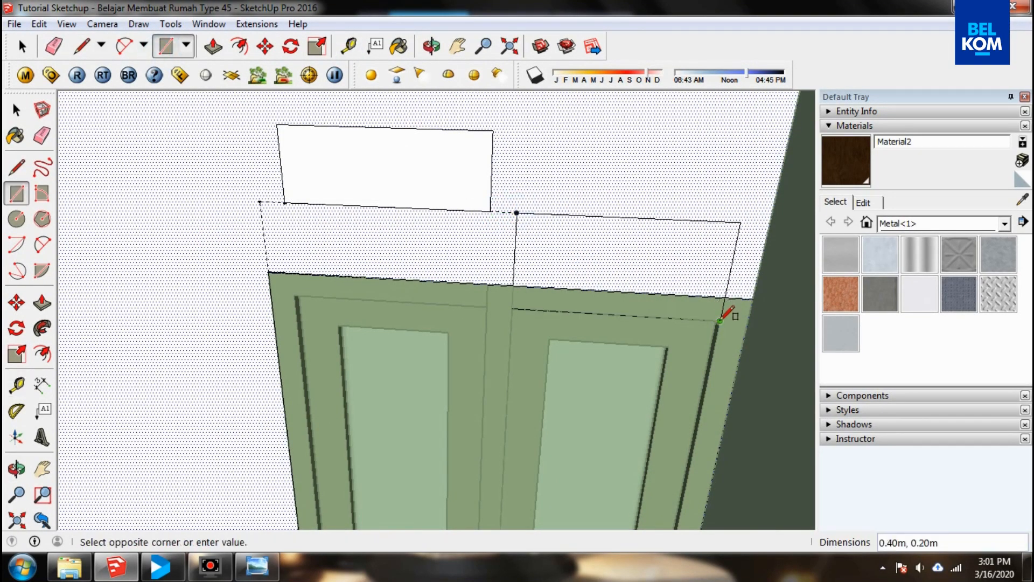
pyautogui.write('4,0.15')
pyautogui.press('Return')
# - Push both vent rectangles 0.10 m through the wall to open the vents above the family room window
pyautogui.click(213, 46)
pyautogui.doubleClick(307, 162)
pyautogui.doubleClick(566, 171)
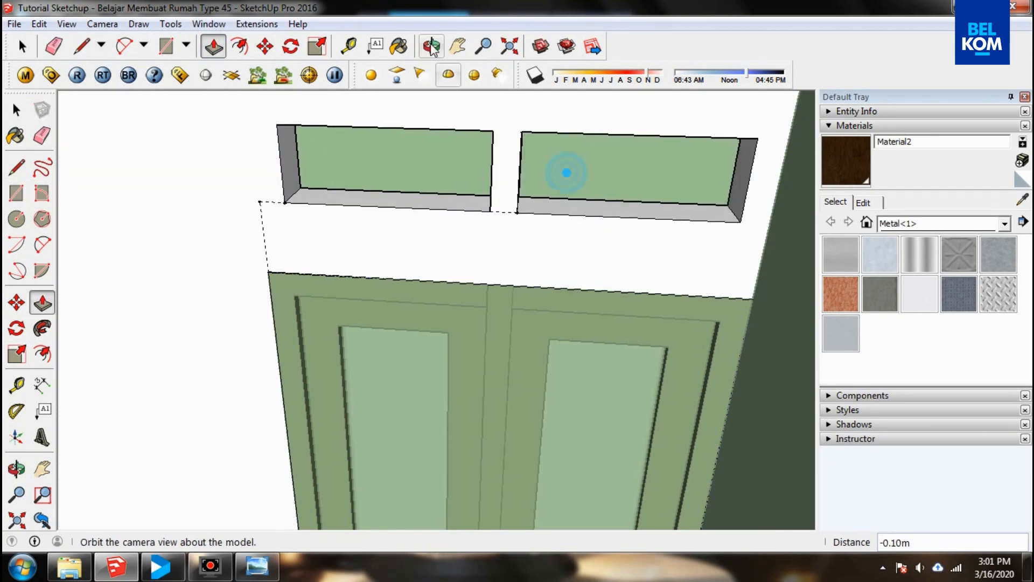
# - Examine the family room window and its vents from inside, and check the outer walls and the front facade
pyautogui.click(432, 46)
pyautogui.scroll(-5, 418, 251)
pyautogui.moveTo(418, 229); pyautogui.dragTo(593, 242)
pyautogui.scroll(-5, 517, 258)
pyautogui.click(23, 46)
pyautogui.click(162, 134)
pyautogui.scroll(5, 431, 269)
pyautogui.moveTo(379, 261)
pyautogui.mouseDown(button='middle')
pyautogui.moveTo(381, 225)
pyautogui.moveTo(376, 254)
pyautogui.mouseUp(button='middle')
pyautogui.scroll(-3, 377, 242)
pyautogui.moveTo(348, 187); pyautogui.dragTo(374, 108)
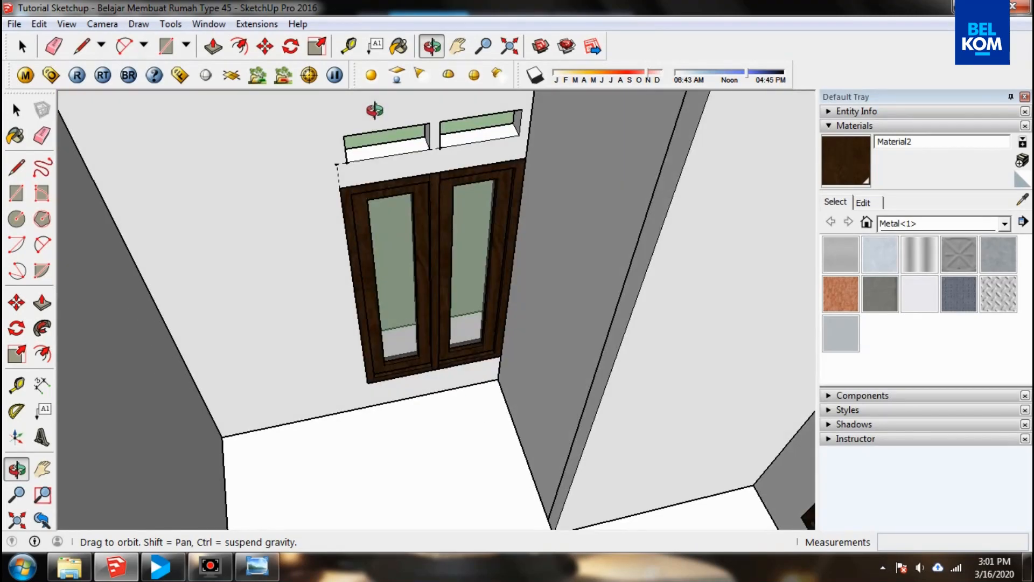
pyautogui.moveTo(474, 253); pyautogui.dragTo(531, 405)
pyautogui.scroll(-5, 531, 405)
pyautogui.moveTo(176, 397); pyautogui.dragTo(371, 111)
pyautogui.scroll(5, 307, 348)
pyautogui.moveTo(308, 349); pyautogui.dragTo(341, 246)
pyautogui.scroll(-5, 341, 245)
pyautogui.moveTo(298, 300); pyautogui.dragTo(430, 317)
pyautogui.scroll(5, 429, 316)
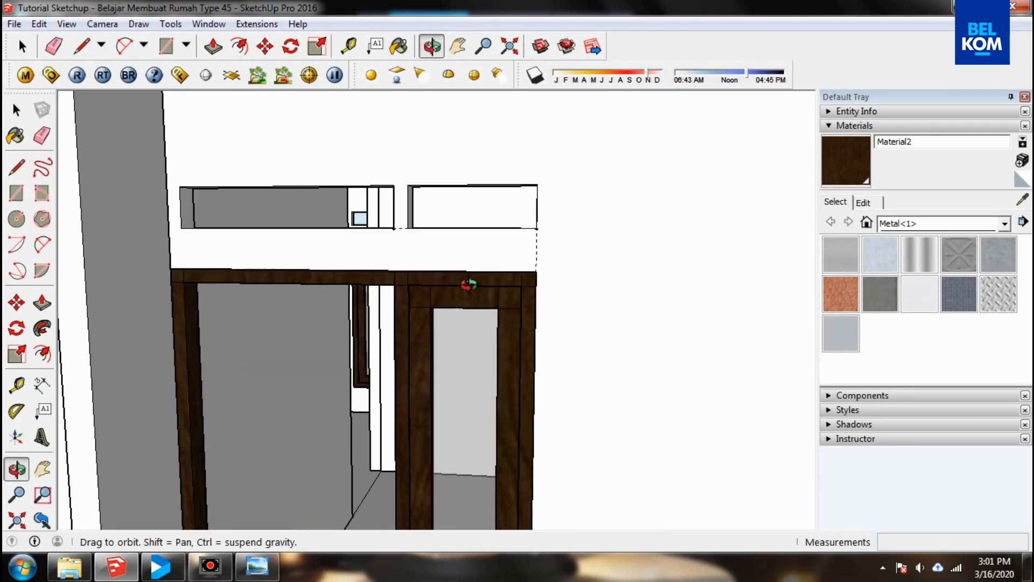
pyautogui.scroll(-1, 467, 284)
pyautogui.scroll(1, 289, 243)
pyautogui.scroll(-8, 288, 243)
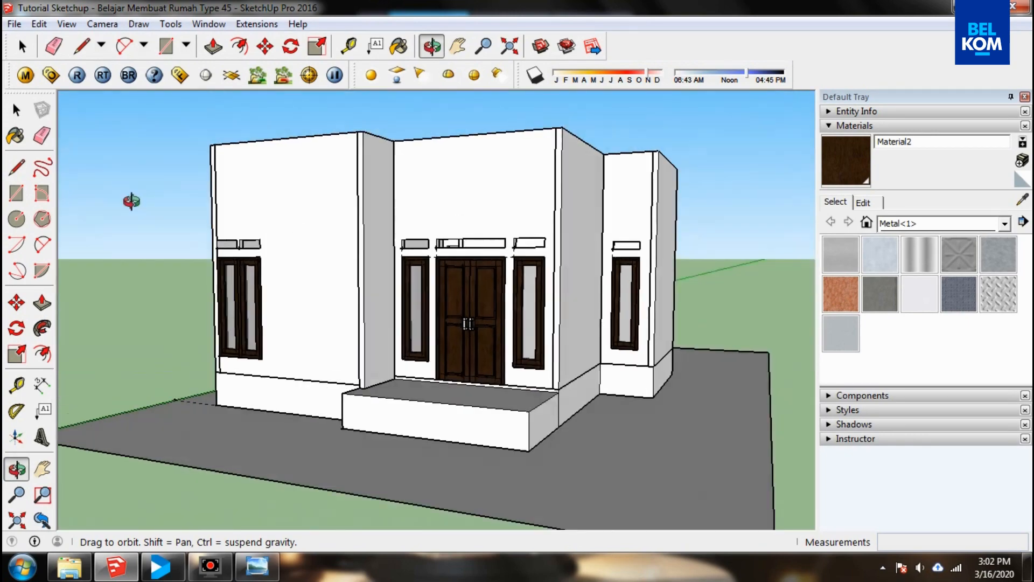
# - Look over the whole house from above and from the front, checking the doors, windows and vents around the entrance
pyautogui.moveTo(132, 203); pyautogui.dragTo(473, 115)
pyautogui.scroll(6, 364, 180)
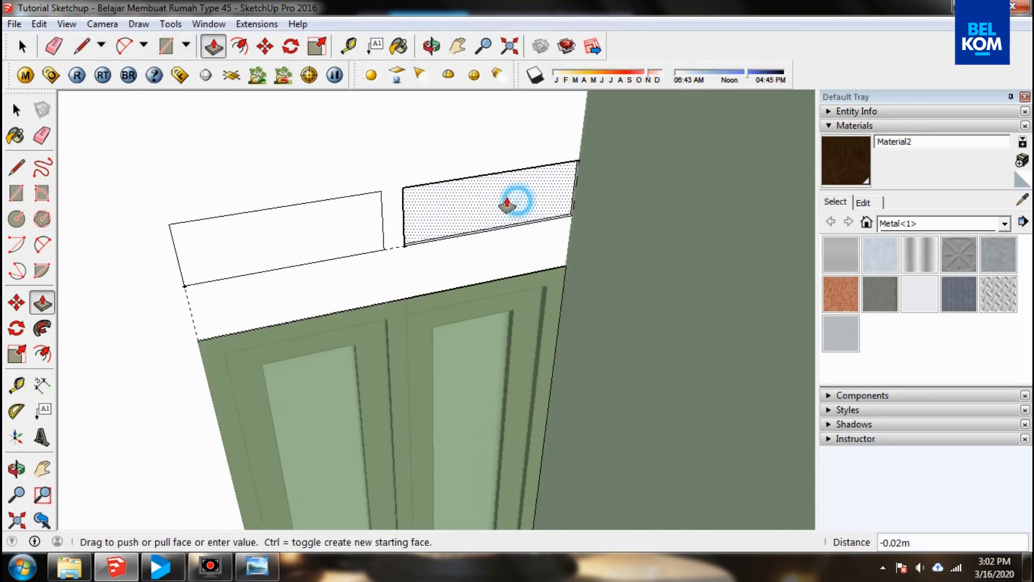
pyautogui.moveTo(351, 231); pyautogui.dragTo(438, 320, button='middle')
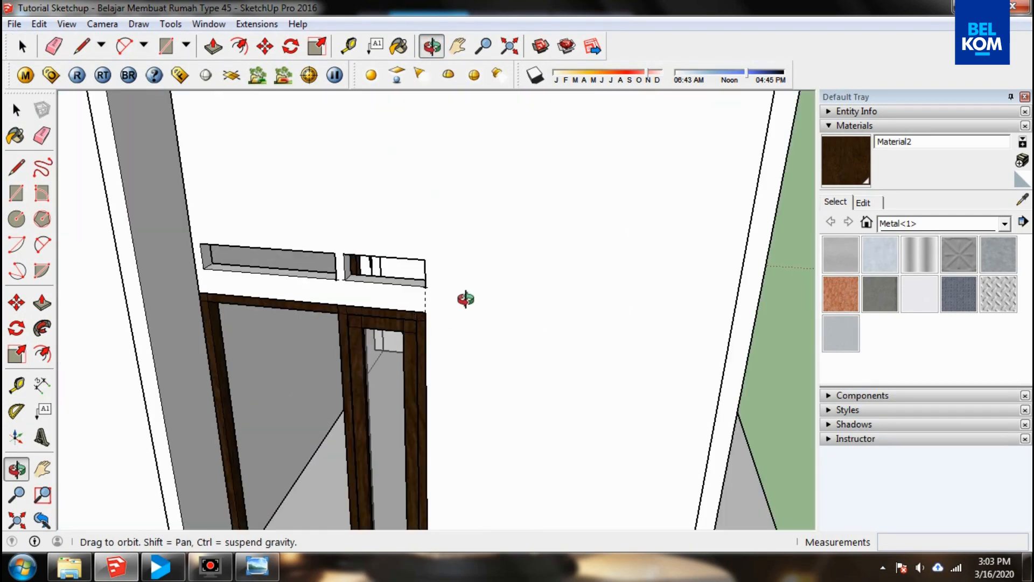
pyautogui.moveTo(465, 300); pyautogui.dragTo(446, 388, button='middle')
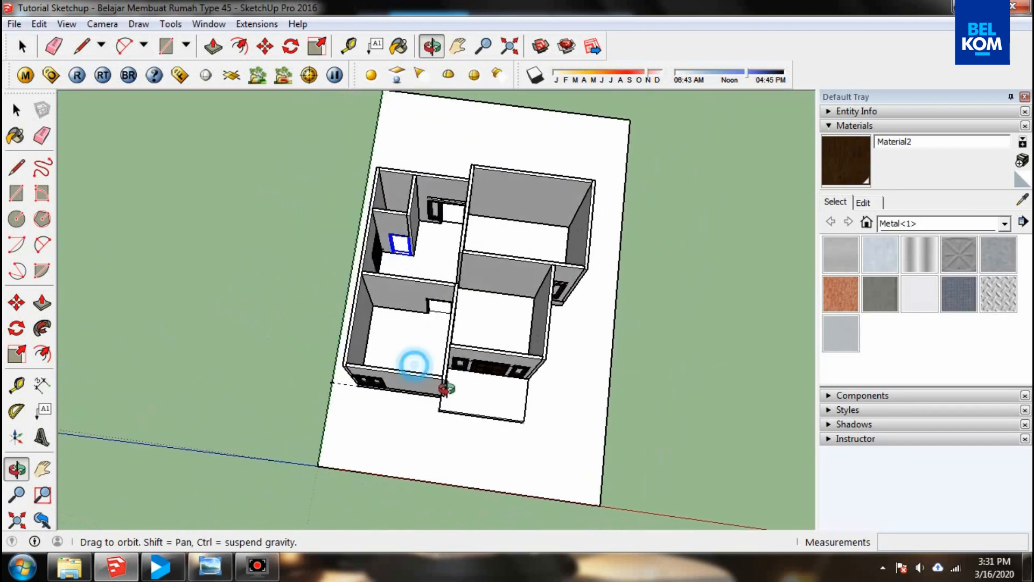
pyautogui.scroll(3, 516, 248)
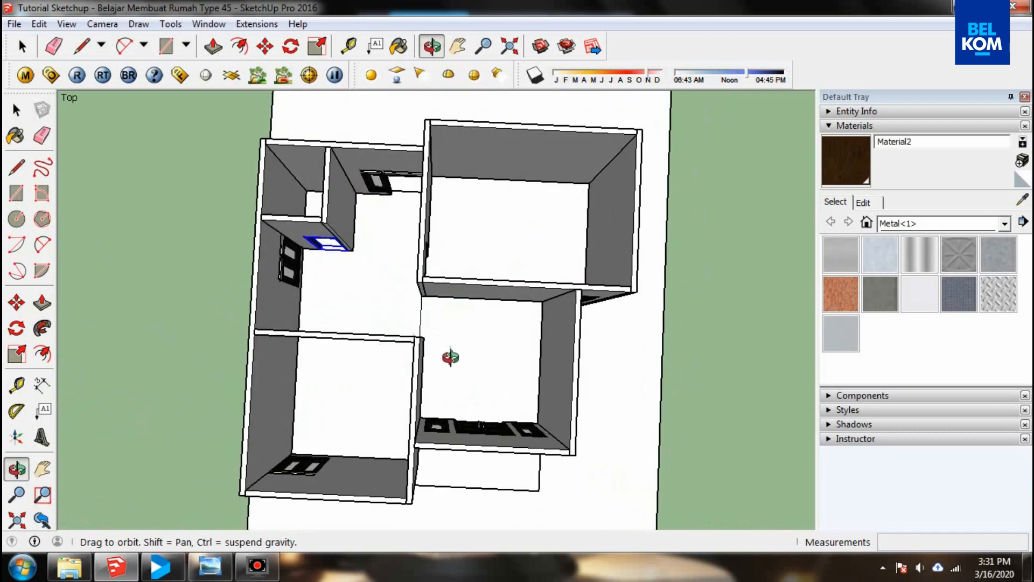
pyautogui.moveTo(441, 305); pyautogui.dragTo(363, 185)
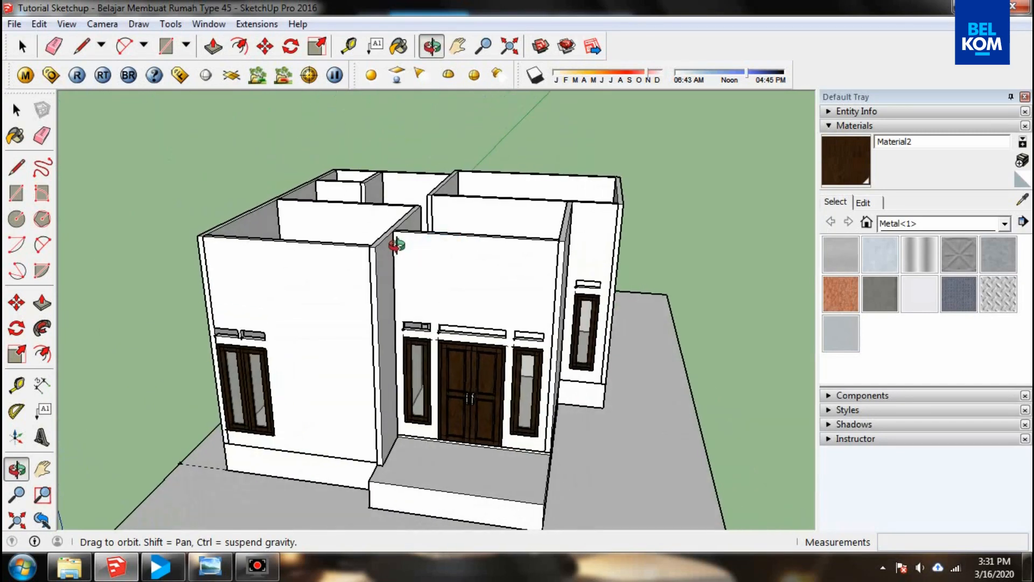
pyautogui.moveTo(381, 249); pyautogui.dragTo(431, 311)
pyautogui.scroll(10, 399, 399)
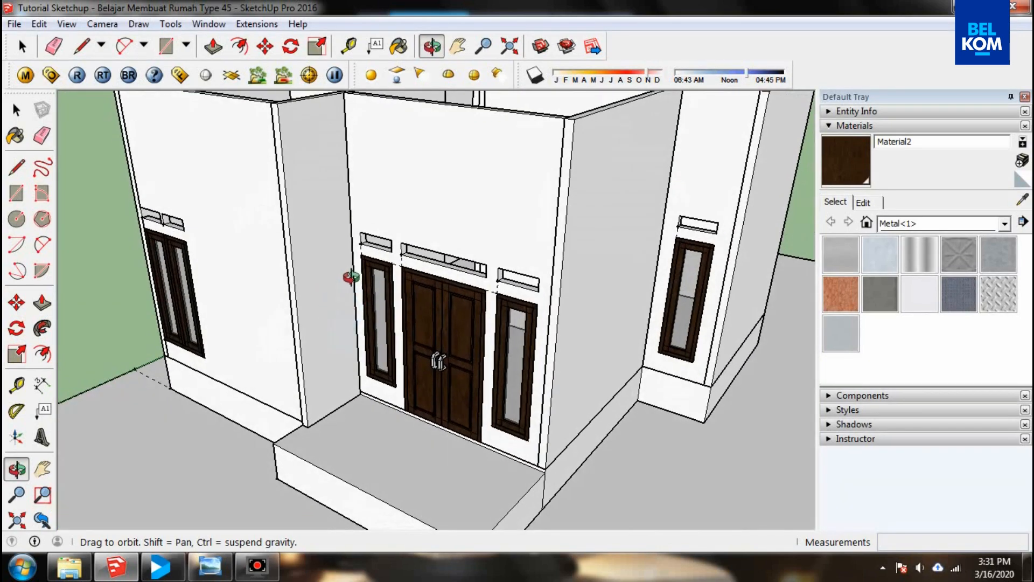
pyautogui.scroll(-6, 347, 323)
pyautogui.scroll(5, 431, 250)
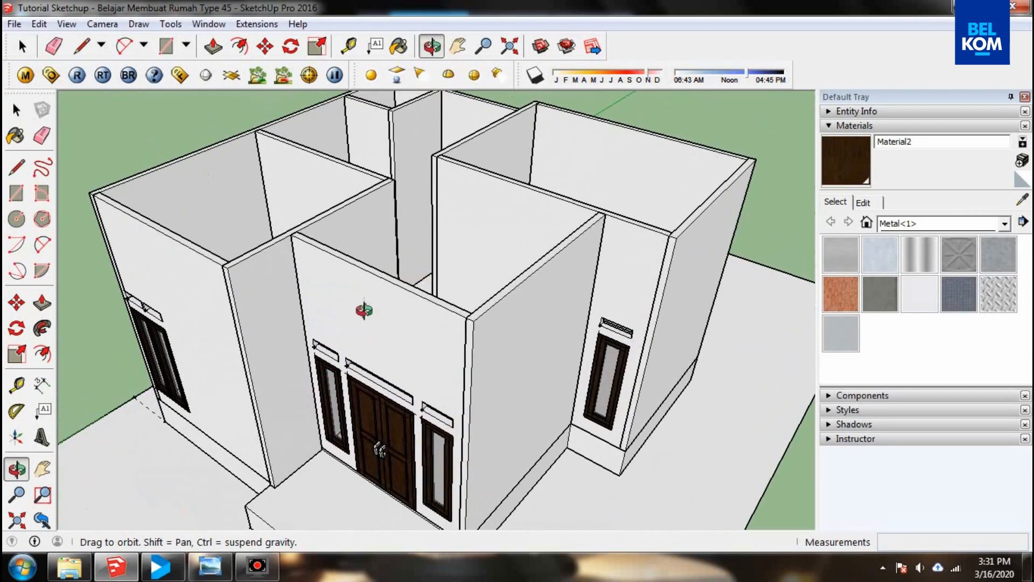
pyautogui.moveTo(302, 339); pyautogui.dragTo(342, 318)
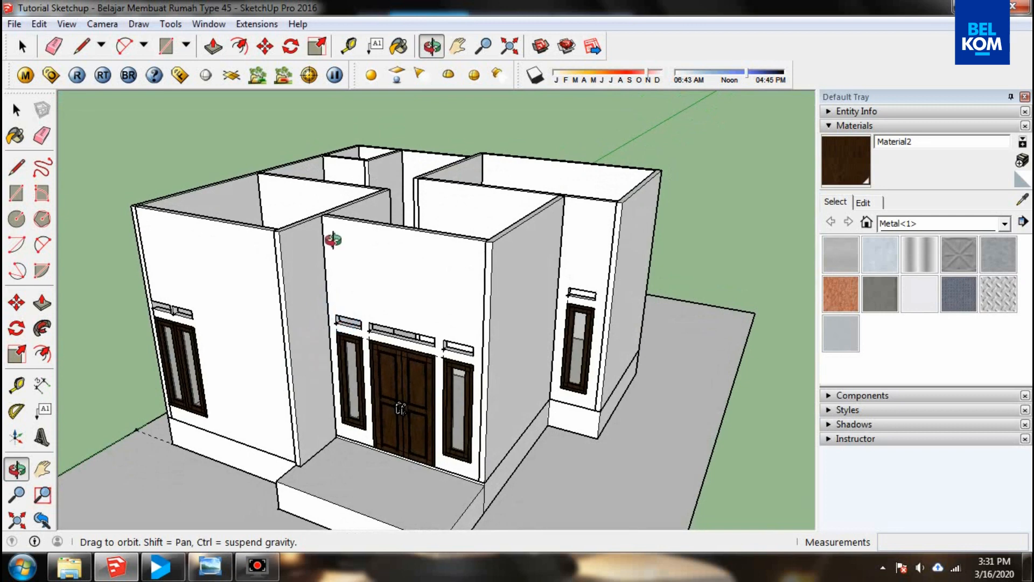
pyautogui.scroll(-2, 339, 133)
pyautogui.scroll(3, 423, 423)
pyautogui.moveTo(411, 431); pyautogui.dragTo(348, 462)
pyautogui.scroll(1, 349, 462)
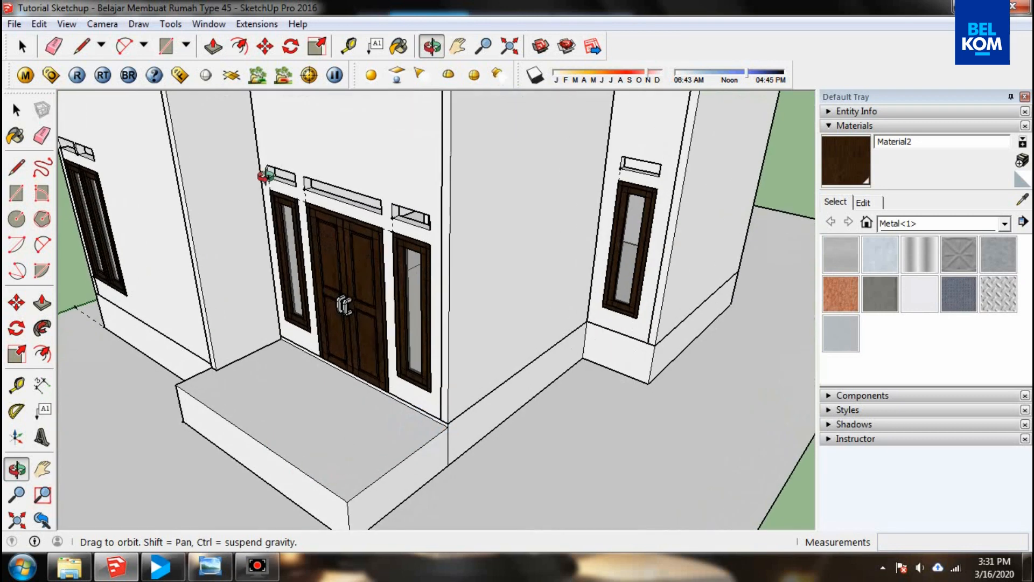
# - Measure the terrace's depth along its side edge, from the house wall corner to the terrace's outer front corner
pyautogui.click(348, 46)
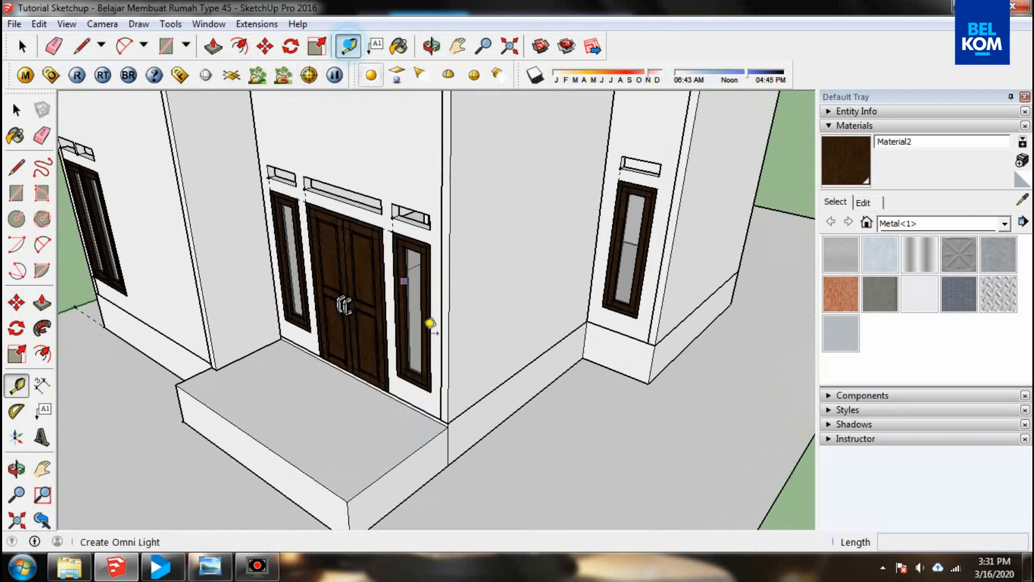
pyautogui.scroll(1, 424, 466)
pyautogui.click(459, 405)
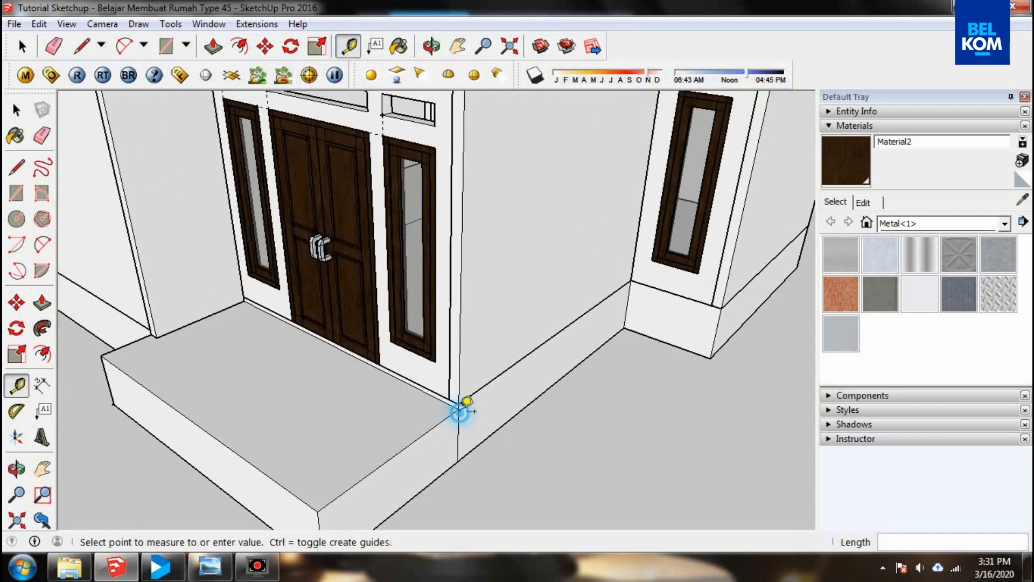
pyautogui.press('Escape')
pyautogui.click(459, 409)
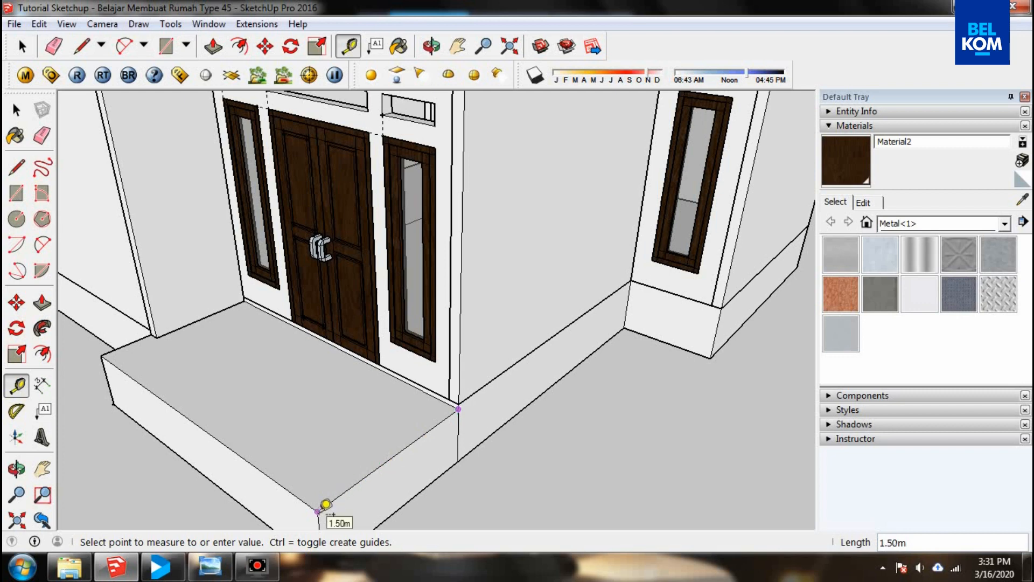
pyautogui.click(432, 47)
pyautogui.moveTo(342, 272); pyautogui.dragTo(327, 459)
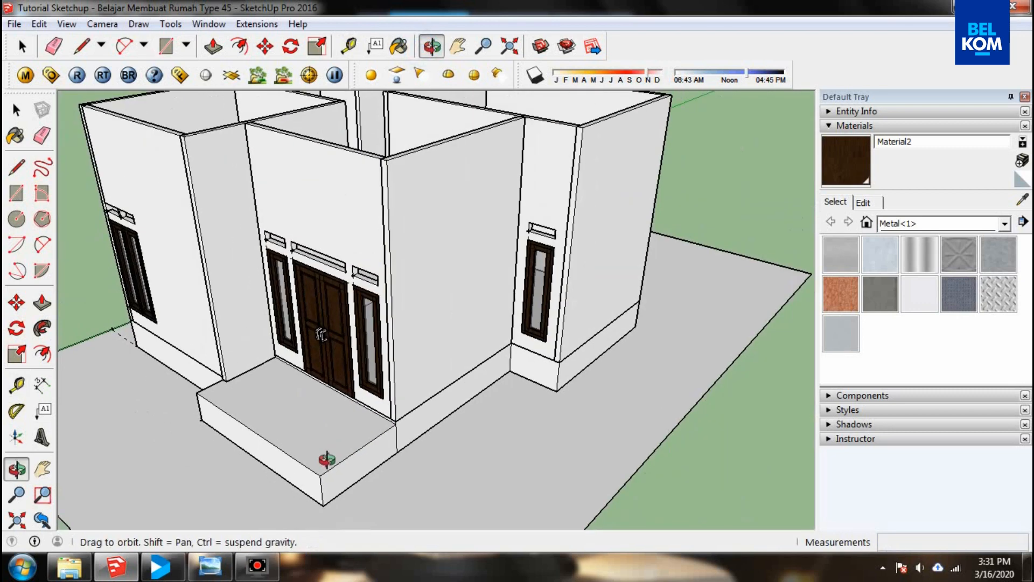
pyautogui.scroll(-5, 280, 447)
pyautogui.scroll(6, 249, 354)
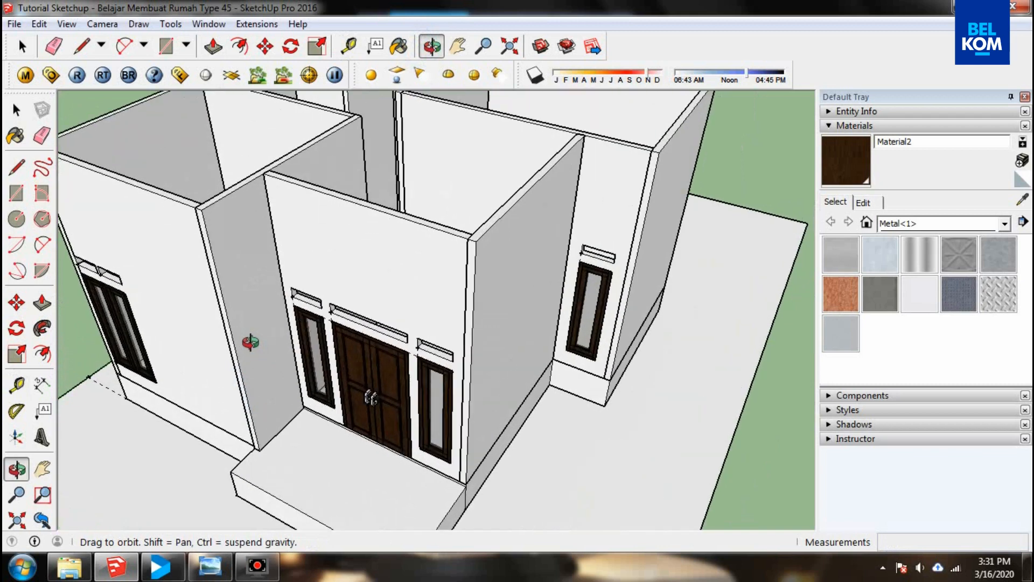
pyautogui.moveTo(250, 339); pyautogui.dragTo(213, 247)
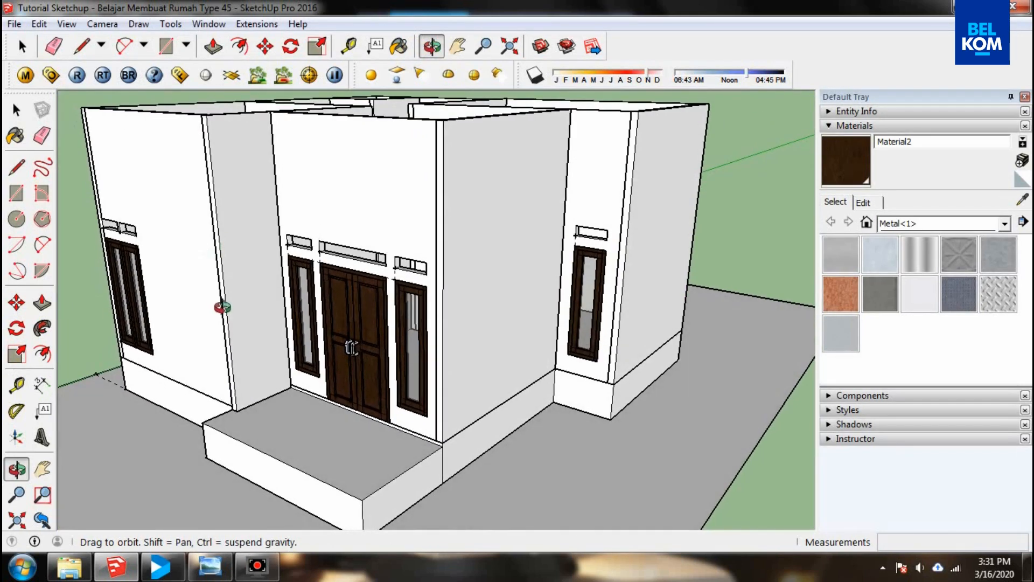
pyautogui.scroll(3, 221, 307)
pyautogui.click(348, 46)
pyautogui.click(525, 499)
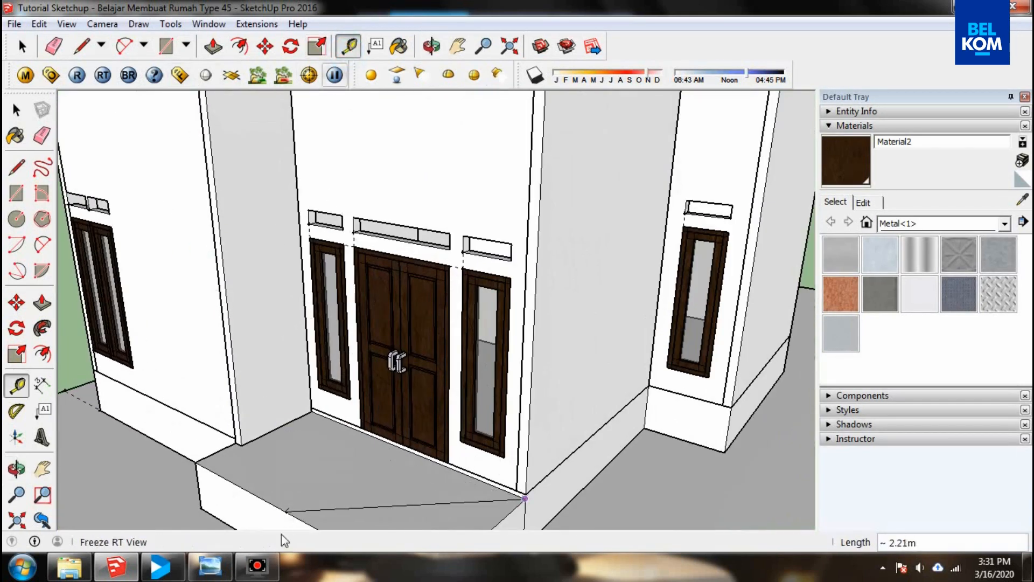
pyautogui.press('Escape')
pyautogui.scroll(-4, 256, 464)
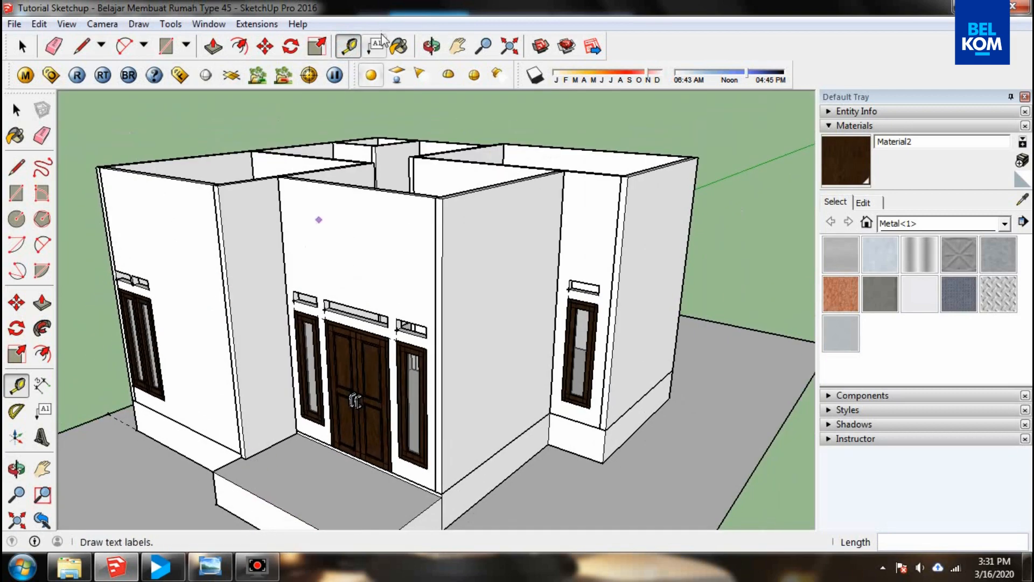
# - Place a guide point 3 m above the terrace corner at the base of the outer wall edge beside the entrance
pyautogui.press('o')
pyautogui.moveTo(362, 111); pyautogui.dragTo(434, 379)
pyautogui.click(348, 46)
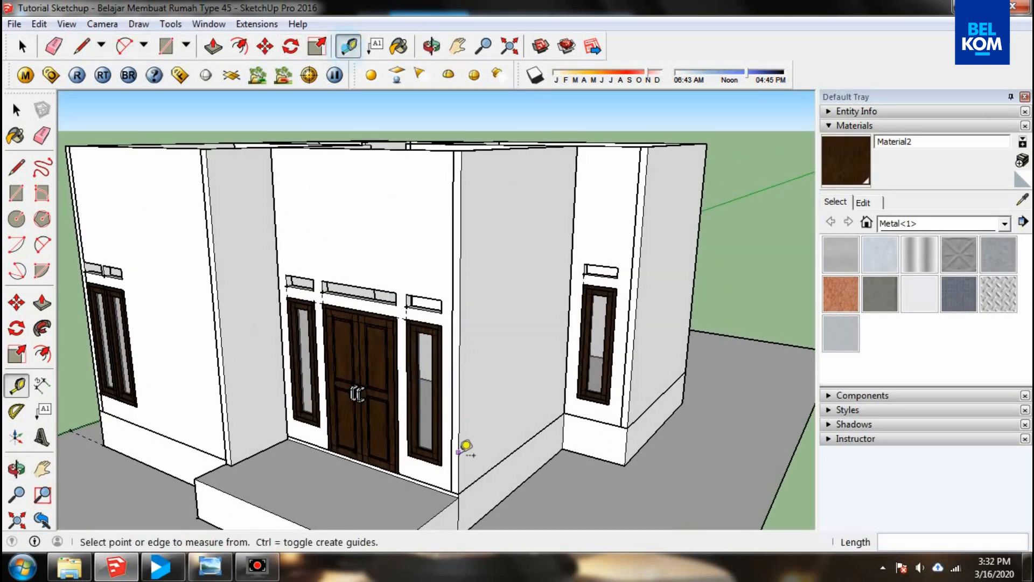
pyautogui.scroll(5, 465, 486)
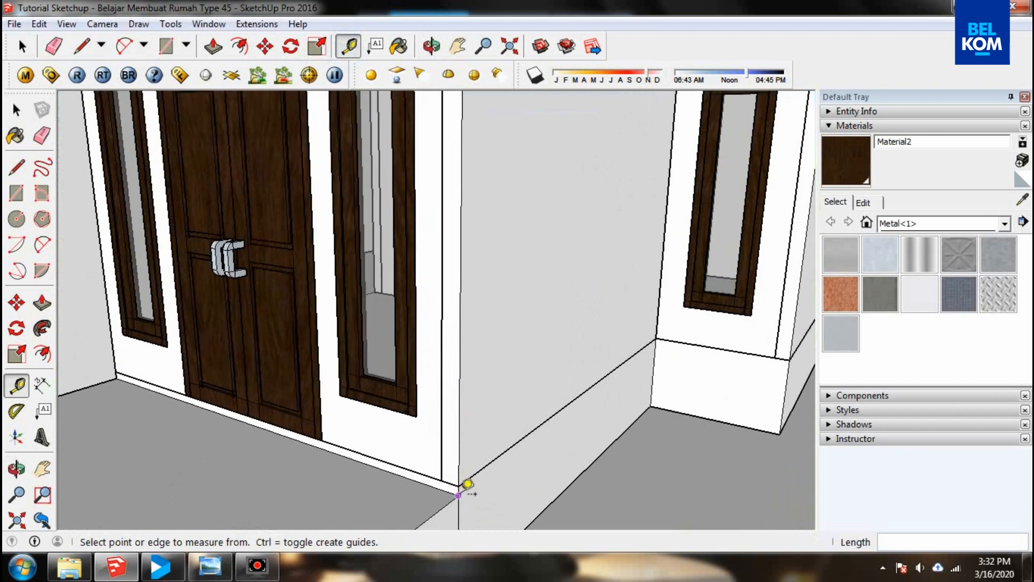
pyautogui.click(459, 483)
pyautogui.scroll(-4, 464, 477)
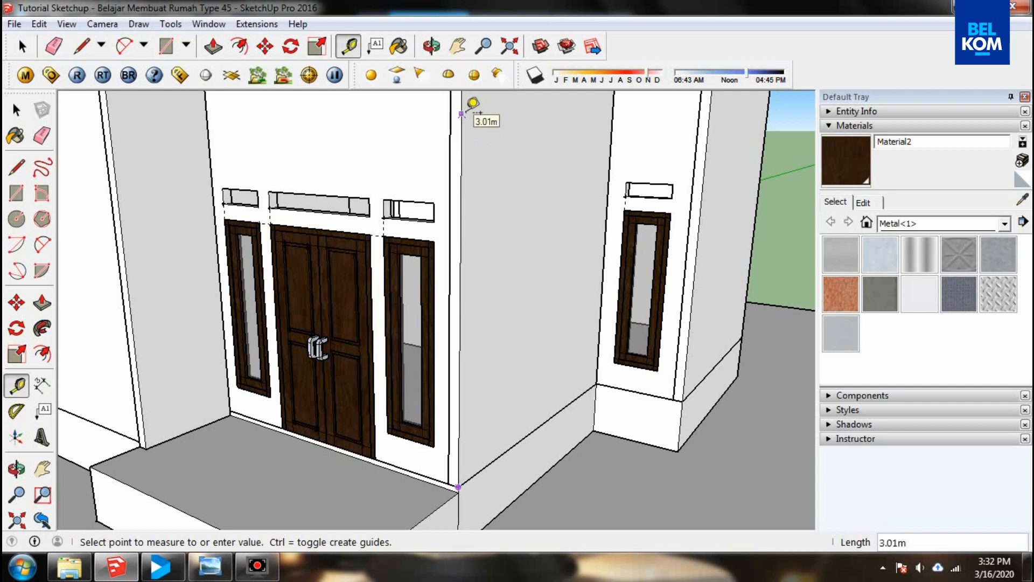
pyautogui.press('Return')
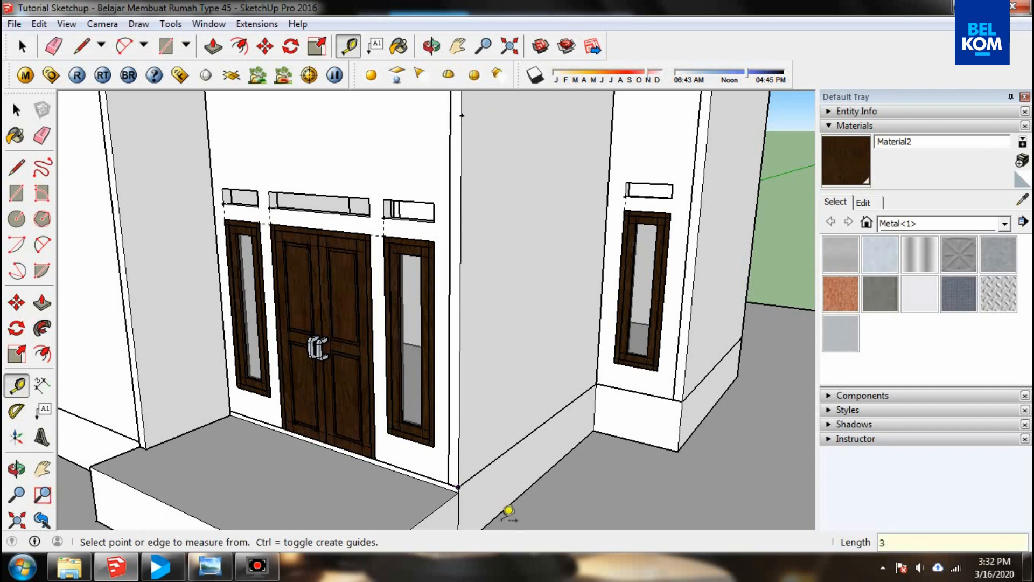
# - Draw a rectangular column footprint, 0.3 m on one side, at the terrace's front corner nearest the projecting wall
pyautogui.click(432, 45)
pyautogui.moveTo(295, 240); pyautogui.dragTo(274, 245)
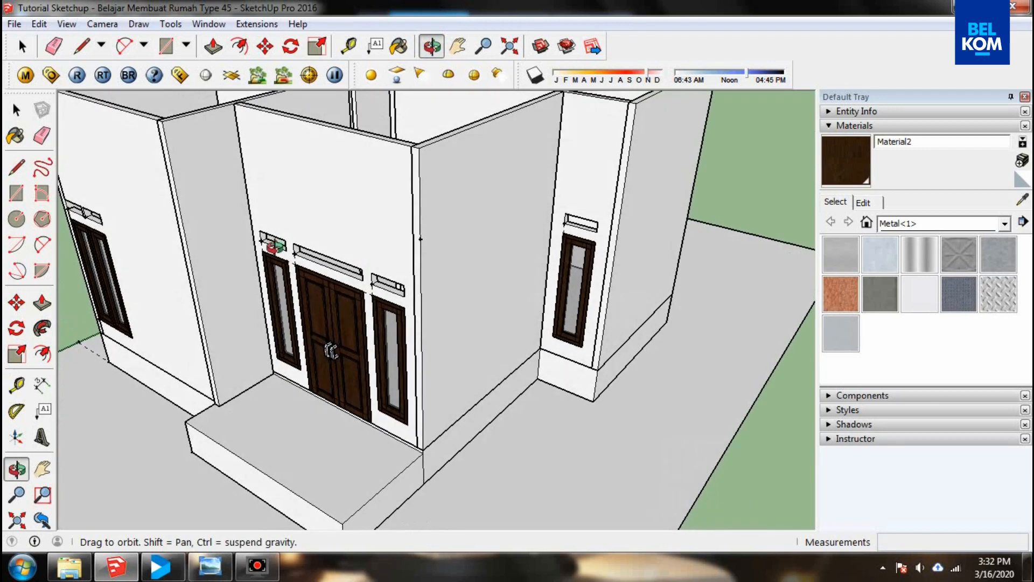
pyautogui.scroll(2, 218, 238)
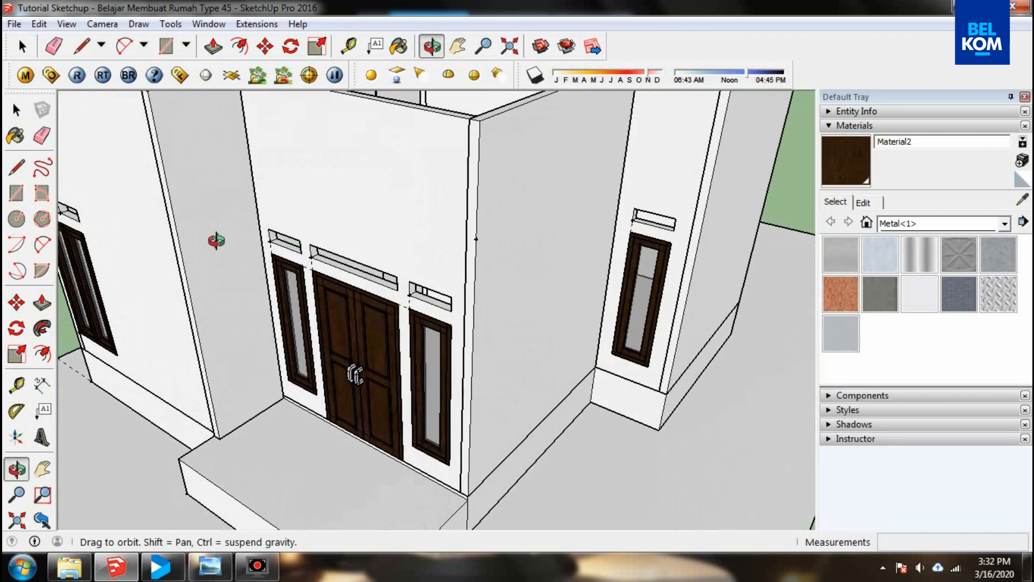
pyautogui.moveTo(216, 241); pyautogui.dragTo(188, 207)
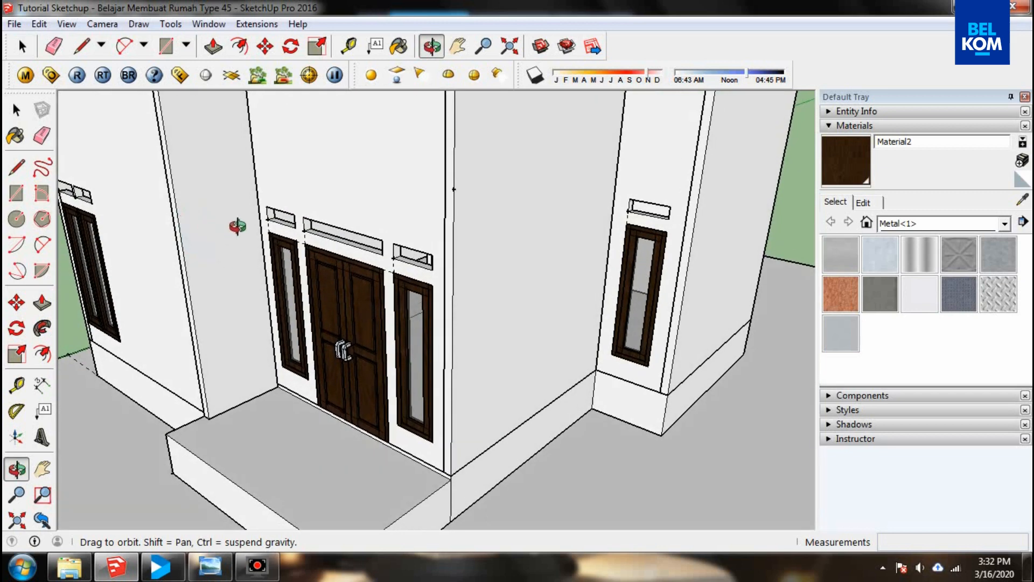
pyautogui.moveTo(237, 226); pyautogui.dragTo(218, 402)
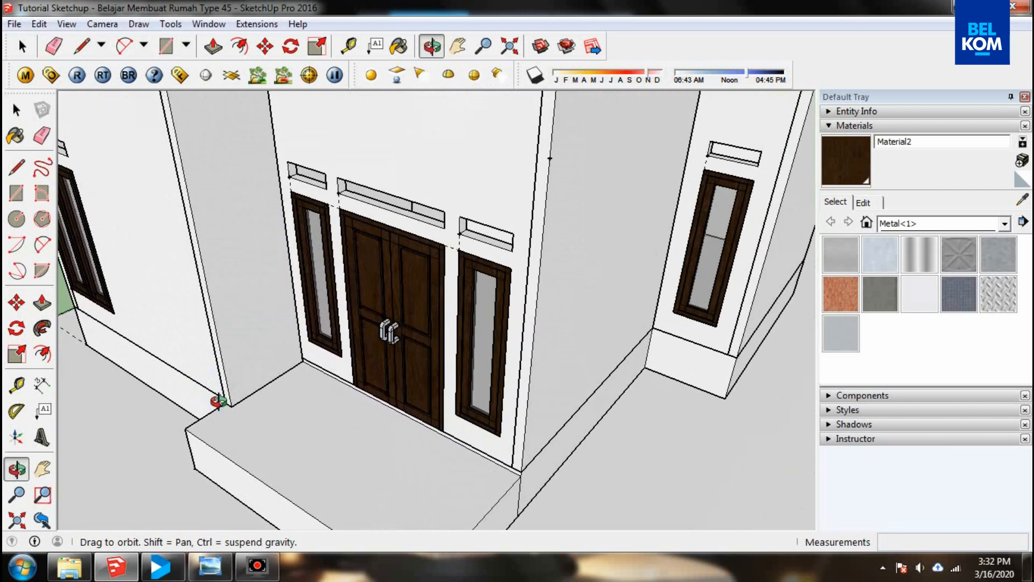
pyautogui.scroll(3, 200, 424)
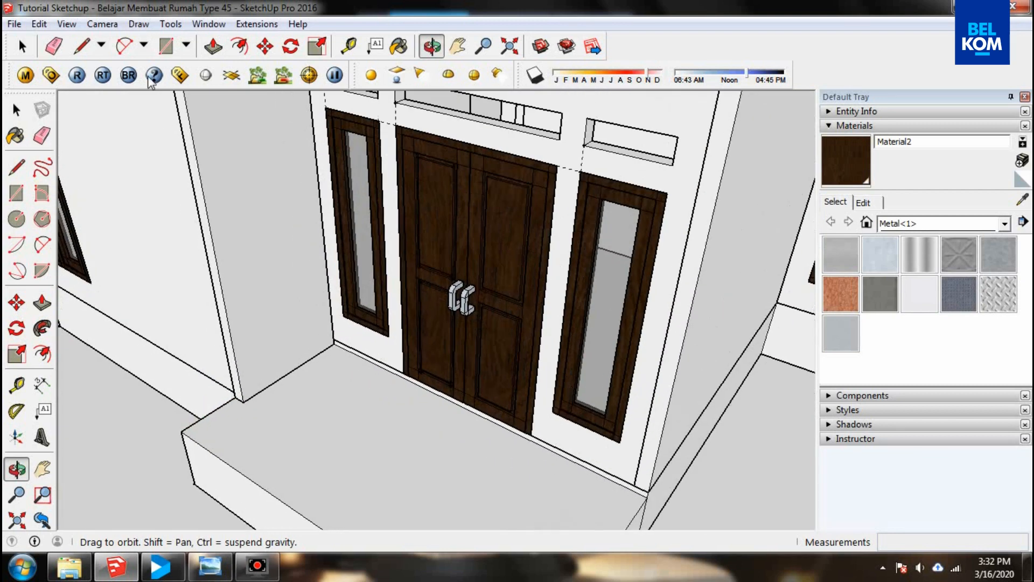
pyautogui.click(166, 46)
pyautogui.scroll(3, 222, 389)
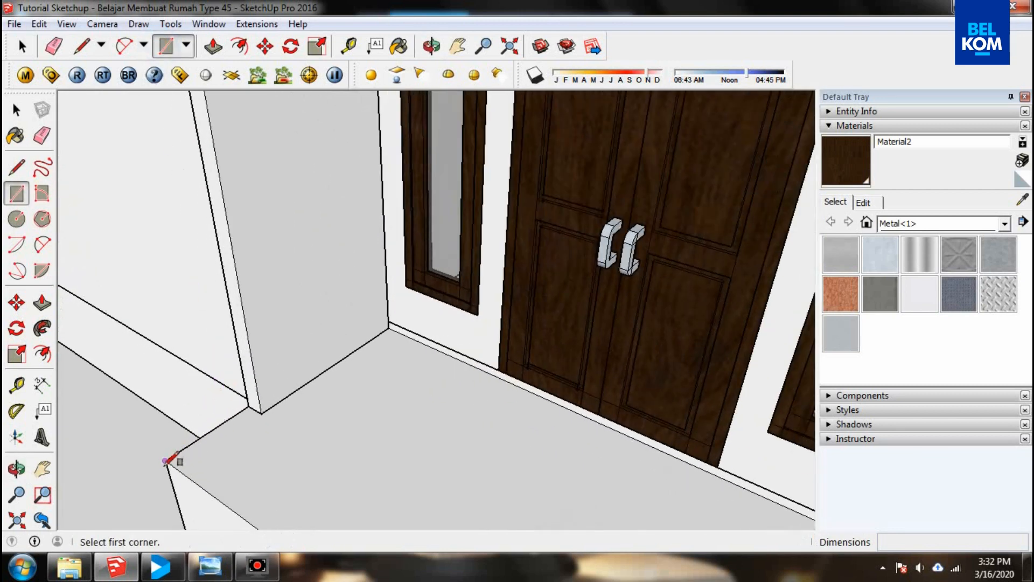
pyautogui.click(165, 461)
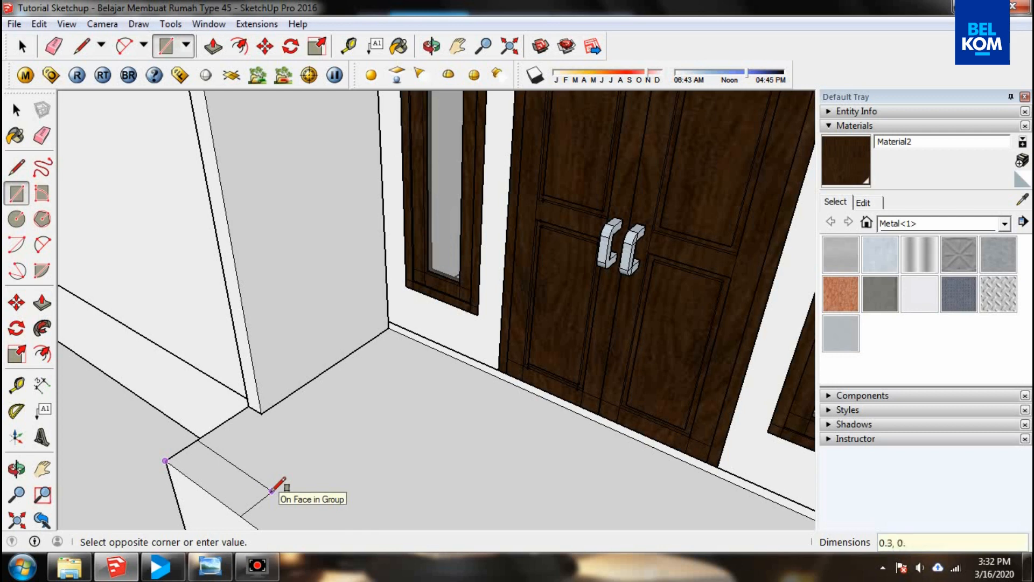
pyautogui.press('Return')
pyautogui.scroll(-8, 280, 493)
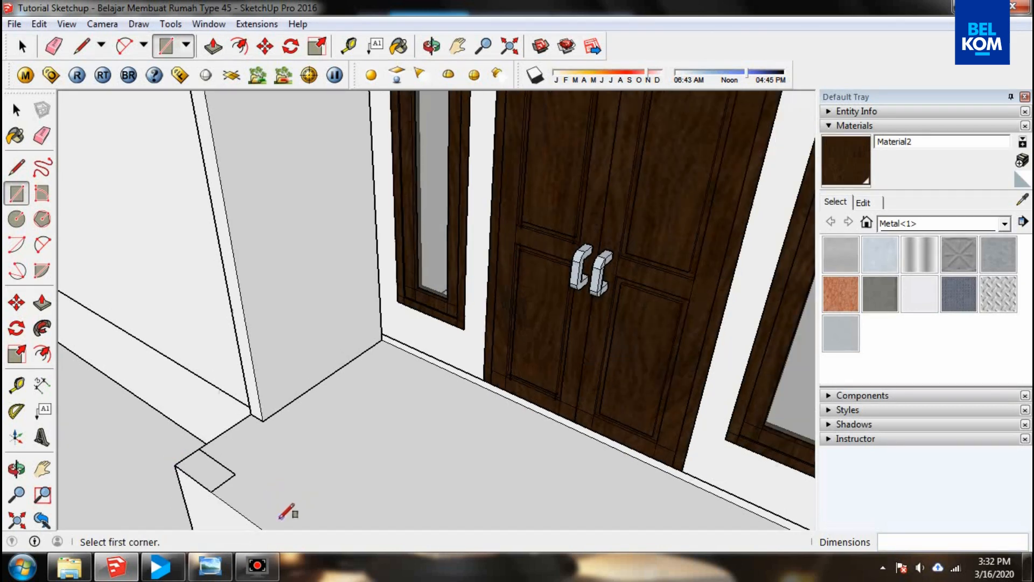
# - Push/Pull the column footprint upward to the height of the guide point on the wall edge
pyautogui.click(214, 46)
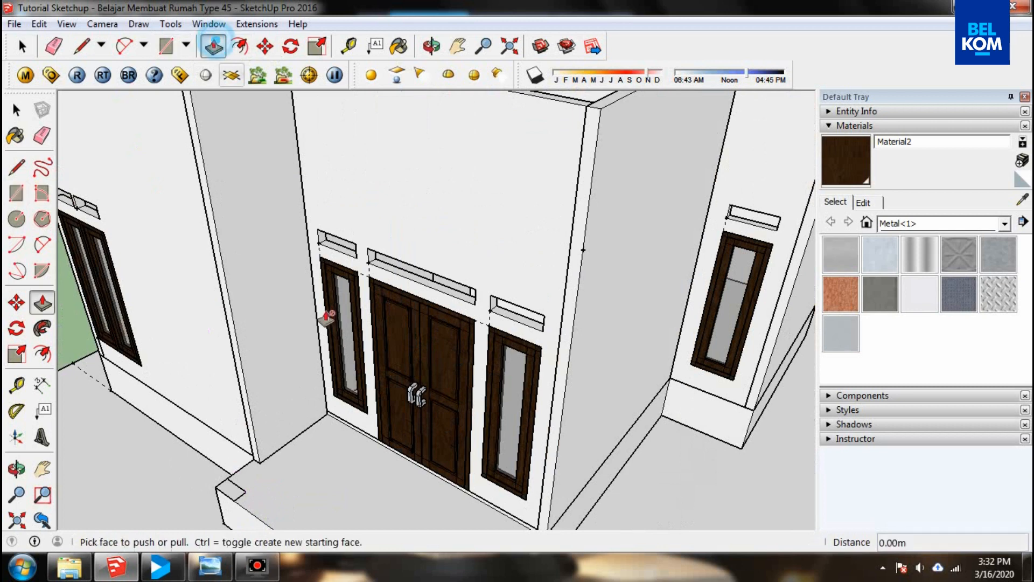
pyautogui.click(231, 490)
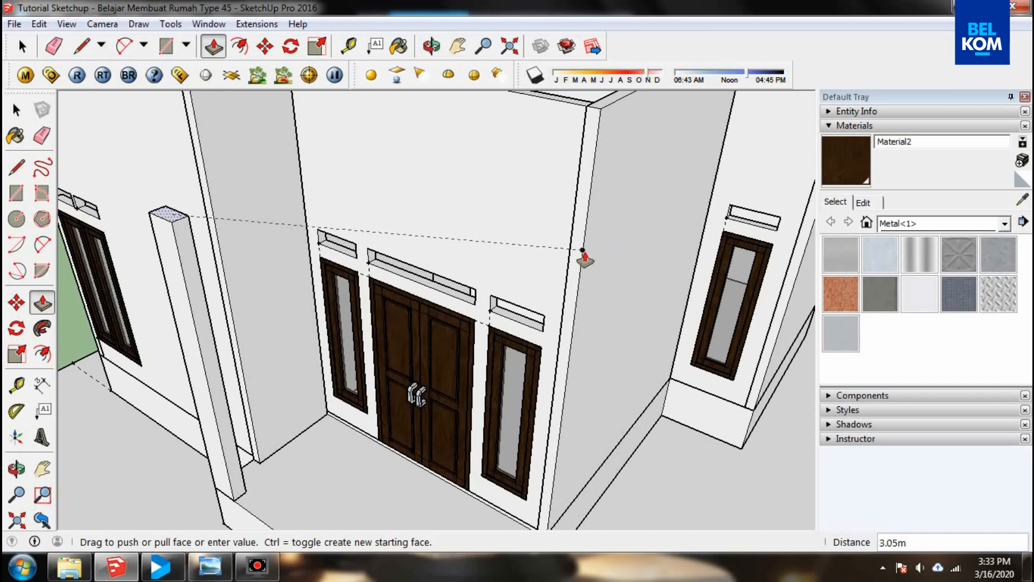
pyautogui.click(583, 251)
# - Select all faces and edges of the column and make them a group
pyautogui.click(428, 50)
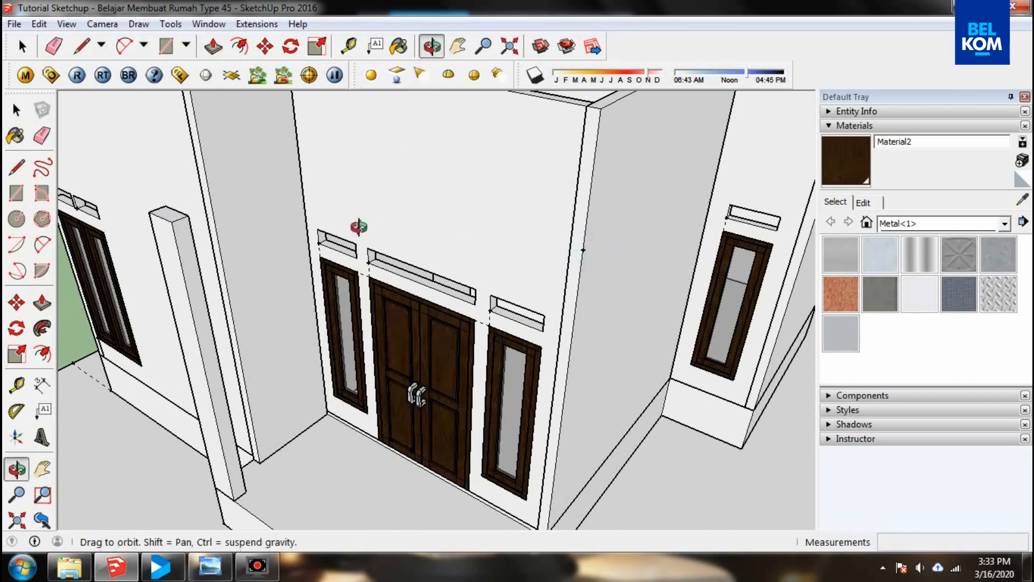
pyautogui.scroll(-3, 358, 227)
pyautogui.moveTo(299, 252); pyautogui.dragTo(528, 311)
pyautogui.scroll(2, 527, 318)
pyautogui.moveTo(467, 428); pyautogui.dragTo(358, 477)
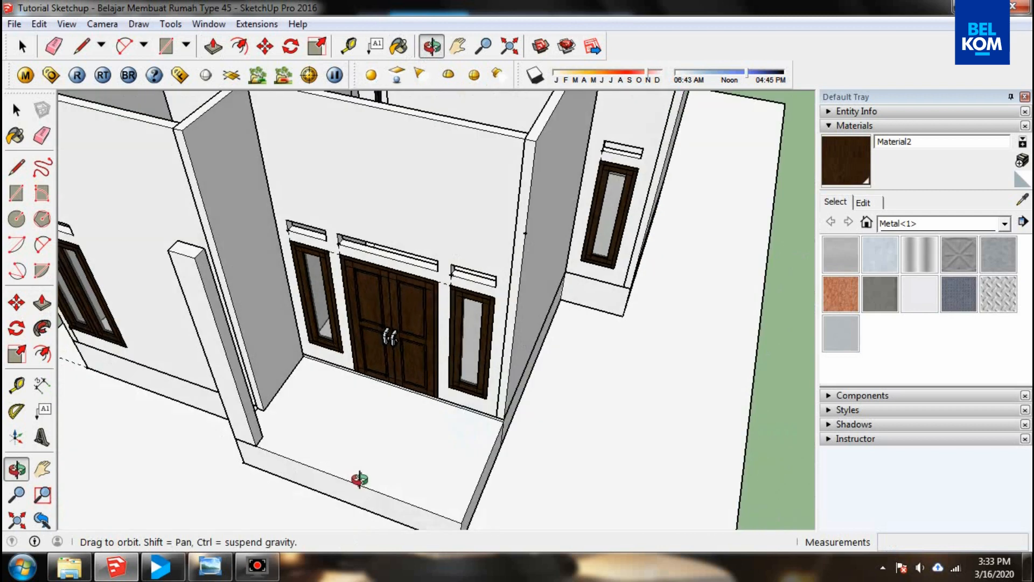
pyautogui.scroll(2, 345, 377)
pyautogui.click(22, 47)
pyautogui.click(139, 188)
pyautogui.tripleClick(139, 189)
pyautogui.rightClick(140, 187)
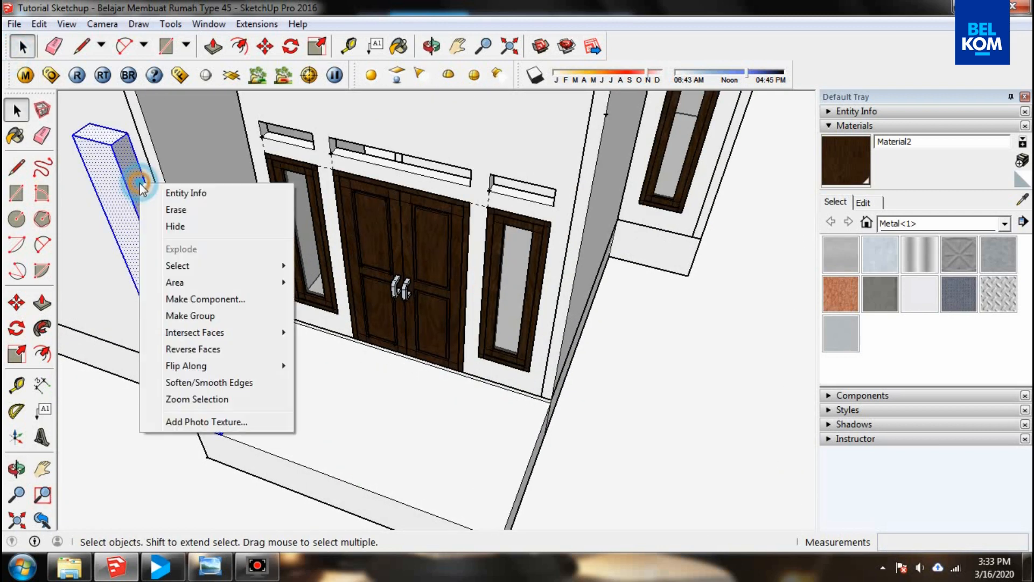
pyautogui.click(205, 314)
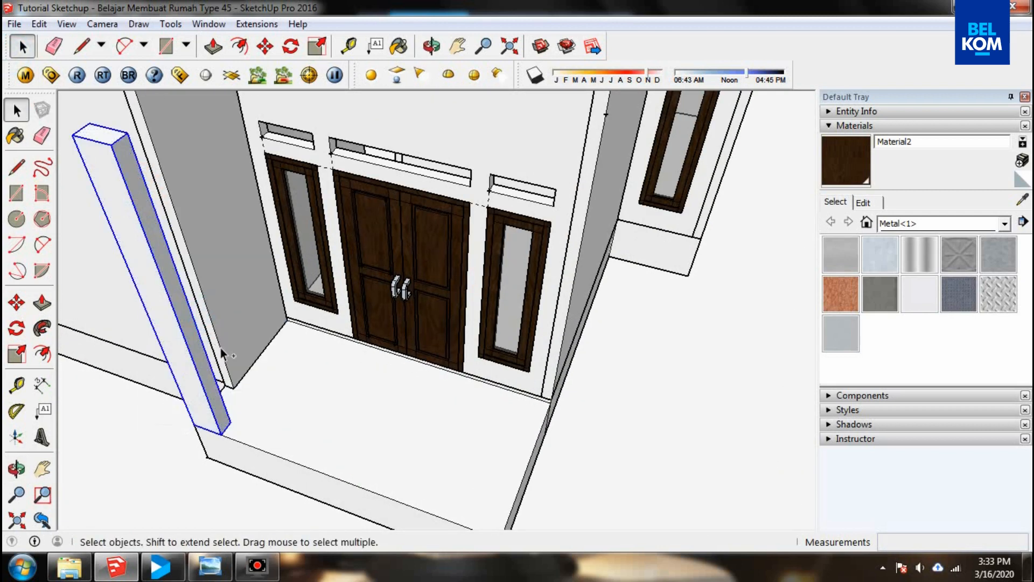
# - Copy the column group and paste it onto the terrace near the opposite front corner
pyautogui.scroll(3, 387, 403)
pyautogui.hotkey('ctrl', 'c')
pyautogui.hotkey('ctrl', 'v')
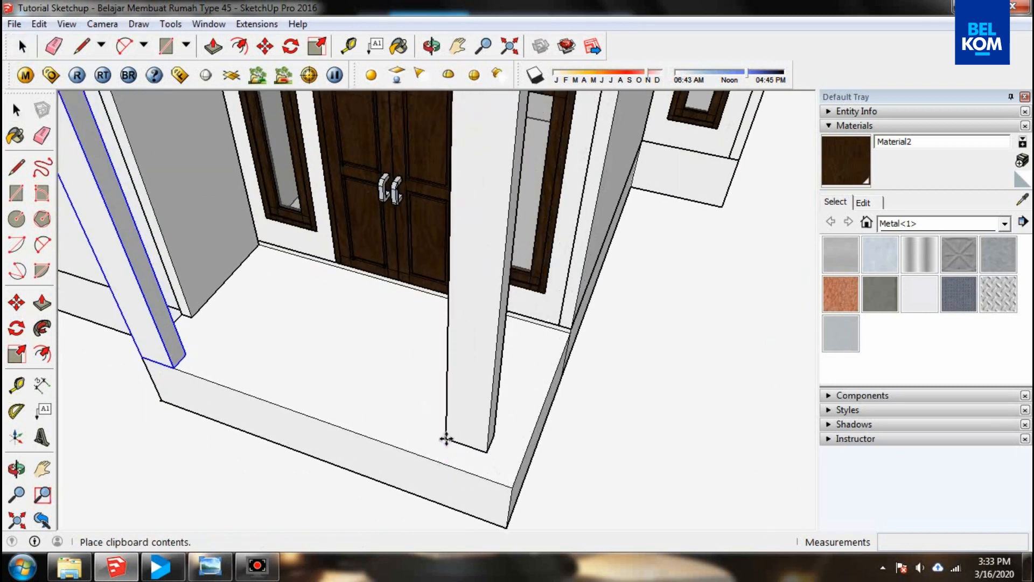
pyautogui.click(446, 438)
# - Move the copied column by its outer base corner onto the terrace's outer front corner
pyautogui.press('m')
pyautogui.scroll(4, 404, 404)
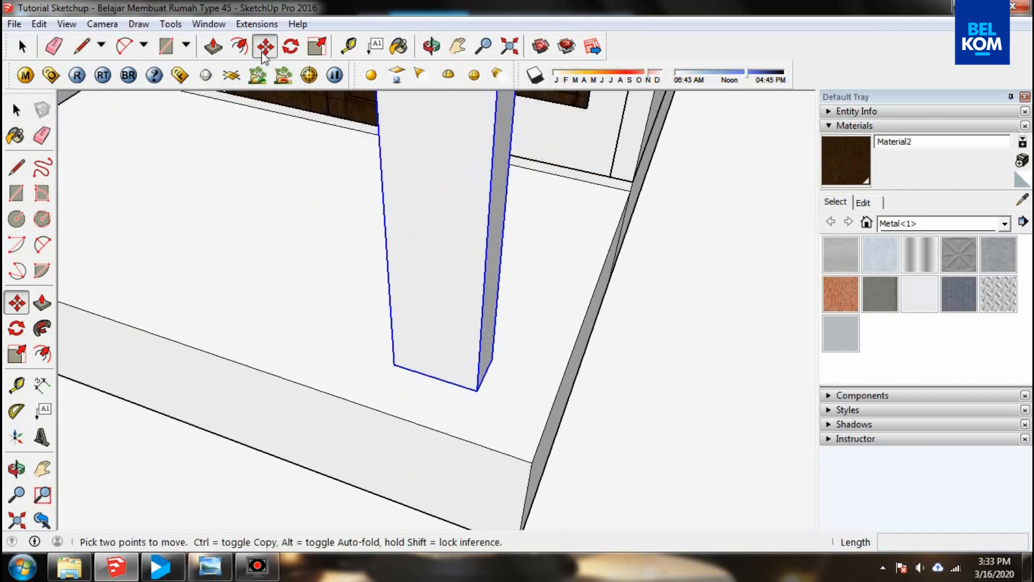
pyautogui.scroll(1, 491, 400)
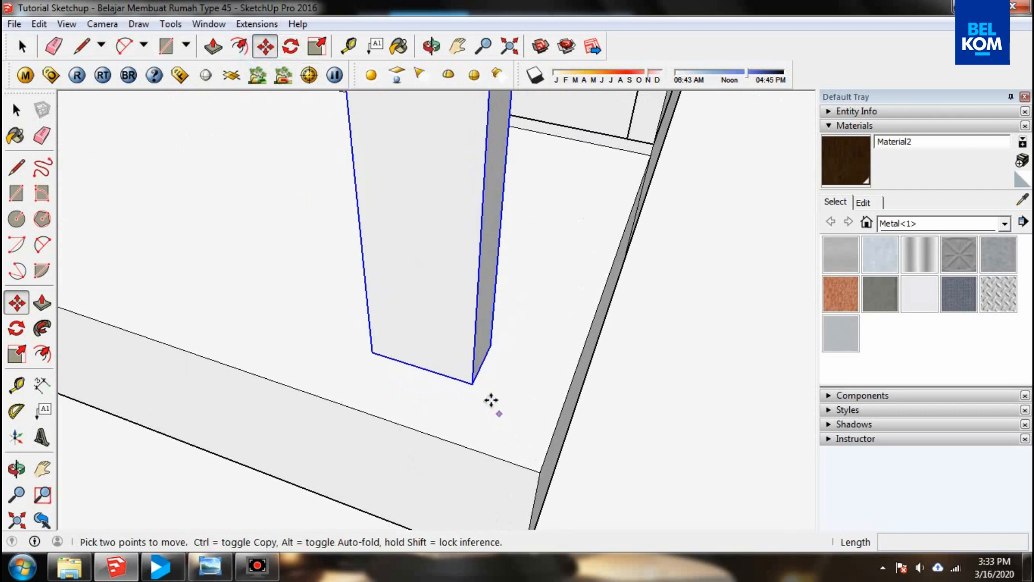
pyautogui.click(474, 384)
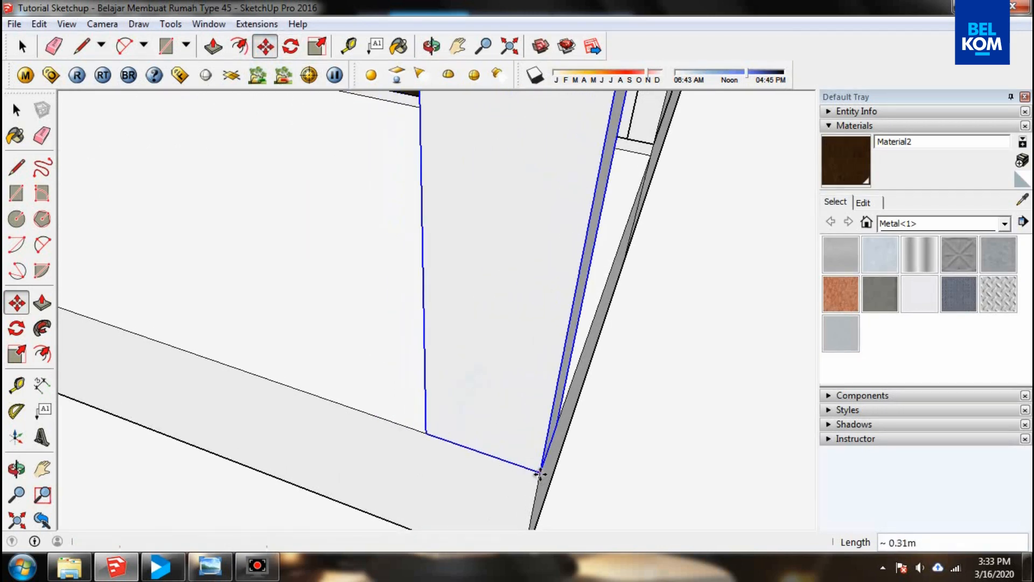
pyautogui.click(541, 475)
pyautogui.scroll(-6, 519, 492)
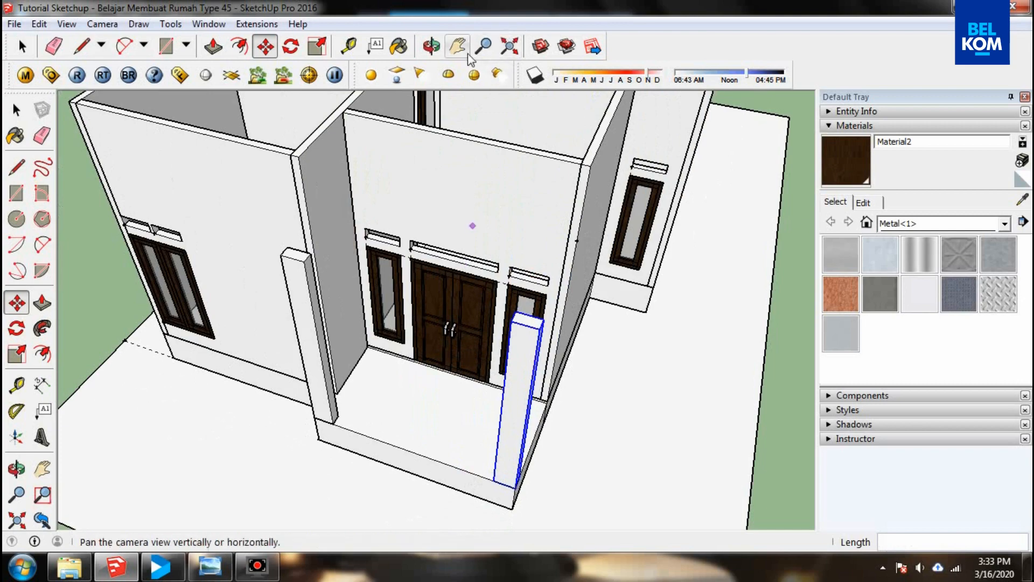
# - Draw a 3.00 m by 1.50 m rectangle over the terrace from the first column's outer top corner to the guide point on the wall
pyautogui.click(429, 47)
pyautogui.moveTo(342, 318); pyautogui.dragTo(178, 270)
pyautogui.moveTo(466, 296); pyautogui.dragTo(320, 261)
pyautogui.click(166, 46)
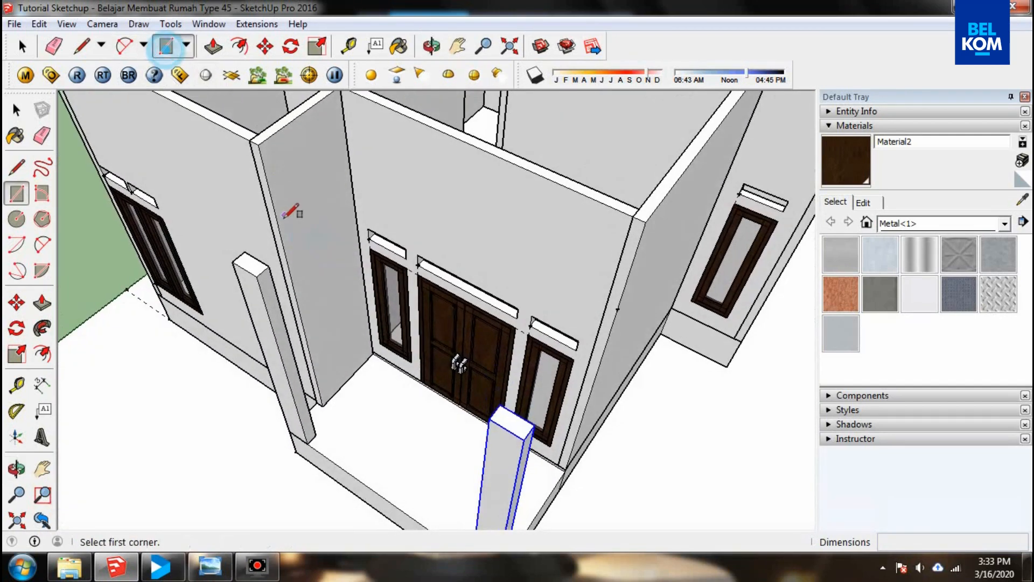
pyautogui.scroll(2, 291, 209)
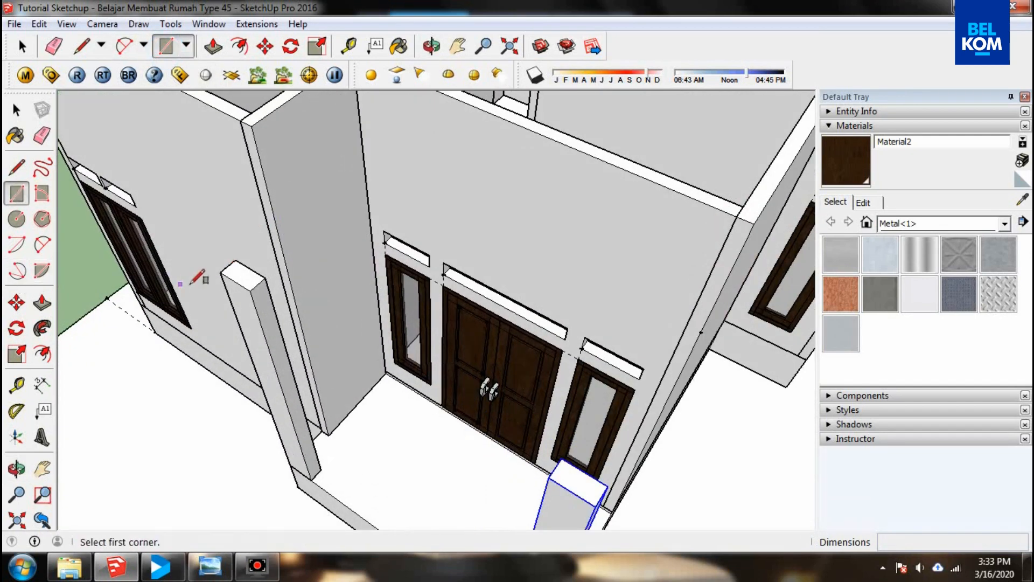
pyautogui.click(219, 272)
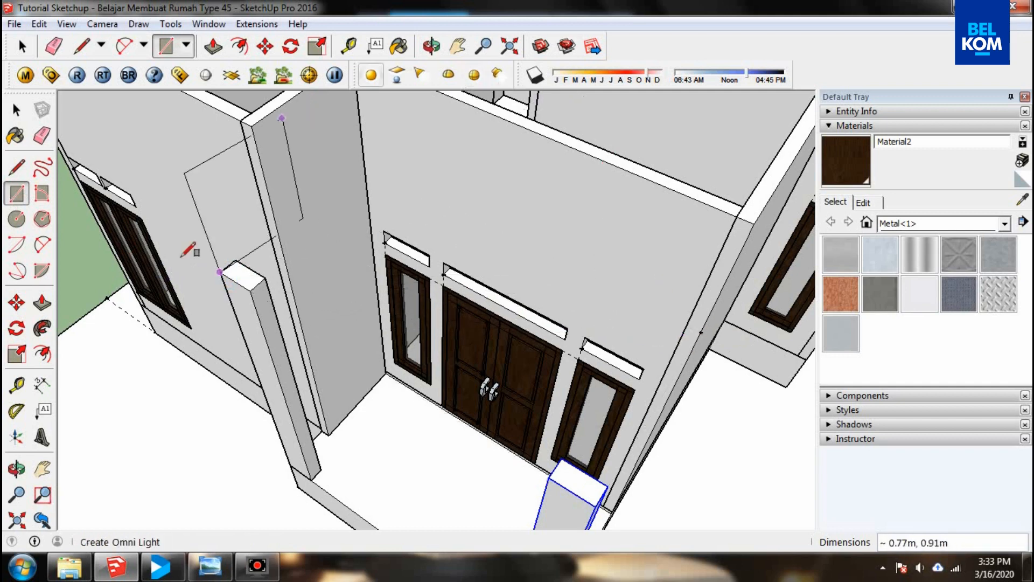
pyautogui.scroll(2, 208, 279)
pyautogui.scroll(2, 209, 279)
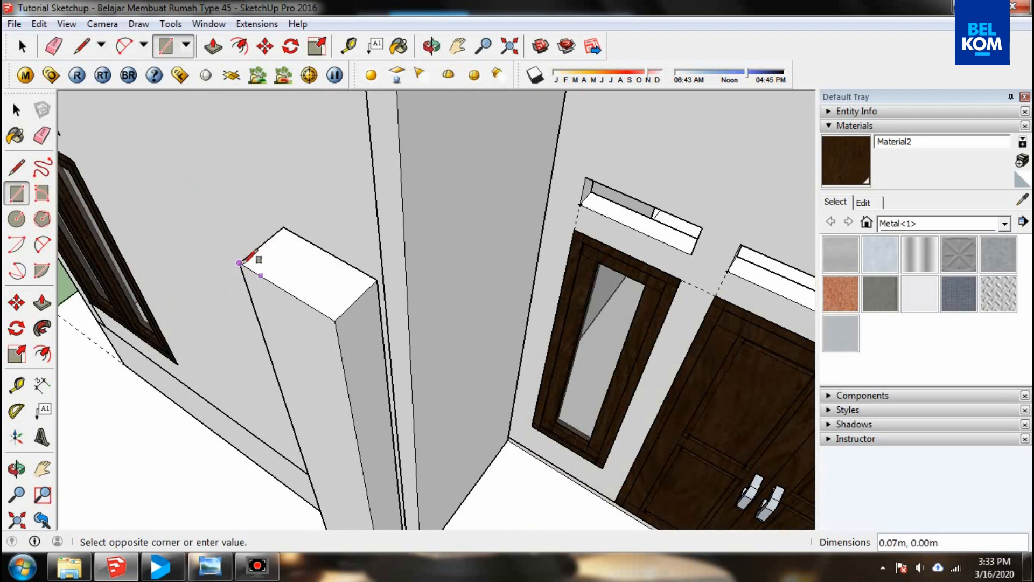
pyautogui.scroll(-5, 240, 262)
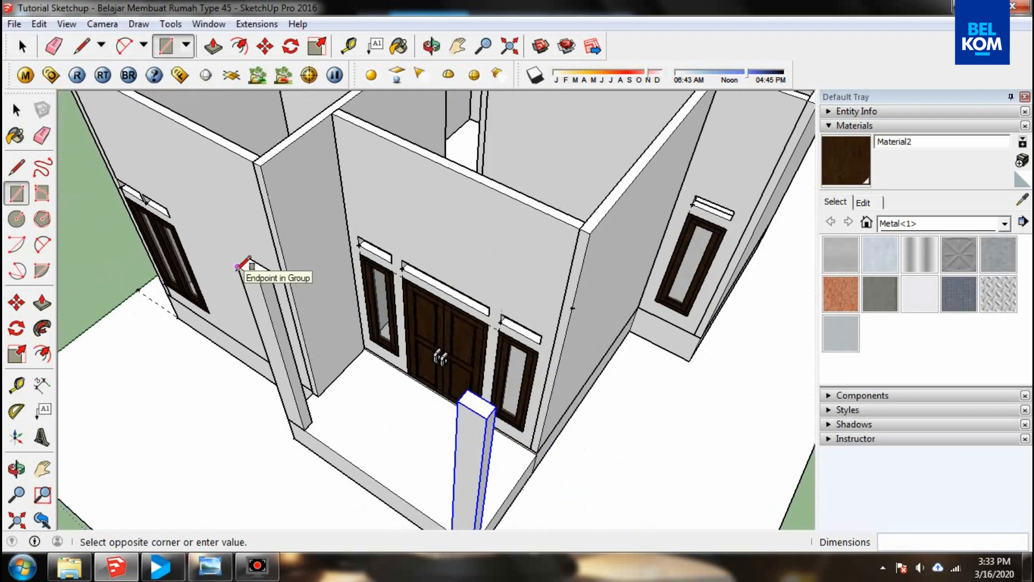
pyautogui.scroll(4, 500, 343)
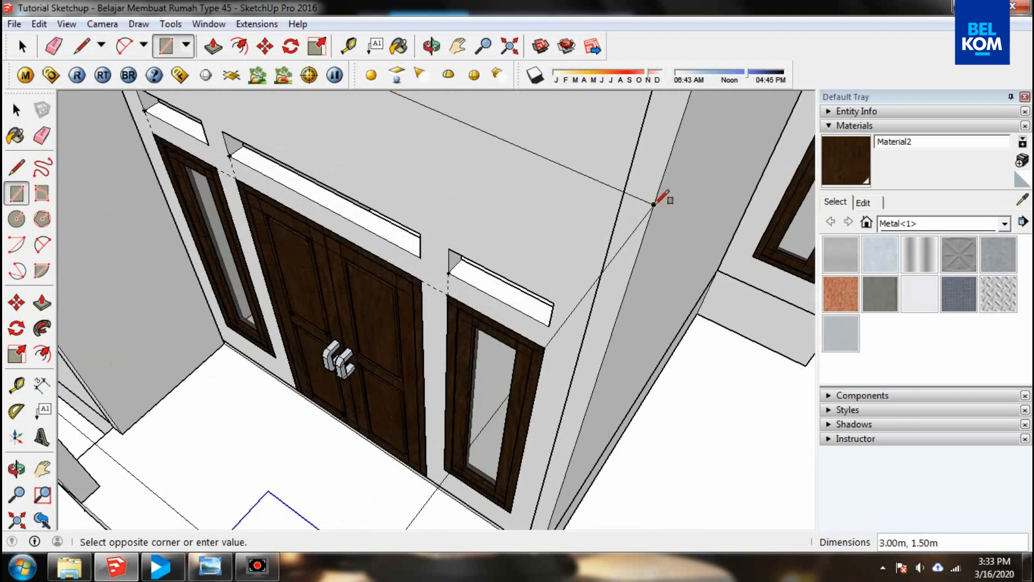
pyautogui.click(655, 200)
pyautogui.scroll(-3, 487, 162)
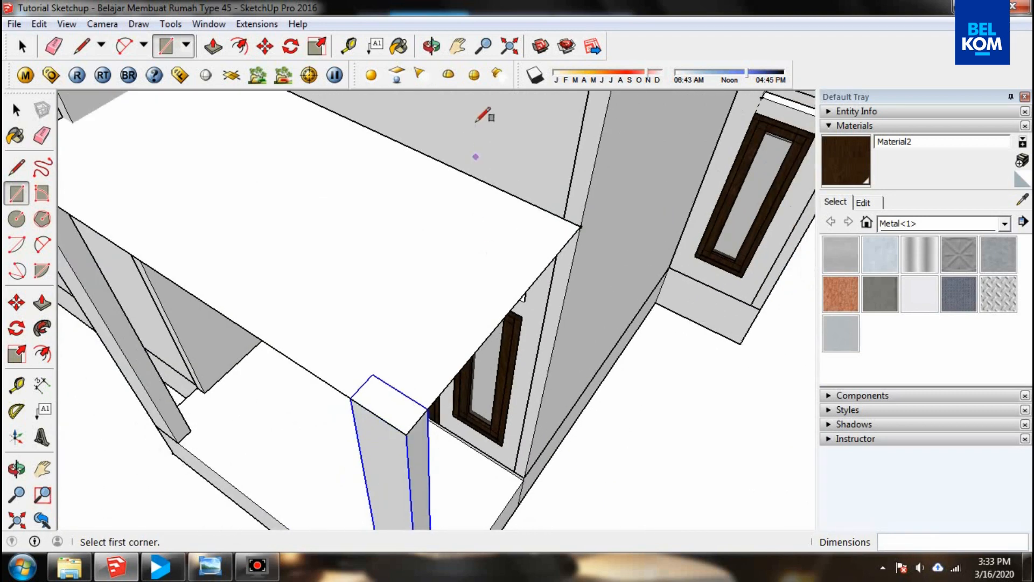
# - Push/Pull the rectangle above the columns upward by 0.10 m to form the canopy slab
pyautogui.click(432, 47)
pyautogui.moveTo(388, 481); pyautogui.dragTo(345, 482)
pyautogui.scroll(3, 316, 209)
pyautogui.moveTo(294, 316); pyautogui.dragTo(190, 300)
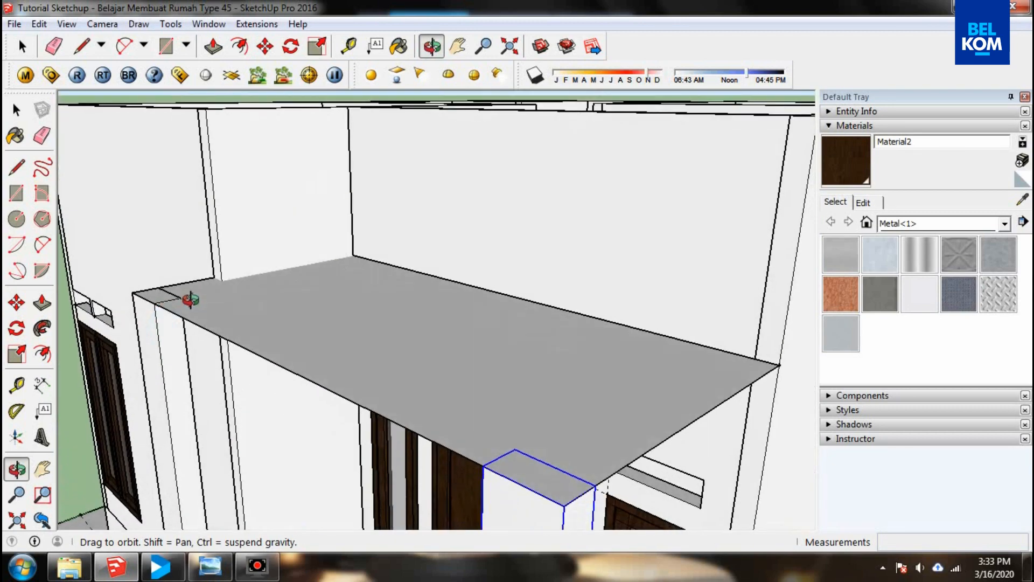
pyautogui.click(213, 46)
pyautogui.click(273, 309)
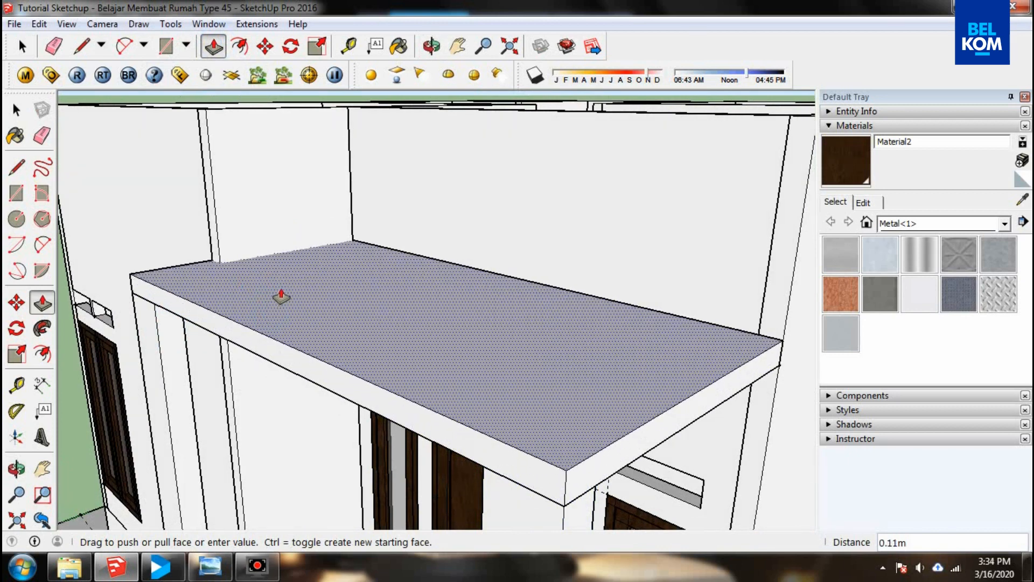
pyautogui.press('Return')
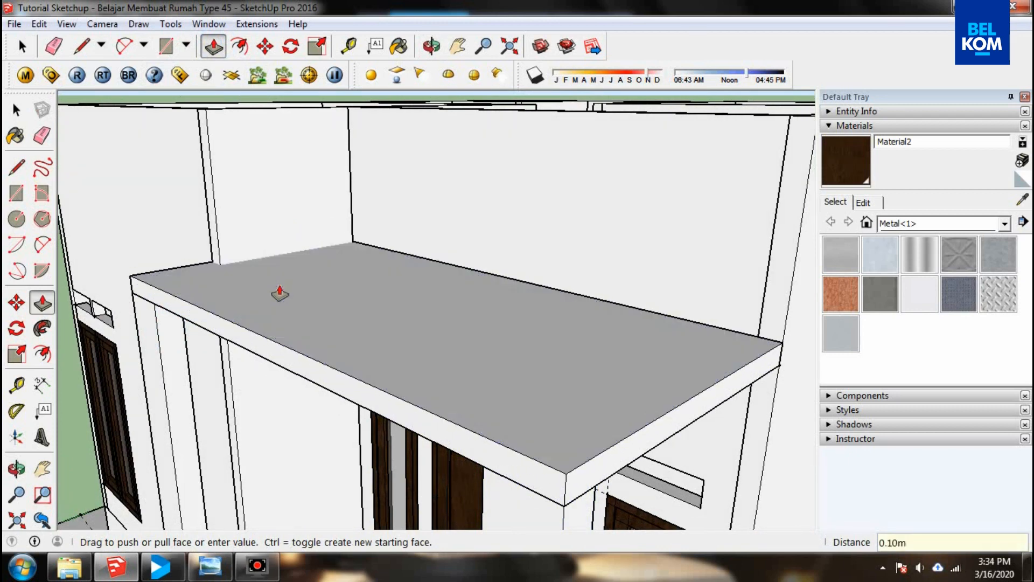
# - Make the canopy slab above the two porch columns a group
pyautogui.click(431, 46)
pyautogui.moveTo(439, 157); pyautogui.dragTo(362, 316)
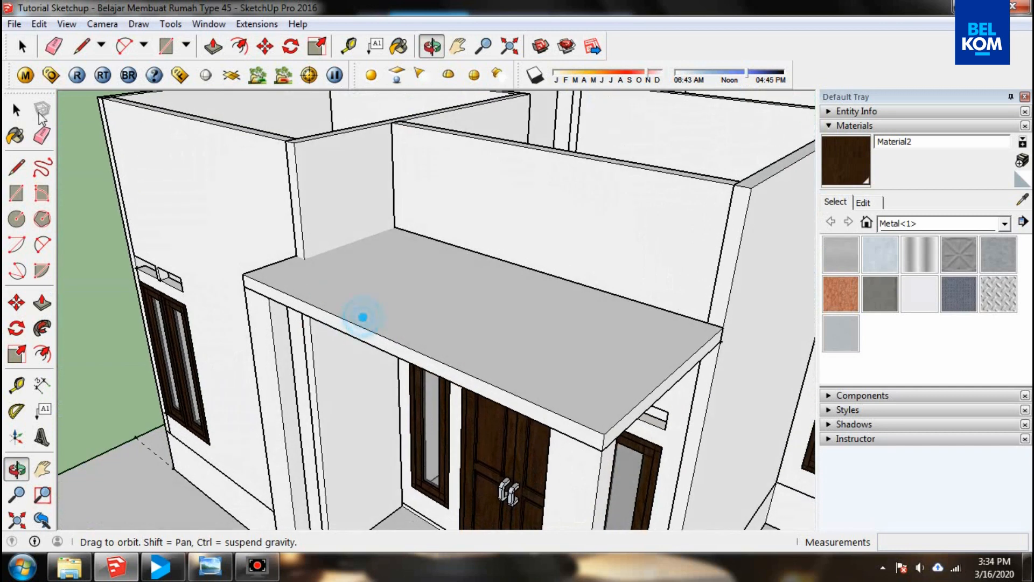
pyautogui.click(16, 110)
pyautogui.scroll(1, 415, 339)
pyautogui.scroll(2, 428, 337)
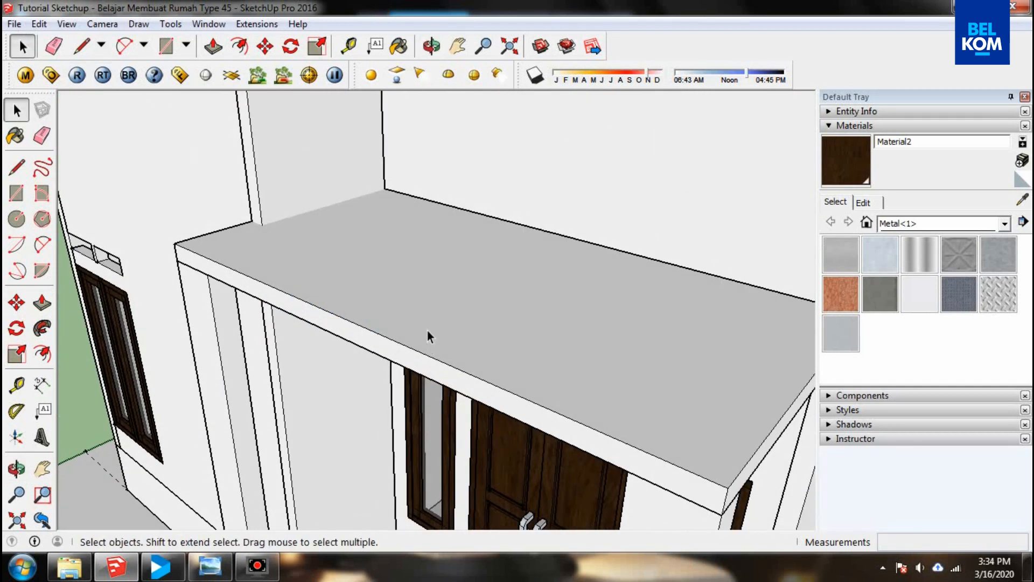
pyautogui.click(348, 289)
pyautogui.rightClick(349, 290)
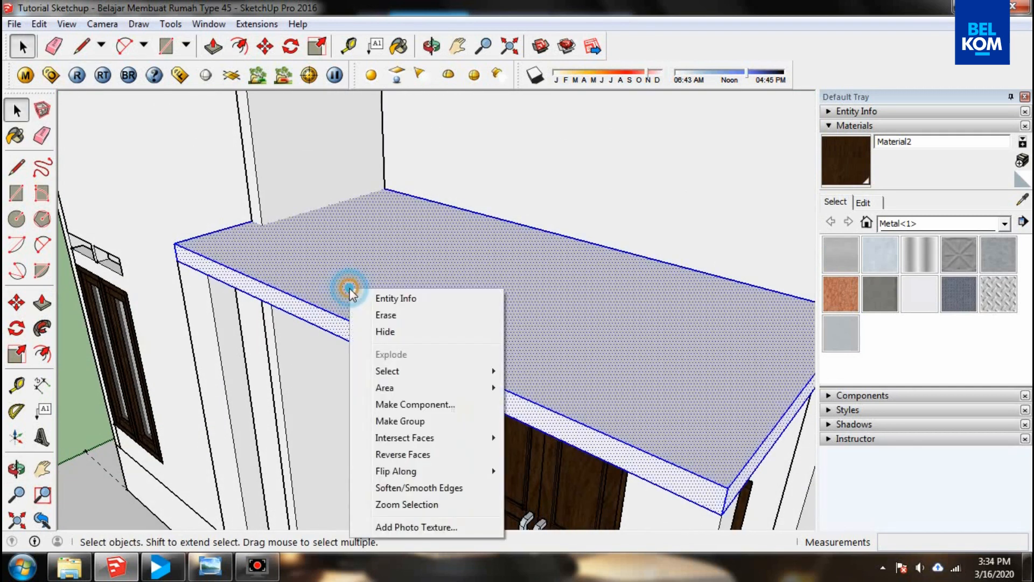
pyautogui.click(383, 420)
pyautogui.scroll(-5, 169, 314)
pyautogui.scroll(3, 277, 296)
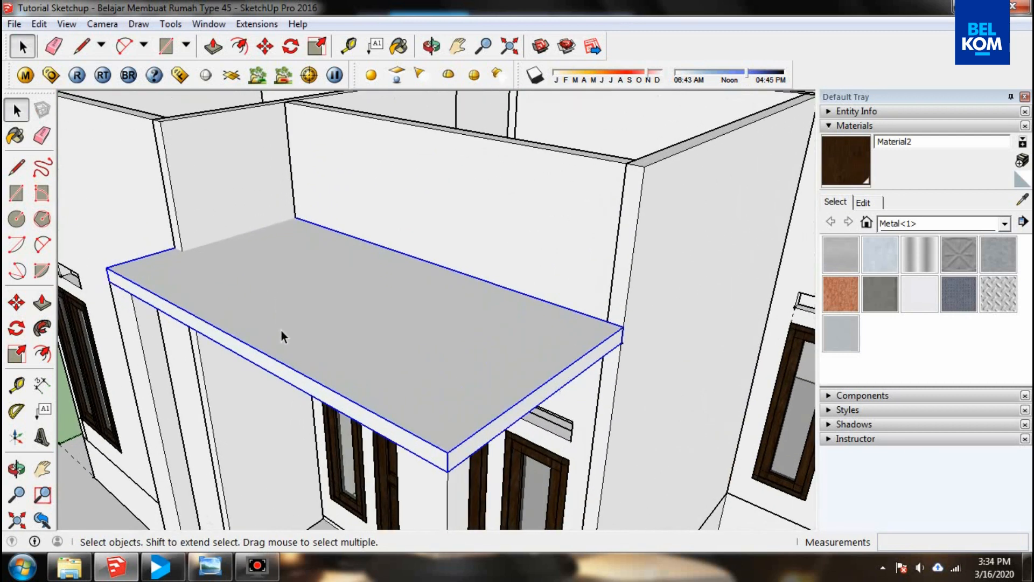
# - Copy the canopy slab group 0.90 m straight up from its rear corner to the top corner of the wall, then deselect it
pyautogui.click(39, 24)
pyautogui.click(81, 131)
pyautogui.click(265, 47)
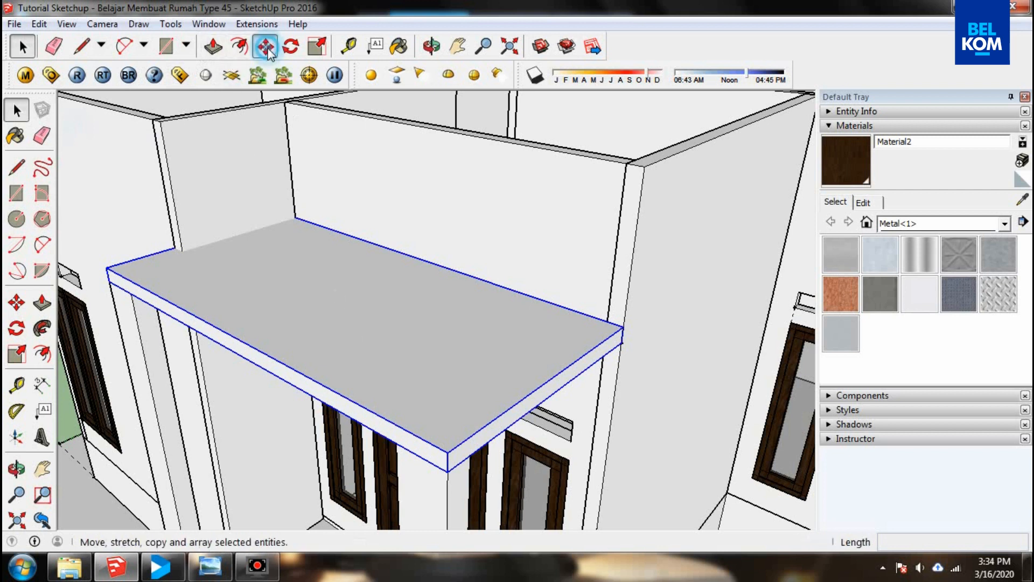
pyautogui.click(621, 327)
pyautogui.press('ctrl')
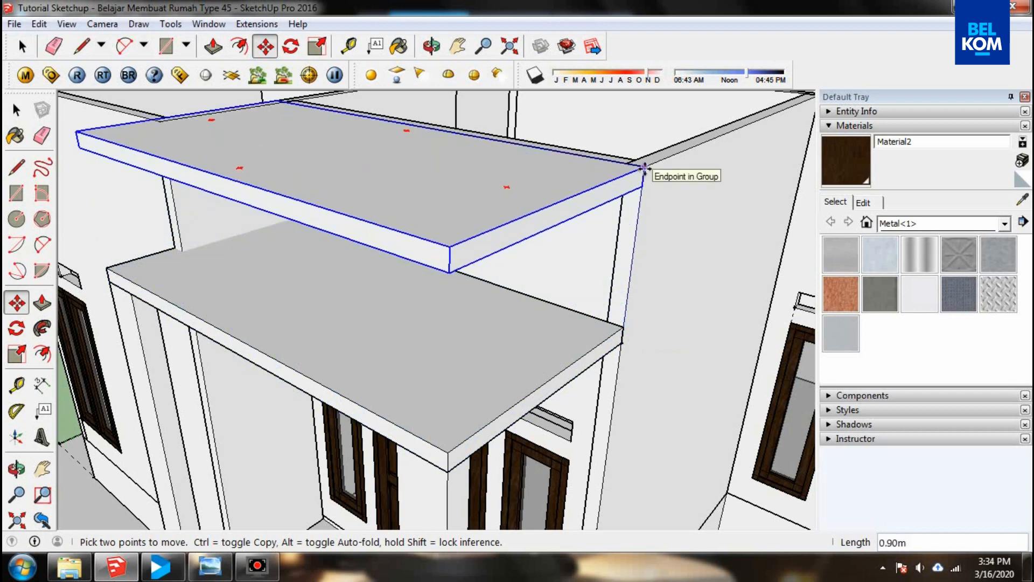
pyautogui.click(644, 168)
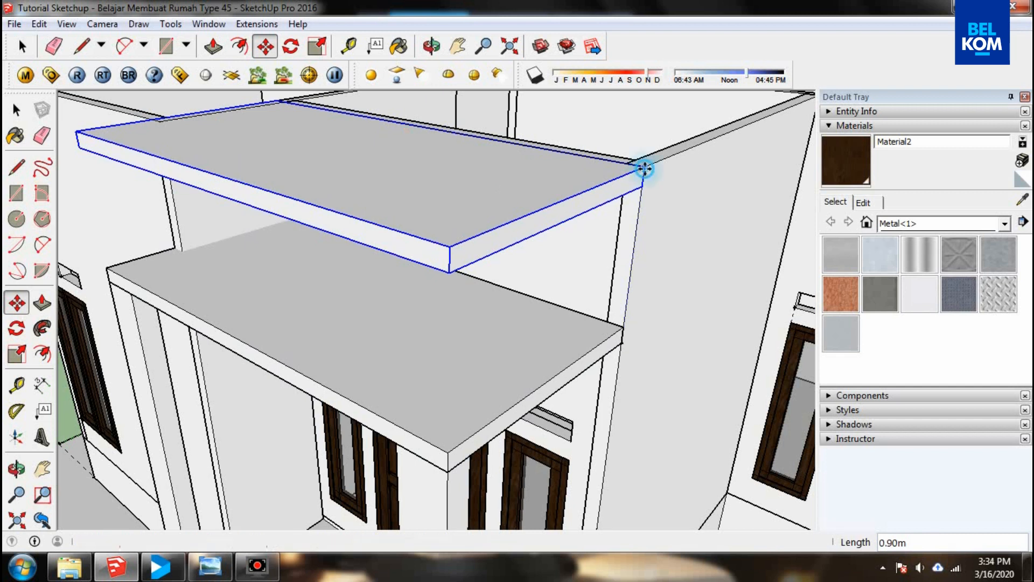
pyautogui.click(432, 46)
pyautogui.moveTo(424, 110); pyautogui.dragTo(334, 252)
pyautogui.moveTo(424, 242); pyautogui.dragTo(572, 224)
pyautogui.moveTo(281, 213); pyautogui.dragTo(108, 111)
pyautogui.click(22, 47)
pyautogui.click(173, 145)
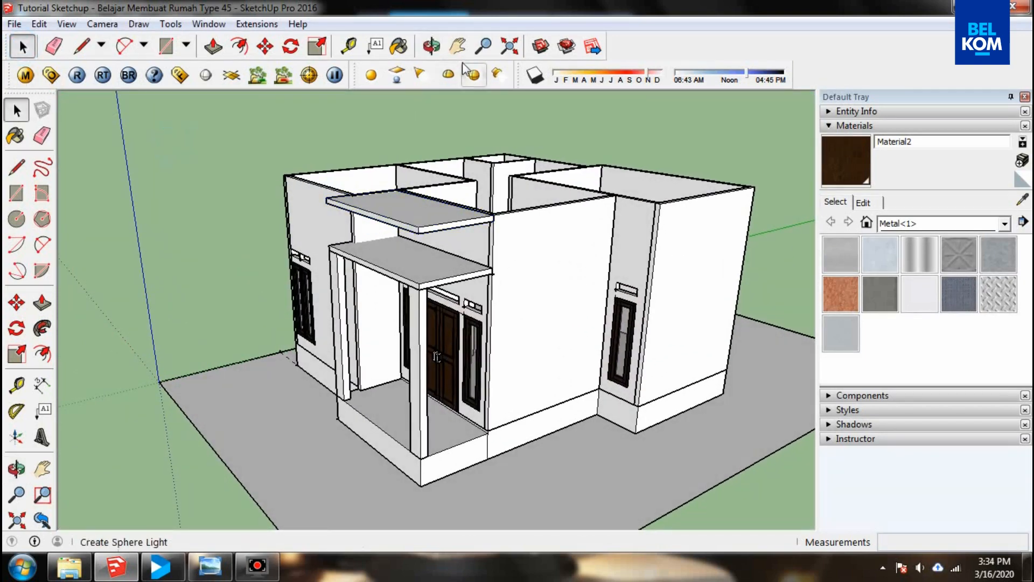
# - Measure the length from the upper slab's outer front corner to the rear top corner of the house wall
pyautogui.click(431, 47)
pyautogui.moveTo(443, 198); pyautogui.dragTo(409, 383)
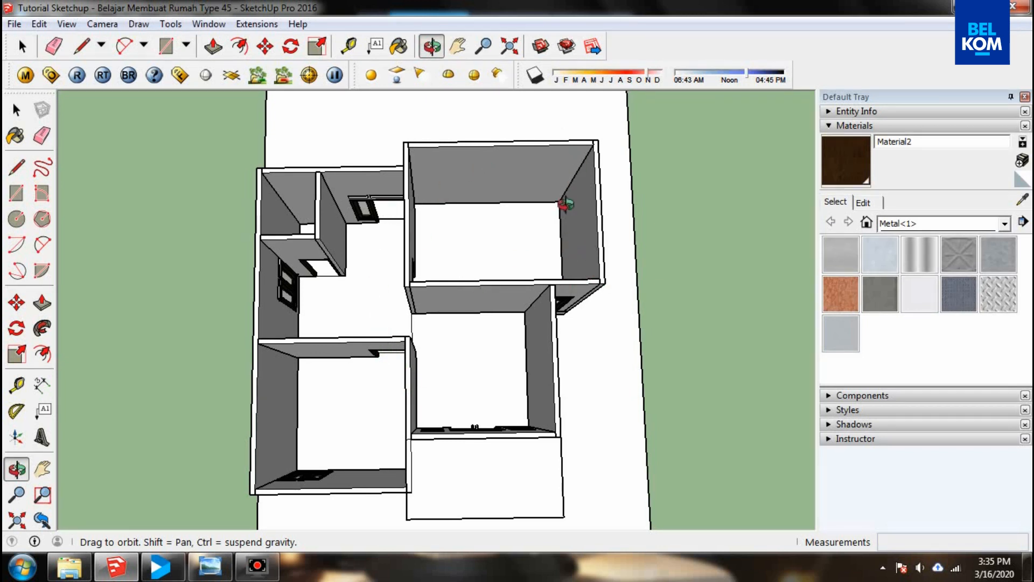
pyautogui.moveTo(480, 323); pyautogui.dragTo(281, 272)
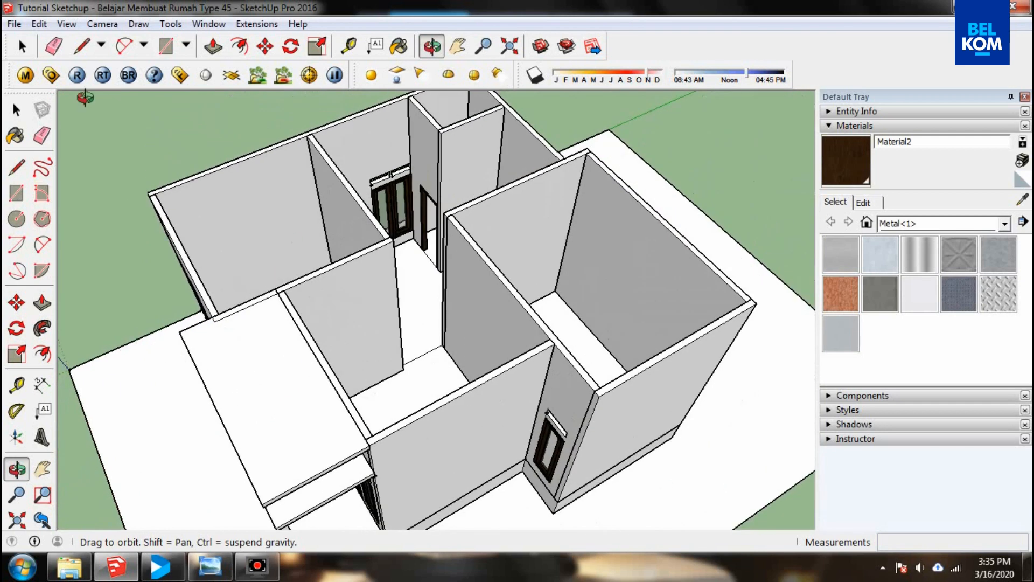
pyautogui.click(351, 48)
pyautogui.scroll(4, 219, 237)
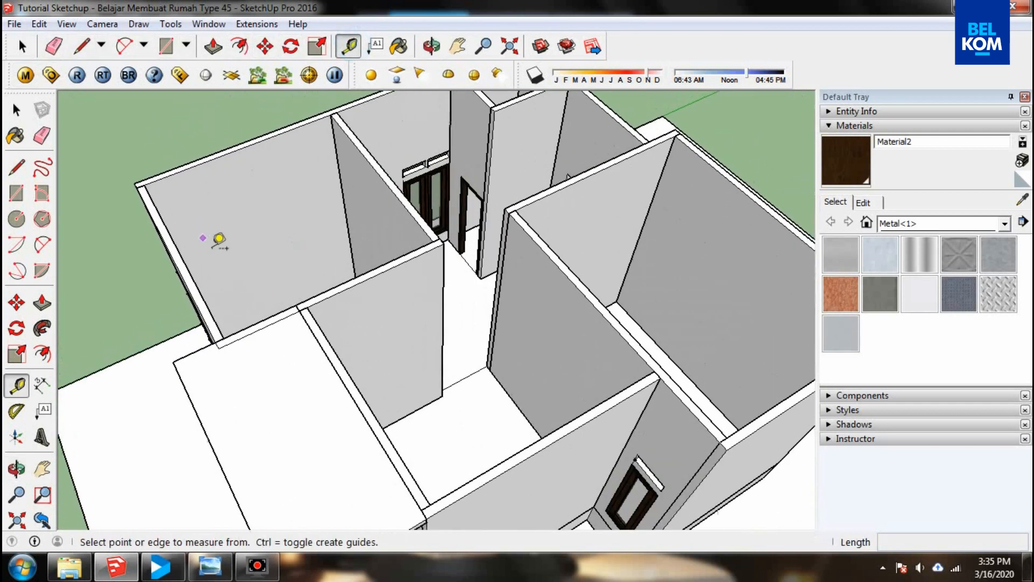
pyautogui.click(157, 398)
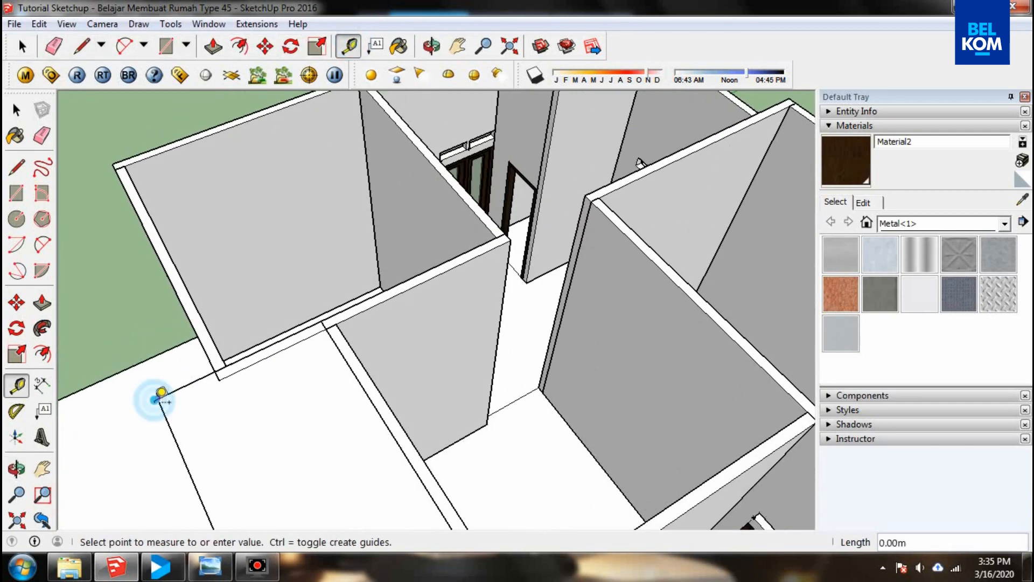
pyautogui.scroll(-3, 161, 393)
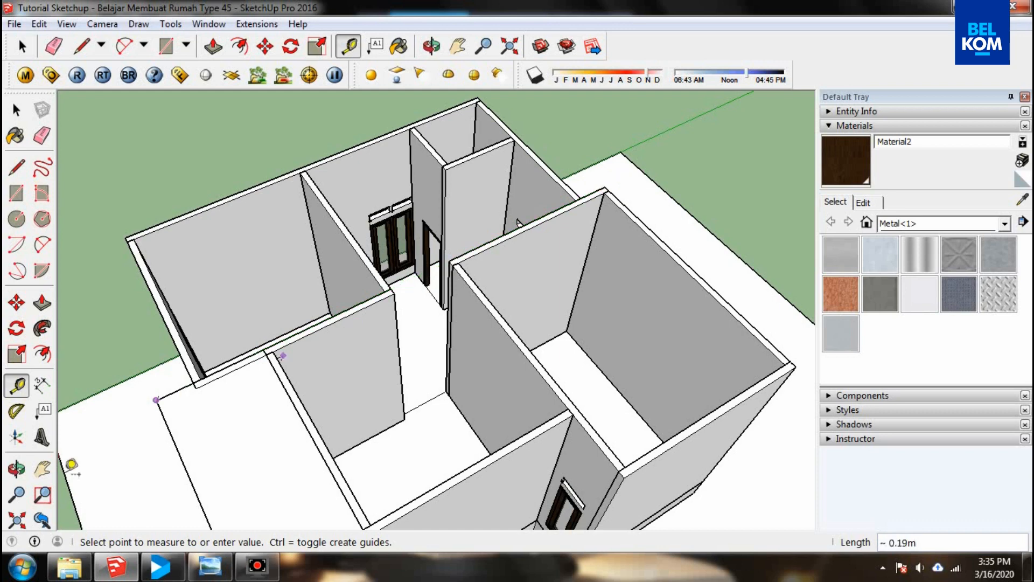
pyautogui.scroll(4, 183, 385)
pyautogui.click(233, 326)
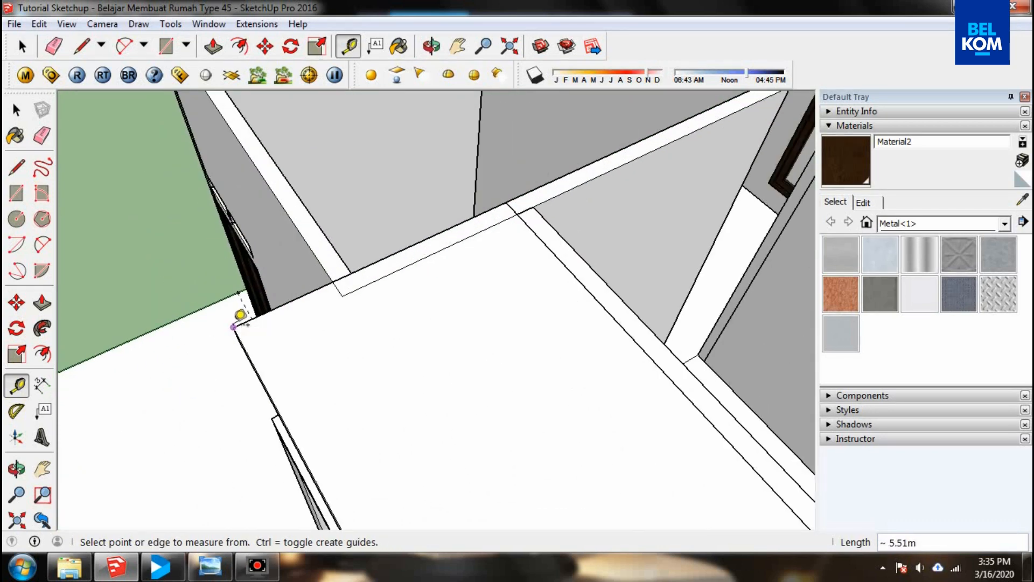
pyautogui.scroll(-5, 237, 323)
pyautogui.scroll(5, 153, 363)
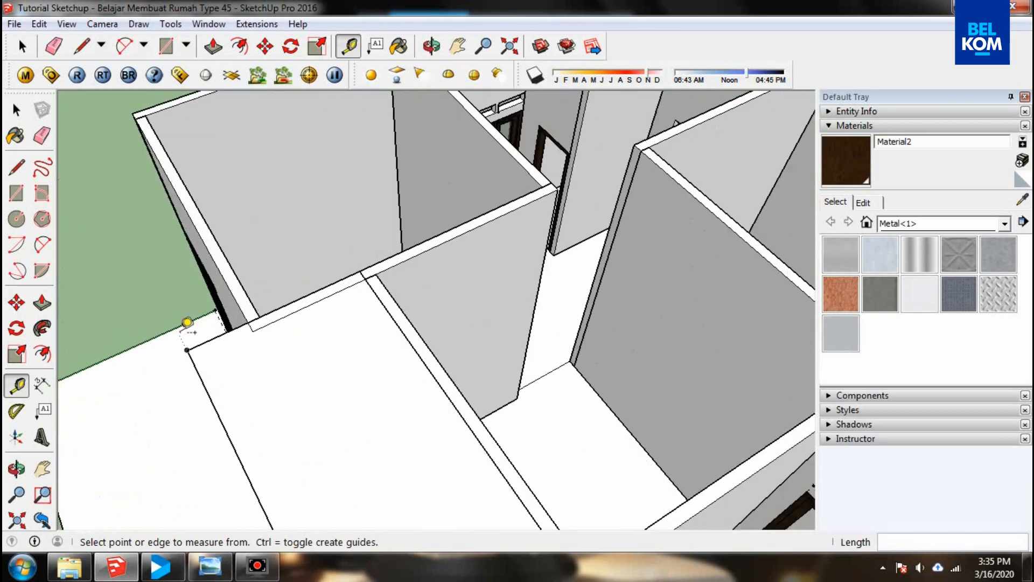
pyautogui.click(188, 348)
pyautogui.scroll(-4, 191, 348)
pyautogui.scroll(4, 600, 132)
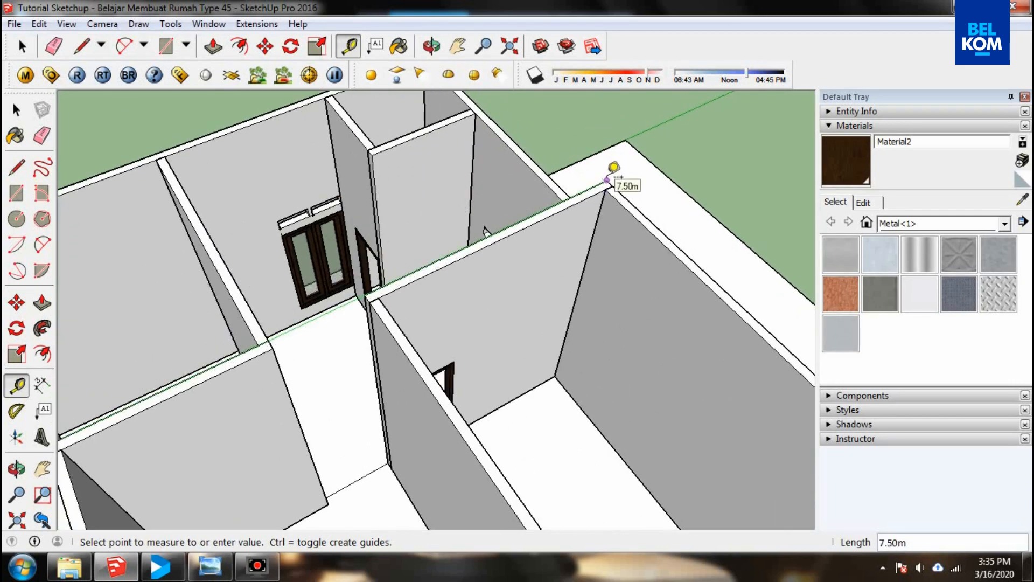
pyautogui.scroll(-5, 608, 181)
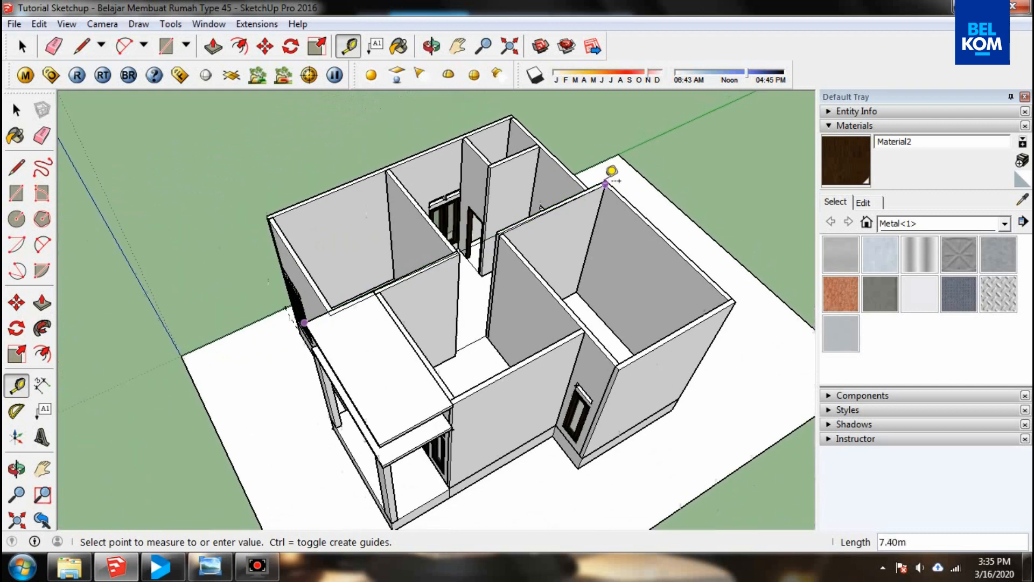
# - Draw a rectangle from the upper slab's top outer corner to the rear top corner of the house, covering the slab and the rooms behind it
pyautogui.click(166, 46)
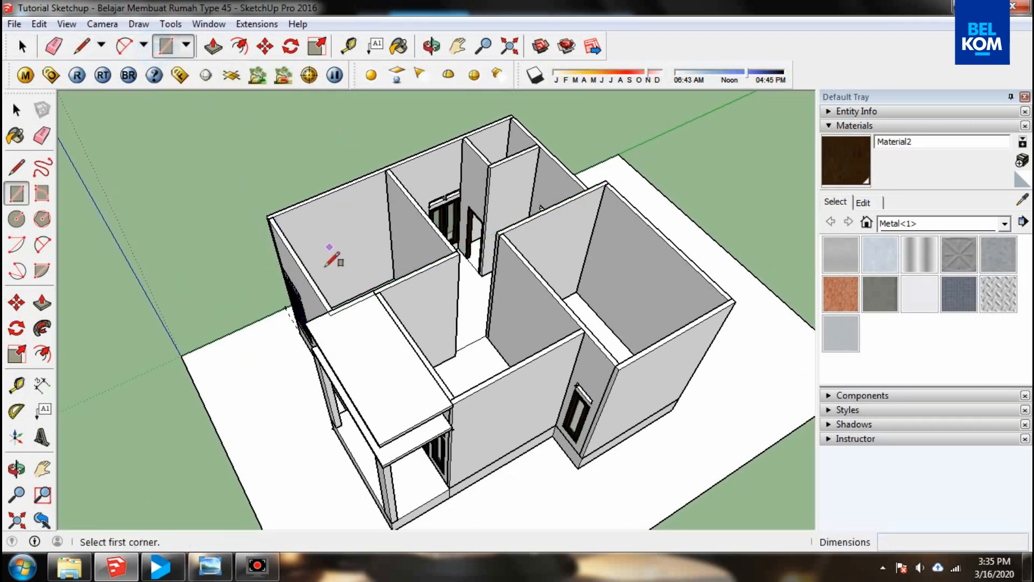
pyautogui.scroll(2, 305, 324)
pyautogui.click(301, 333)
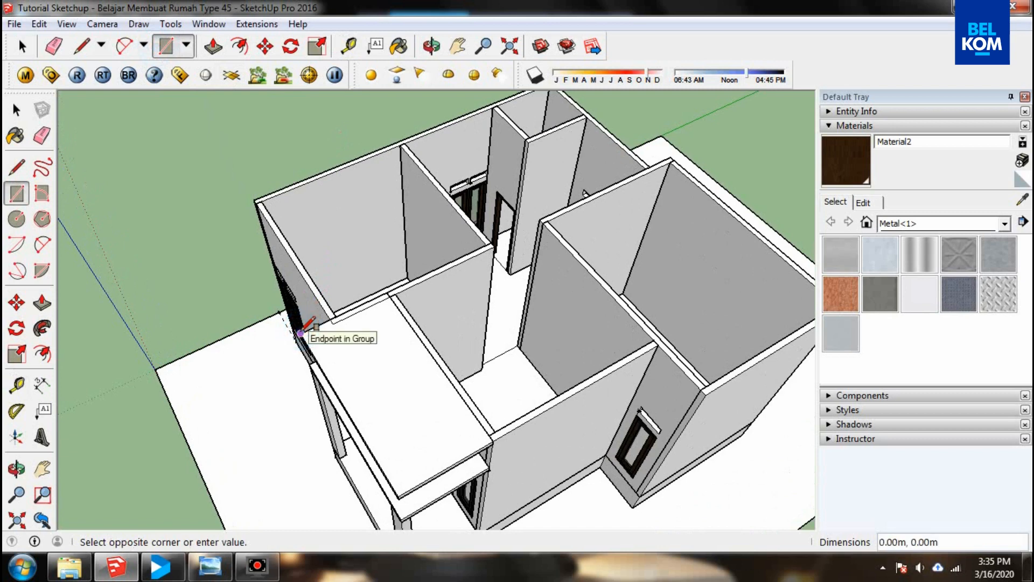
pyautogui.press('Escape')
pyautogui.scroll(5, 397, 501)
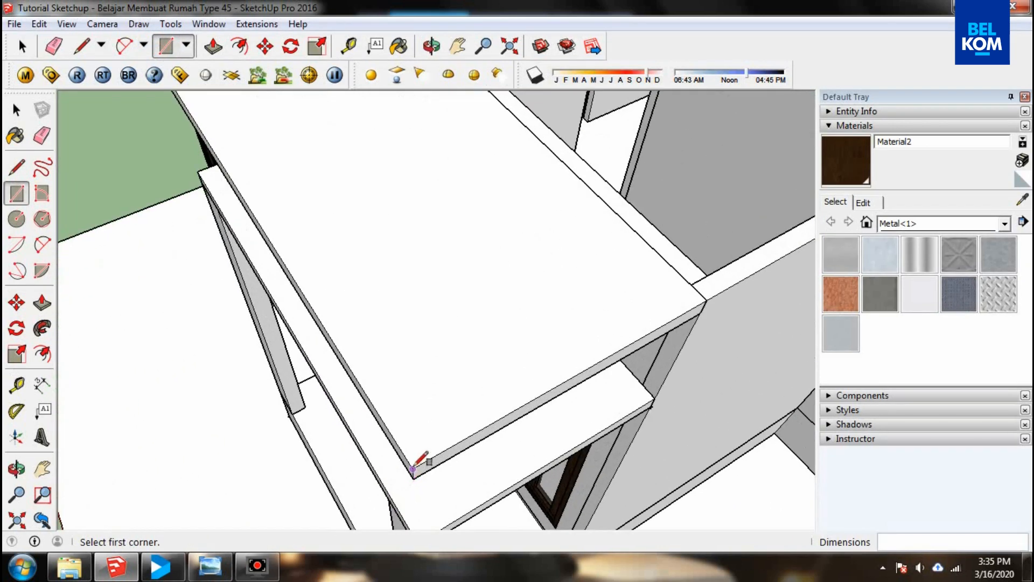
pyautogui.click(413, 469)
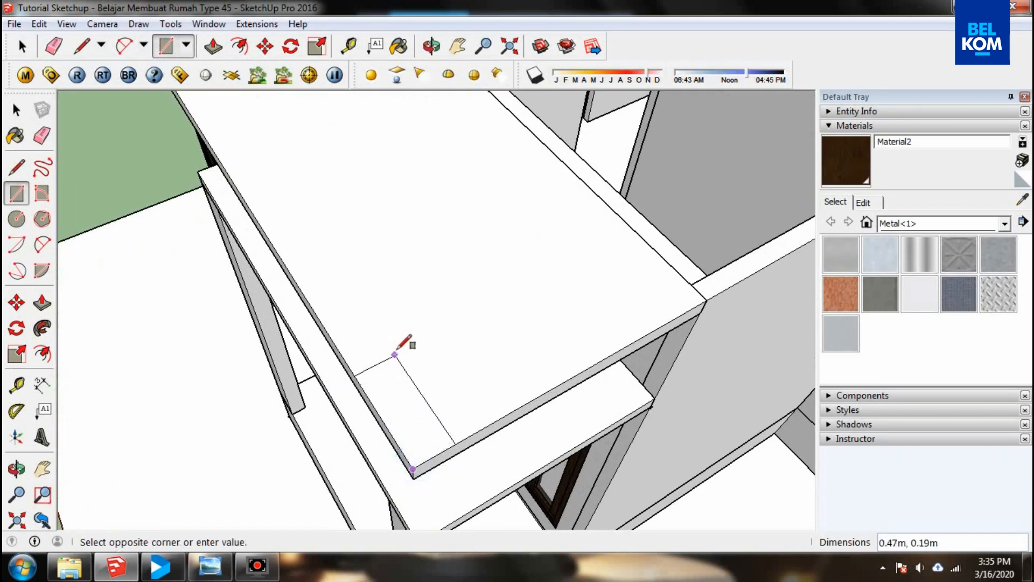
pyautogui.scroll(-10, 399, 348)
pyautogui.scroll(6, 519, 227)
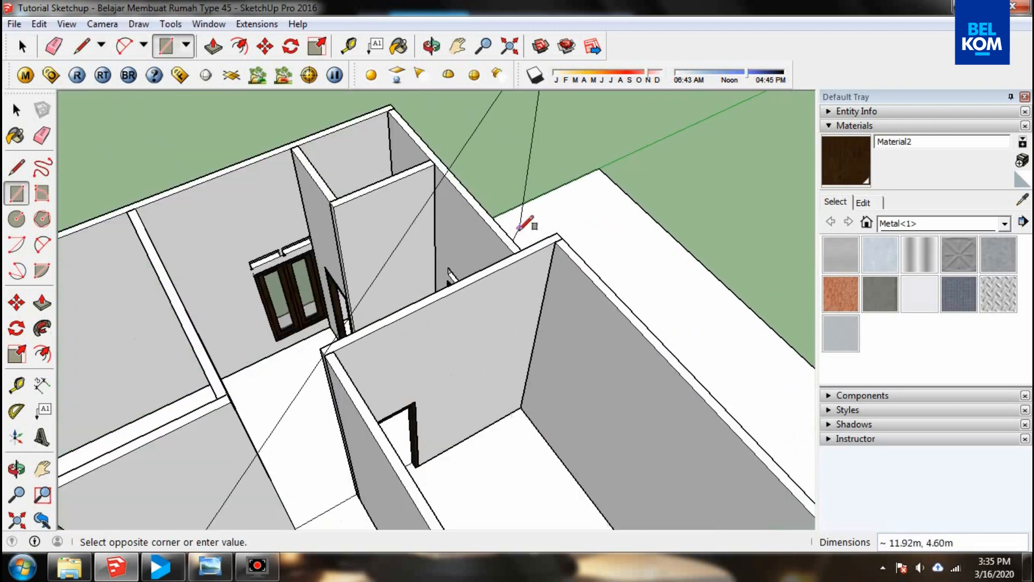
pyautogui.scroll(3, 519, 226)
pyautogui.click(619, 232)
pyautogui.scroll(2, 444, 180)
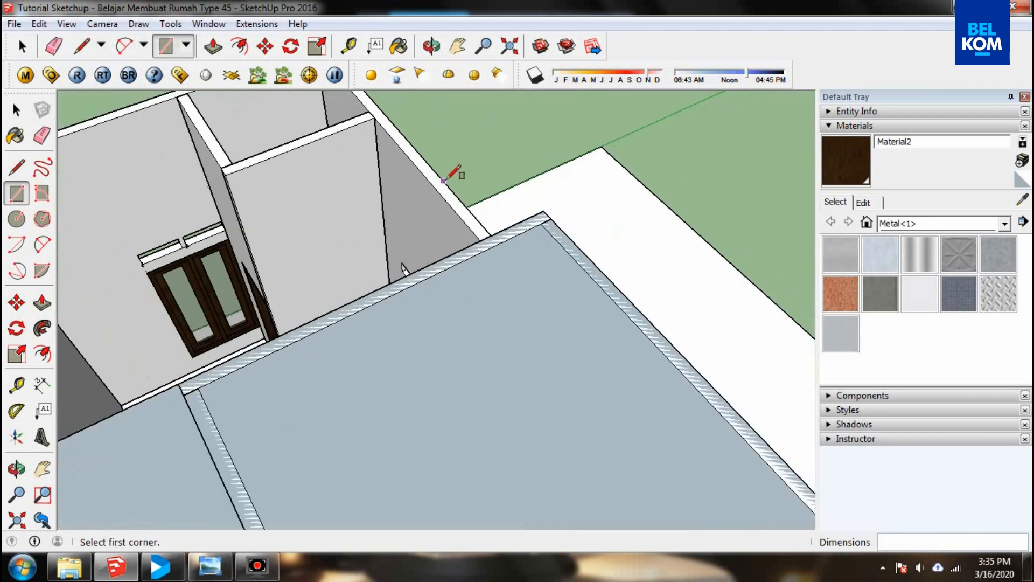
pyautogui.scroll(-5, 447, 177)
# - Paint the new roof rectangle with the white Color M00 from the Colors material collection
pyautogui.click(431, 46)
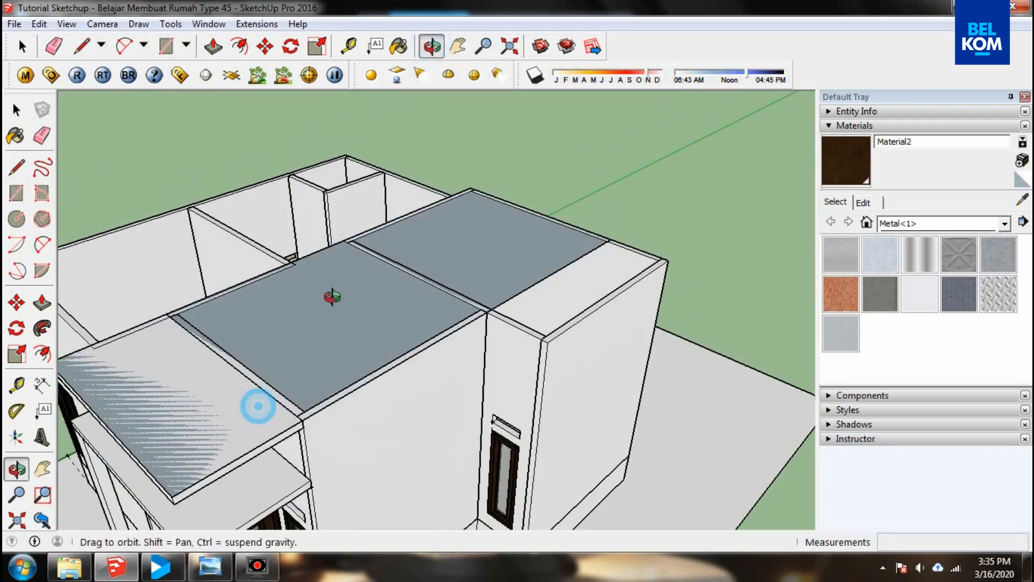
pyautogui.moveTo(333, 297)
pyautogui.mouseDown()
pyautogui.moveTo(427, 212)
pyautogui.moveTo(547, 155)
pyautogui.moveTo(729, 305)
pyautogui.moveTo(438, 359)
pyautogui.moveTo(256, 341)
pyautogui.moveTo(351, 293)
pyautogui.mouseUp()
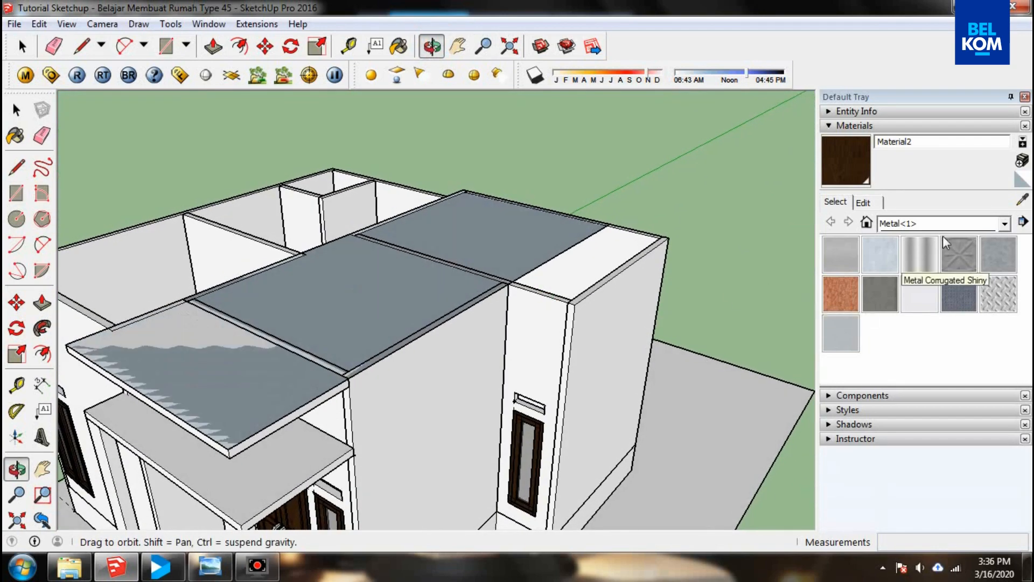
pyautogui.click(946, 224)
pyautogui.click(946, 222)
pyautogui.click(22, 46)
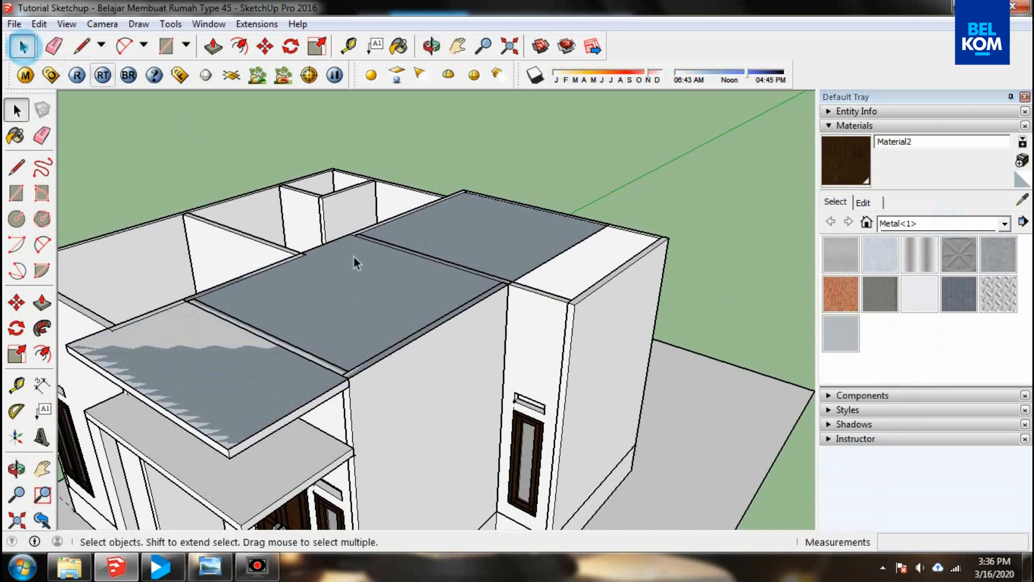
pyautogui.click(353, 266)
pyautogui.click(898, 228)
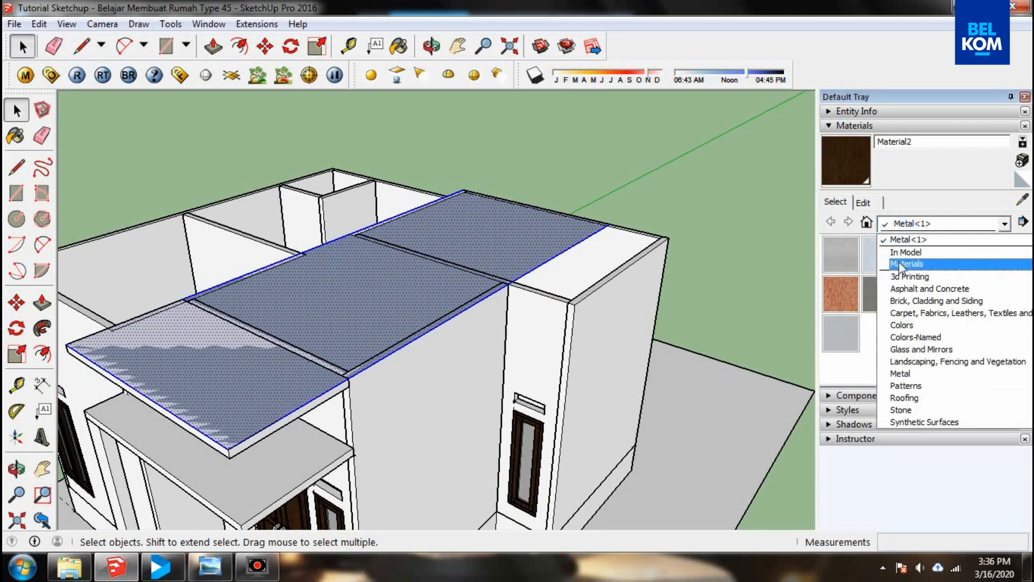
pyautogui.scroll(-2, 912, 372)
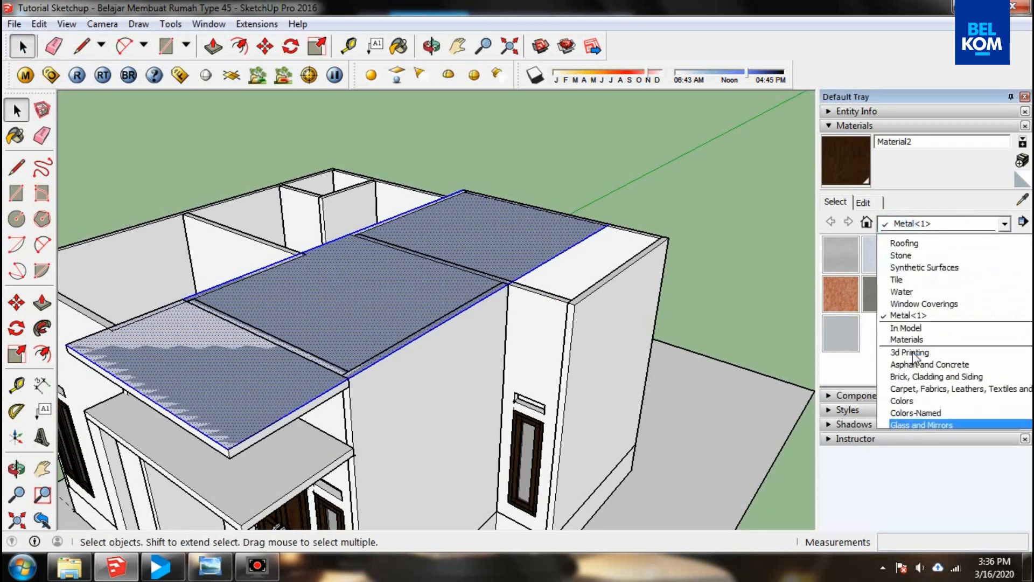
pyautogui.click(912, 278)
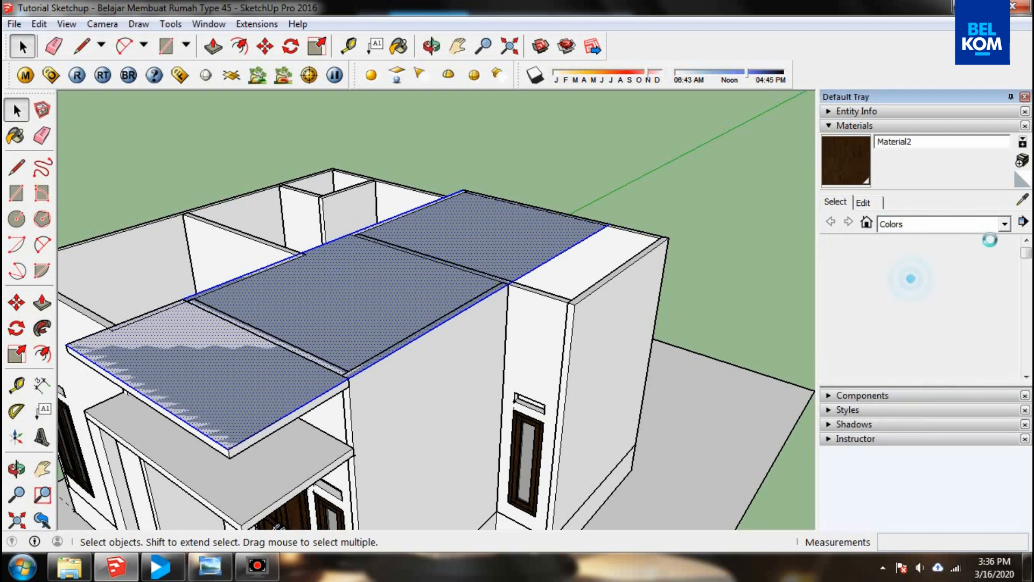
pyautogui.scroll(-5, 936, 318)
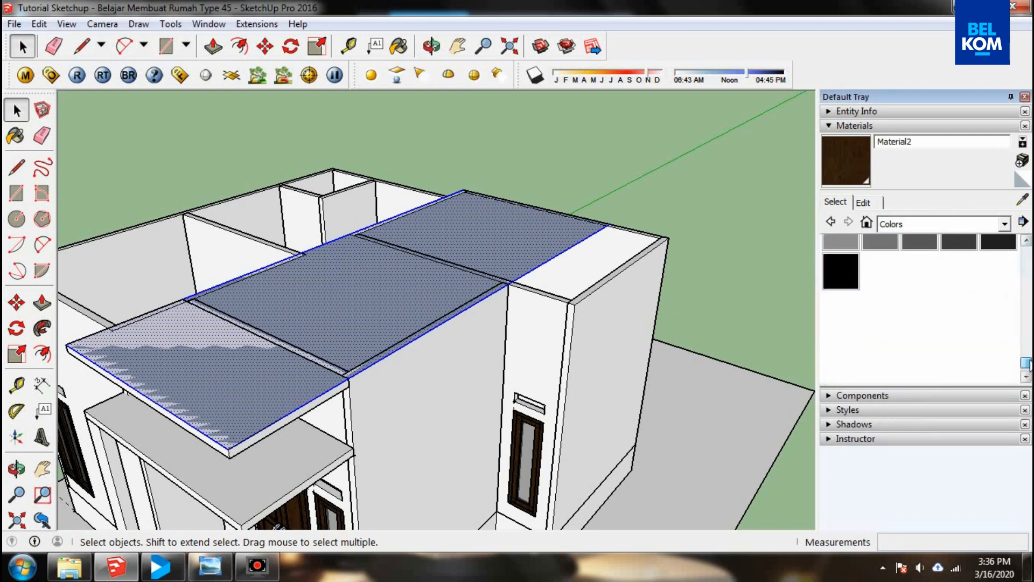
pyautogui.scroll(2, 937, 317)
pyautogui.click(876, 258)
pyautogui.click(447, 278)
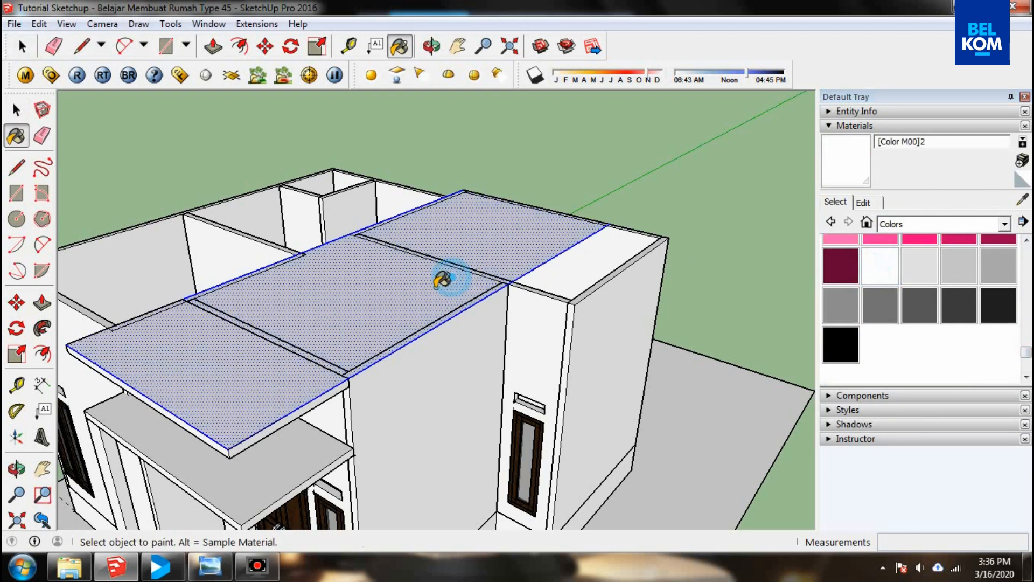
# - Make the painted roof rectangle and its edges a group
pyautogui.click(21, 46)
pyautogui.rightClick(515, 230)
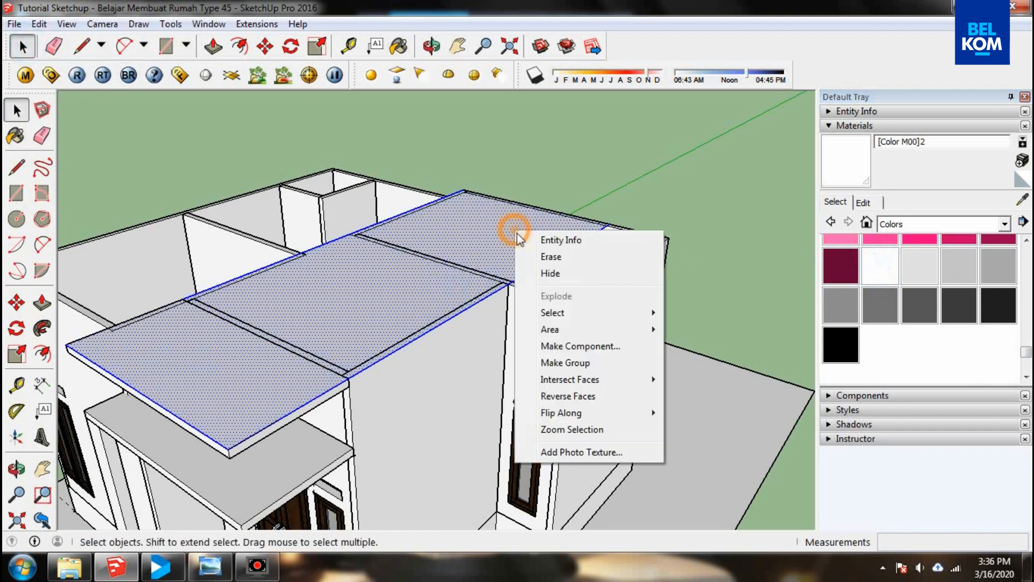
pyautogui.click(570, 363)
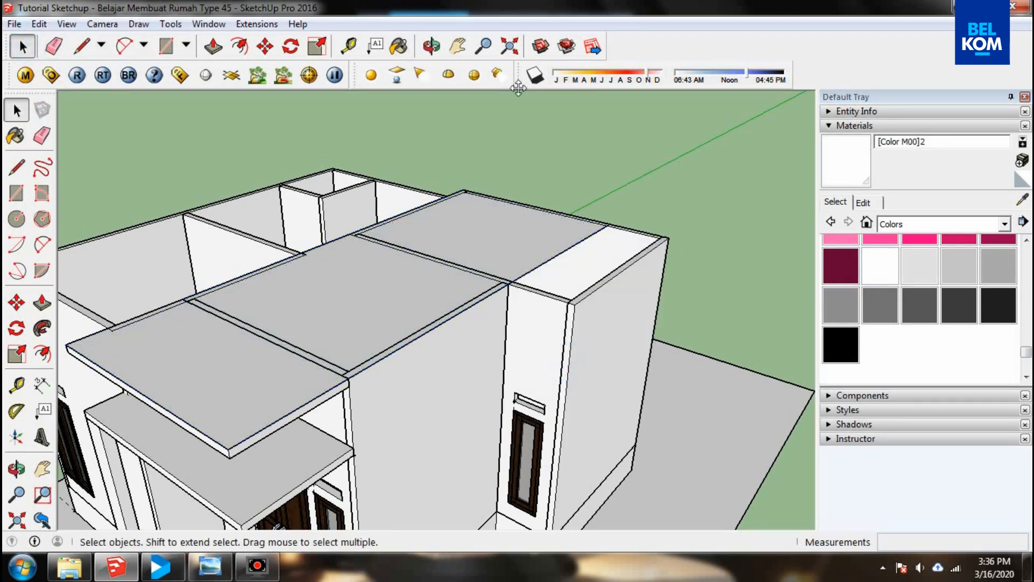
pyautogui.click(432, 46)
pyautogui.moveTo(393, 272); pyautogui.dragTo(376, 230)
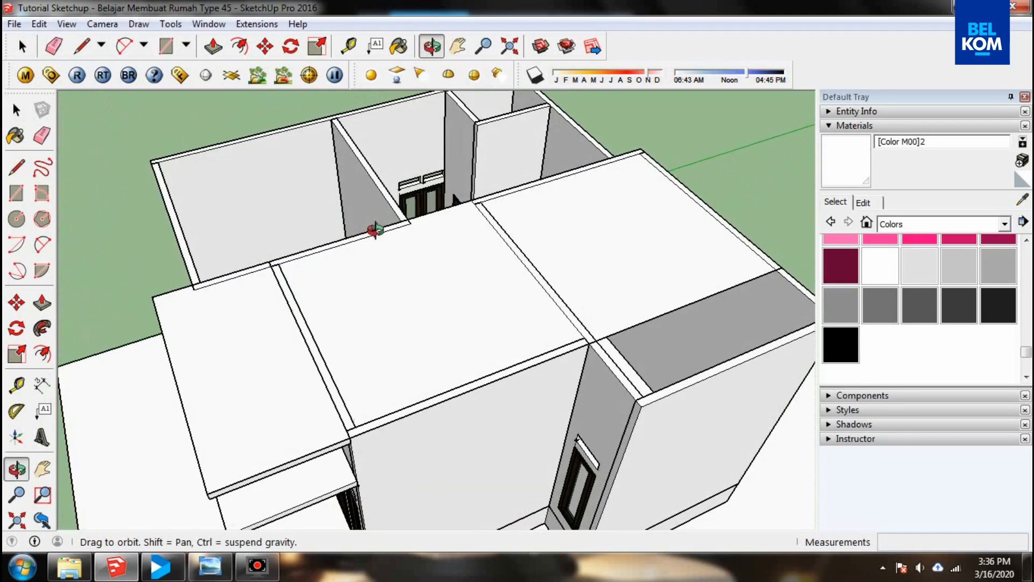
pyautogui.scroll(4, 376, 225)
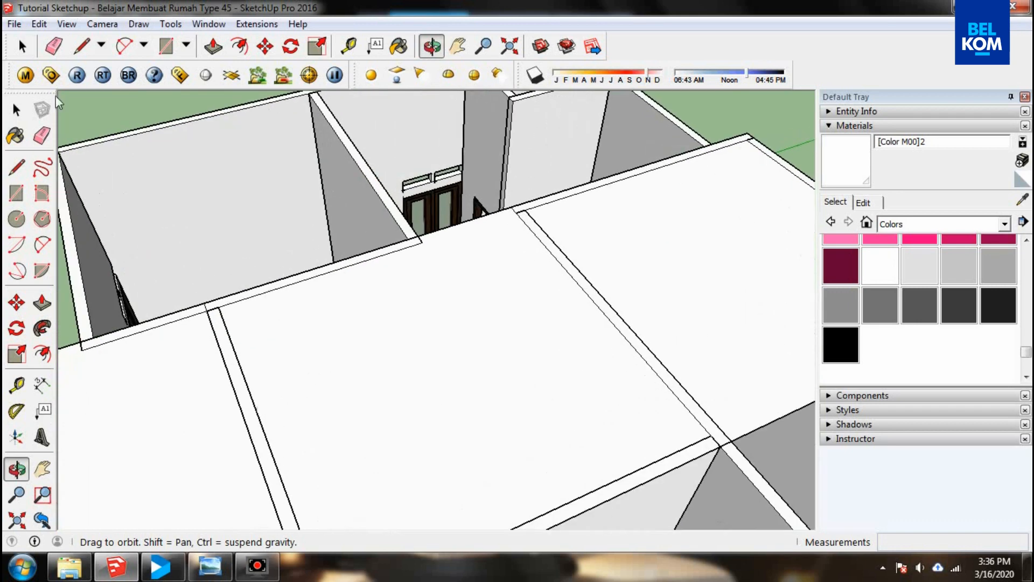
# - Measure along the roof rectangle's inner long side from its front corner to find the halfway point
pyautogui.click(81, 45)
pyautogui.scroll(-2, 409, 167)
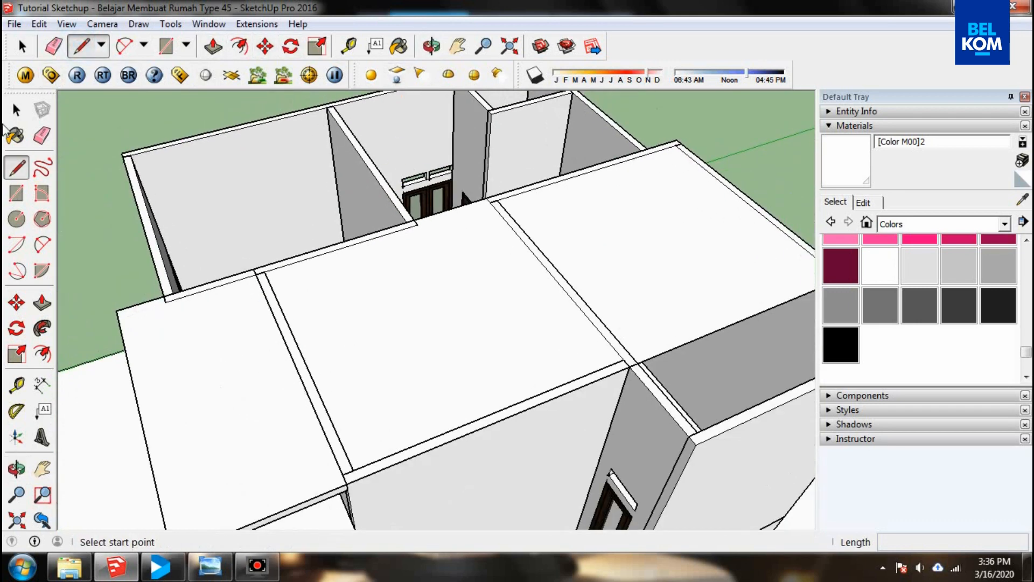
pyautogui.scroll(1, 3, 124)
pyautogui.click(457, 46)
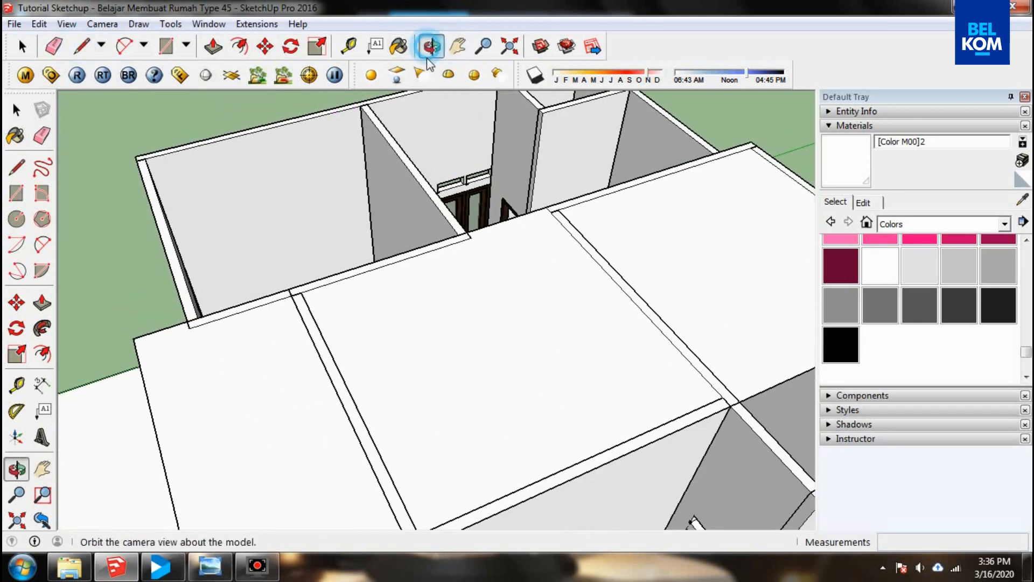
pyautogui.click(431, 46)
pyautogui.moveTo(369, 284); pyautogui.dragTo(440, 259)
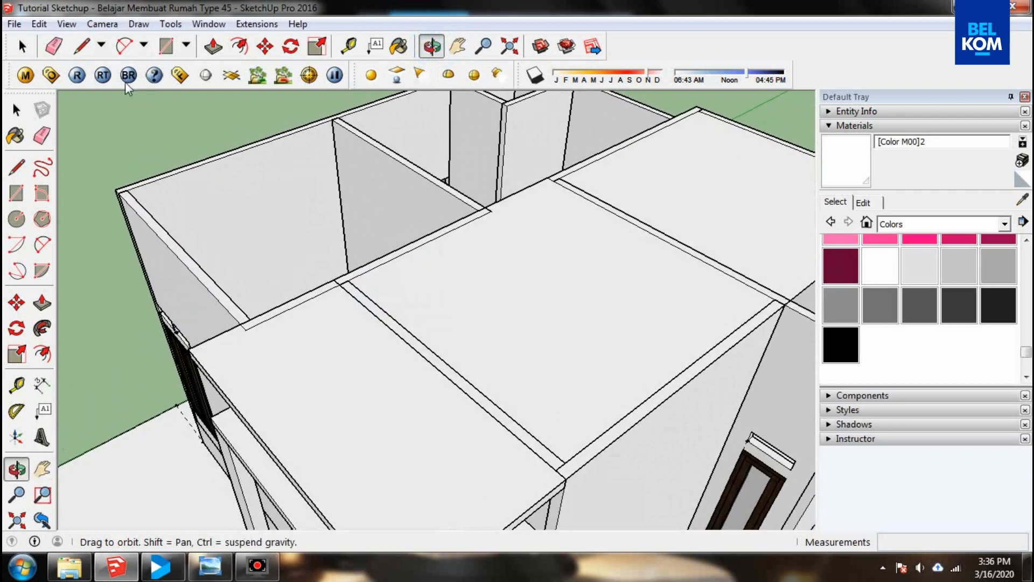
pyautogui.click(348, 45)
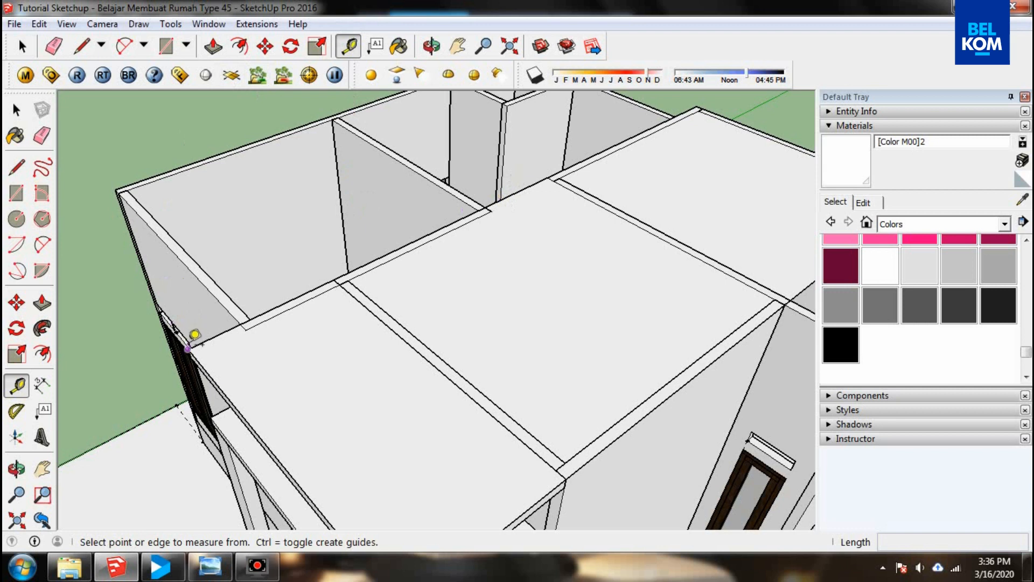
pyautogui.click(187, 347)
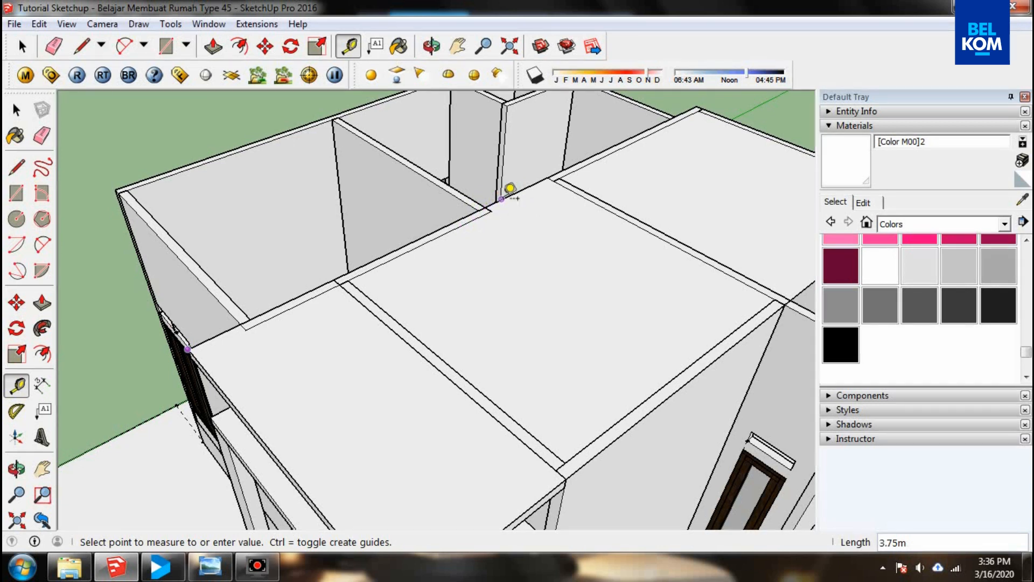
# - Draw a line across the flat roof from the midpoint of one long side to the opposite long side
pyautogui.press('l')
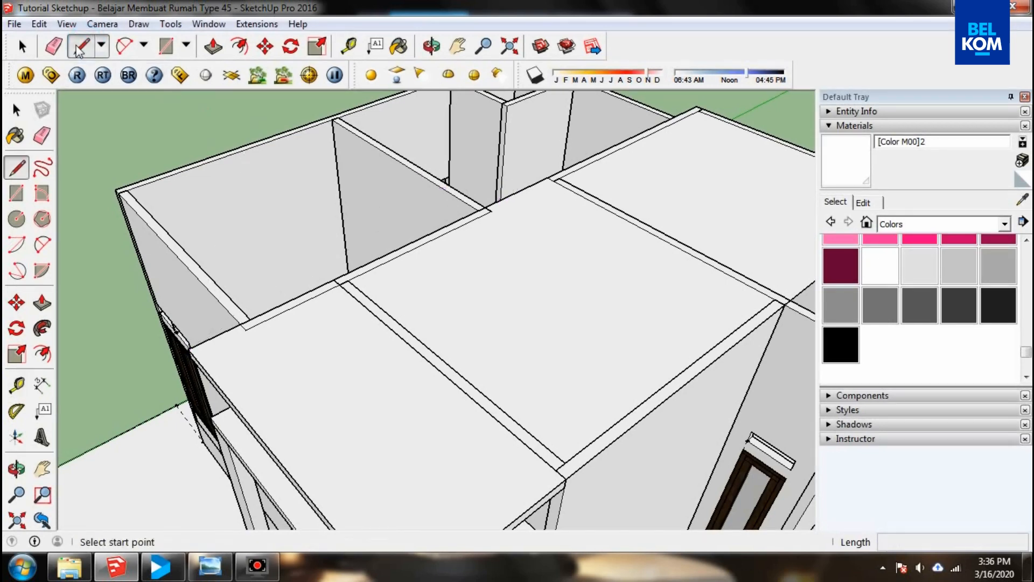
pyautogui.scroll(3, 542, 179)
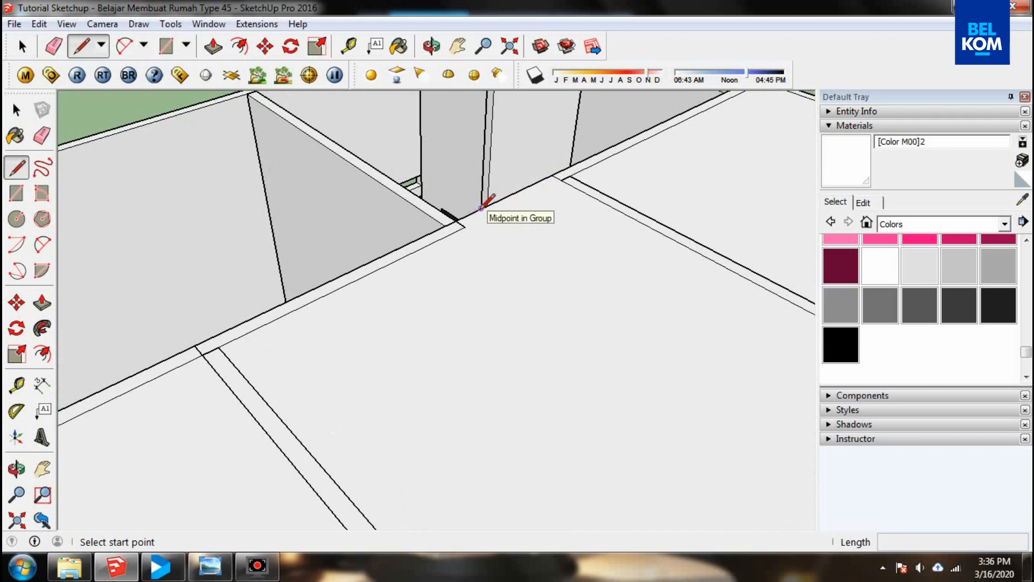
pyautogui.scroll(-4, 481, 208)
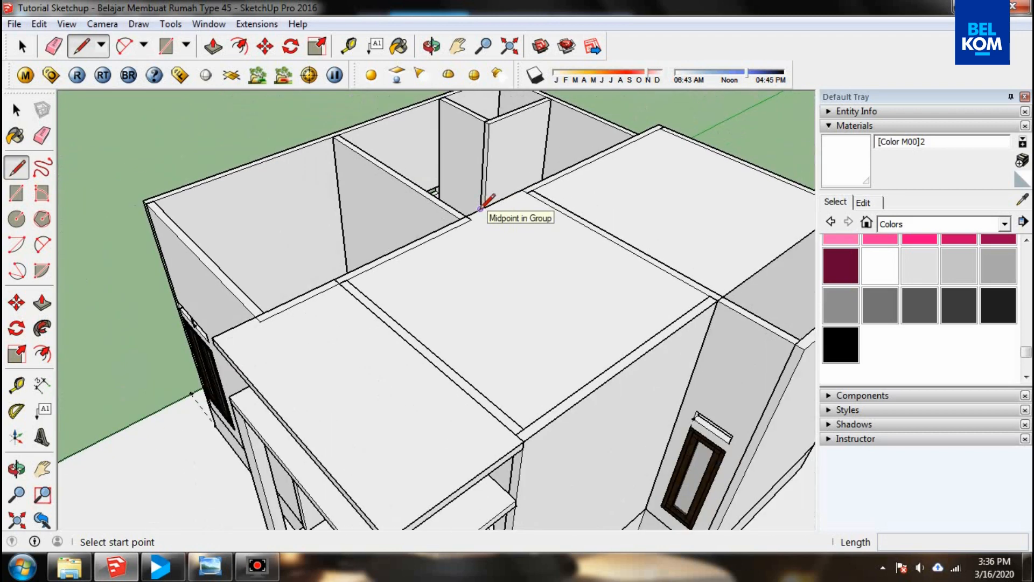
pyautogui.click(480, 209)
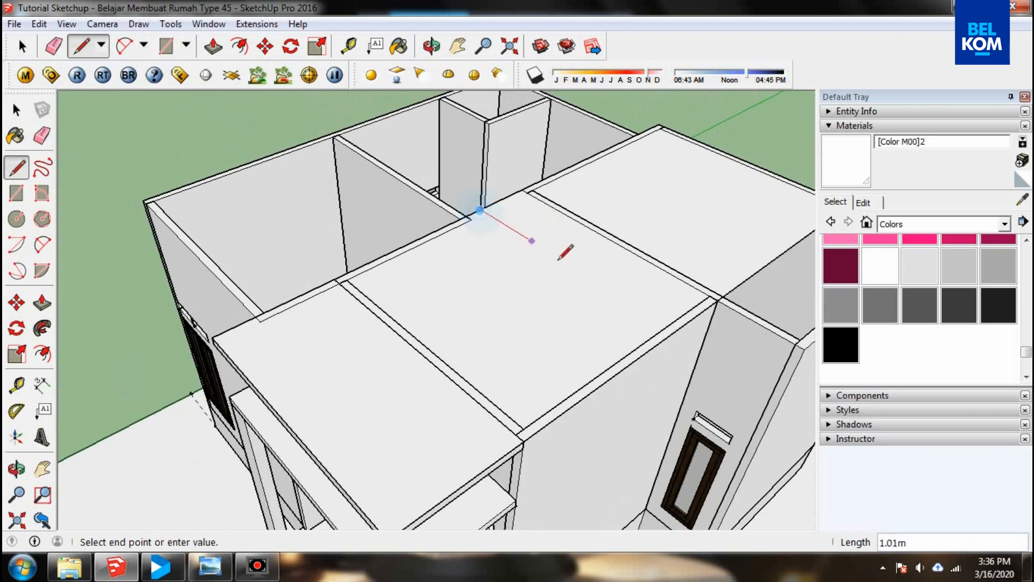
pyautogui.click(677, 330)
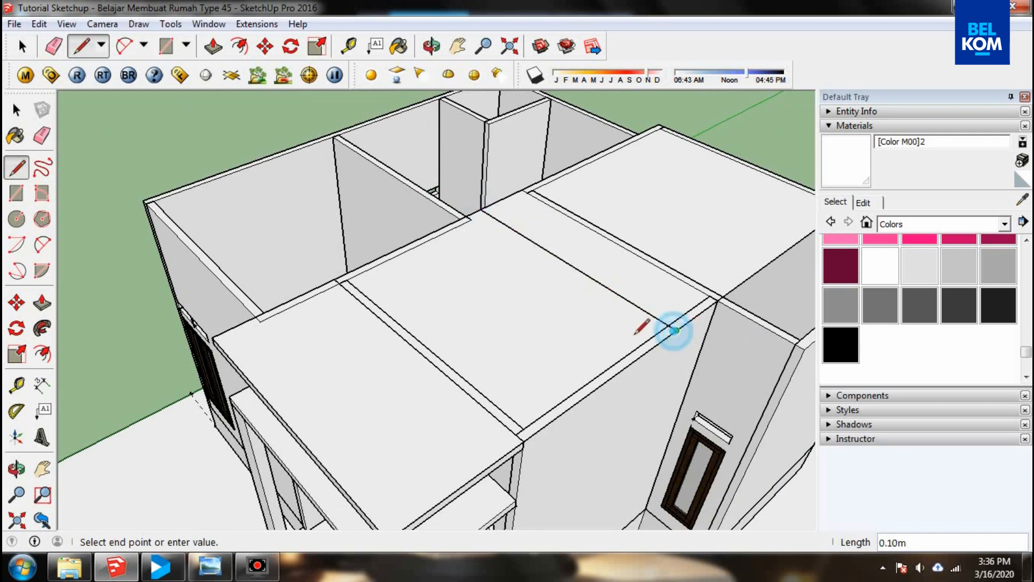
# - Draw a 2.5 m vertical line upward from the roof centre line's inner end
pyautogui.click(431, 47)
pyautogui.moveTo(458, 378); pyautogui.dragTo(397, 300)
pyautogui.moveTo(335, 316); pyautogui.dragTo(383, 358)
pyautogui.moveTo(377, 404); pyautogui.dragTo(420, 285)
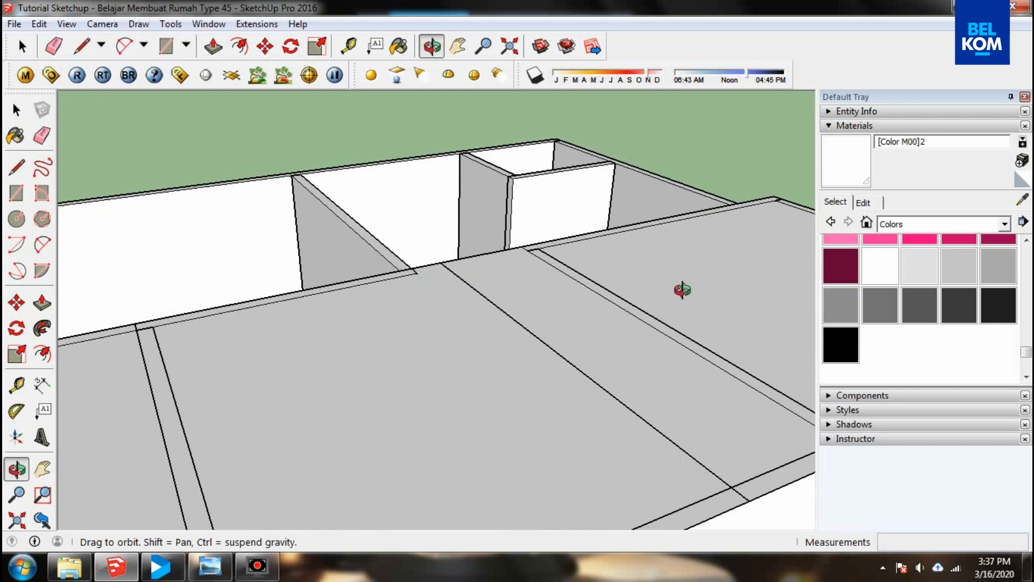
pyautogui.moveTo(600, 235)
pyautogui.mouseDown()
pyautogui.moveTo(478, 249)
pyautogui.moveTo(501, 249)
pyautogui.mouseUp()
pyautogui.press('l')
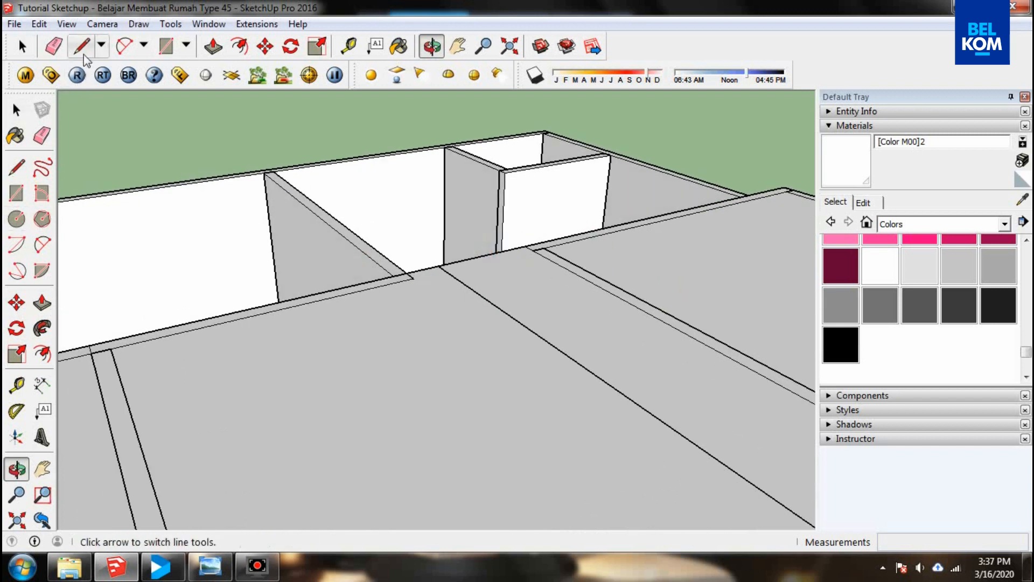
pyautogui.click(412, 301)
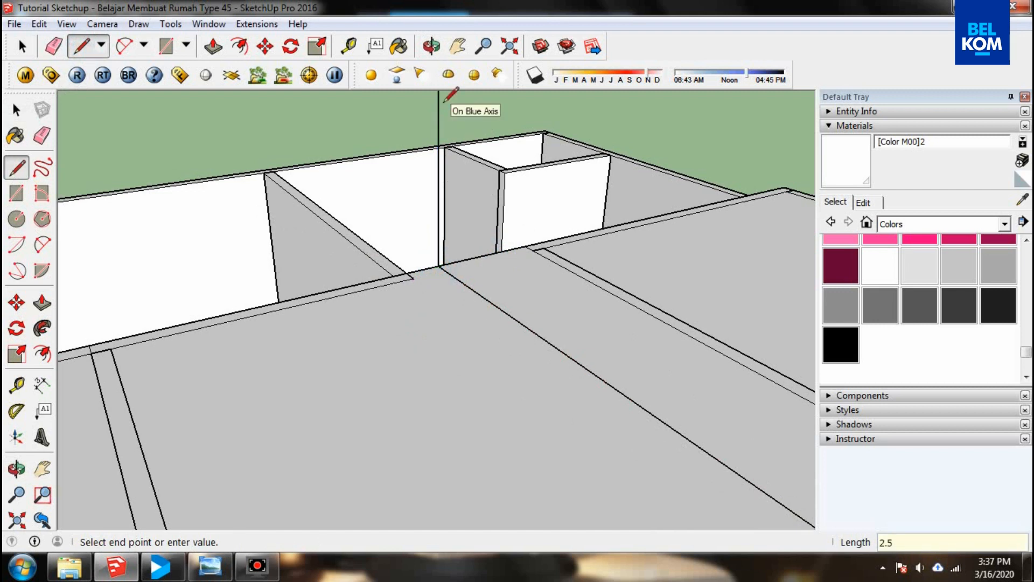
pyautogui.press('Return')
# - Draw an upright rectangle from the top of the vertical line to the far end of the roof centre line
pyautogui.scroll(-2, 292, 428)
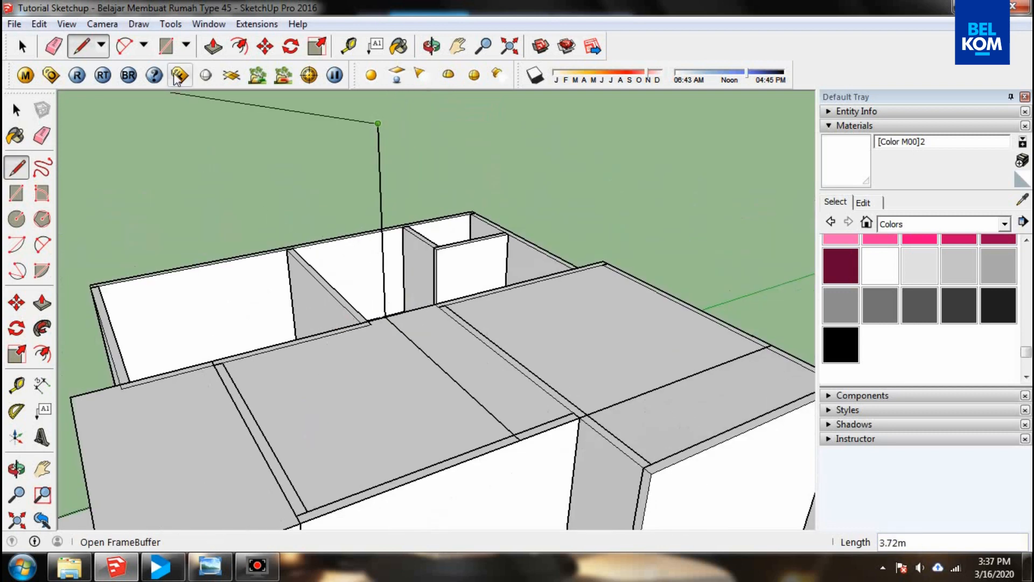
pyautogui.click(166, 46)
pyautogui.click(379, 124)
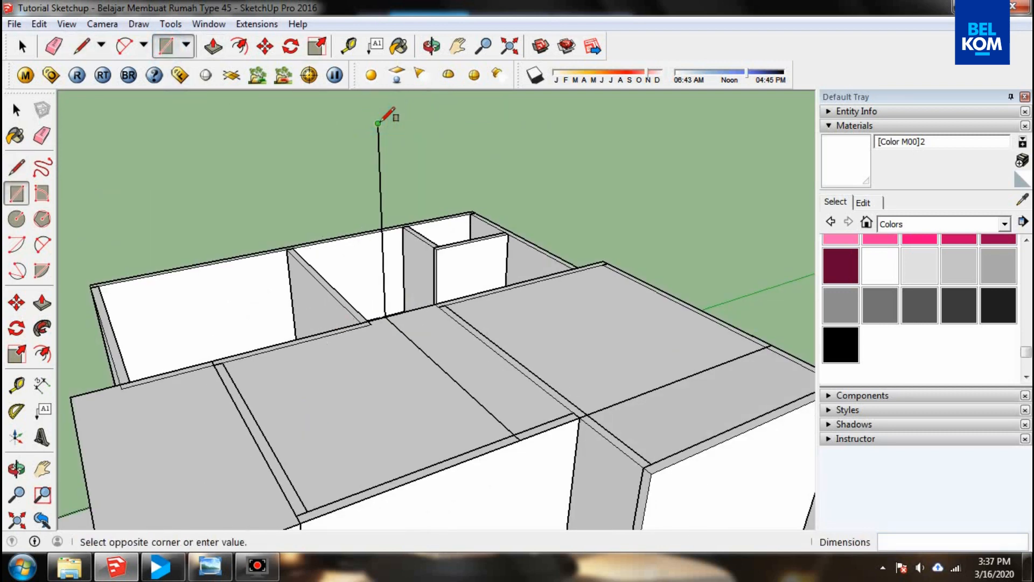
pyautogui.click(521, 434)
# - Draw lines from the upright face's two top corners to the porch slab's outer corners and connect them to form the front roof slope
pyautogui.click(431, 47)
pyautogui.moveTo(411, 227)
pyautogui.mouseDown()
pyautogui.moveTo(81, 196)
pyautogui.moveTo(224, 178)
pyautogui.moveTo(482, 210)
pyautogui.moveTo(413, 312)
pyautogui.moveTo(413, 157)
pyautogui.moveTo(684, 167)
pyautogui.moveTo(692, 301)
pyautogui.moveTo(330, 429)
pyautogui.moveTo(362, 326)
pyautogui.moveTo(175, 330)
pyautogui.moveTo(242, 302)
pyautogui.mouseUp()
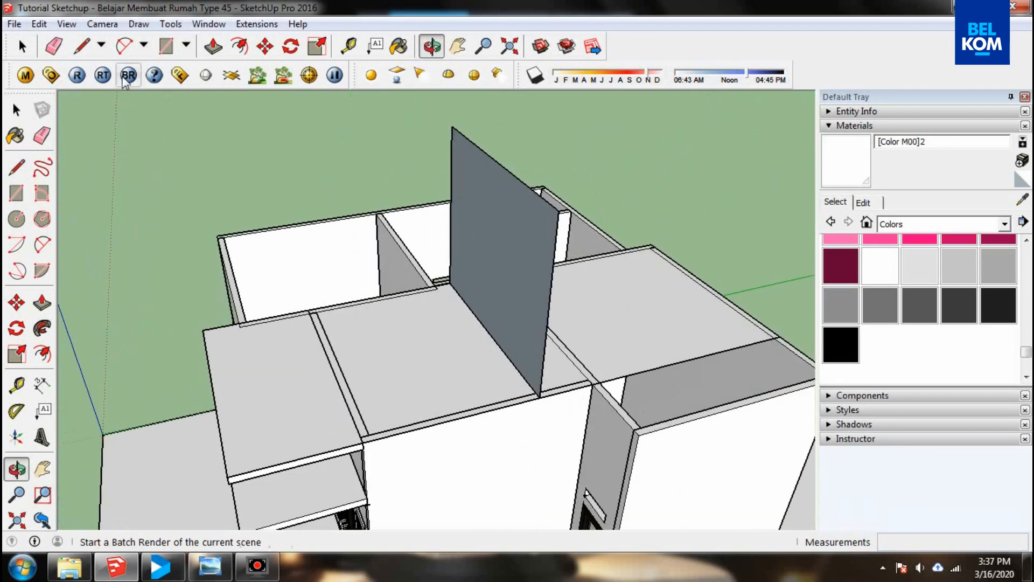
pyautogui.click(82, 46)
pyautogui.click(451, 126)
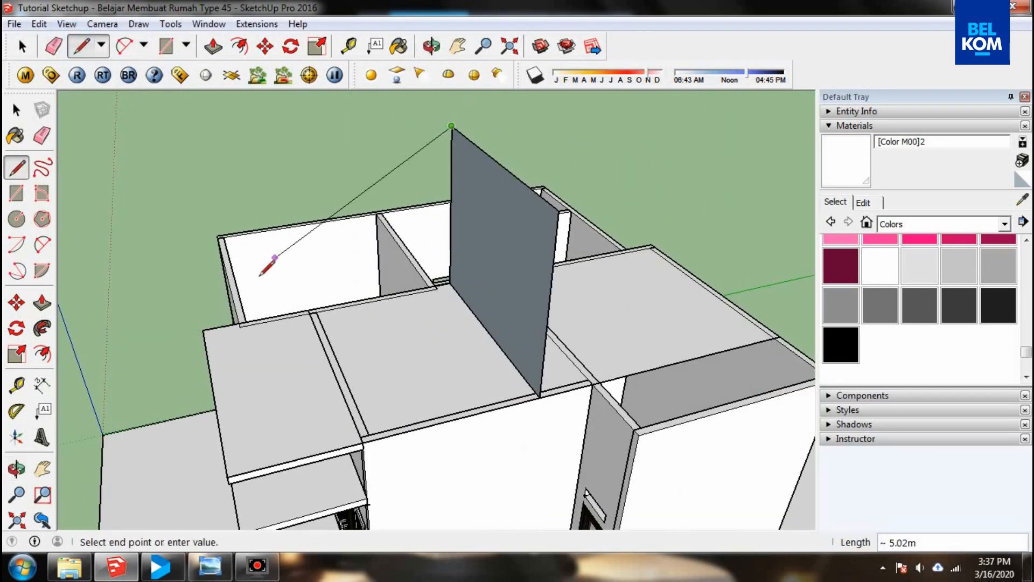
pyautogui.press('Escape')
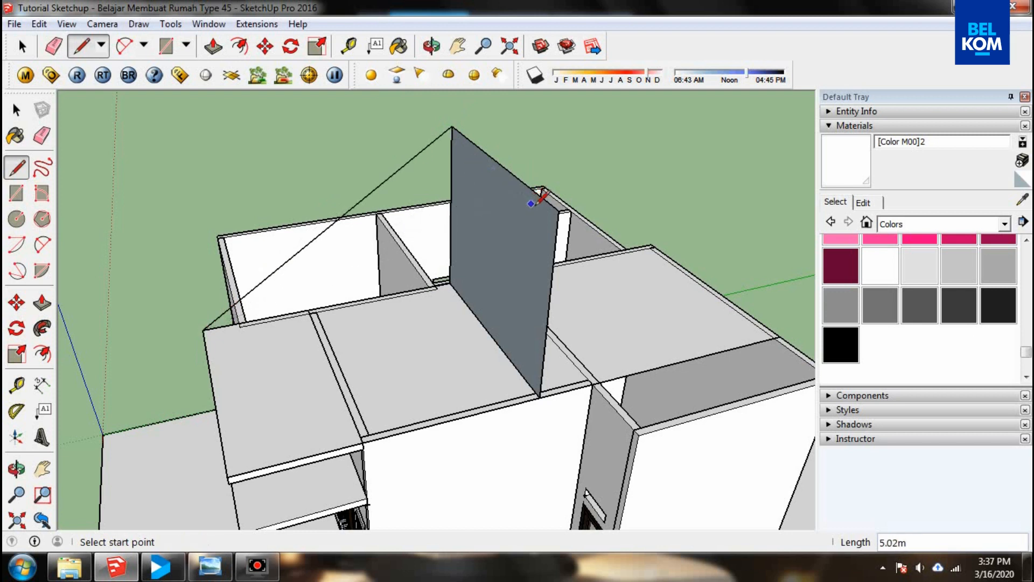
pyautogui.click(227, 477)
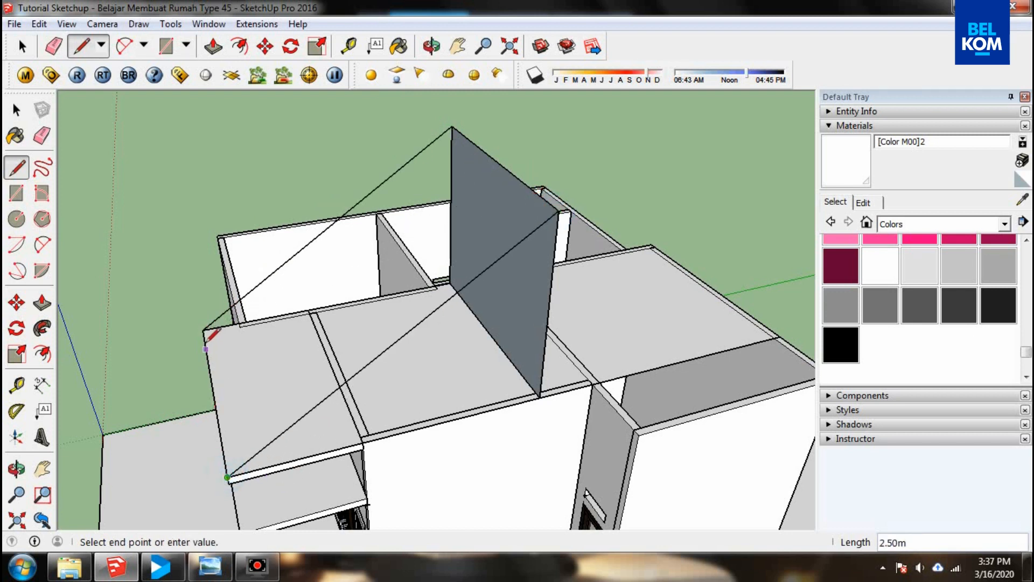
pyautogui.click(203, 330)
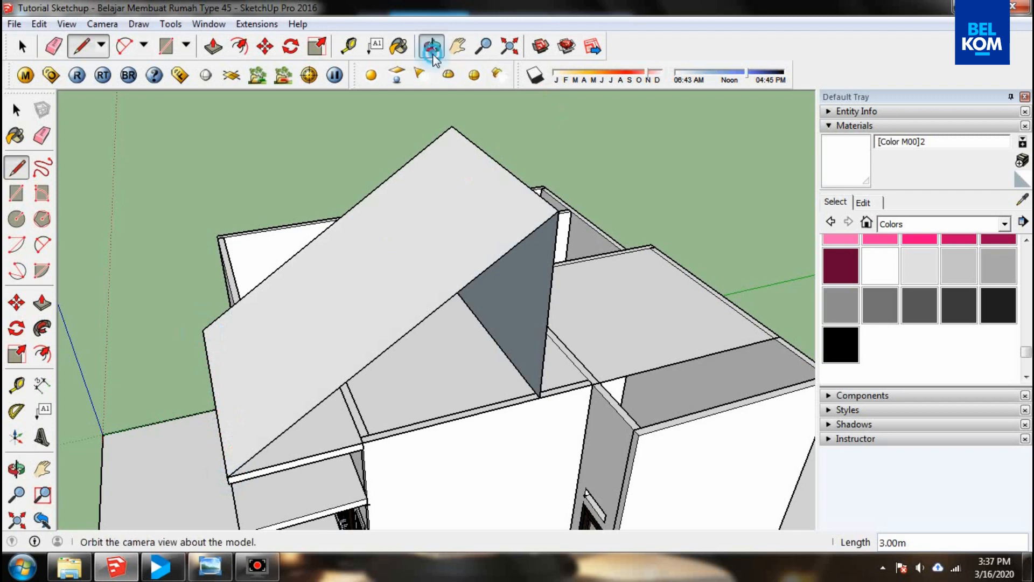
# - Draw lines from the upright face's two top corners to the flat roof's rear corners and join them to form the rear roof slope
pyautogui.moveTo(410, 258); pyautogui.dragTo(222, 213, button='middle')
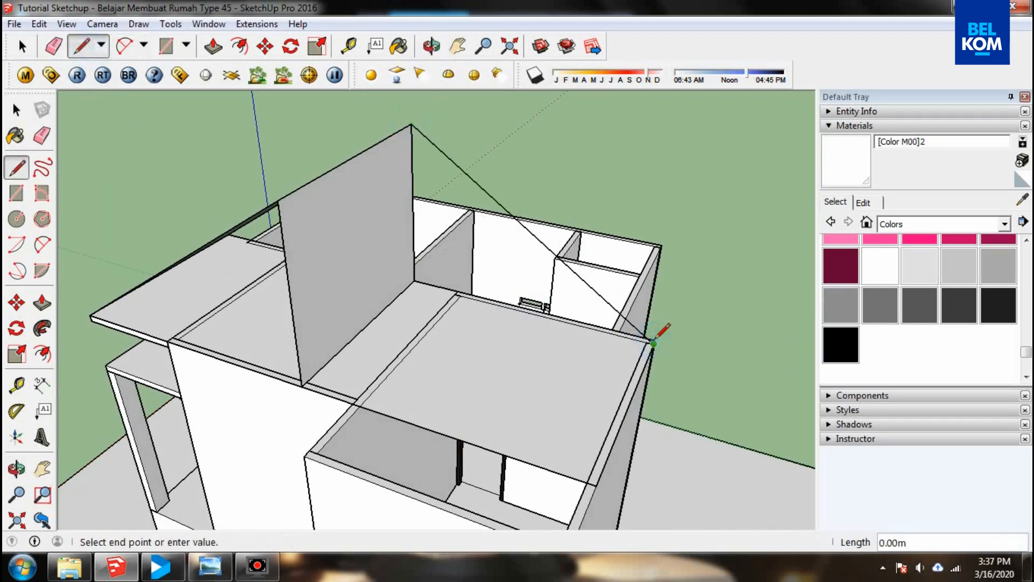
pyautogui.scroll(2, 659, 333)
pyautogui.click(386, 101)
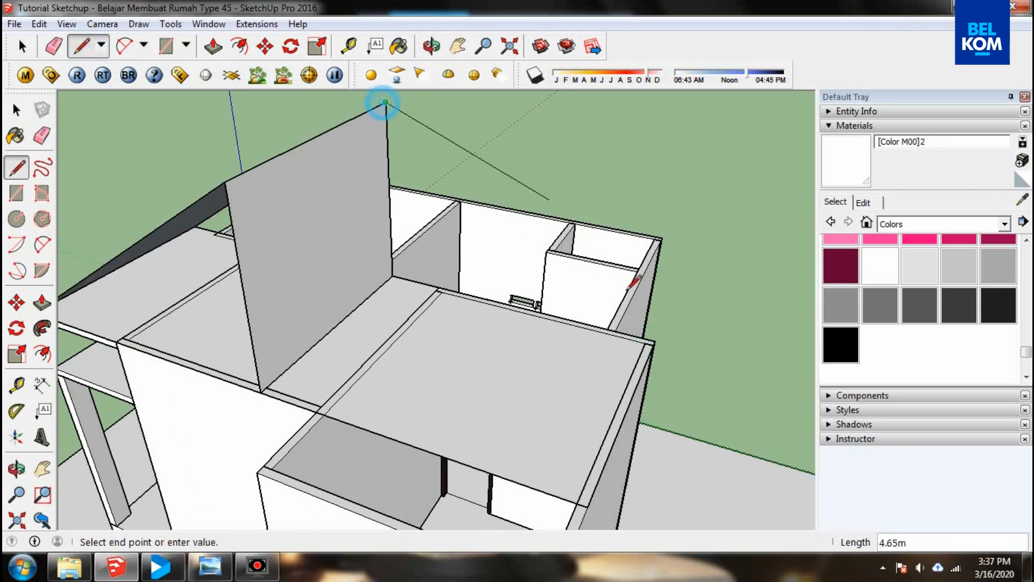
pyautogui.scroll(3, 654, 341)
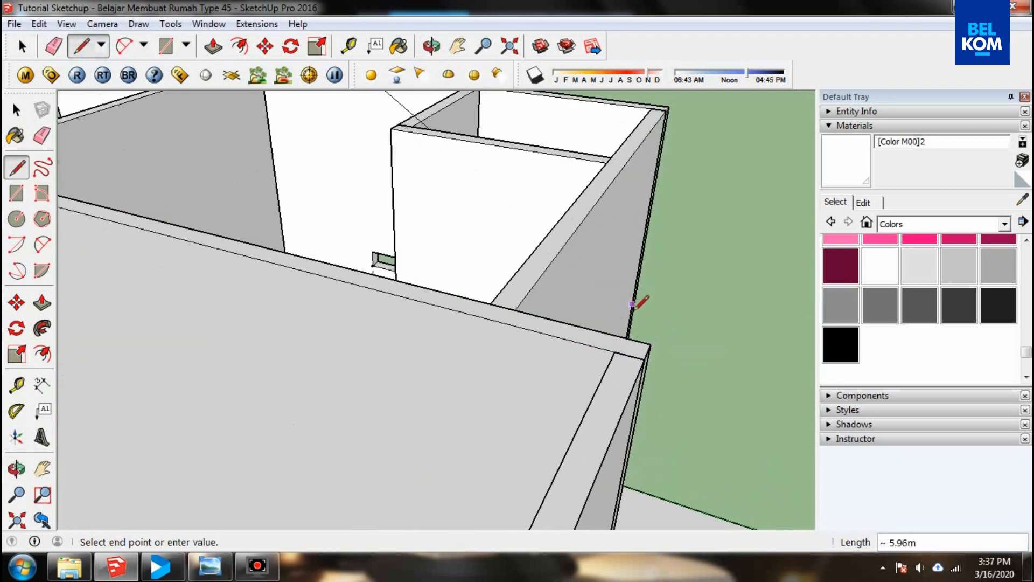
pyautogui.scroll(-5, 655, 285)
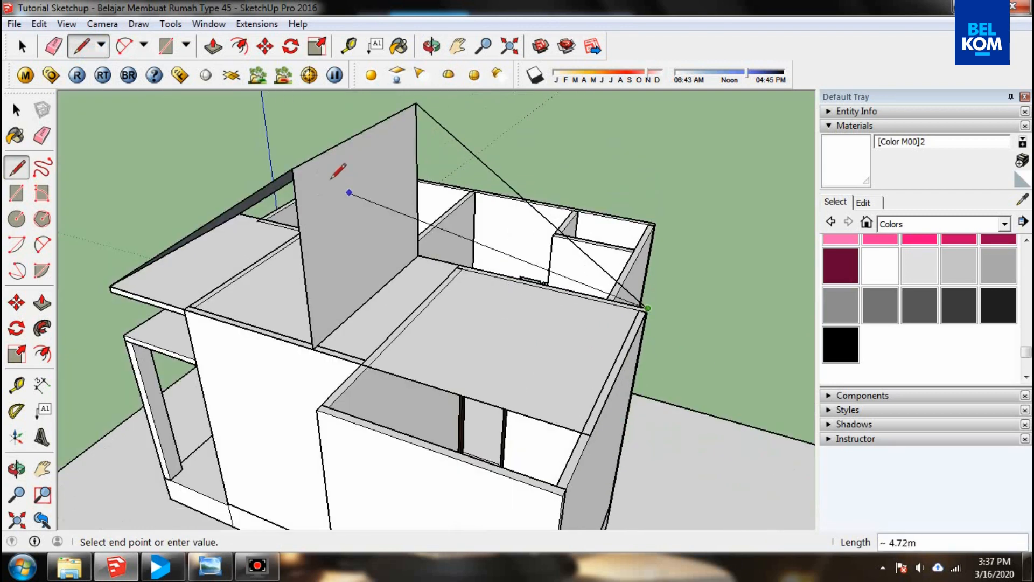
pyautogui.press('Escape')
pyautogui.scroll(3, 689, 352)
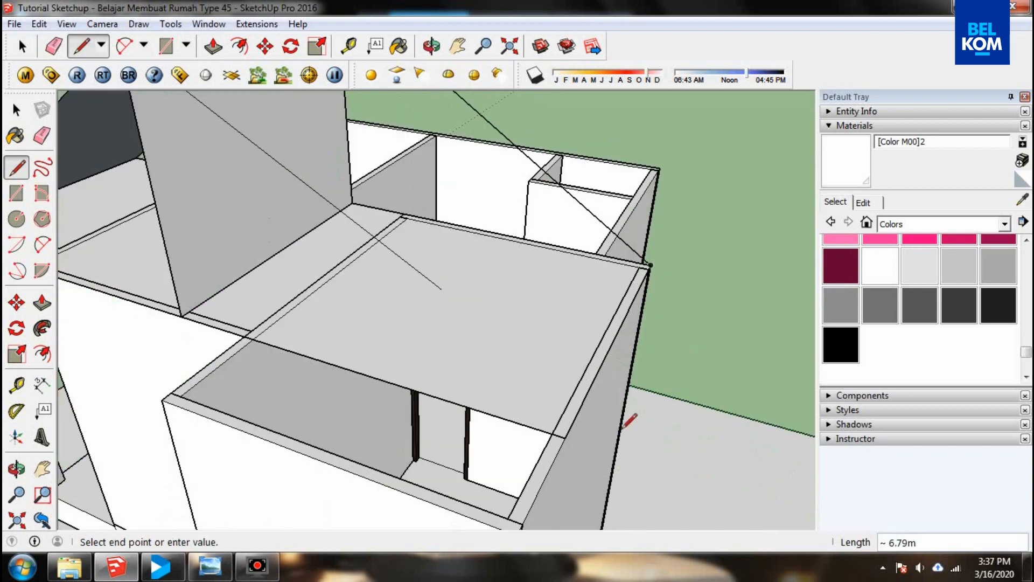
pyautogui.click(565, 438)
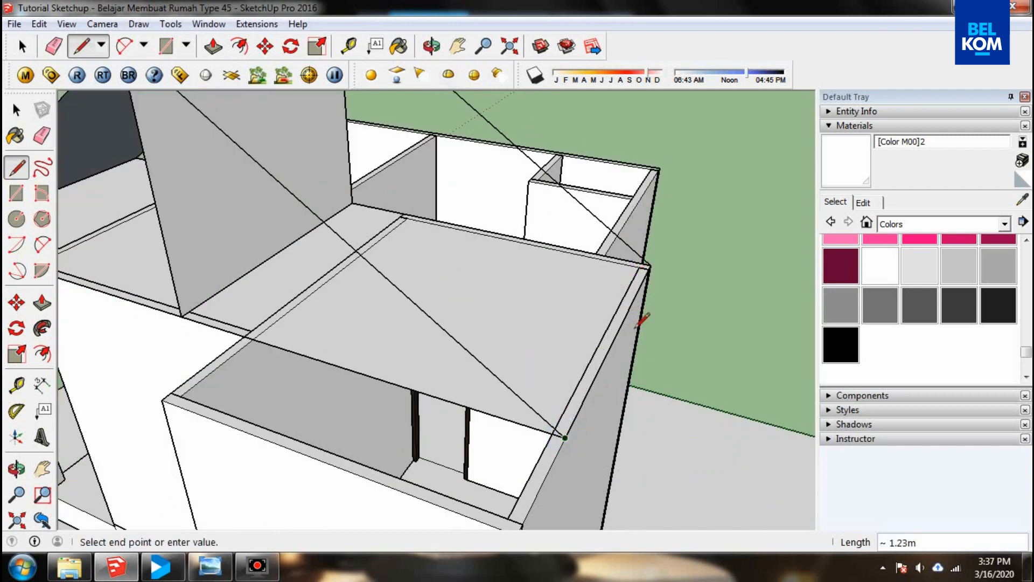
pyautogui.click(649, 263)
# - Close the gable on the outer side wall with a line from the front slope's lower corner to the rear slope's lower corner
pyautogui.click(432, 46)
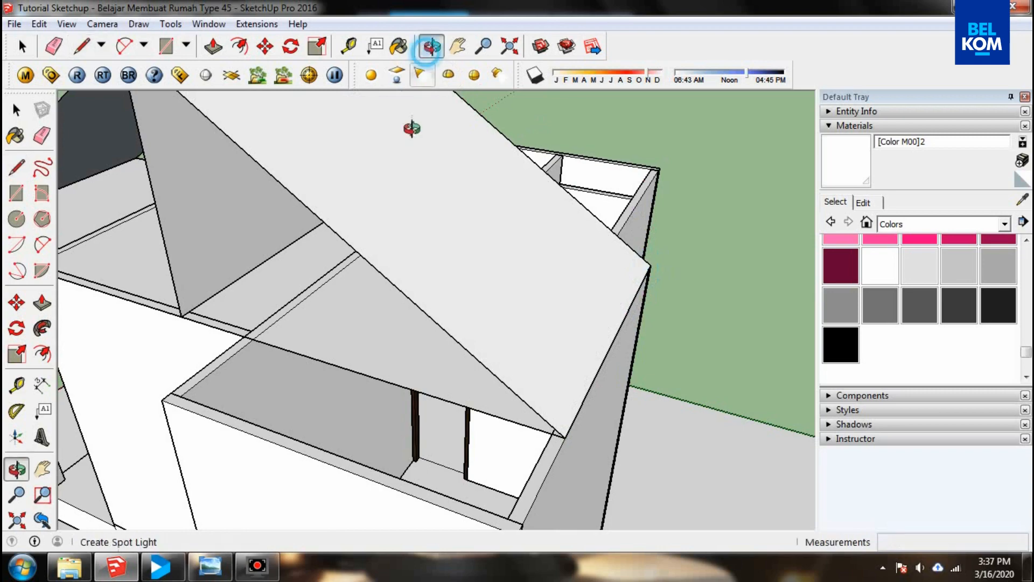
pyautogui.moveTo(411, 127)
pyautogui.mouseDown()
pyautogui.moveTo(268, 282)
pyautogui.moveTo(628, 157)
pyautogui.moveTo(439, 226)
pyautogui.moveTo(636, 104)
pyautogui.moveTo(768, 187)
pyautogui.moveTo(517, 295)
pyautogui.moveTo(623, 404)
pyautogui.moveTo(374, 208)
pyautogui.moveTo(463, 233)
pyautogui.moveTo(420, 113)
pyautogui.mouseUp()
pyautogui.scroll(3, 422, 116)
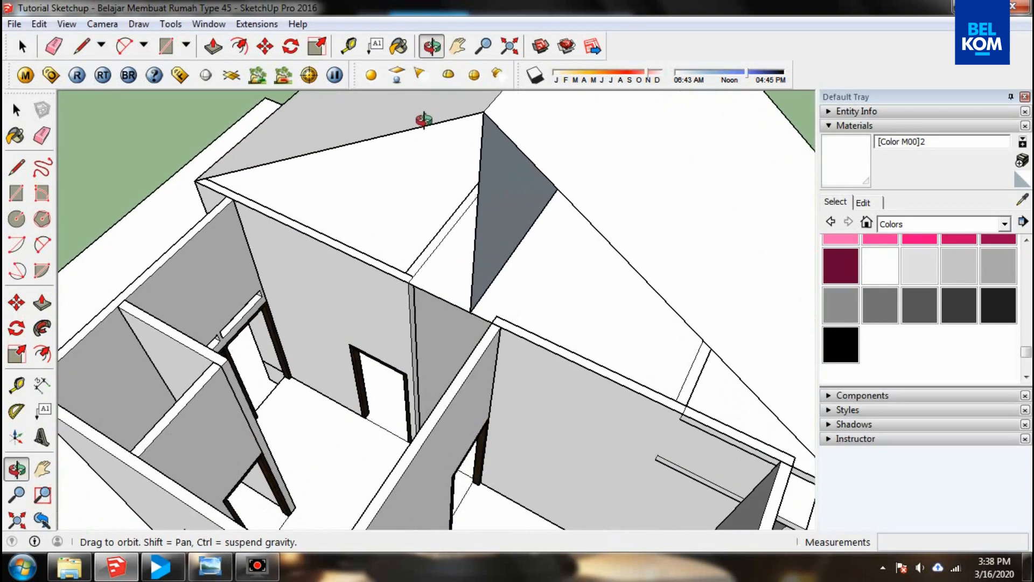
pyautogui.moveTo(405, 204); pyautogui.dragTo(406, 199)
pyautogui.scroll(-2, 278, 213)
pyautogui.moveTo(326, 151); pyautogui.dragTo(378, 181)
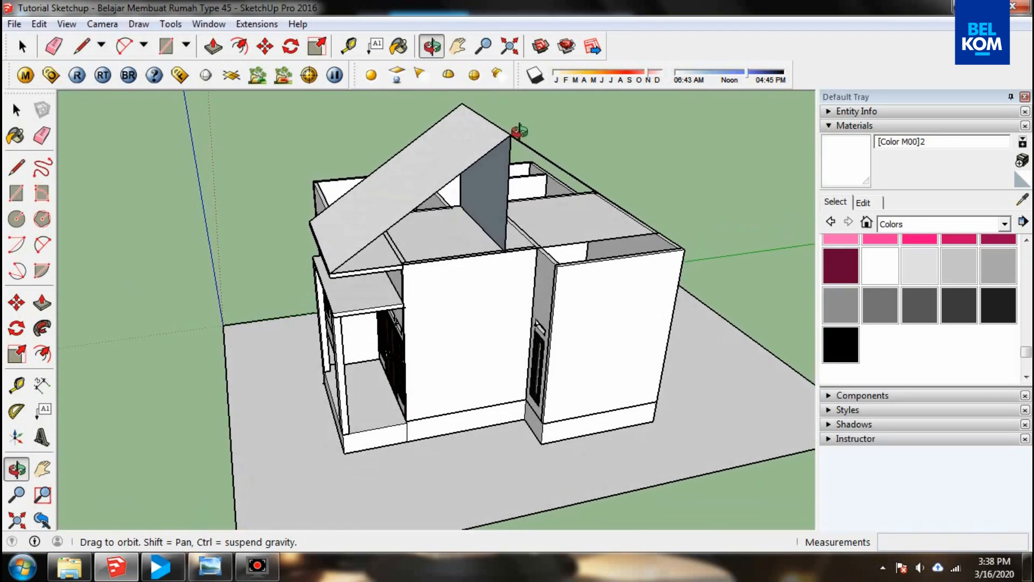
pyautogui.scroll(5, 439, 196)
pyautogui.moveTo(445, 200); pyautogui.dragTo(442, 202)
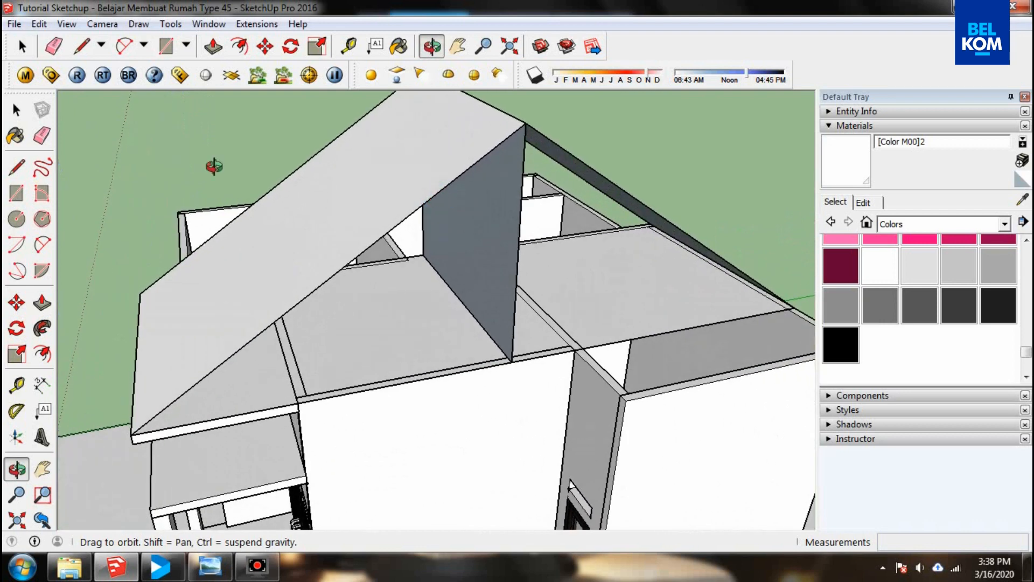
pyautogui.click(80, 46)
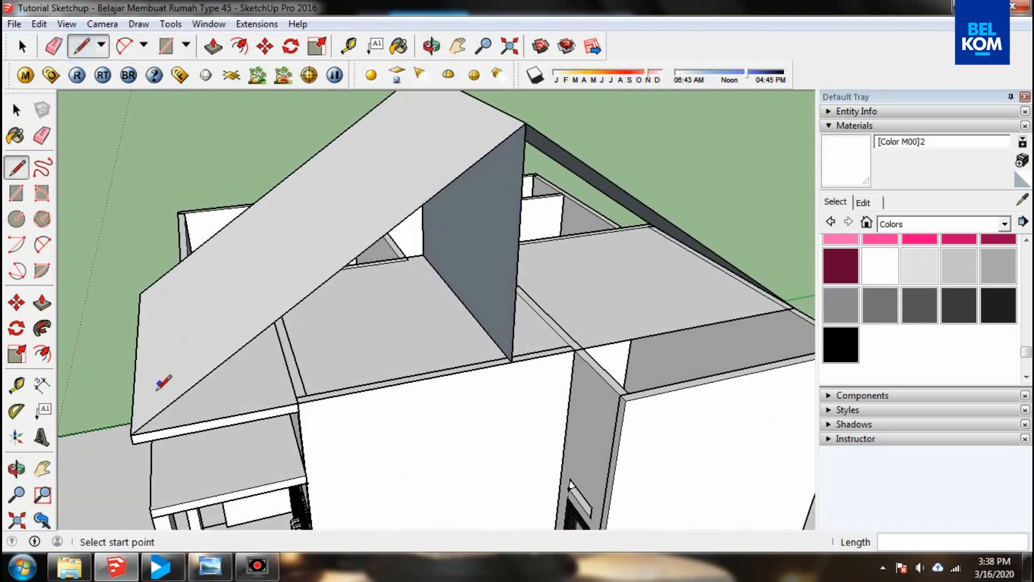
pyautogui.click(131, 434)
pyautogui.click(791, 309)
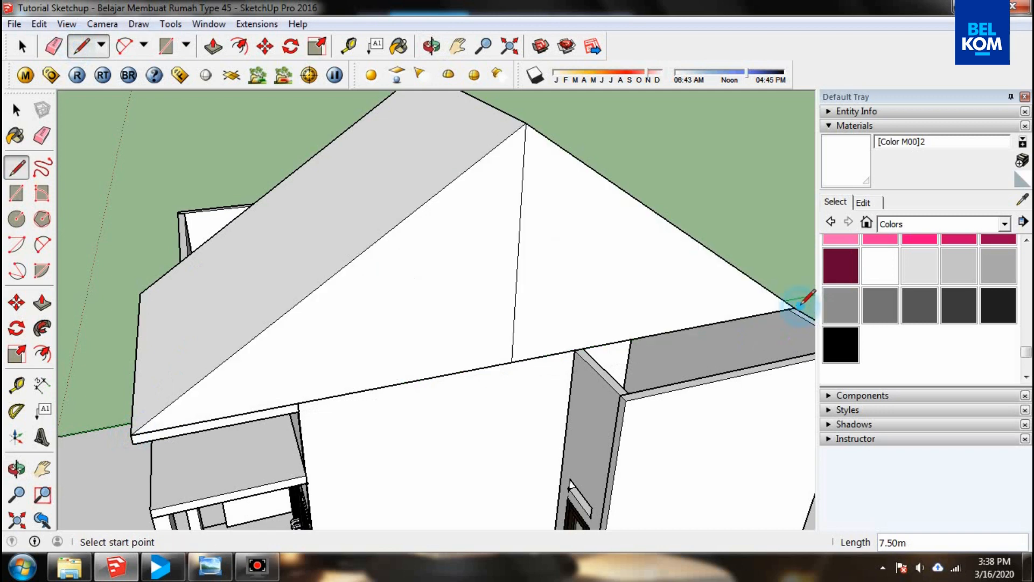
# - Close the inner gable facing the open rooms with a line from the rear slope's lower corner to the front slope's lower corner
pyautogui.click(431, 45)
pyautogui.moveTo(279, 224); pyautogui.dragTo(203, 173)
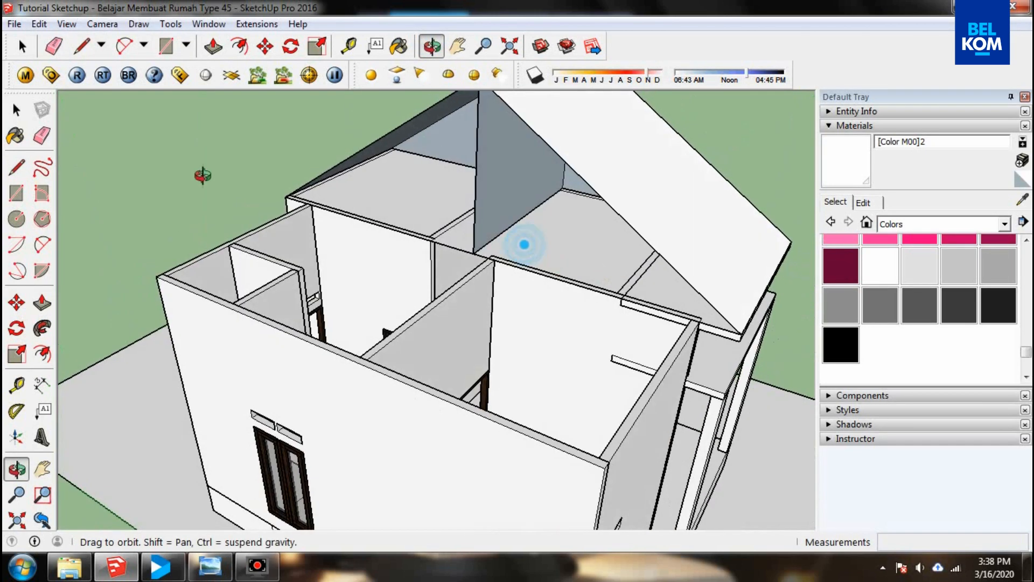
pyautogui.click(79, 47)
pyautogui.scroll(5, 298, 172)
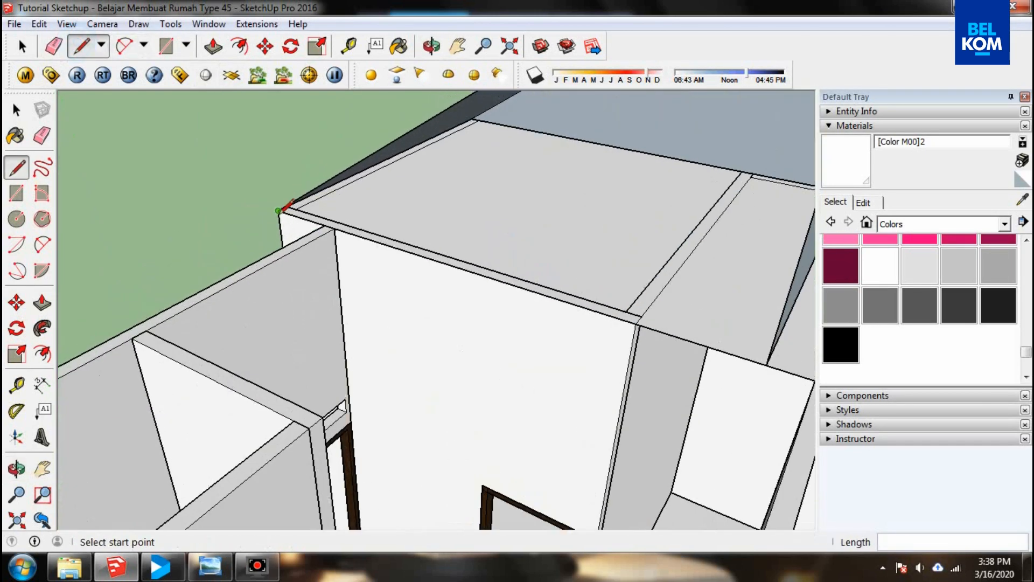
pyautogui.scroll(-5, 279, 210)
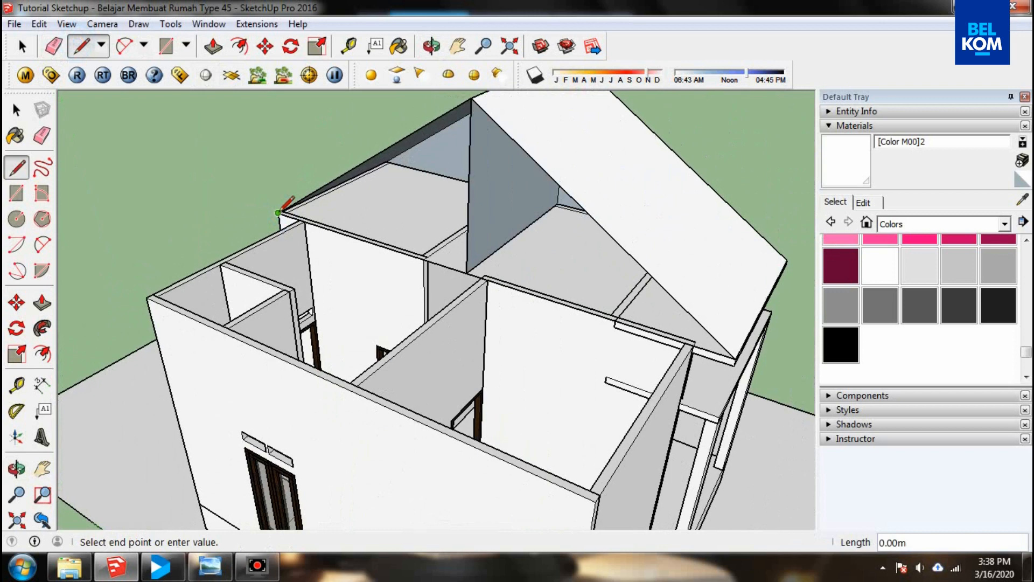
pyautogui.click(732, 360)
# - Extend the front roof slope's inner sloping edge by 0.3 m beyond the slab corner with the Line tool
pyautogui.click(432, 46)
pyautogui.moveTo(570, 236); pyautogui.dragTo(273, 312)
pyautogui.scroll(3, 270, 293)
pyautogui.scroll(5, 207, 324)
pyautogui.moveTo(207, 324); pyautogui.dragTo(302, 268)
pyautogui.click(84, 47)
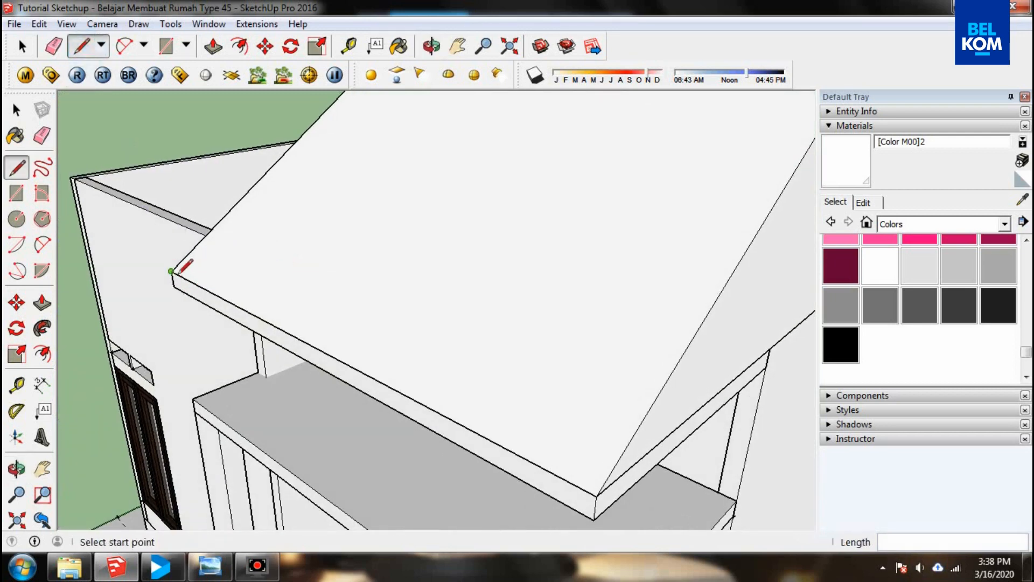
pyautogui.click(172, 272)
pyautogui.press('Escape')
pyautogui.scroll(3, 138, 298)
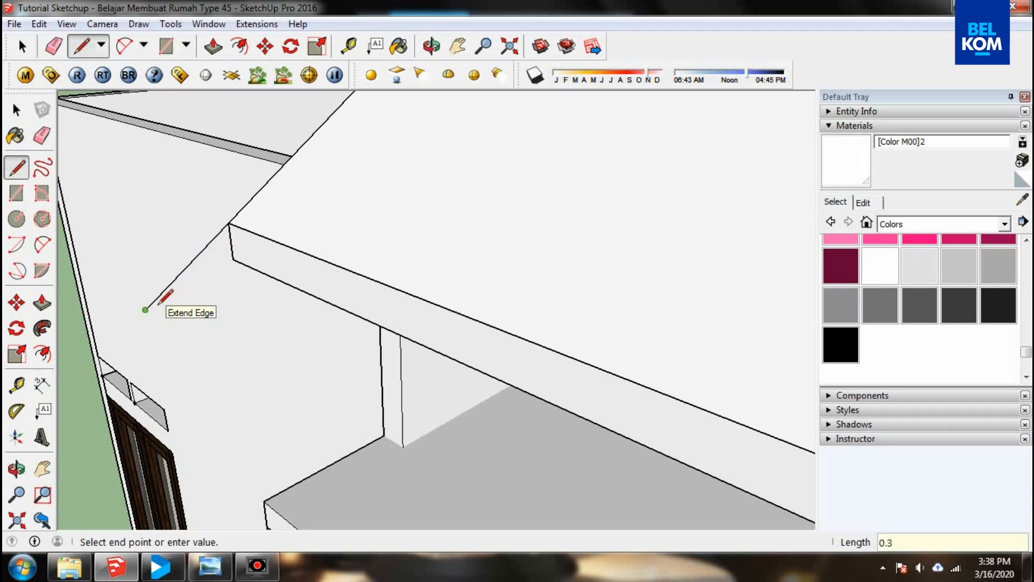
pyautogui.scroll(-2, 111, 270)
pyautogui.press('Escape')
# - Extend the front slope's outer sloping edge by 0.3 m and join both ends to form the front eave overhang
pyautogui.scroll(-2, 80, 235)
pyautogui.scroll(-2, 478, 270)
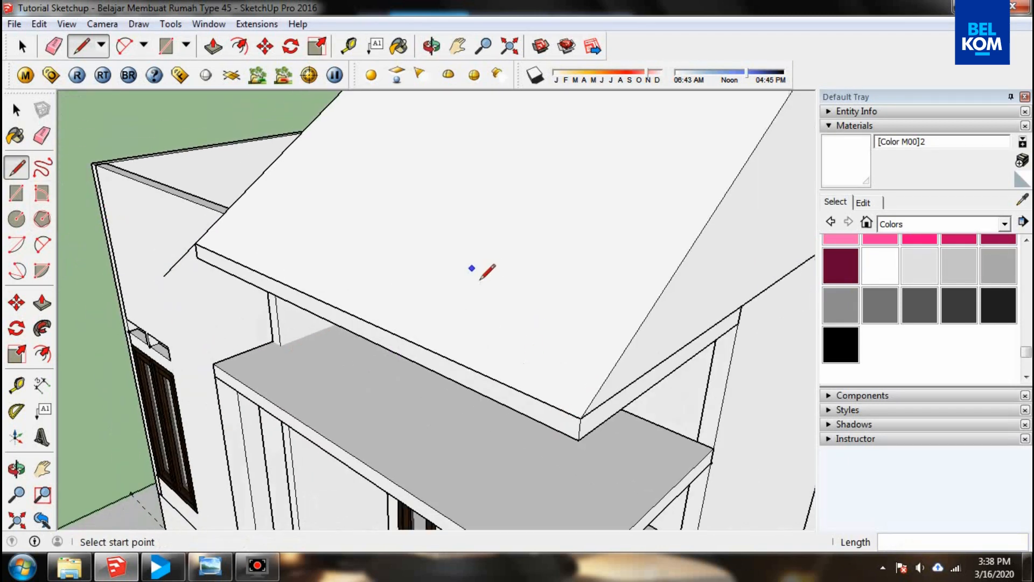
pyautogui.scroll(2, 596, 406)
pyautogui.click(583, 411)
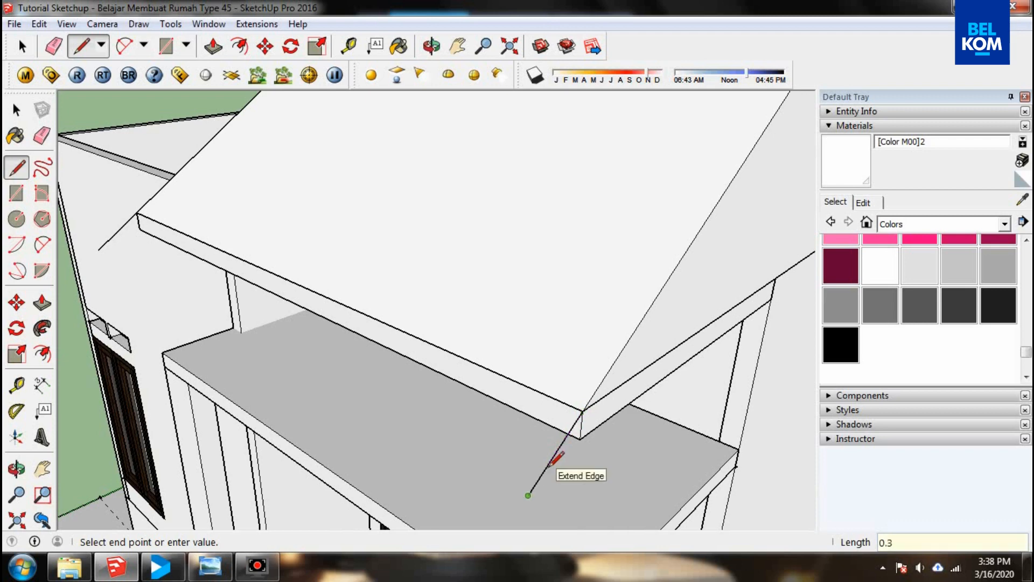
pyautogui.click(527, 495)
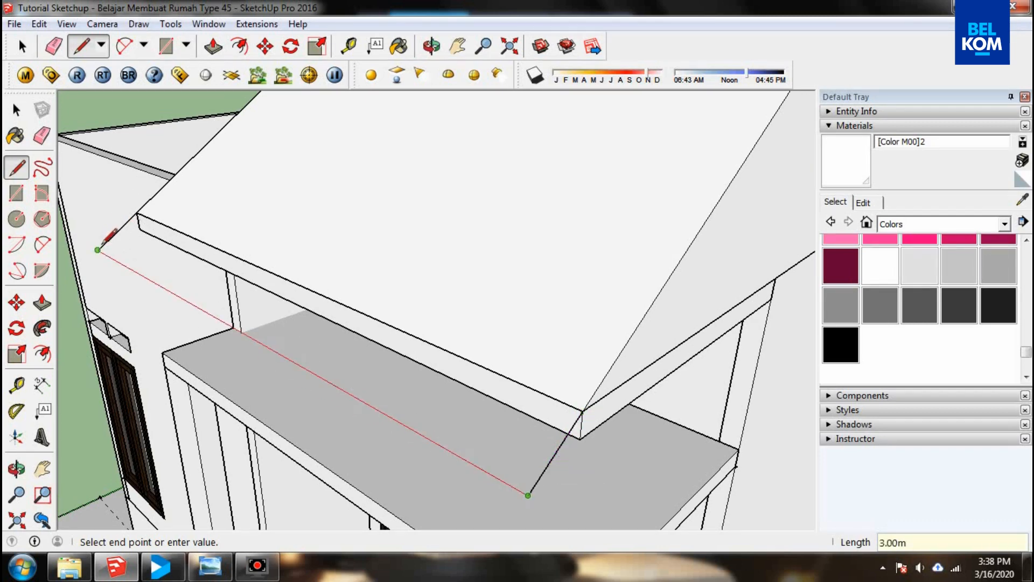
# - Extend the rear roof slope's outer sloping edge by 0.3 m beyond the wall corner
pyautogui.click(431, 46)
pyautogui.moveTo(302, 226)
pyautogui.mouseDown()
pyautogui.moveTo(214, 307)
pyautogui.moveTo(379, 247)
pyautogui.moveTo(88, 185)
pyautogui.moveTo(309, 224)
pyautogui.moveTo(81, 259)
pyautogui.moveTo(369, 339)
pyautogui.mouseUp()
pyautogui.press('l')
pyautogui.scroll(2, 476, 324)
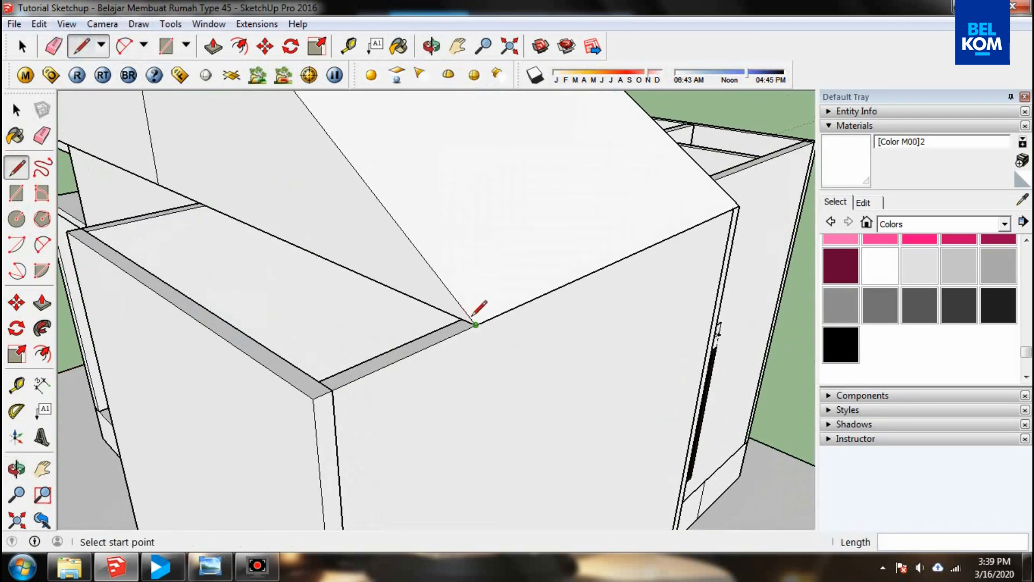
pyautogui.click(476, 324)
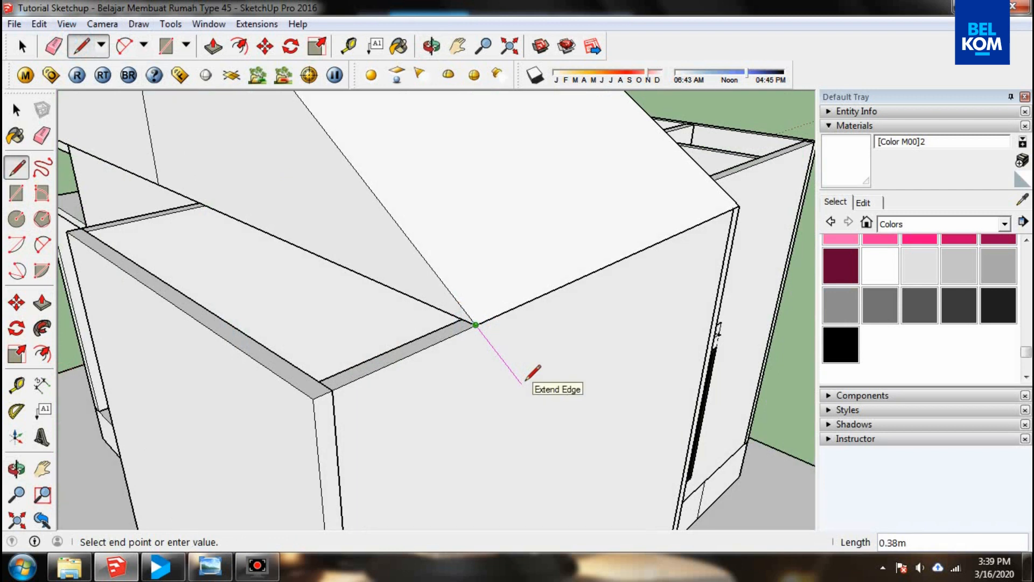
pyautogui.press('Return')
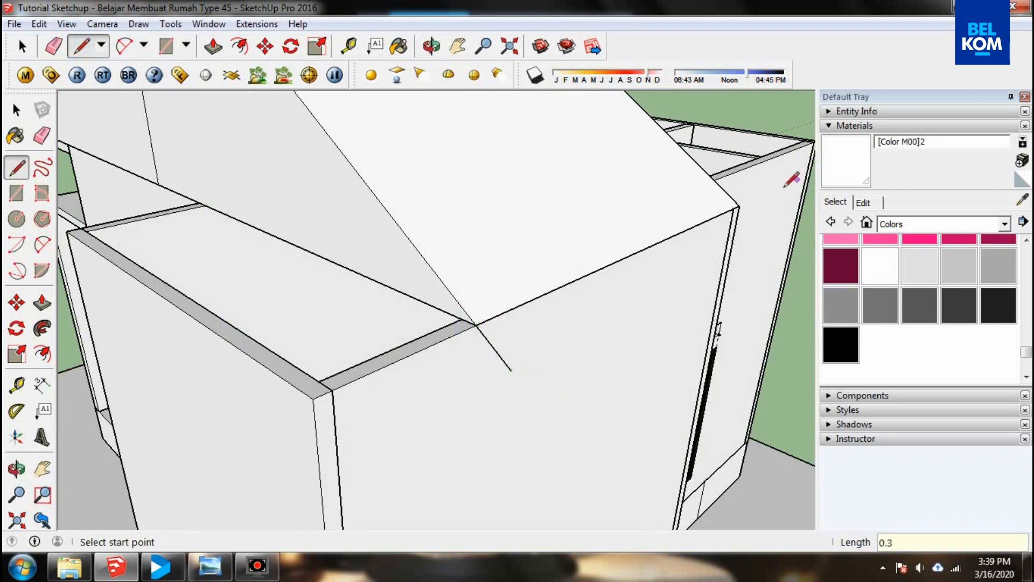
# - Extend the rear slope's inner sloping edge by 0.3 m and join both ends to form the rear eave overhang
pyautogui.scroll(3, 750, 196)
pyautogui.click(732, 205)
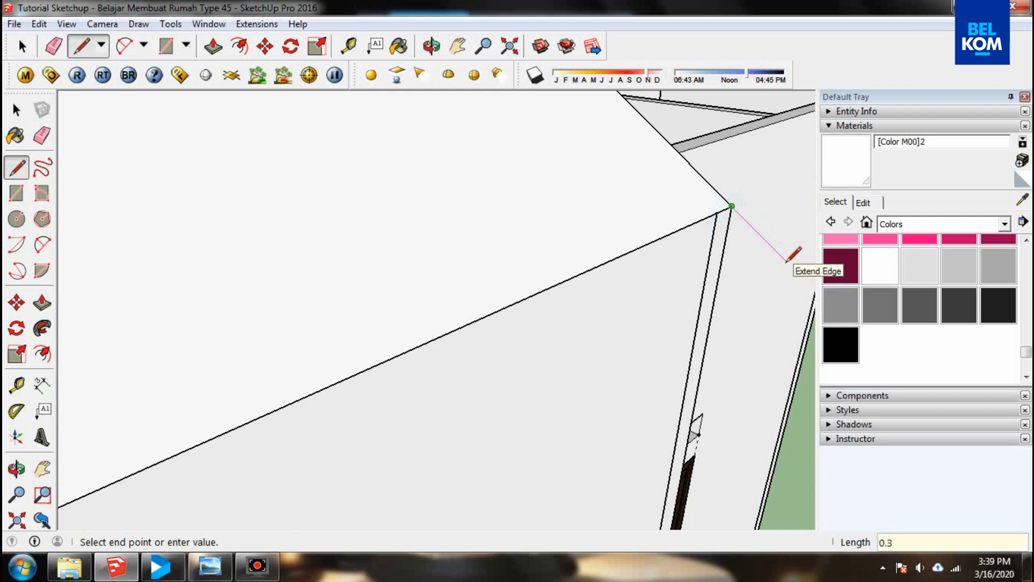
pyautogui.scroll(-3, 754, 248)
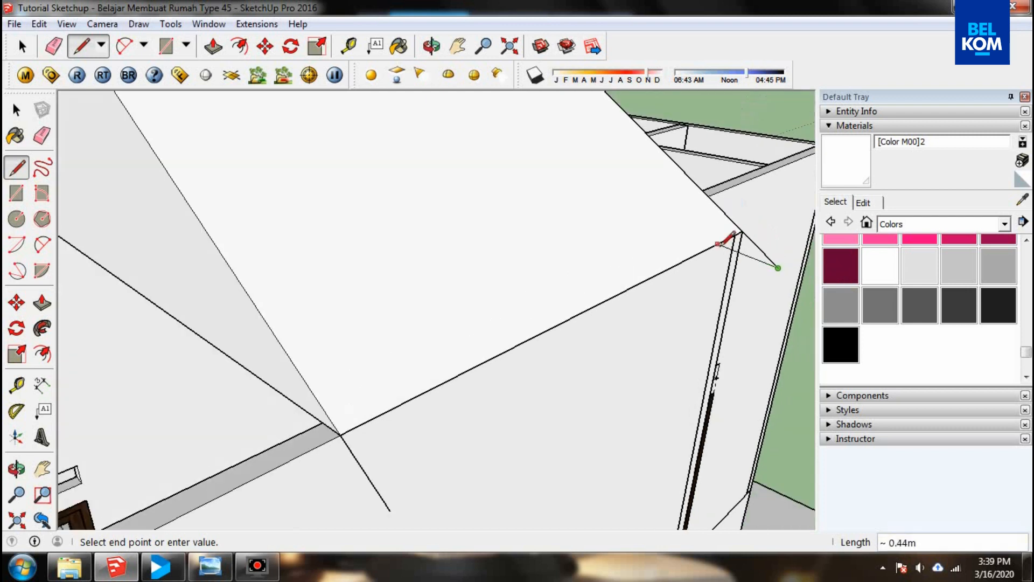
pyautogui.click(387, 507)
# - Select the edge between the rear slope and its overhang and inspect the eaves from the rear, front and side
pyautogui.press('space')
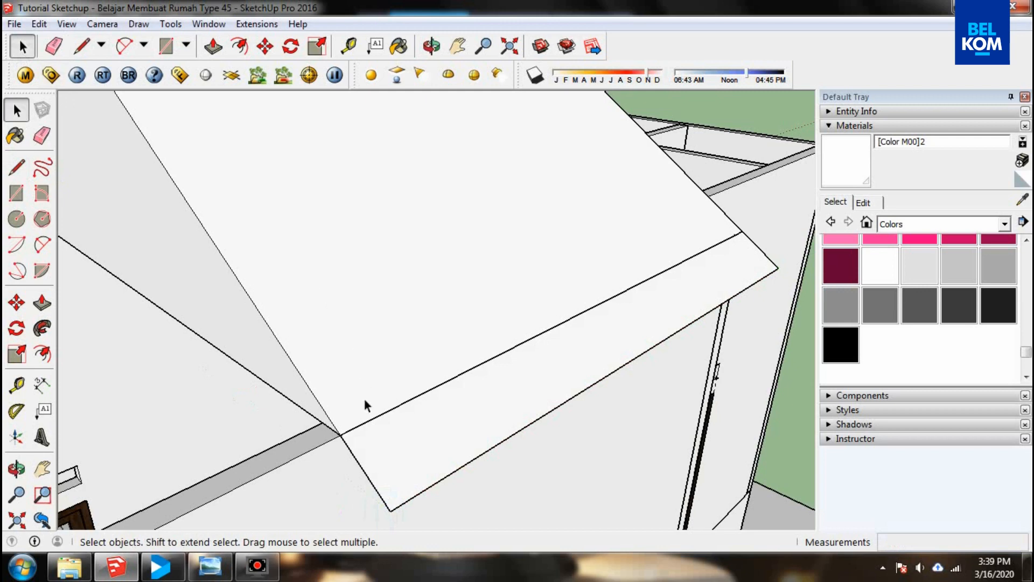
pyautogui.click(373, 415)
pyautogui.click(377, 416)
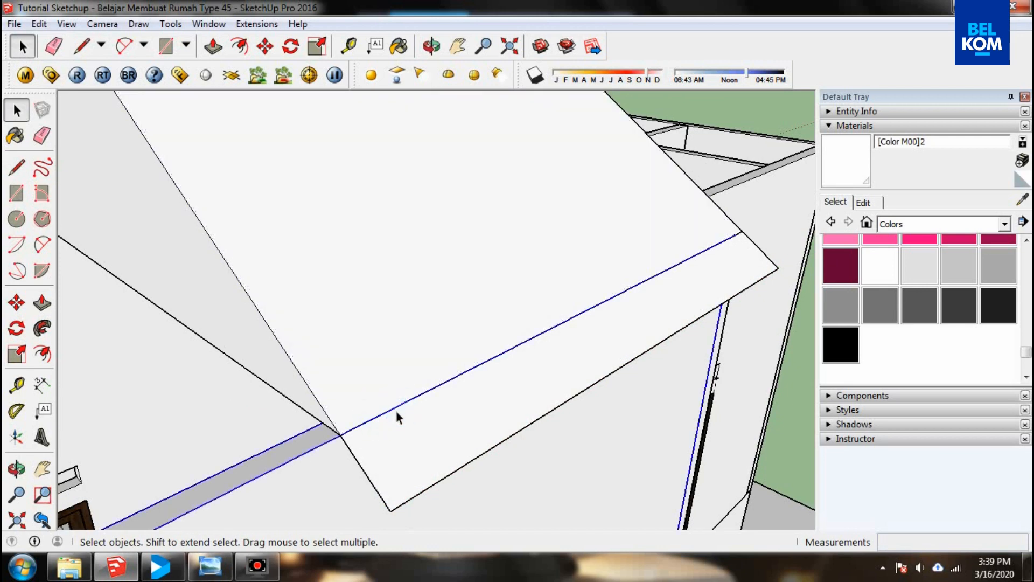
pyautogui.scroll(-2, 396, 416)
pyautogui.click(431, 46)
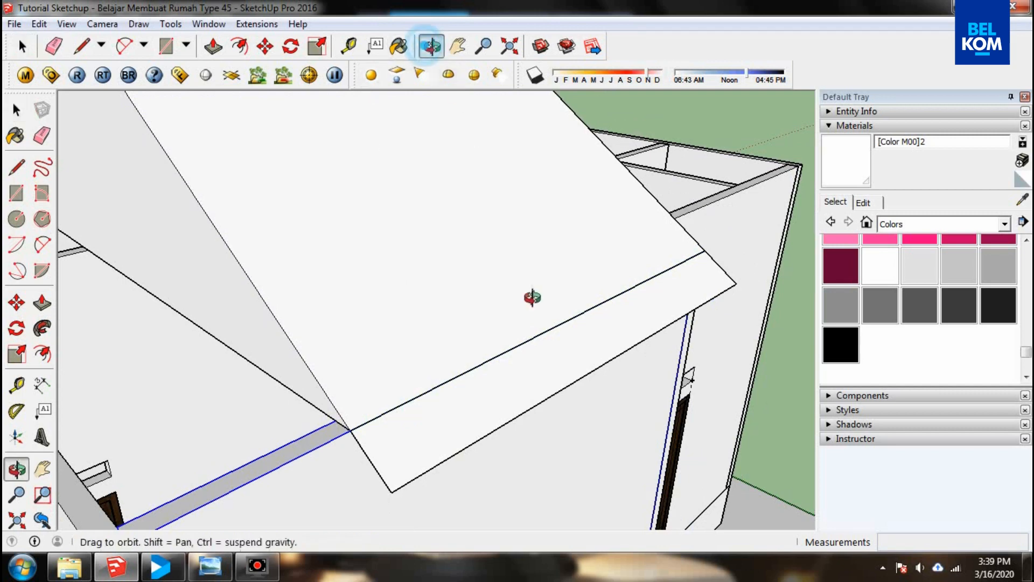
pyautogui.scroll(-2, 491, 314)
pyautogui.moveTo(371, 381); pyautogui.dragTo(598, 355)
pyautogui.scroll(-2, 598, 355)
pyautogui.moveTo(386, 339); pyautogui.dragTo(603, 318)
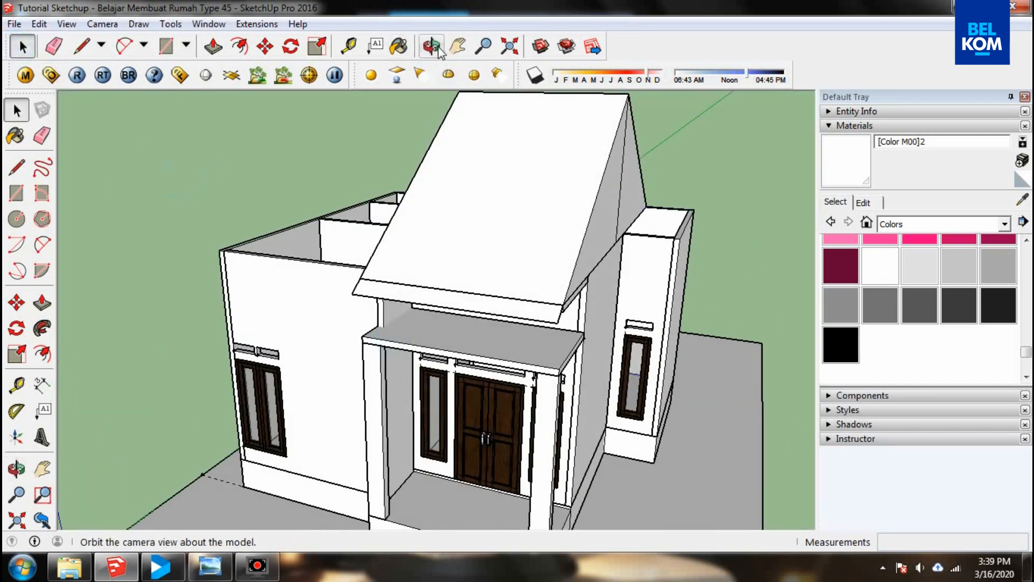
pyautogui.moveTo(547, 210); pyautogui.dragTo(365, 146)
pyautogui.scroll(3, 358, 195)
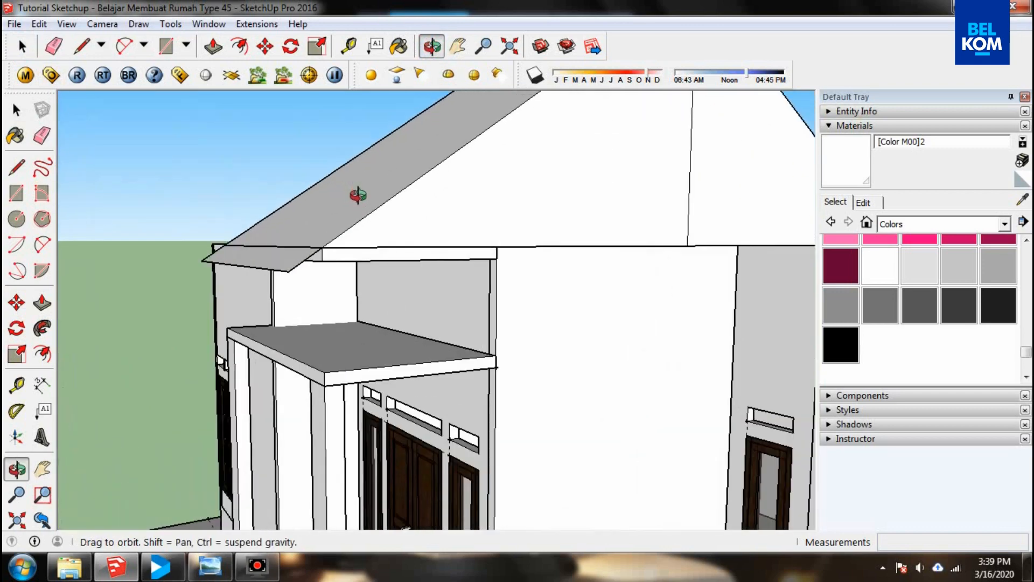
pyautogui.scroll(-4, 355, 197)
pyautogui.moveTo(355, 197); pyautogui.dragTo(350, 113)
# - Select the whole gable roof with its eave overhangs and make it a group
pyautogui.press('space')
pyautogui.click(455, 193)
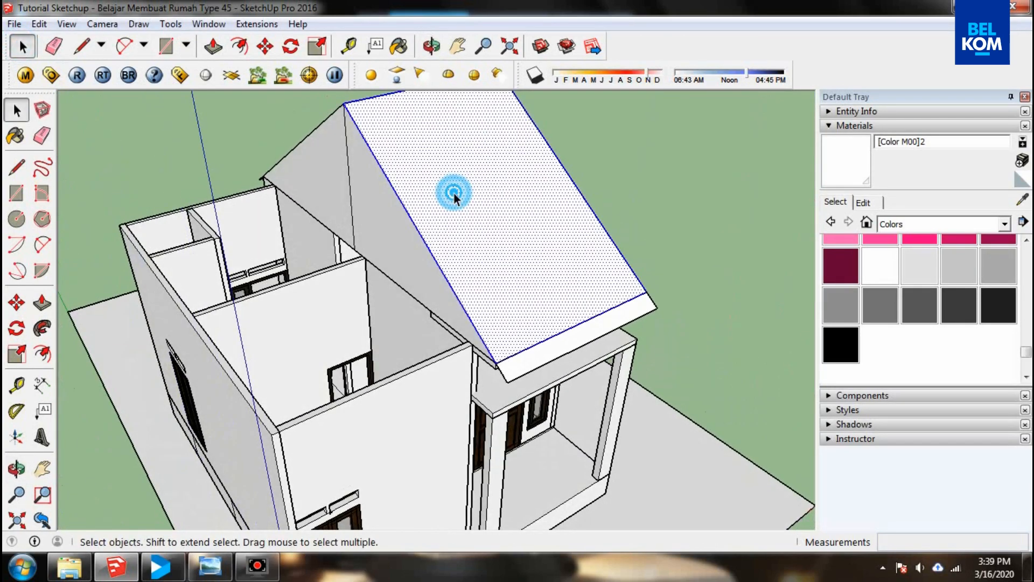
pyautogui.rightClick(454, 193)
pyautogui.click(484, 325)
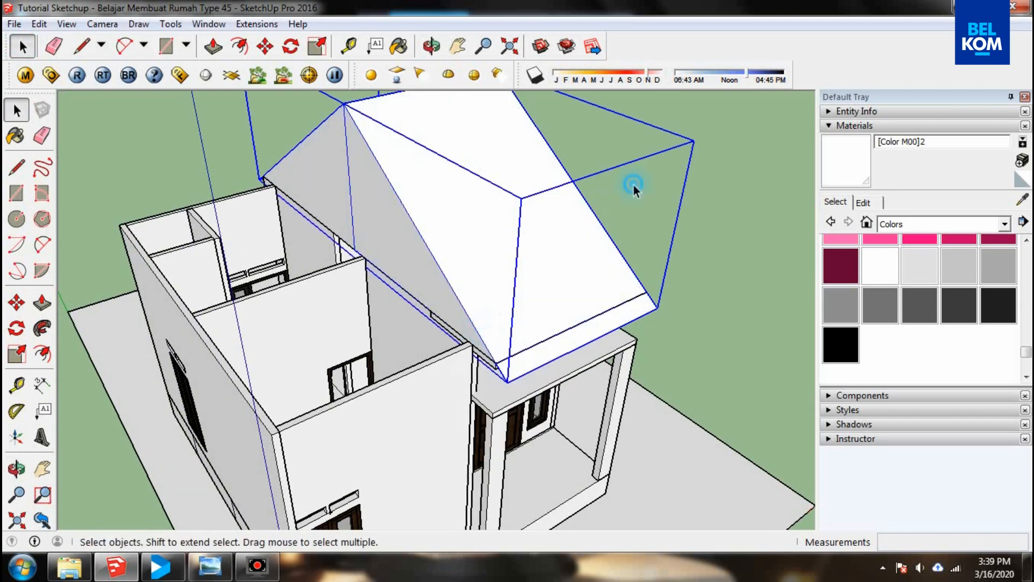
# - Draw a horizontal 3.00 m by 0.50 m rectangle from the gable's lower rear corner to the adjoining wing's outer rear wall corner
pyautogui.click(431, 45)
pyautogui.moveTo(503, 148); pyautogui.dragTo(551, 200)
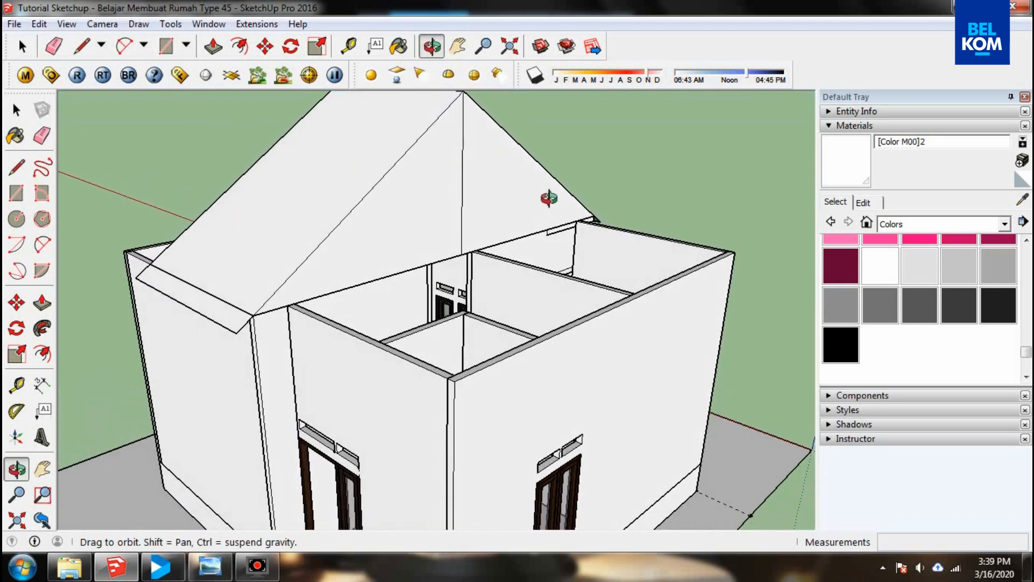
pyautogui.moveTo(271, 152); pyautogui.dragTo(212, 90)
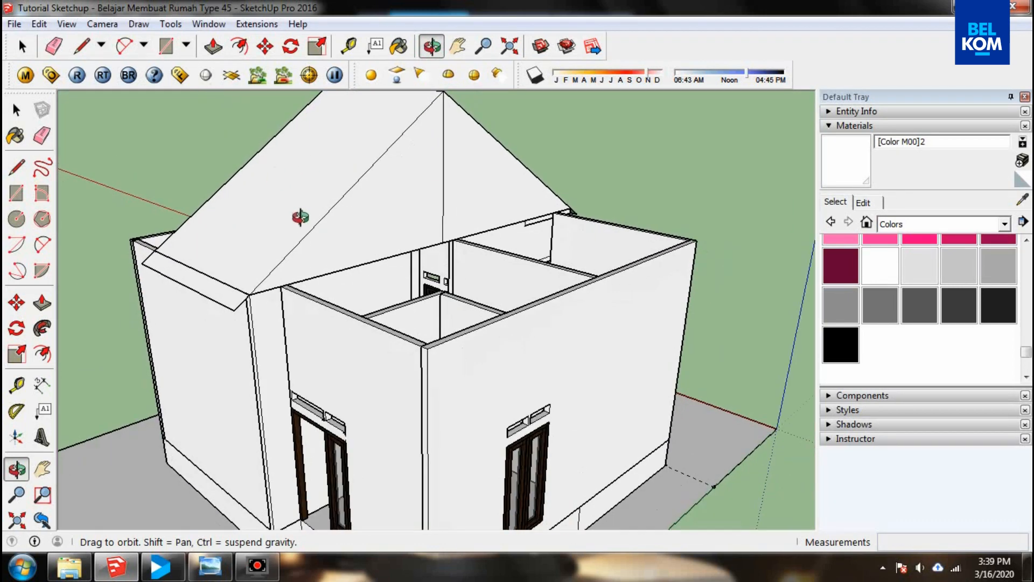
pyautogui.moveTo(300, 217); pyautogui.dragTo(436, 317)
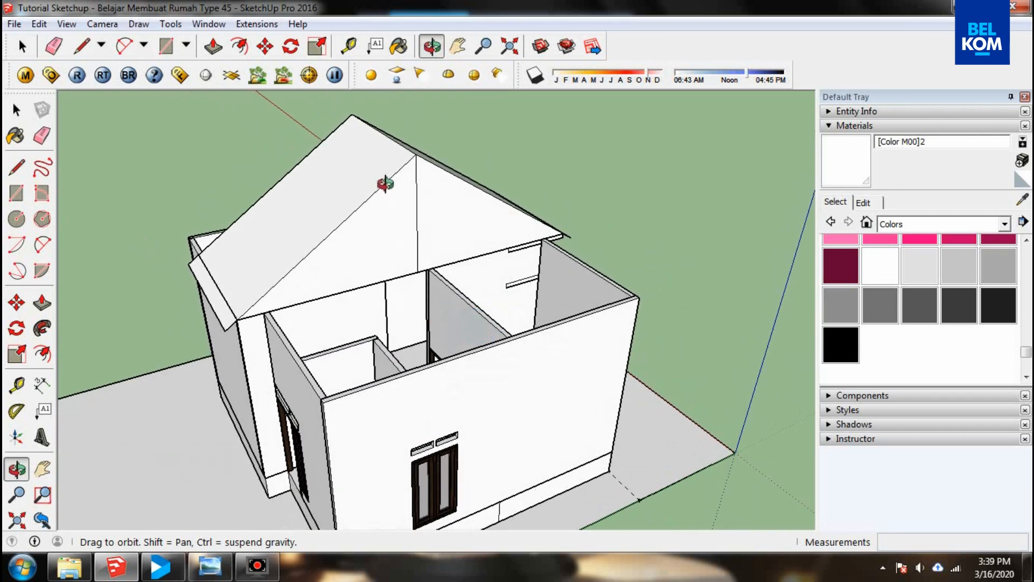
pyautogui.moveTo(385, 183); pyautogui.dragTo(338, 188)
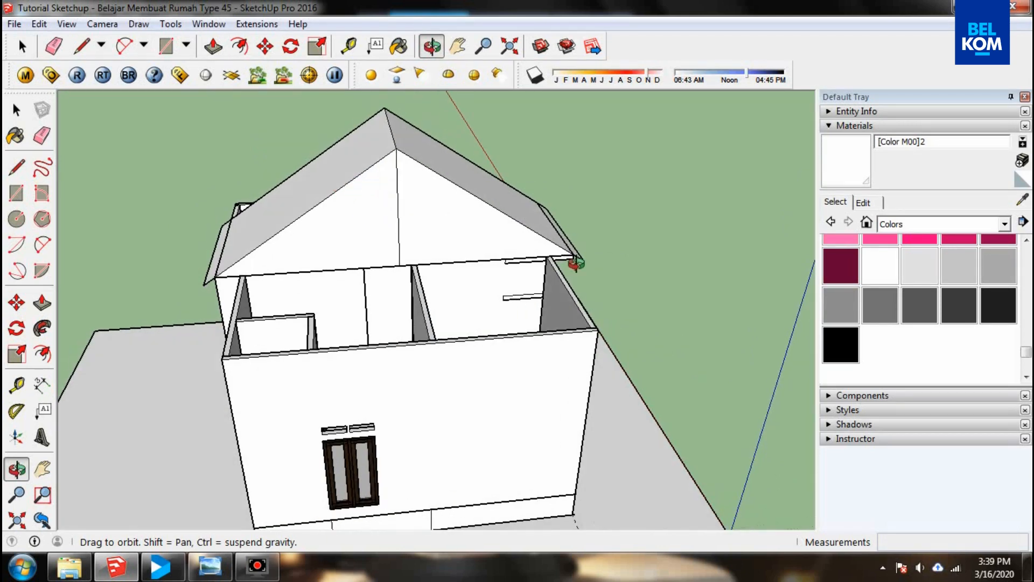
pyautogui.moveTo(576, 264); pyautogui.dragTo(311, 341)
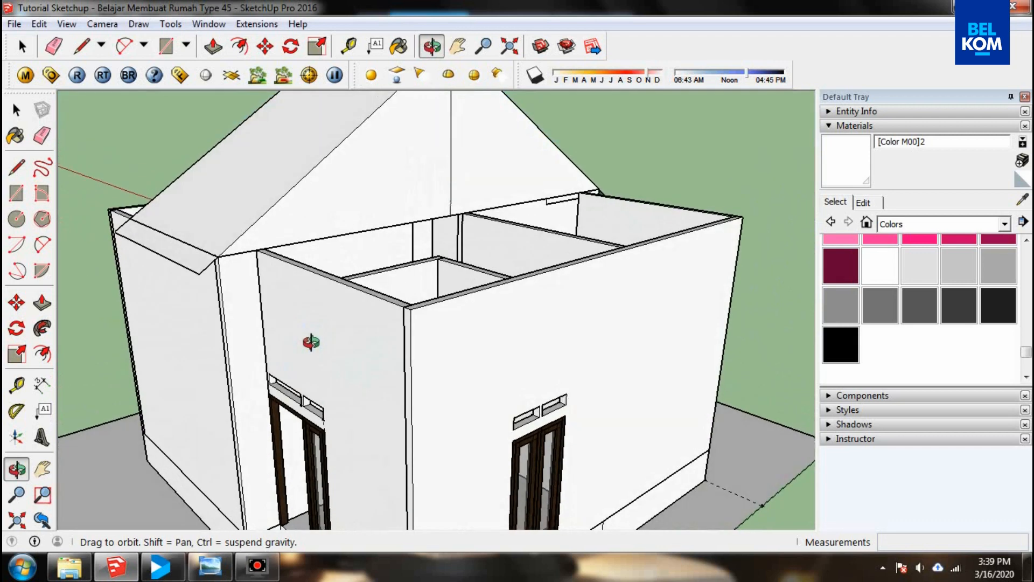
pyautogui.scroll(3, 270, 238)
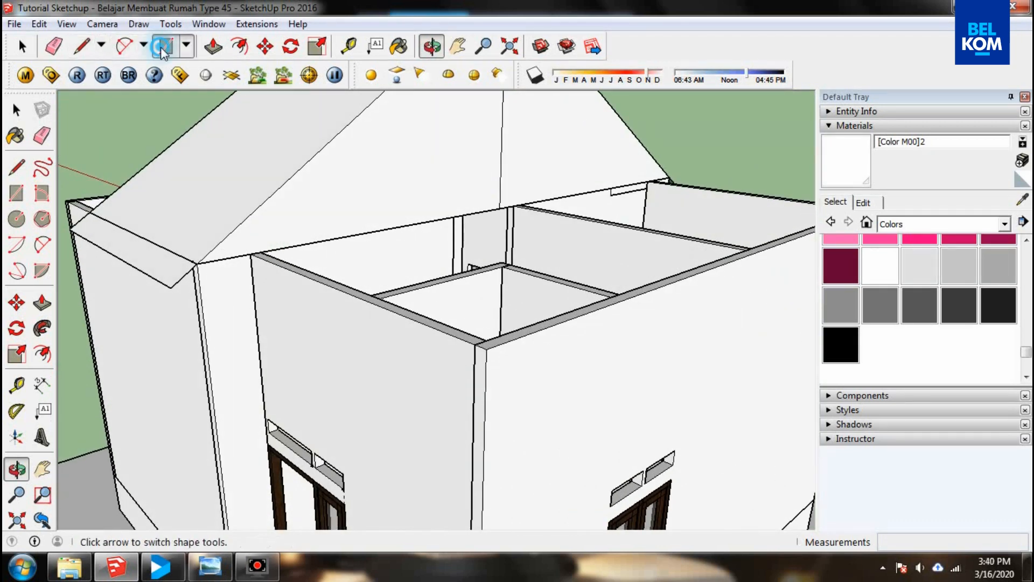
pyautogui.click(161, 47)
pyautogui.click(197, 263)
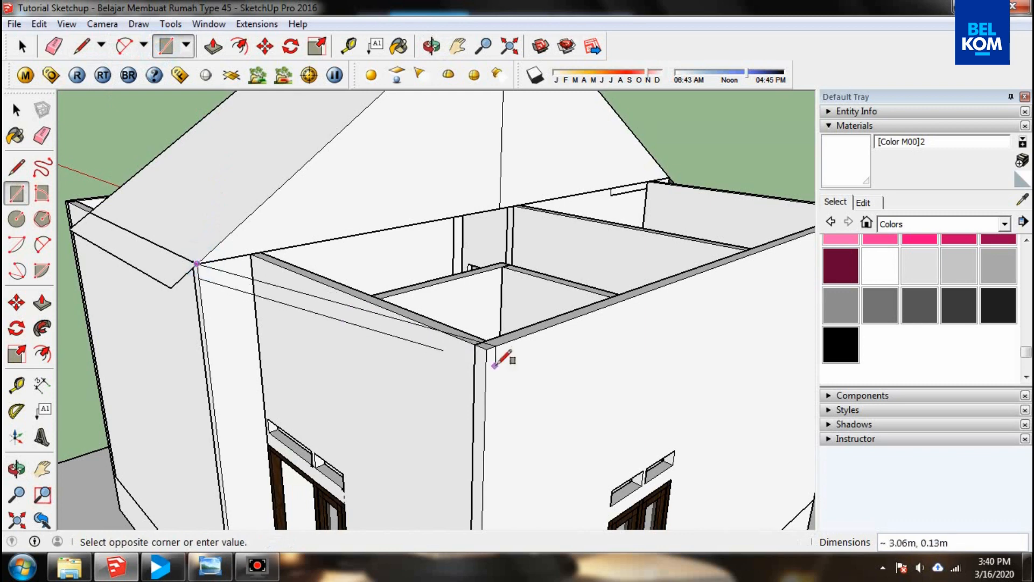
pyautogui.click(485, 348)
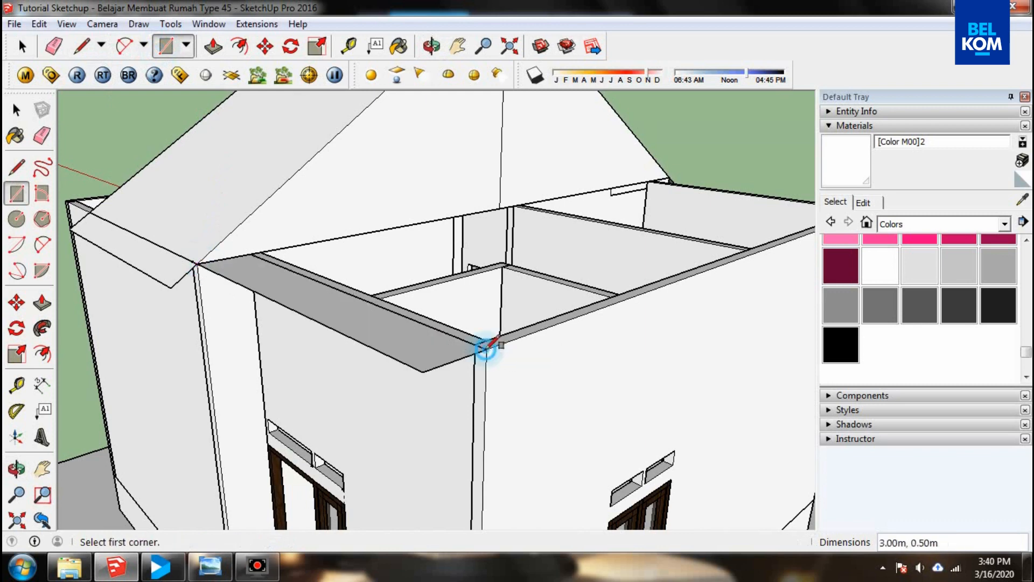
# - Make the rectangle along the wing's rear wall top a group and deselect it
pyautogui.click(431, 47)
pyautogui.moveTo(358, 281); pyautogui.dragTo(331, 256)
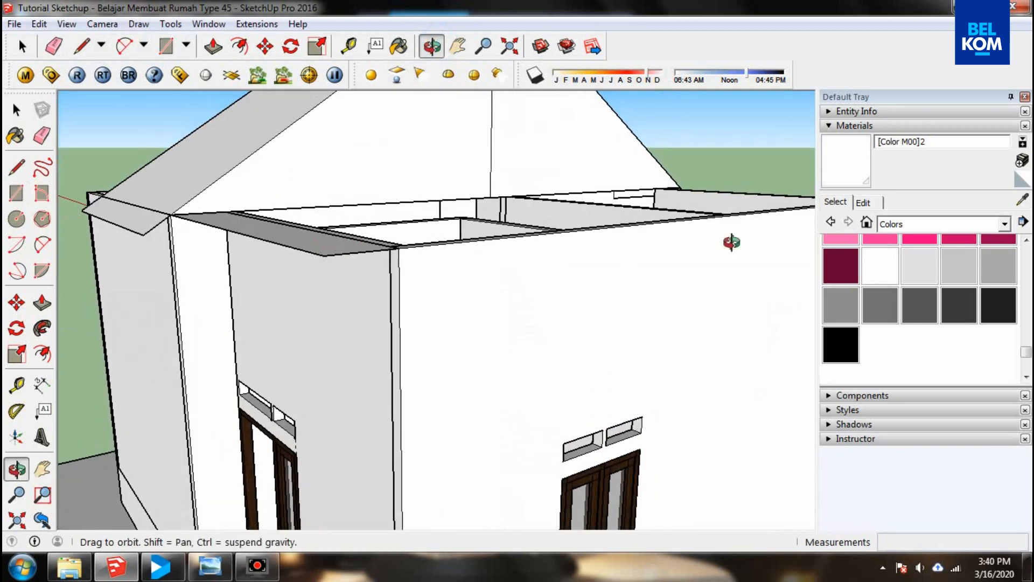
pyautogui.moveTo(350, 171); pyautogui.dragTo(226, 264)
pyautogui.press('space')
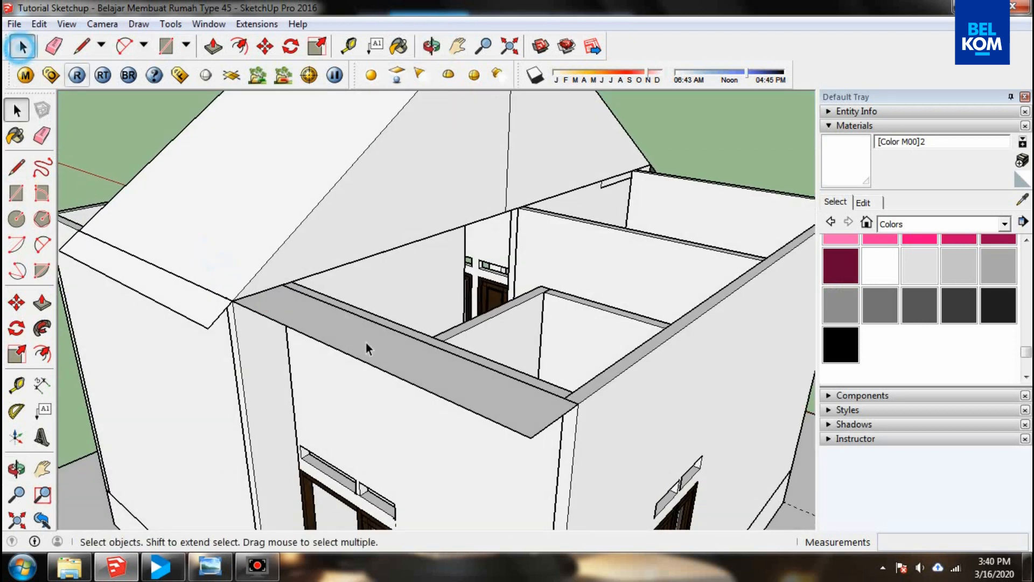
pyautogui.click(370, 356)
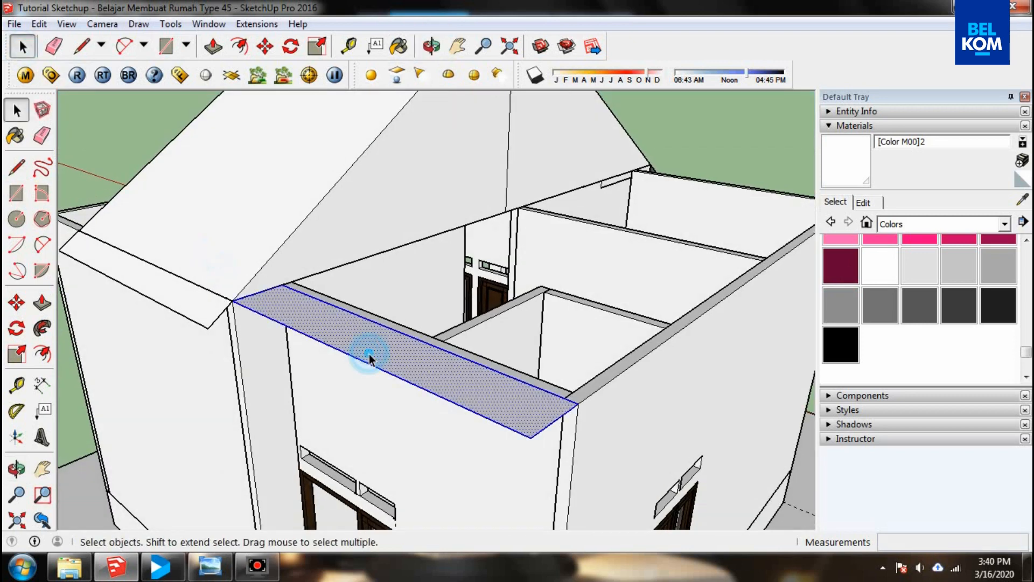
pyautogui.click(860, 172)
pyautogui.click(432, 46)
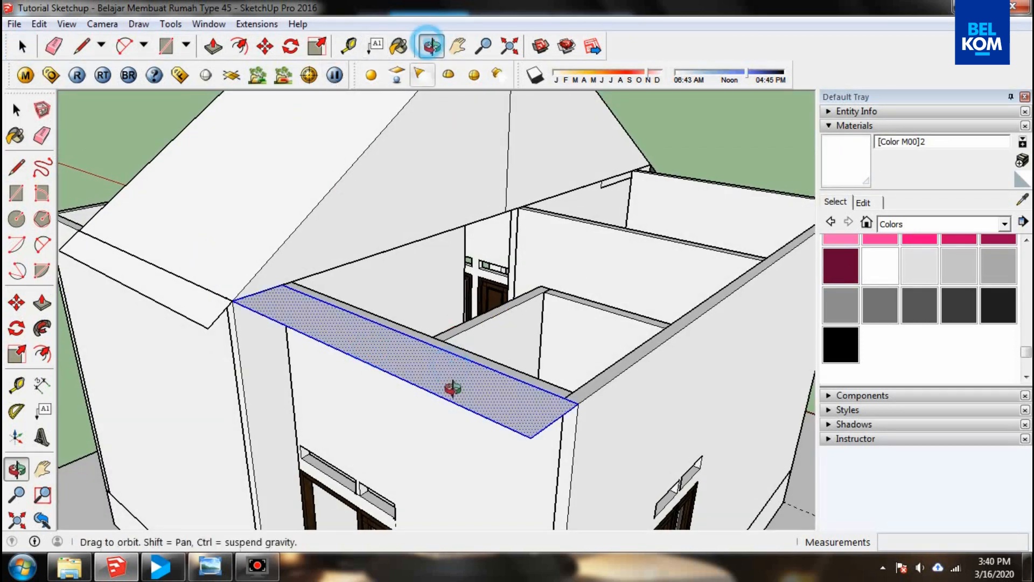
pyautogui.moveTo(450, 386)
pyautogui.mouseDown()
pyautogui.moveTo(412, 226)
pyautogui.moveTo(428, 135)
pyautogui.mouseUp()
pyautogui.click(833, 159)
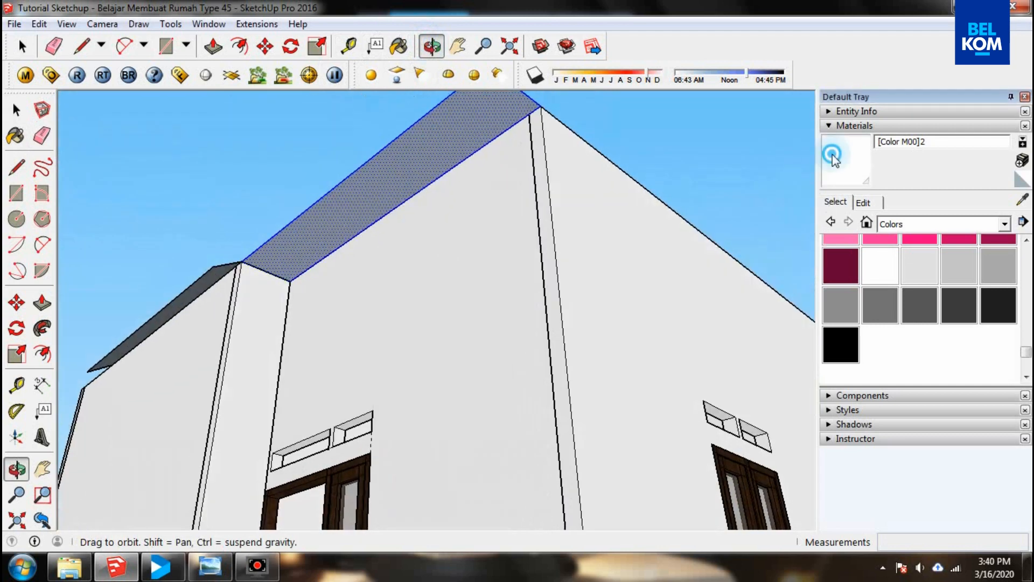
pyautogui.click(434, 124)
pyautogui.press('space')
pyautogui.rightClick(409, 183)
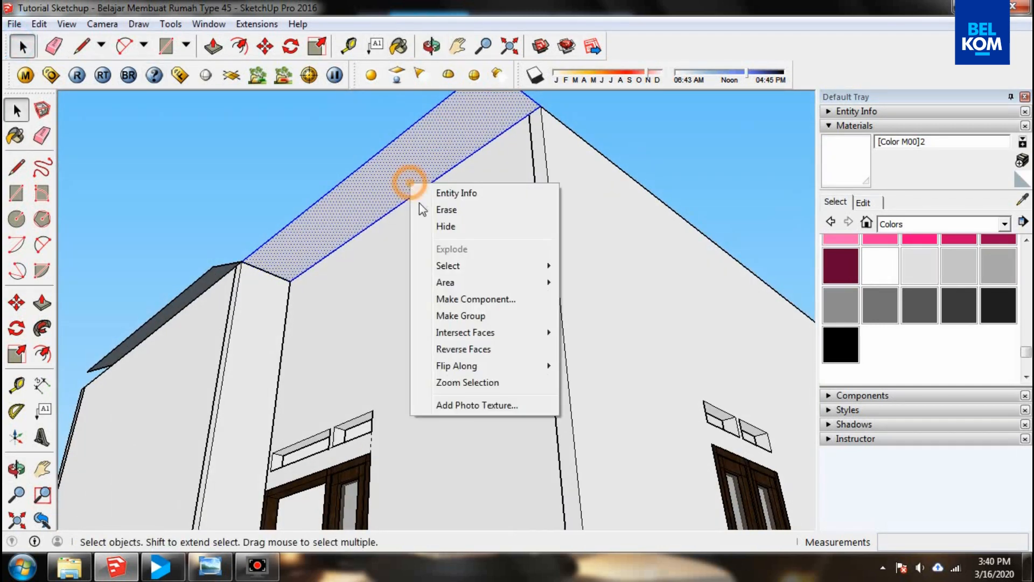
pyautogui.click(453, 312)
pyautogui.click(226, 153)
# - Undo the 3.00 m by 0.50 m rectangle and its grouping along the wing's rear wall
pyautogui.click(431, 47)
pyautogui.moveTo(370, 222); pyautogui.dragTo(252, 420)
pyautogui.scroll(5, 237, 412)
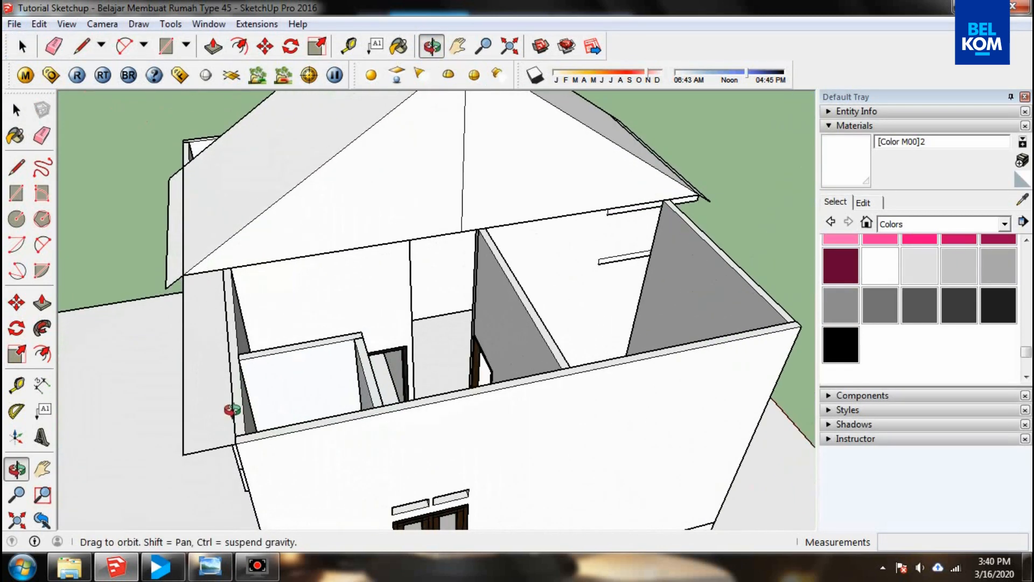
pyautogui.scroll(-2, 232, 411)
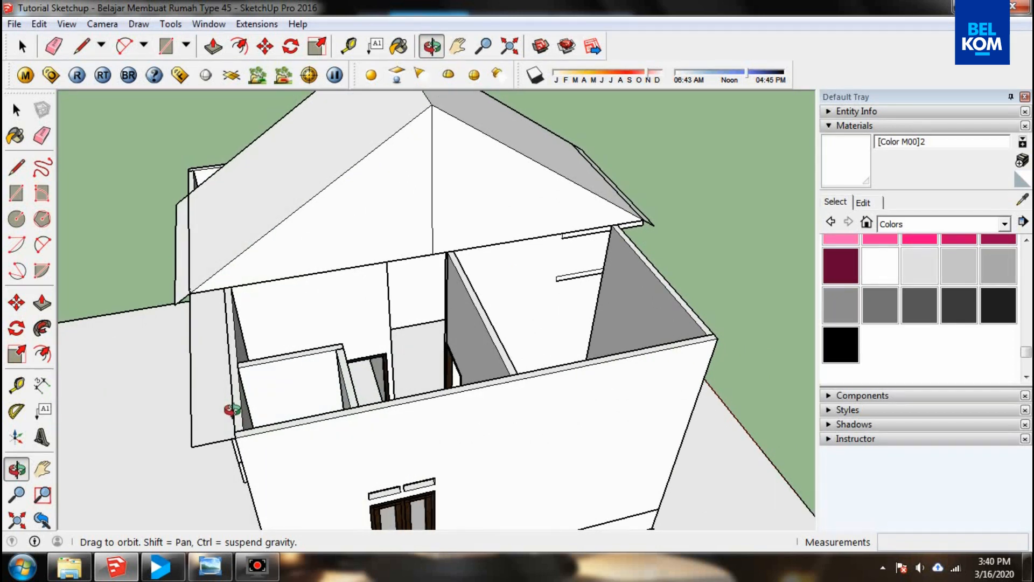
pyautogui.moveTo(233, 409); pyautogui.dragTo(236, 421)
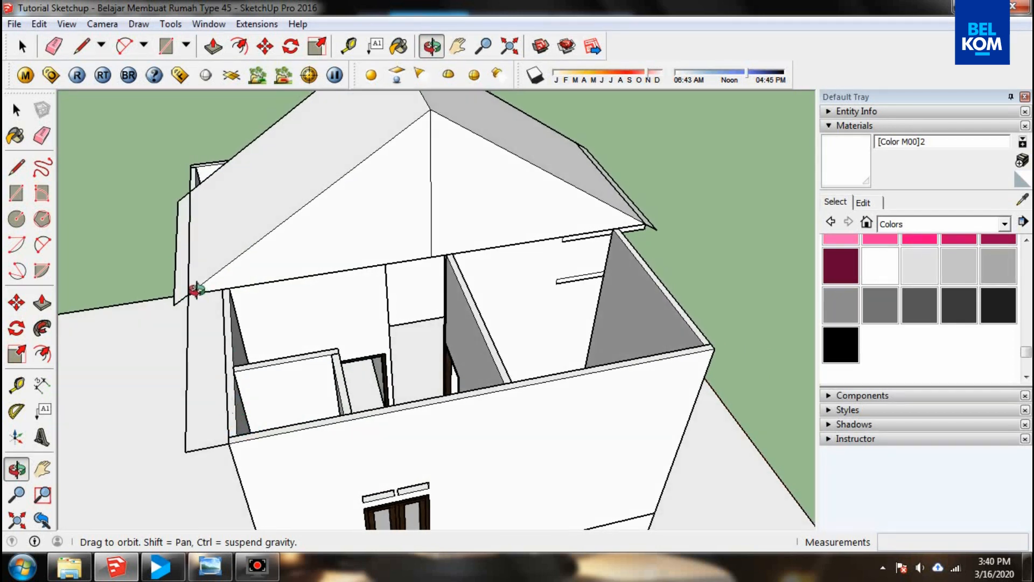
pyautogui.scroll(3, 195, 299)
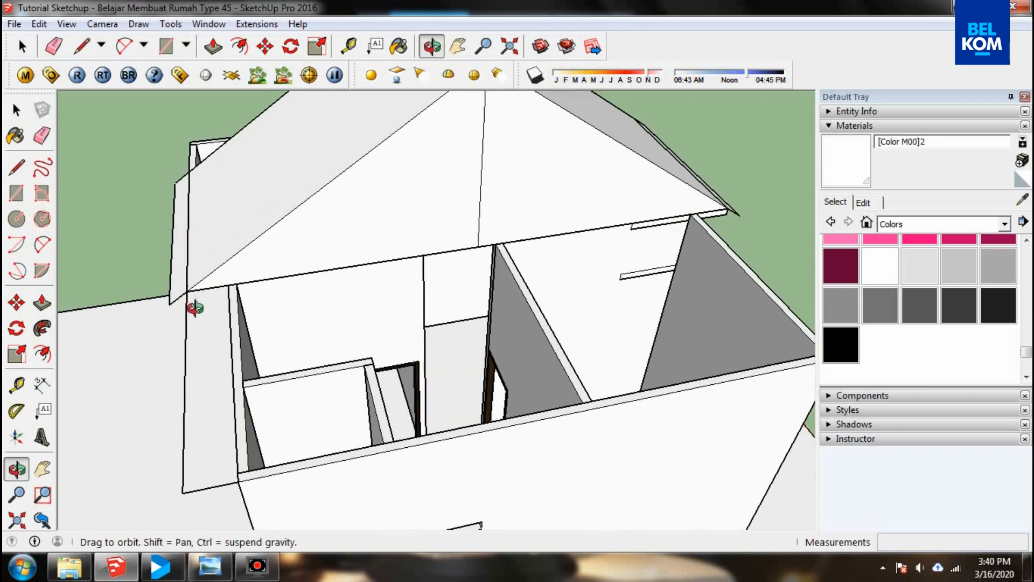
pyautogui.moveTo(195, 307); pyautogui.dragTo(204, 288)
pyautogui.hotkey('ctrl', 'z')
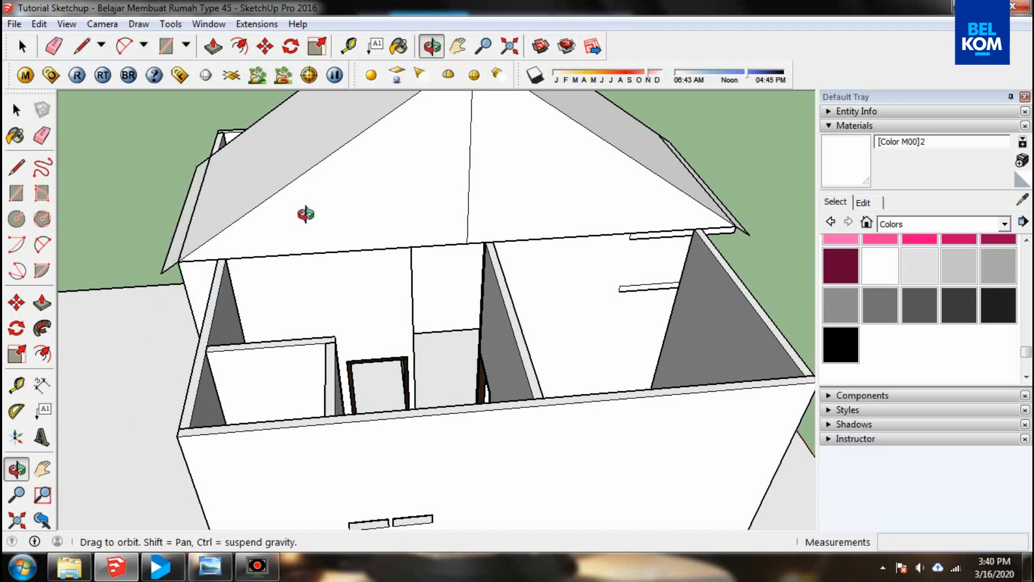
pyautogui.hotkey('ctrl', 'y')
pyautogui.hotkey('ctrl', 'z')
pyautogui.moveTo(249, 217); pyautogui.dragTo(323, 205)
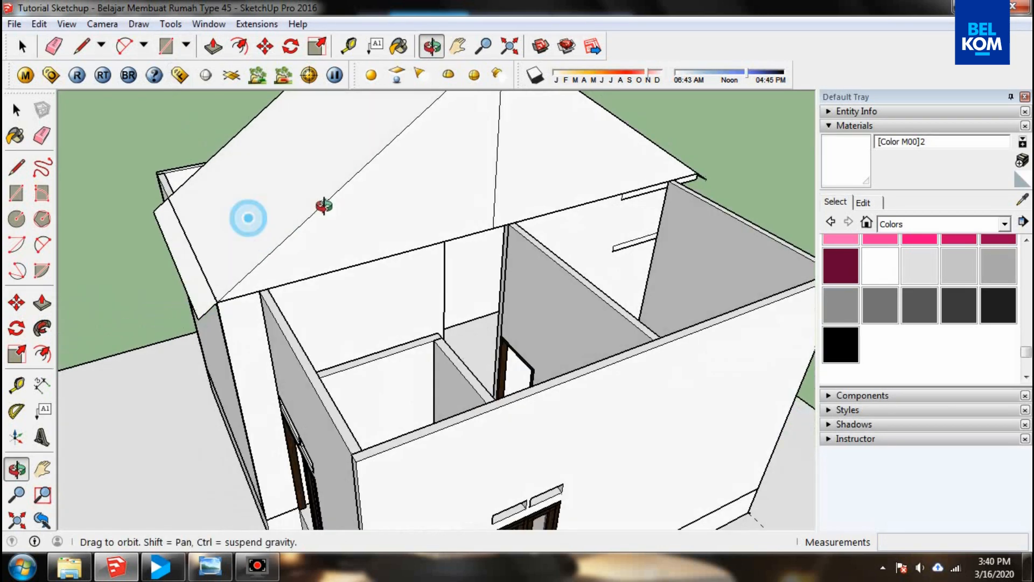
# - Draw a horizontal 3.00 m by 7.00 m rectangle over the wing's walls, from the gable's lower rear corner to the wing's outer front corner
pyautogui.click(166, 46)
pyautogui.click(218, 302)
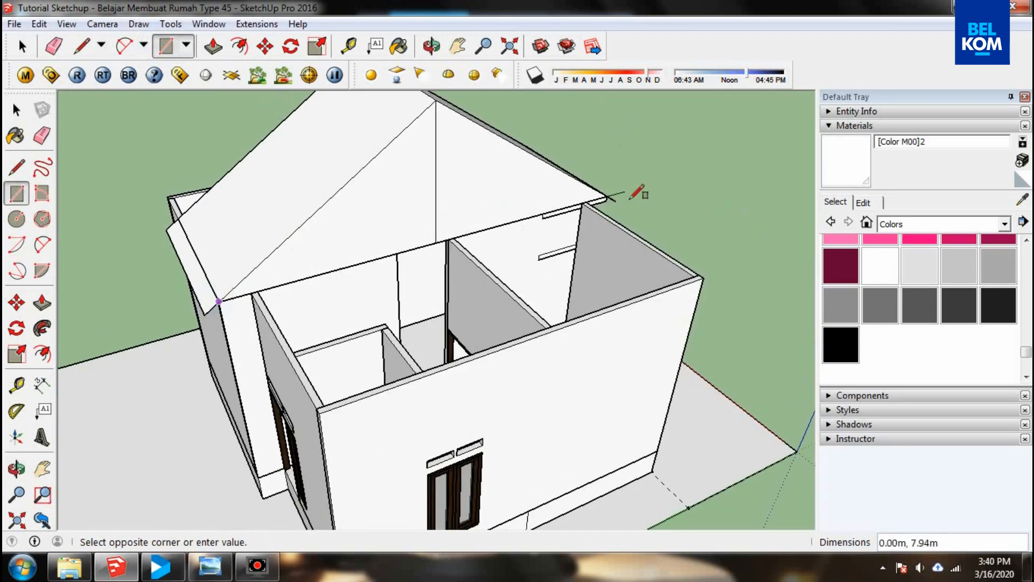
pyautogui.scroll(2, 673, 242)
pyautogui.click(727, 306)
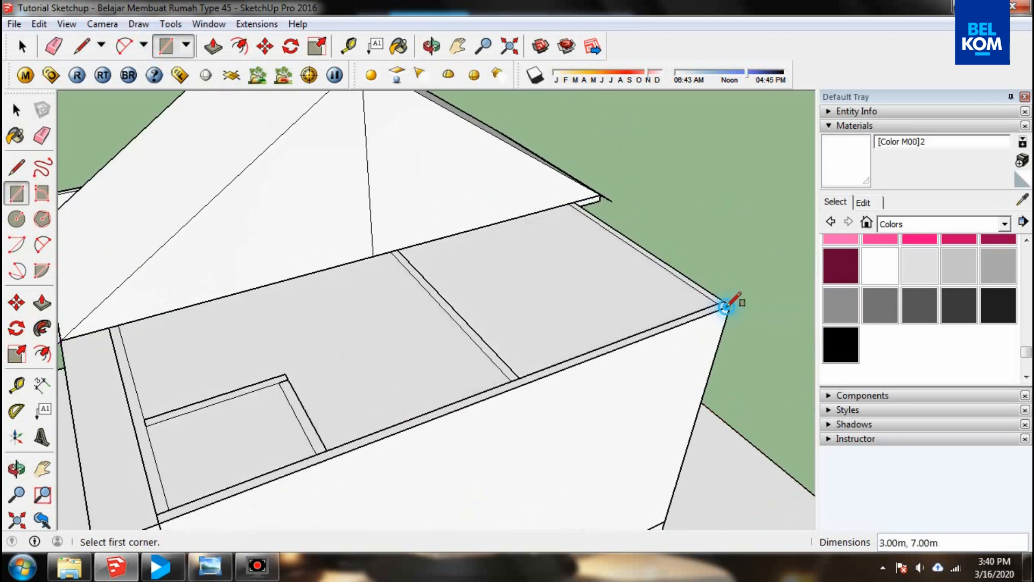
# - Paint the underside of the rectangle over the wing with the white material [Color M00]2 and make the rectangle a group
pyautogui.click(431, 46)
pyautogui.moveTo(226, 353); pyautogui.dragTo(259, 123)
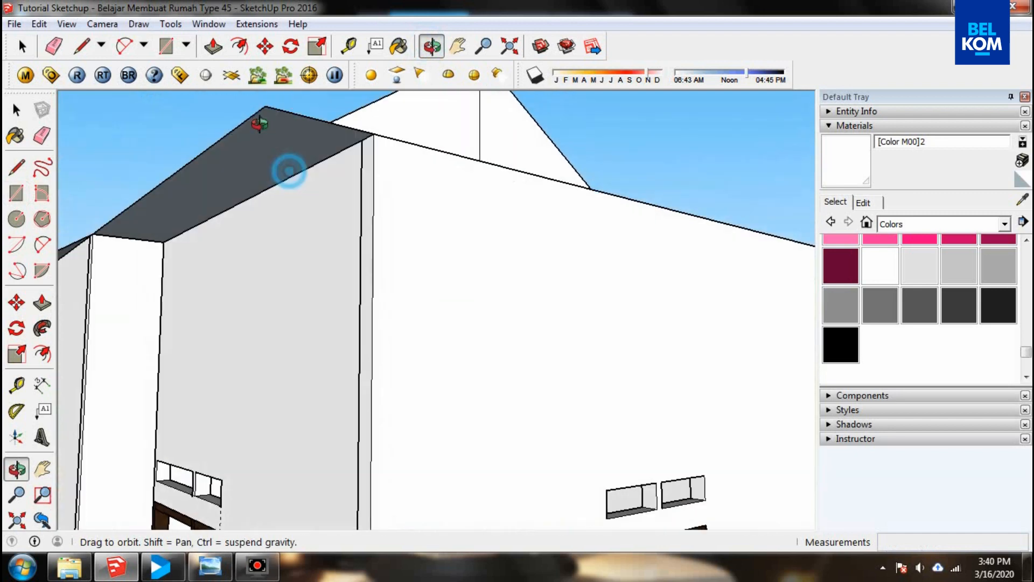
pyautogui.click(22, 46)
pyautogui.click(254, 166)
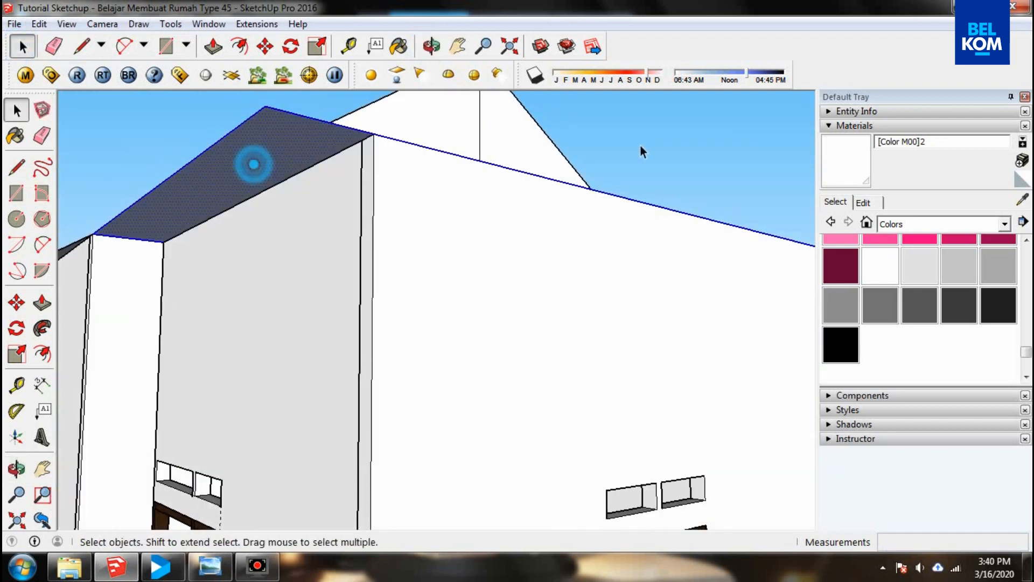
pyautogui.press('b')
pyautogui.click(279, 153)
pyautogui.press('space')
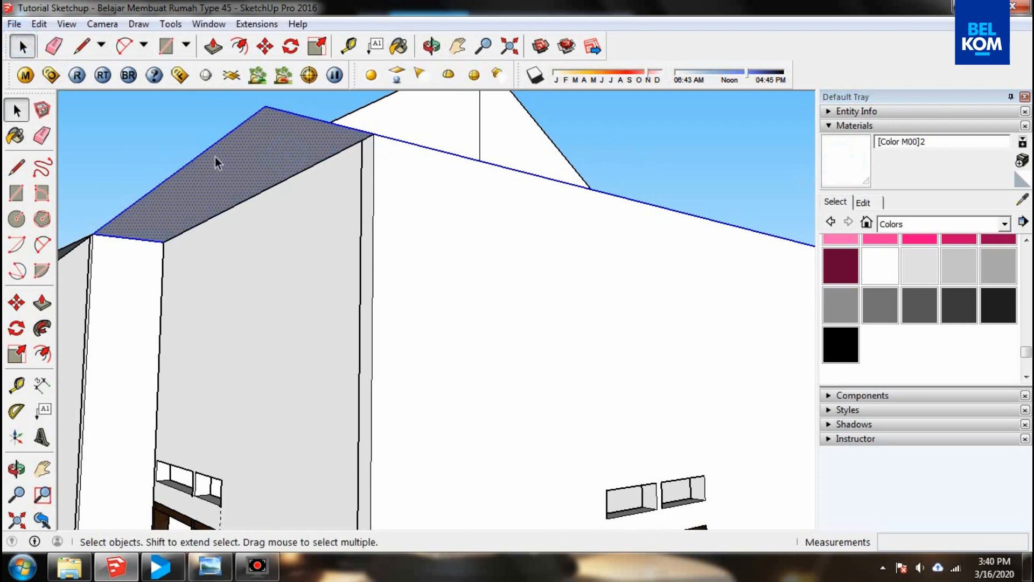
pyautogui.rightClick(215, 160)
pyautogui.click(270, 289)
# - Measure the outer edge of the wing's roof base from its rear corner to its front corner
pyautogui.click(431, 46)
pyautogui.moveTo(392, 235); pyautogui.dragTo(188, 377)
pyautogui.press('t')
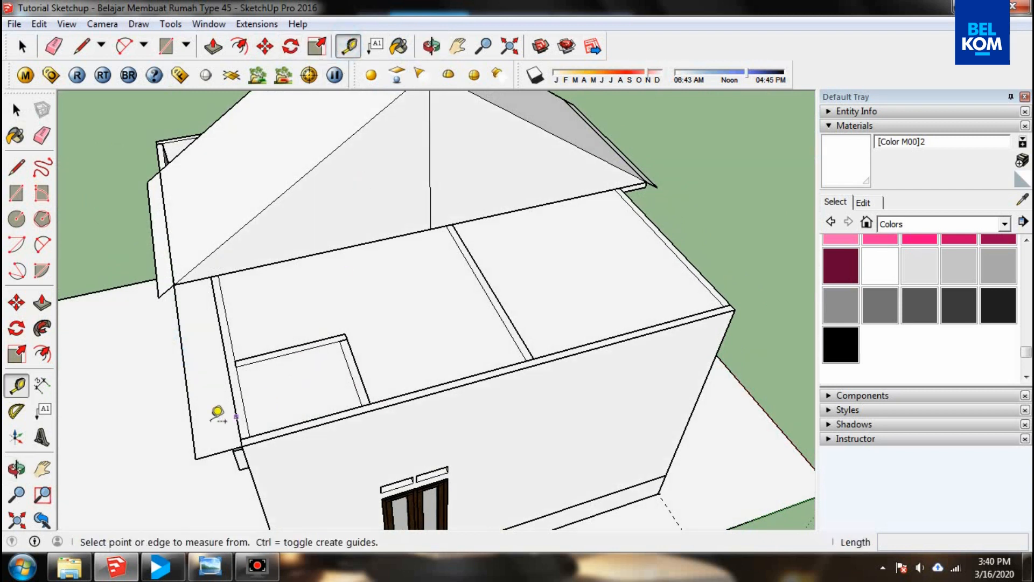
pyautogui.click(195, 458)
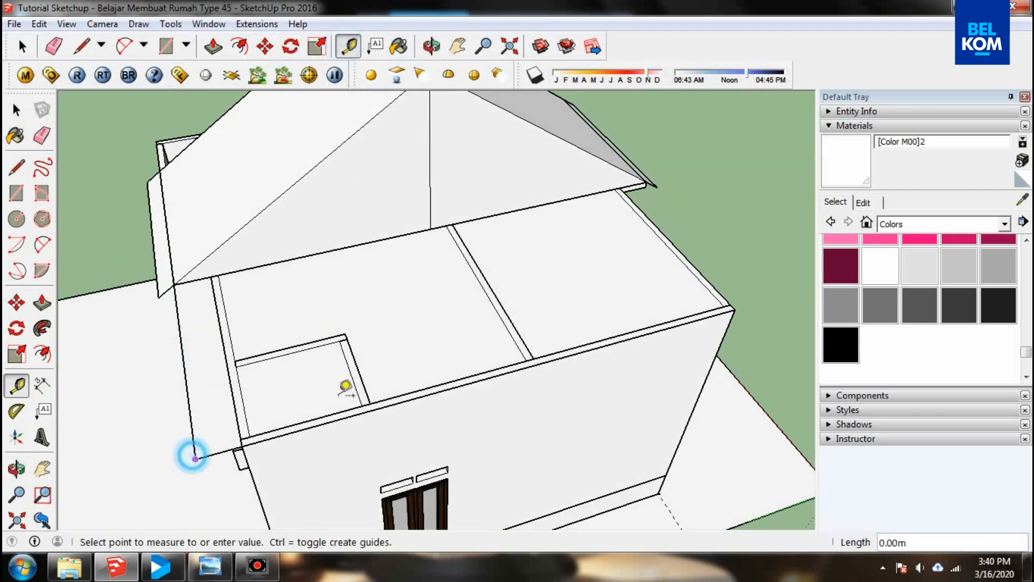
pyautogui.click(738, 302)
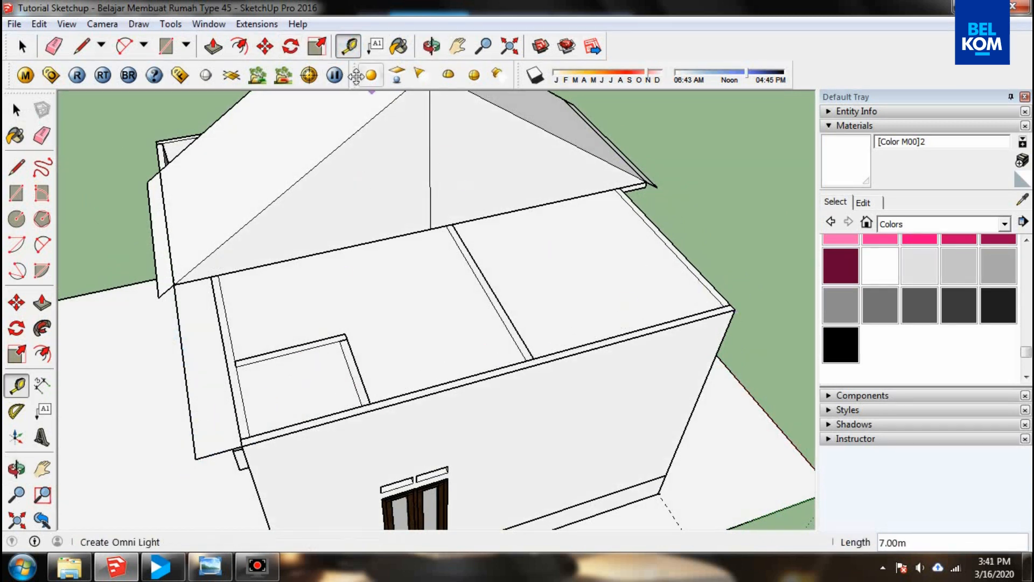
pyautogui.scroll(2, 202, 291)
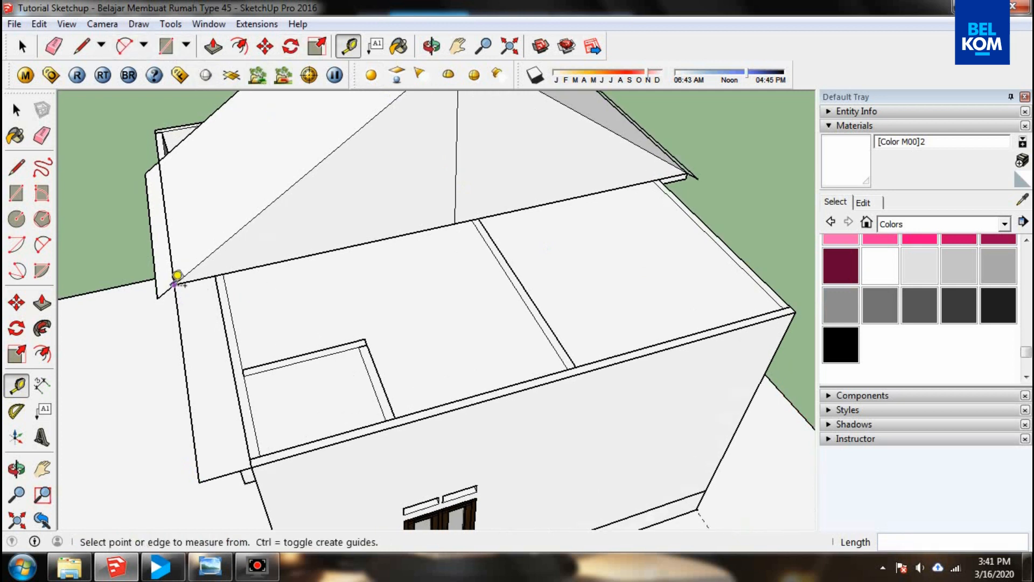
# - Draw a line across the middle of the wing's roof base, and a vertical line from its gable end up to the gable's sloping edge
pyautogui.click(80, 46)
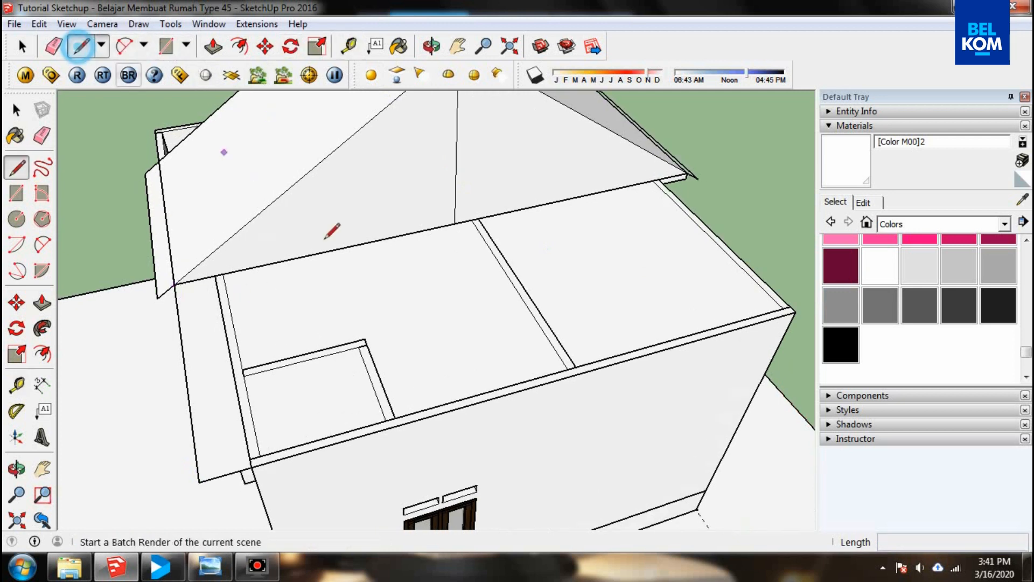
pyautogui.click(438, 227)
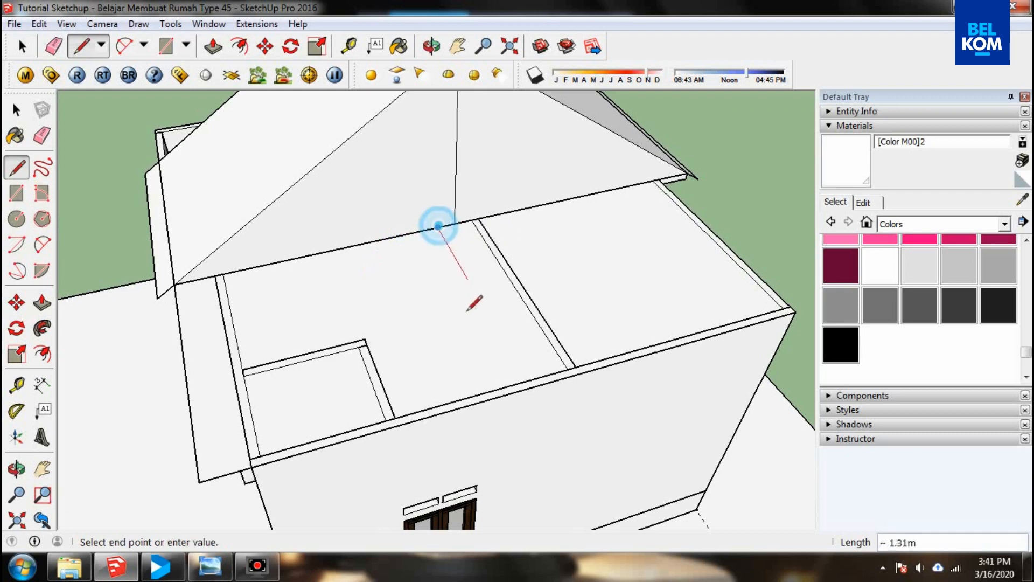
pyautogui.click(531, 386)
pyautogui.moveTo(432, 455); pyautogui.dragTo(418, 262, button='middle')
pyautogui.press('Escape')
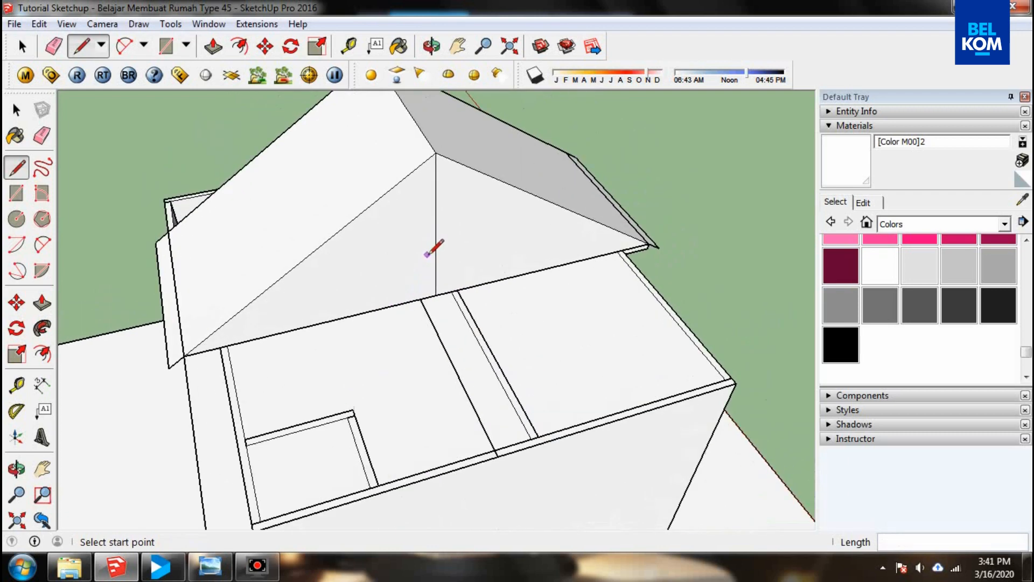
pyautogui.click(420, 298)
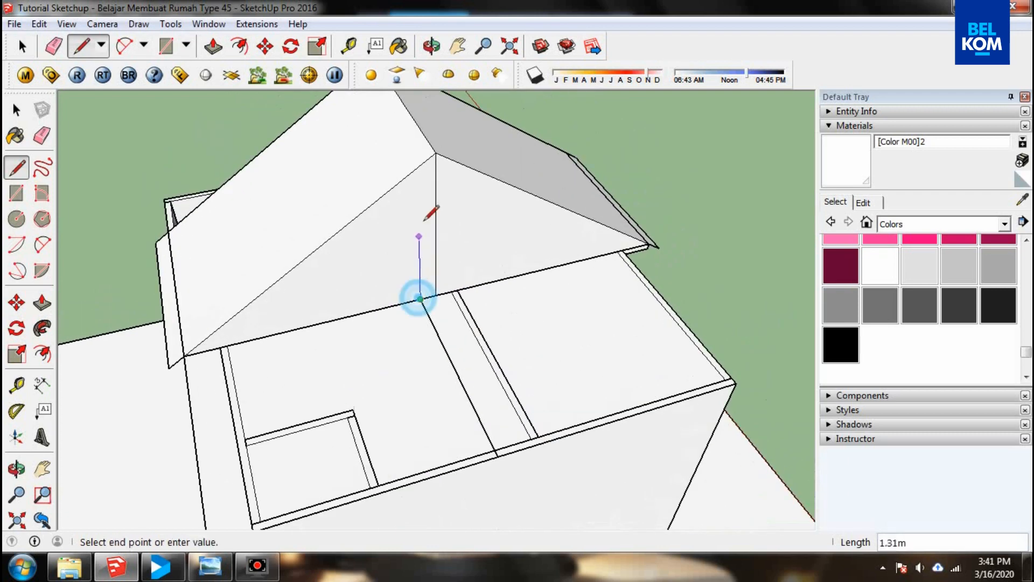
pyautogui.click(418, 168)
# - Draw a vertical 3.00 m by about 2.33 m rectangle from the vertical line's upper end to the centre line's outer end
pyautogui.press('r')
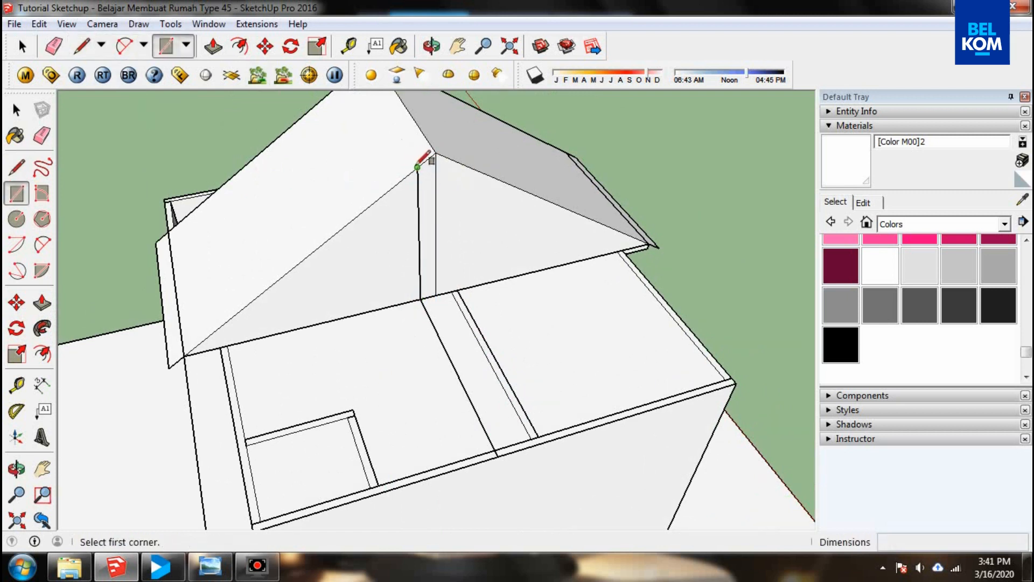
pyautogui.click(418, 167)
pyautogui.click(501, 453)
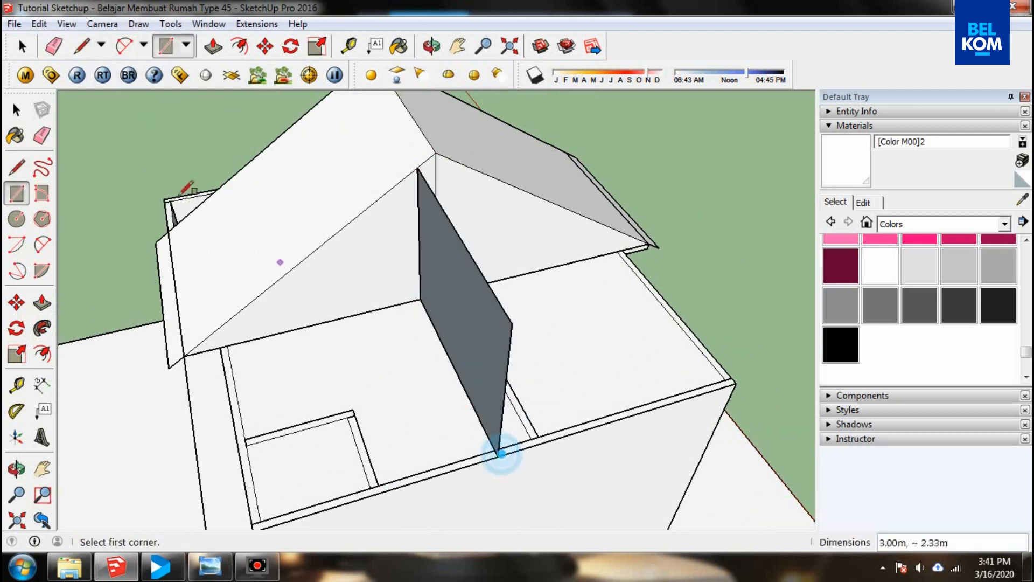
# - Form the wing roof's rear slope with lines from both upper corners of the vertical rectangle to the base's rear corners
pyautogui.click(82, 47)
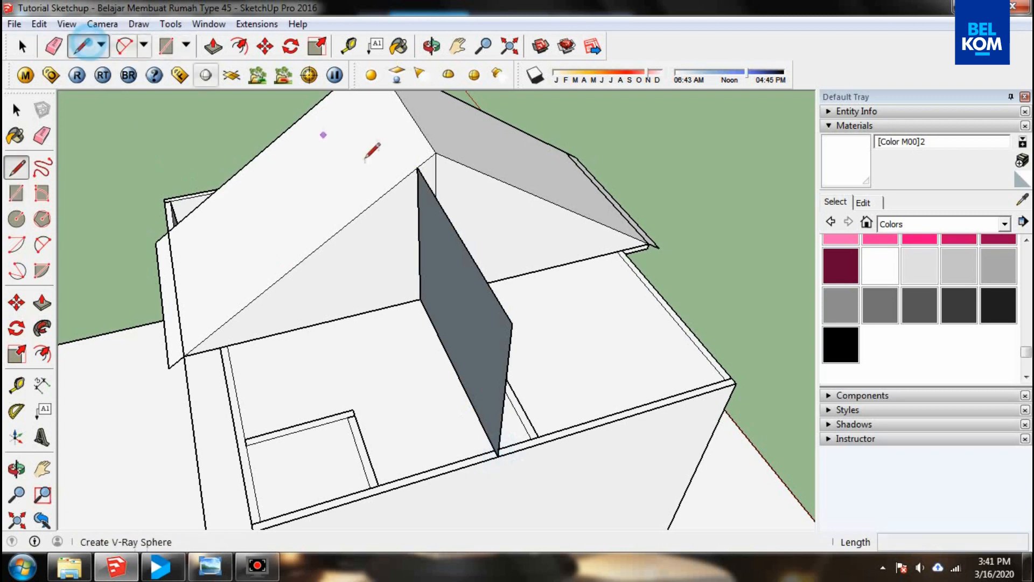
pyautogui.click(418, 167)
pyautogui.click(169, 366)
pyautogui.moveTo(170, 366); pyautogui.dragTo(286, 278, button='middle')
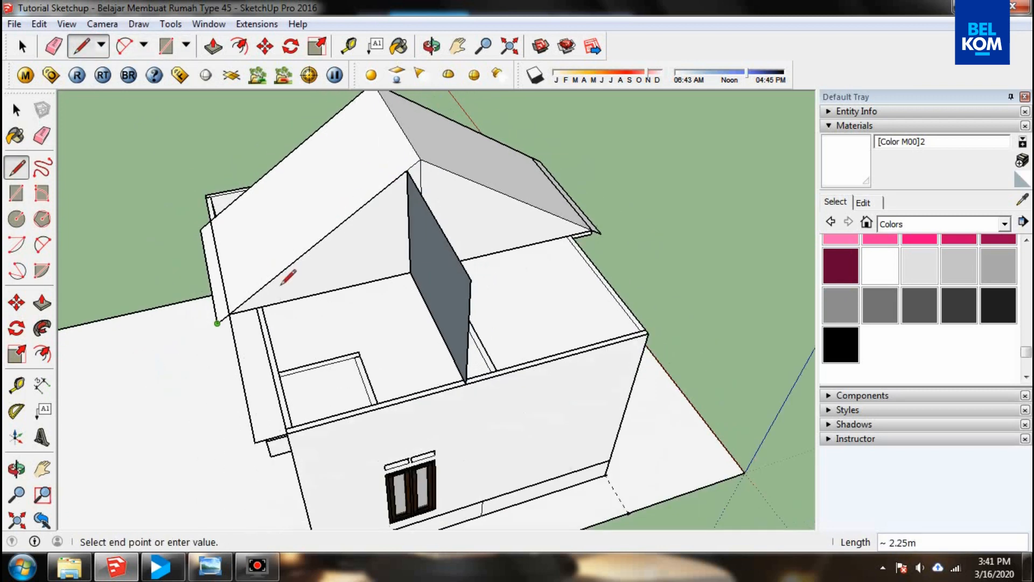
pyautogui.press('Escape')
pyautogui.scroll(2, 249, 362)
pyautogui.click(533, 258)
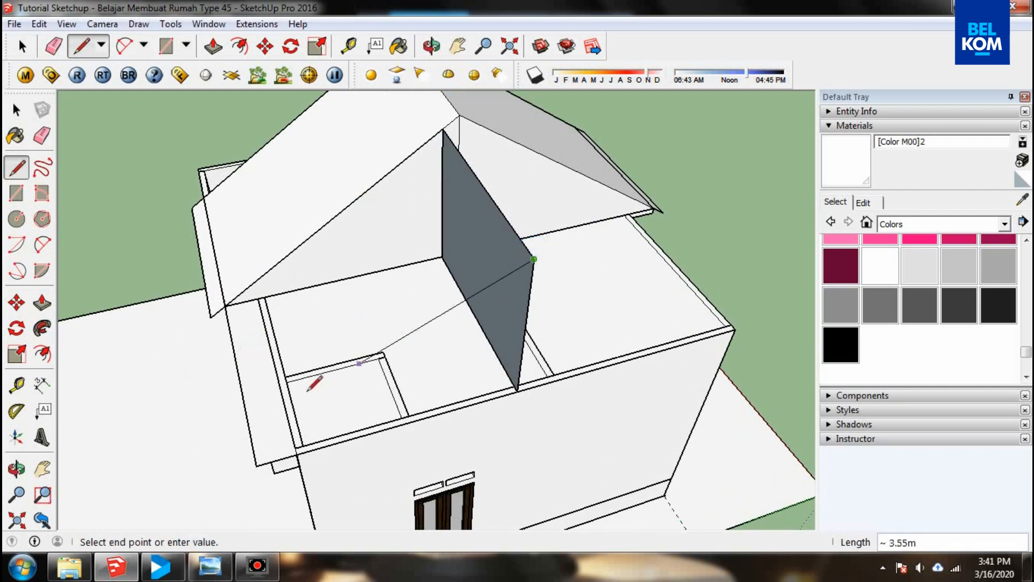
pyautogui.click(257, 465)
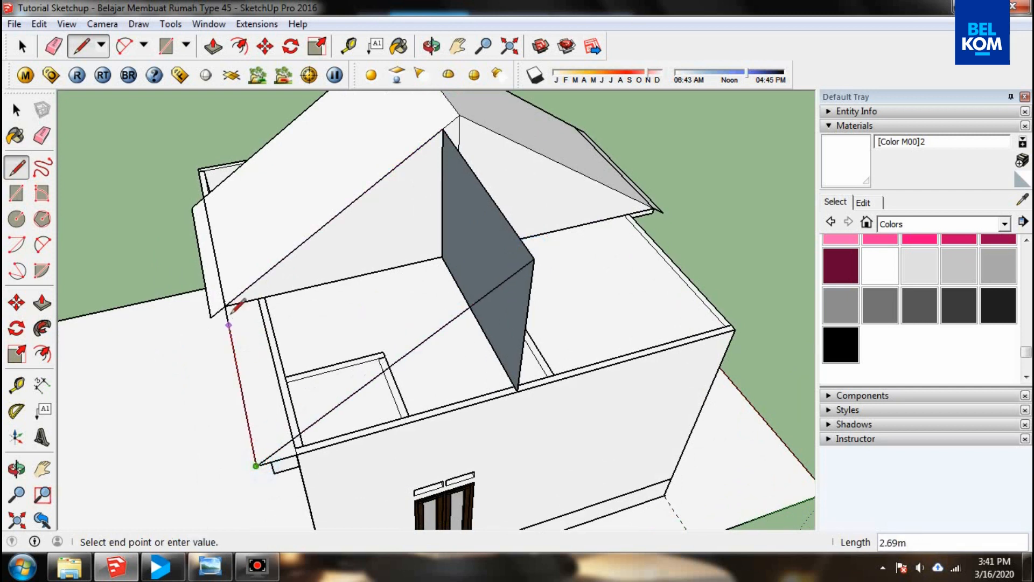
pyautogui.press('Escape')
# - Add a 0.30 m eave overhang along the wing's rear slope, with its 3.00 m outer edge meeting the gable overhang's corner
pyautogui.click(431, 46)
pyautogui.moveTo(381, 266)
pyautogui.mouseDown()
pyautogui.moveTo(490, 157)
pyautogui.moveTo(317, 282)
pyautogui.mouseUp()
pyautogui.click(82, 46)
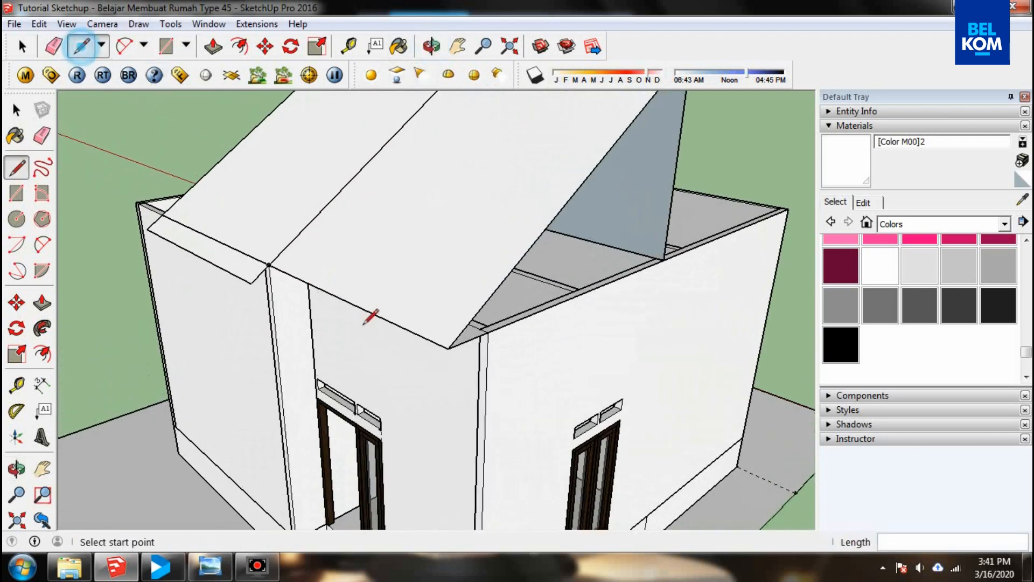
pyautogui.scroll(2, 363, 324)
pyautogui.click(476, 355)
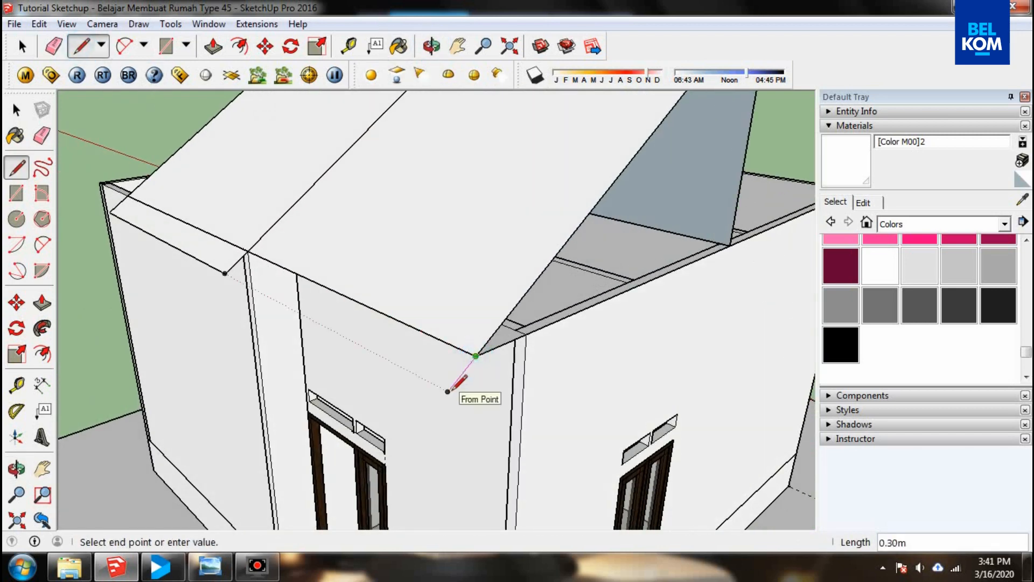
pyautogui.click(448, 391)
pyautogui.click(226, 273)
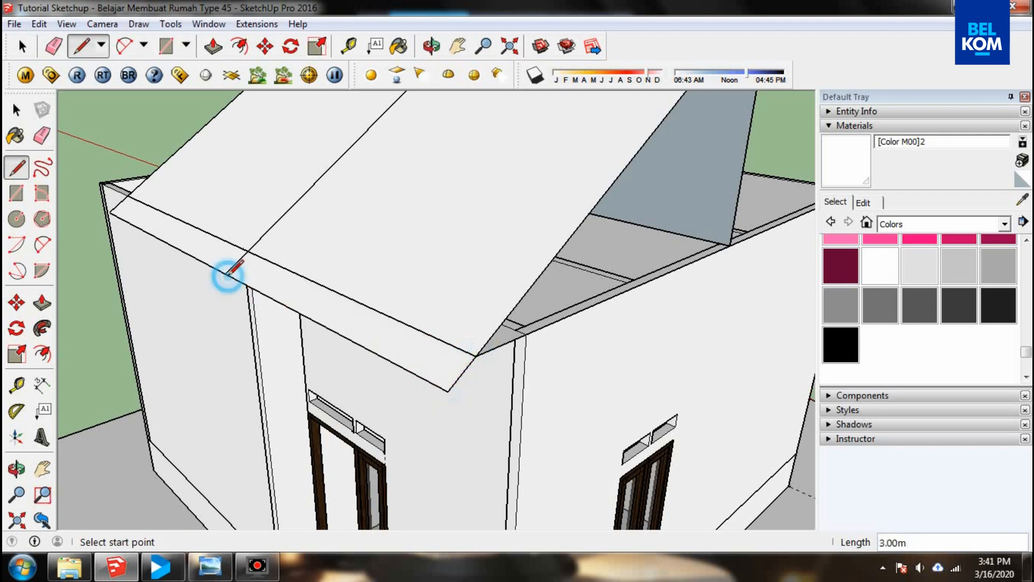
# - Outline the wing roof's front slope with lines from both ridge ends to the base's front corners and along the front eave
pyautogui.click(431, 46)
pyautogui.moveTo(334, 301); pyautogui.dragTo(246, 199)
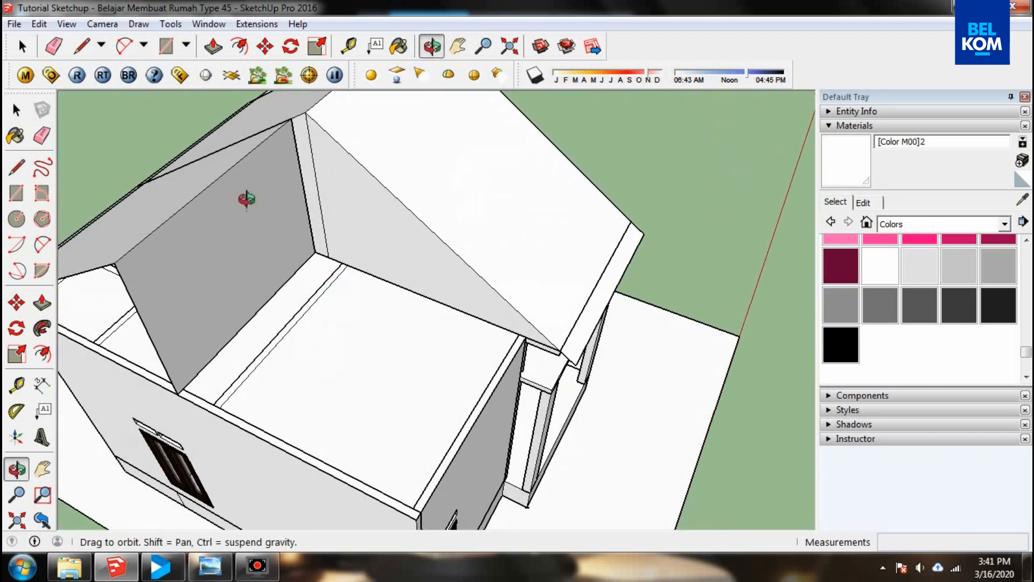
pyautogui.click(81, 47)
pyautogui.click(290, 119)
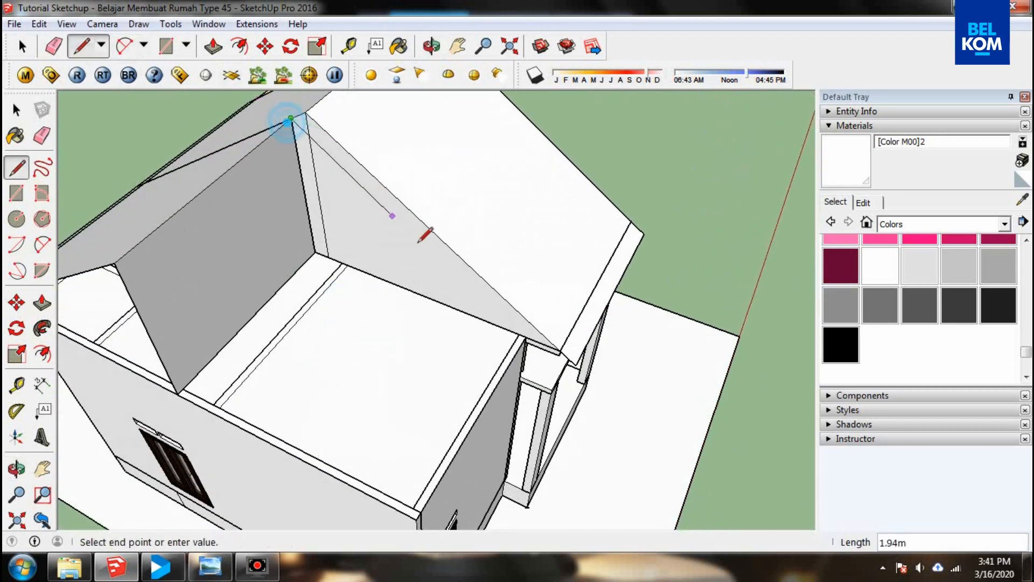
pyautogui.click(526, 337)
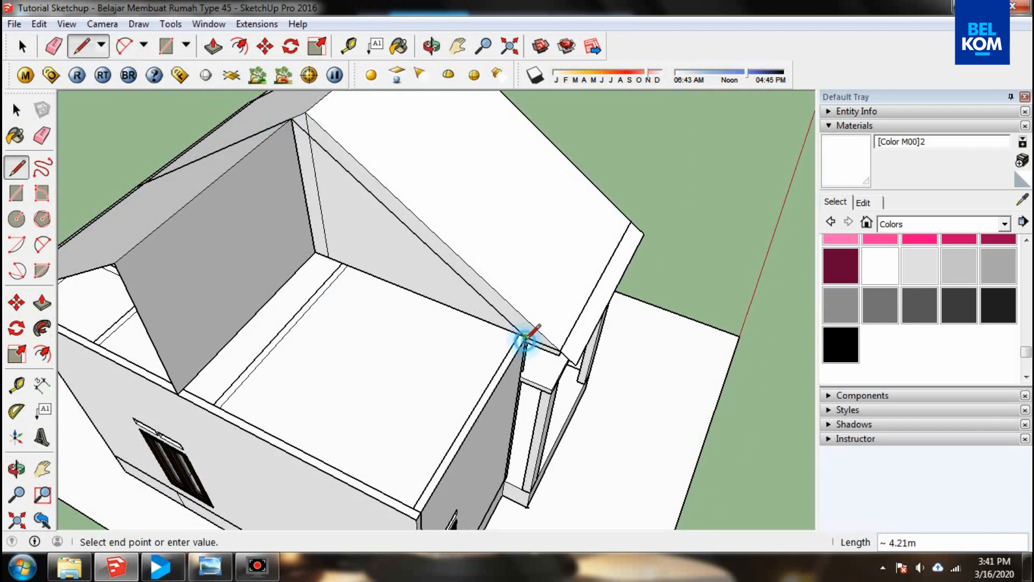
pyautogui.press('Escape')
pyautogui.click(115, 263)
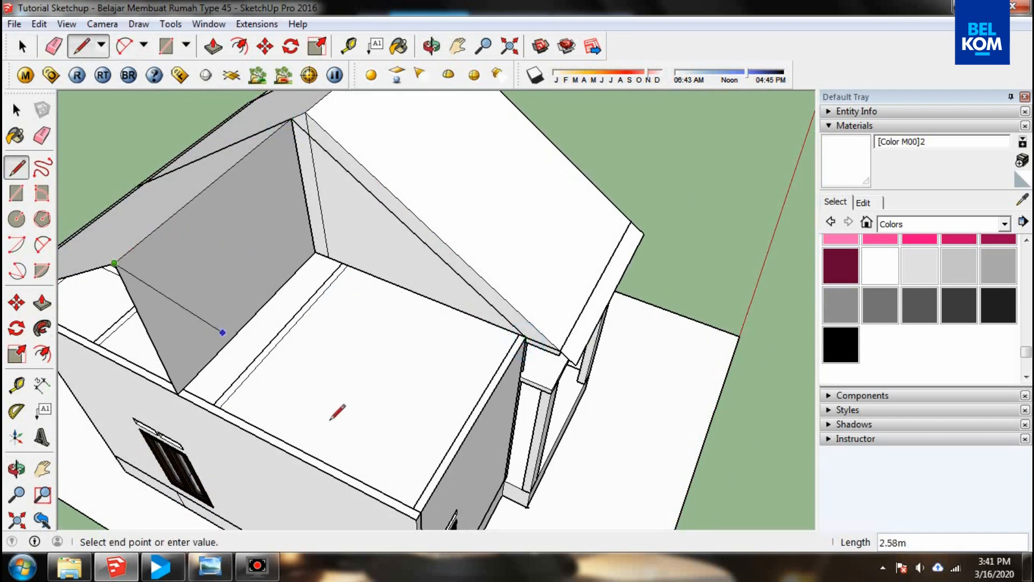
pyautogui.click(418, 516)
pyautogui.scroll(-2, 305, 282)
pyautogui.scroll(3, 410, 345)
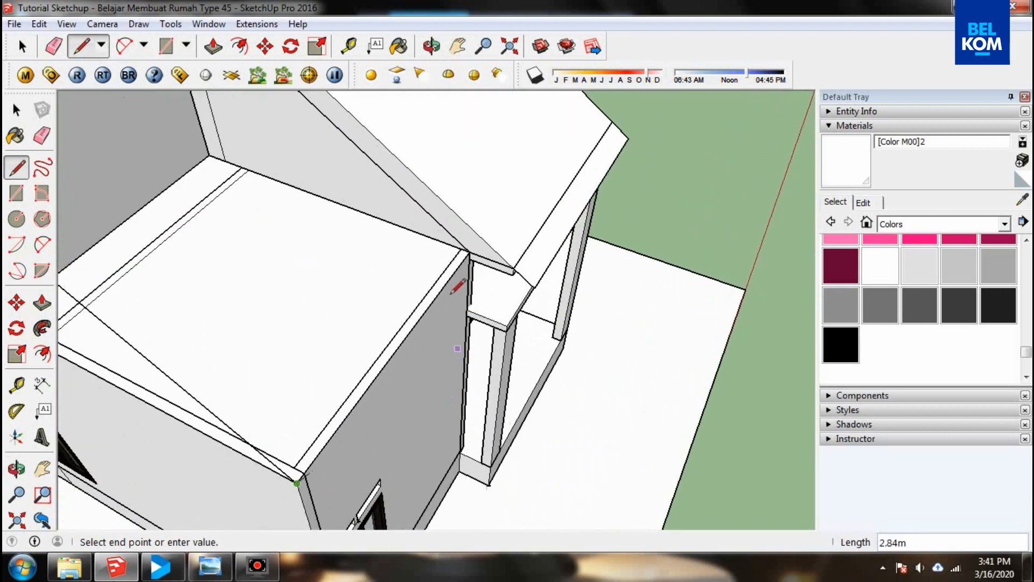
pyautogui.click(470, 252)
# - Add a 0.3 m eave overhang along the wing roof's front slope, closing it with a 3.00 m outer edge
pyautogui.scroll(3, 469, 250)
pyautogui.click(470, 250)
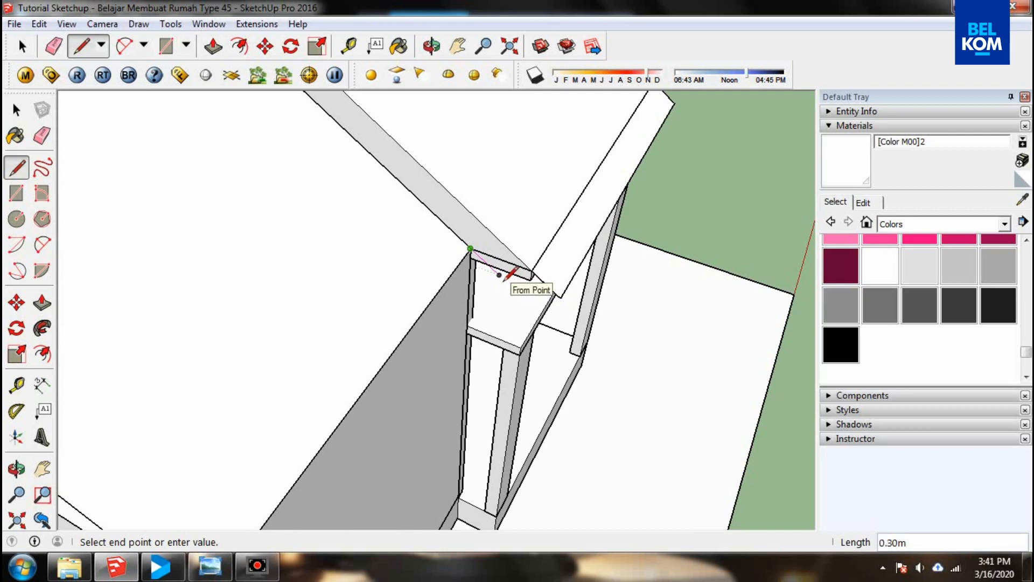
pyautogui.press('Return')
pyautogui.scroll(-3, 510, 212)
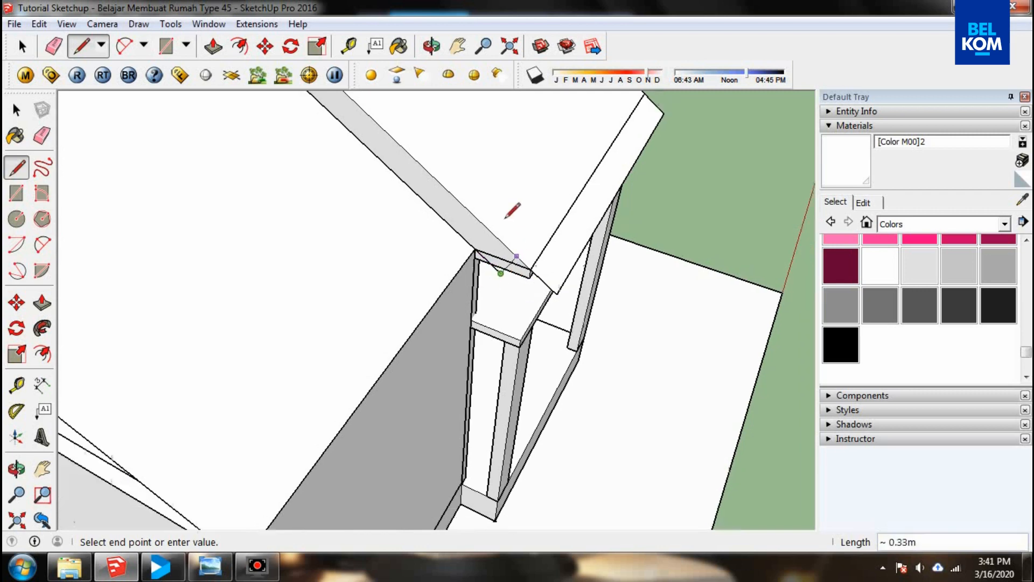
pyautogui.press('Escape')
pyautogui.scroll(2, 346, 495)
pyautogui.click(349, 411)
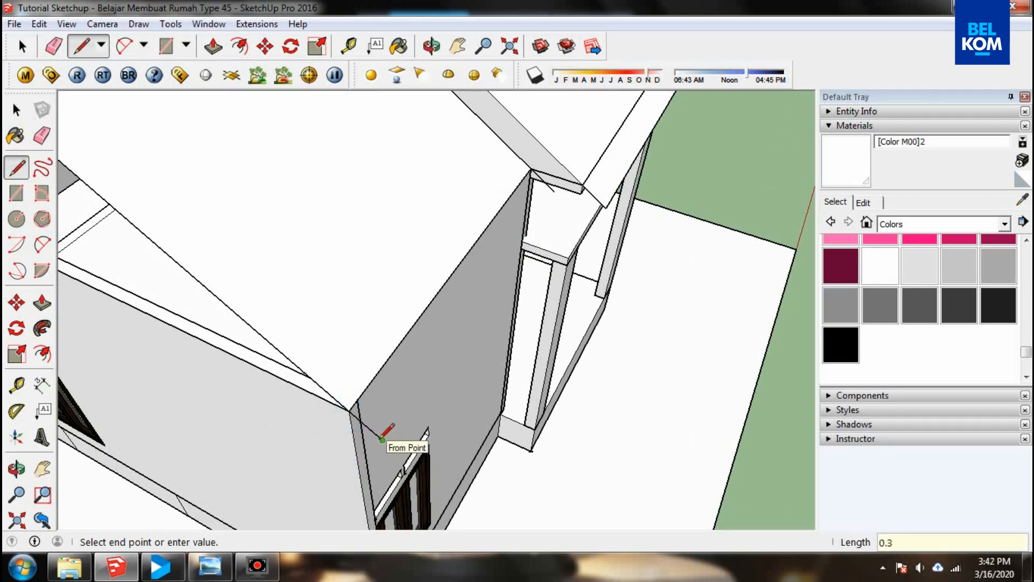
pyautogui.press('Escape')
# - Close the wing roof's open gable end with a 7.00 m line between its front and rear base corners
pyautogui.click(431, 47)
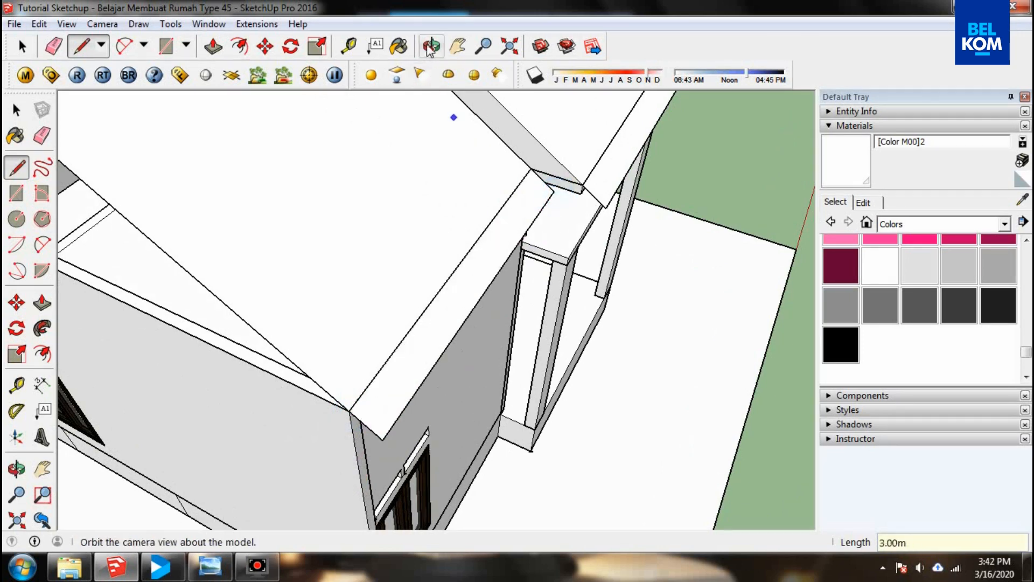
pyautogui.moveTo(453, 111)
pyautogui.mouseDown()
pyautogui.moveTo(412, 399)
pyautogui.moveTo(492, 362)
pyautogui.moveTo(296, 284)
pyautogui.moveTo(108, 308)
pyautogui.moveTo(164, 275)
pyautogui.mouseUp()
pyautogui.press('l')
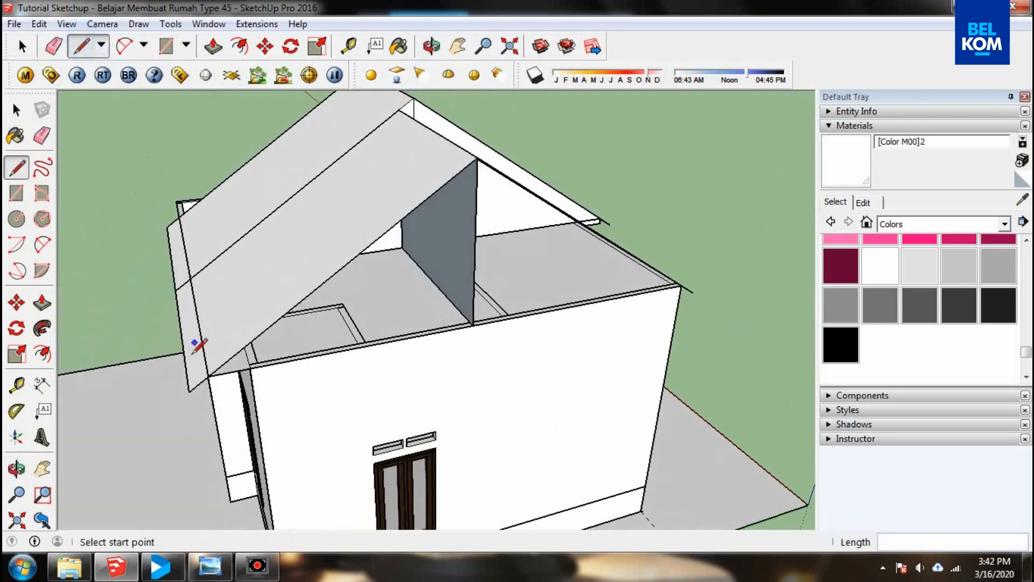
pyautogui.click(209, 375)
pyautogui.click(681, 287)
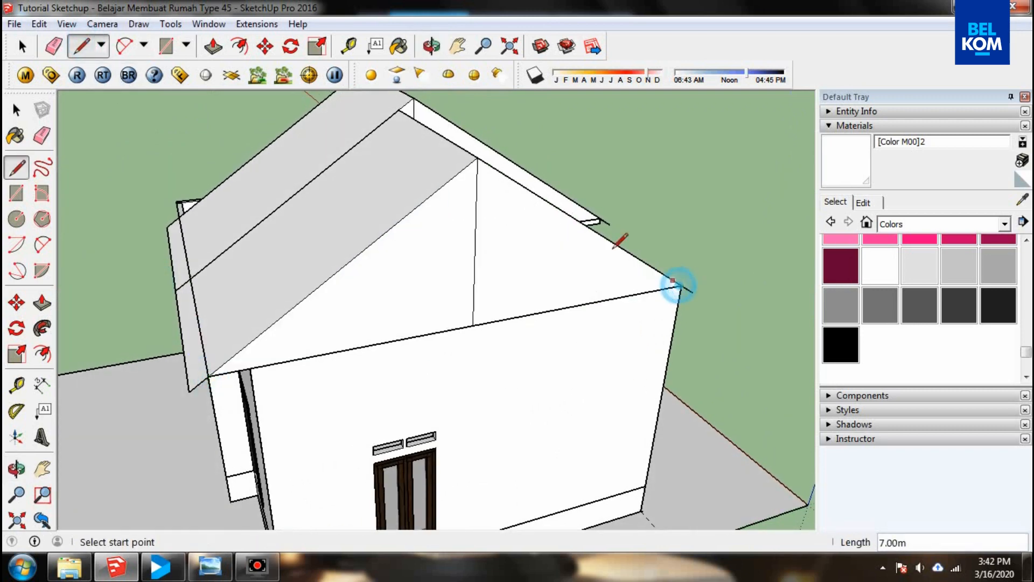
# - Draw a 1.00 m by 3.00 m rectangle over the open top of the small projection beside the main gable's end wall
pyautogui.click(433, 49)
pyautogui.moveTo(431, 162); pyautogui.dragTo(736, 304)
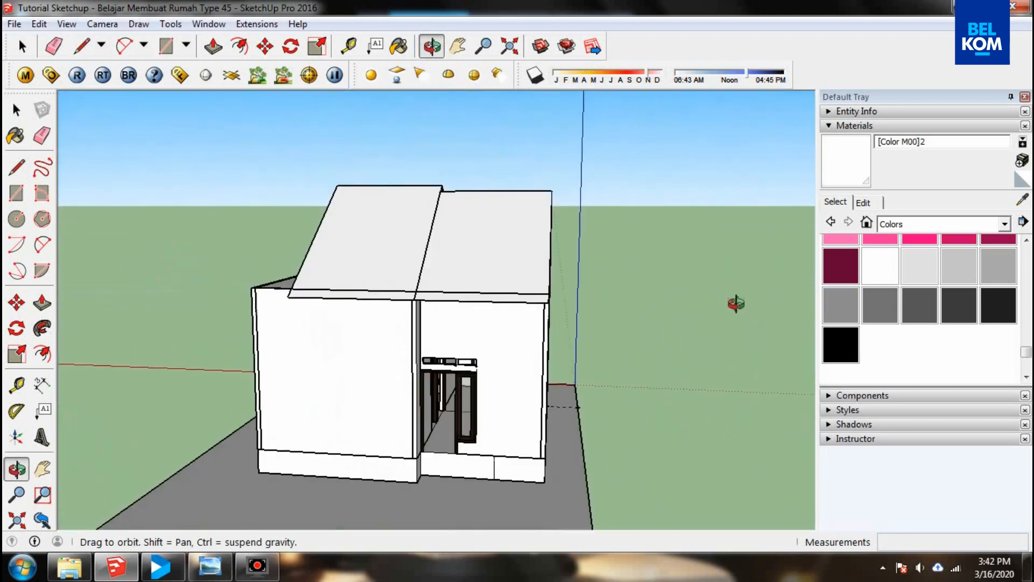
pyautogui.moveTo(393, 295); pyautogui.dragTo(383, 337)
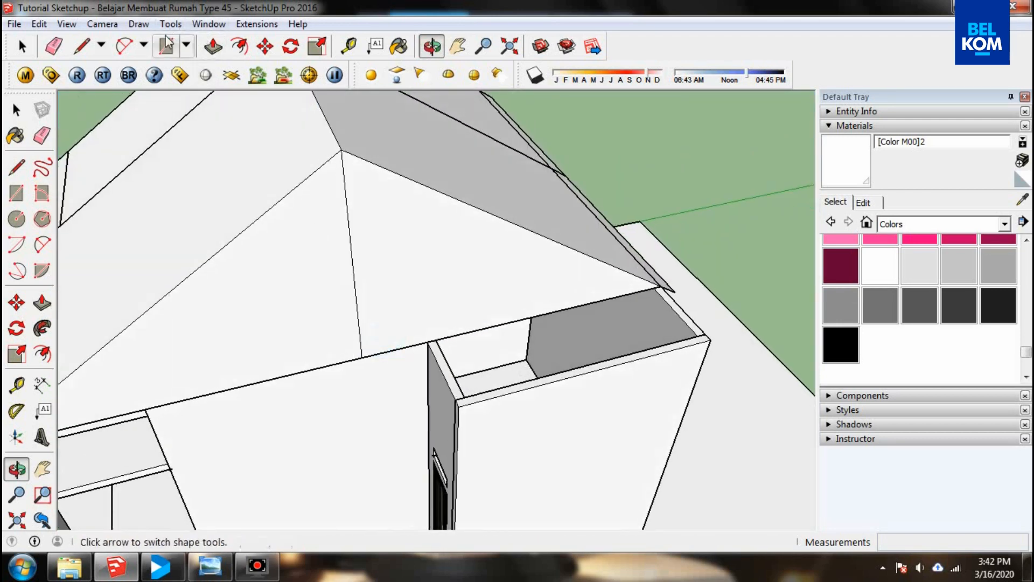
pyautogui.click(168, 44)
pyautogui.click(428, 341)
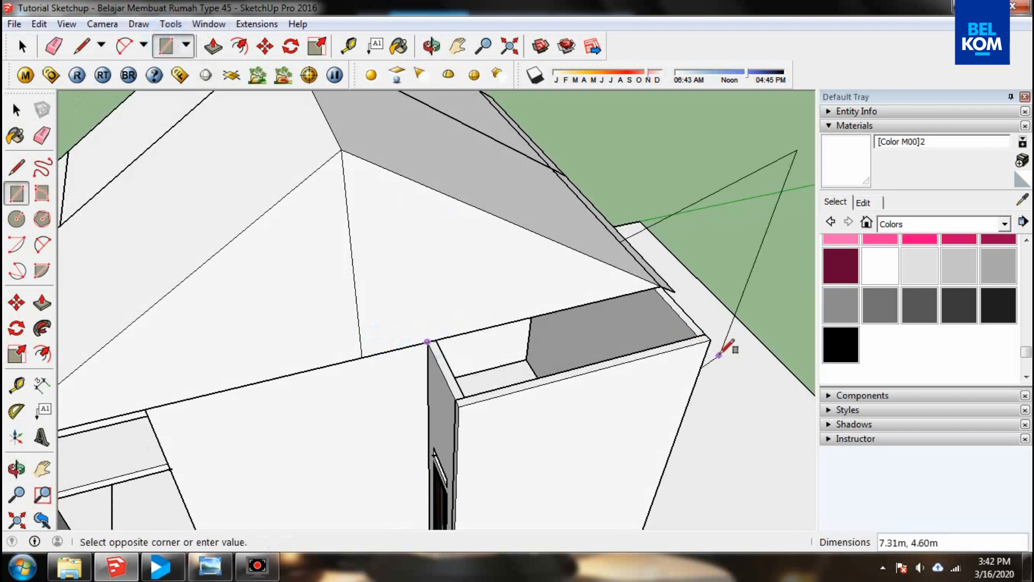
pyautogui.click(710, 338)
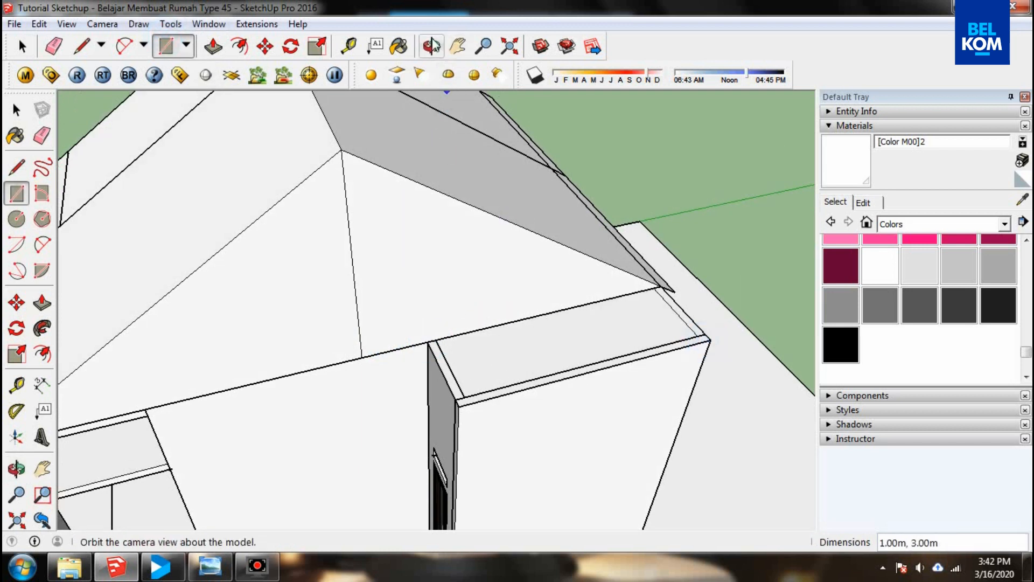
# - Make the rectangle over the small projection a group
pyautogui.click(22, 46)
pyautogui.click(591, 355)
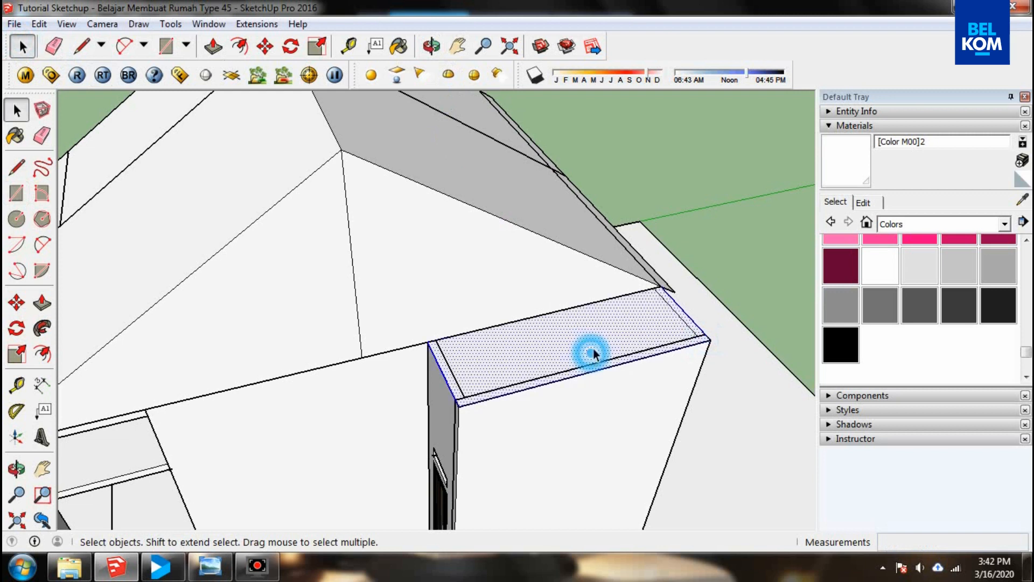
pyautogui.click(856, 163)
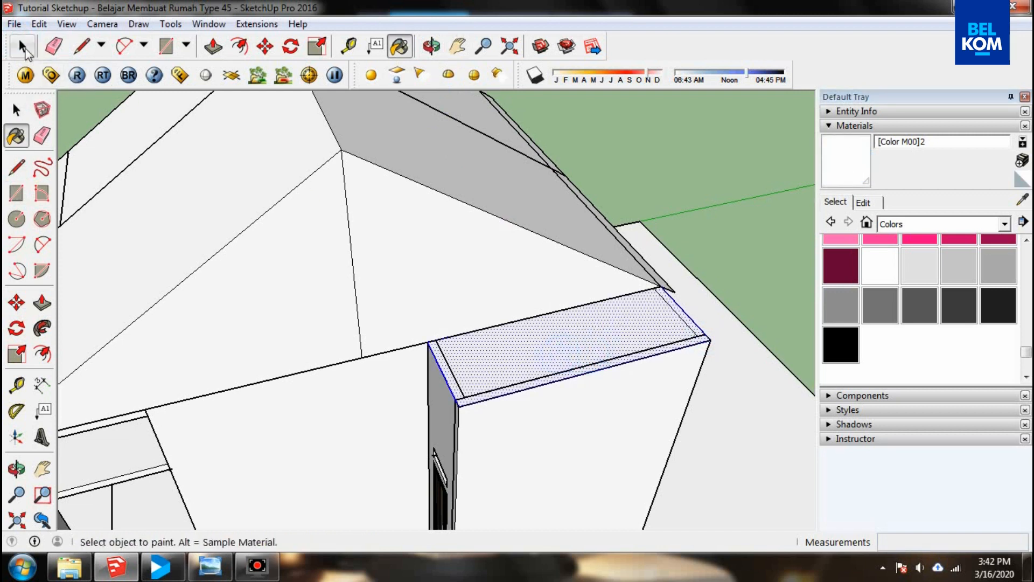
pyautogui.press('space')
pyautogui.rightClick(564, 357)
pyautogui.click(613, 254)
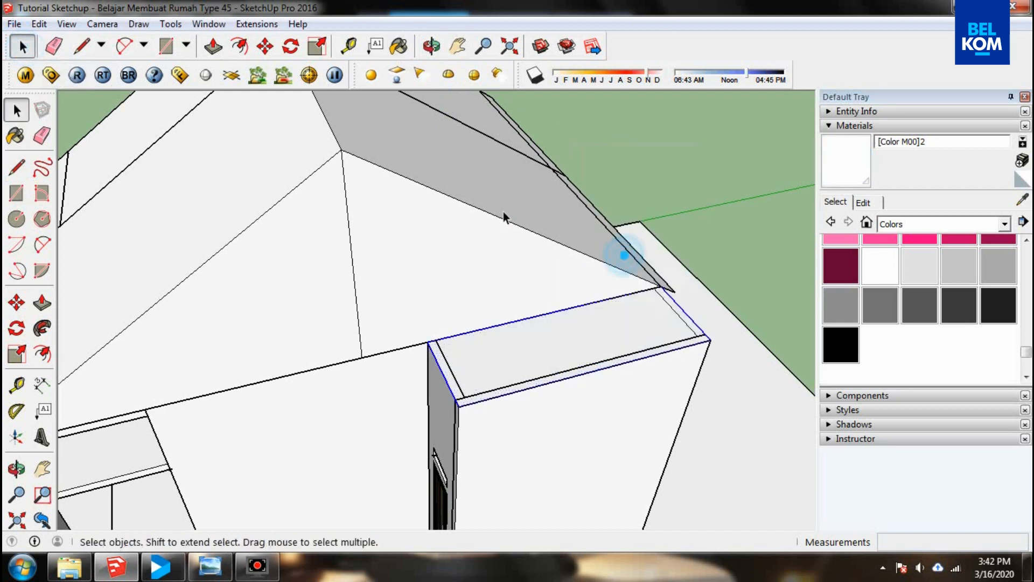
# - Measure the projection's inner edge and draw a 1.00 m centre line from its midpoint to the outer edge
pyautogui.click(431, 46)
pyautogui.moveTo(468, 296); pyautogui.dragTo(399, 237)
pyautogui.scroll(2, 146, 97)
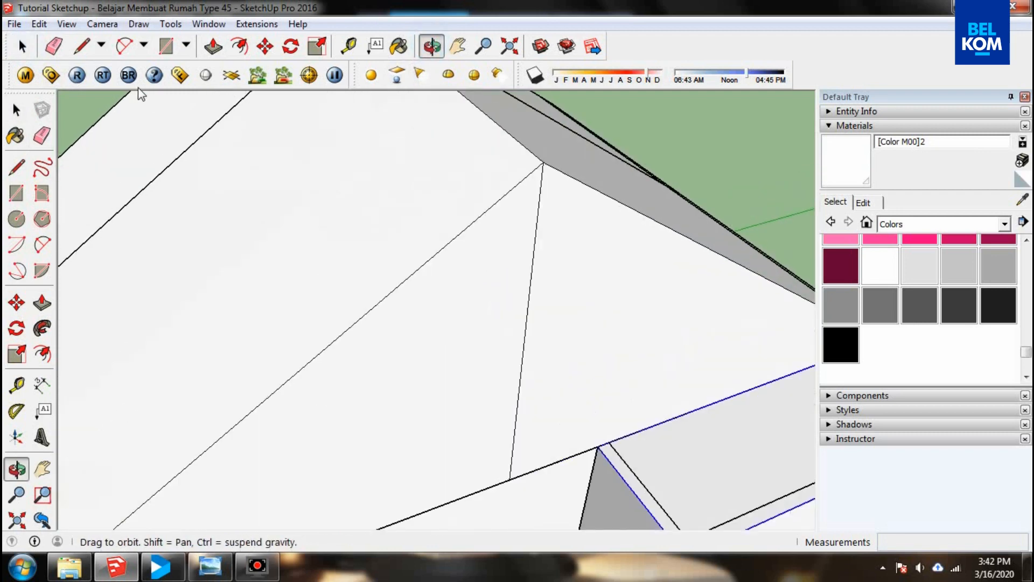
pyautogui.scroll(-1, 121, 142)
pyautogui.click(346, 47)
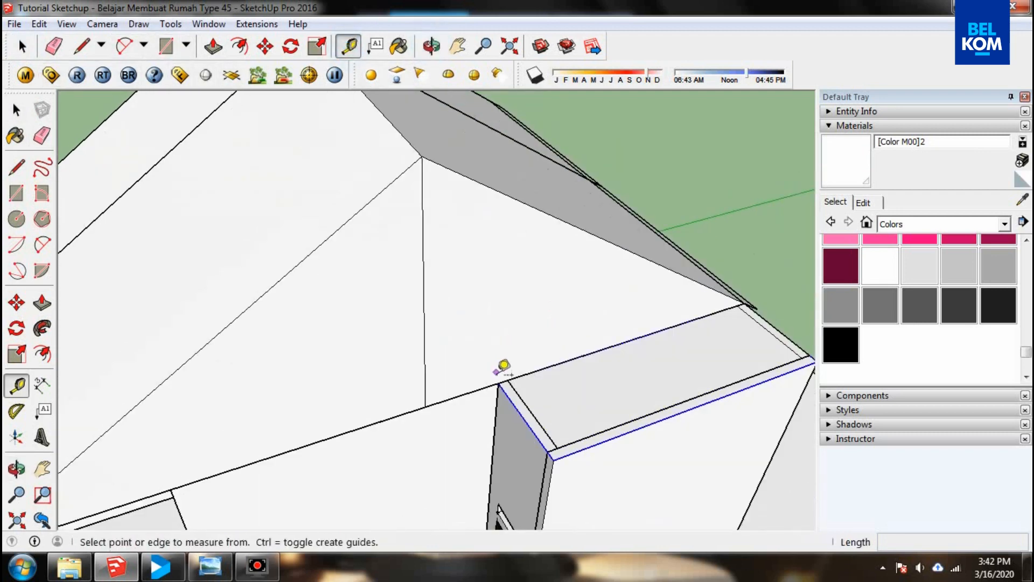
pyautogui.click(497, 384)
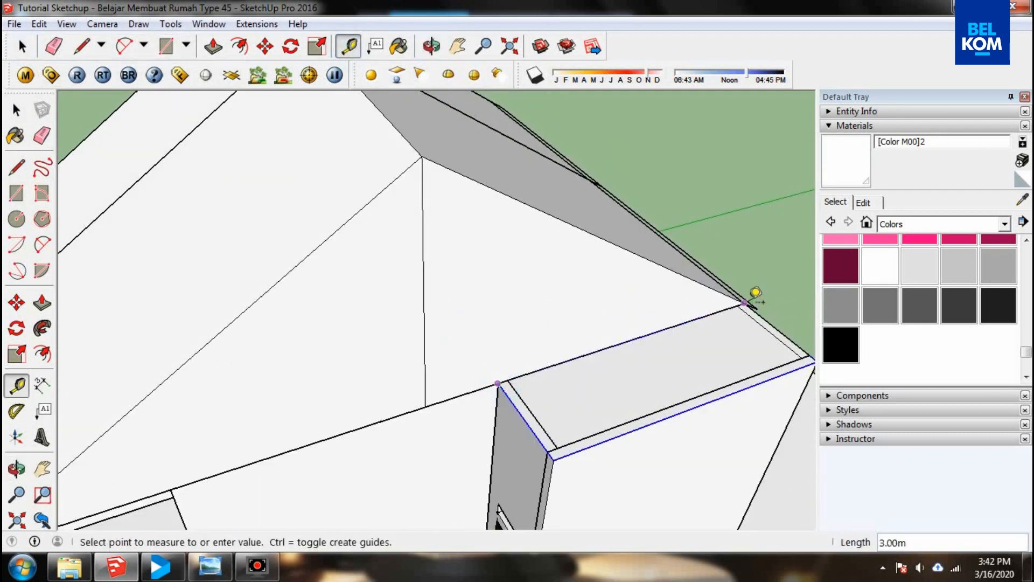
pyautogui.click(81, 46)
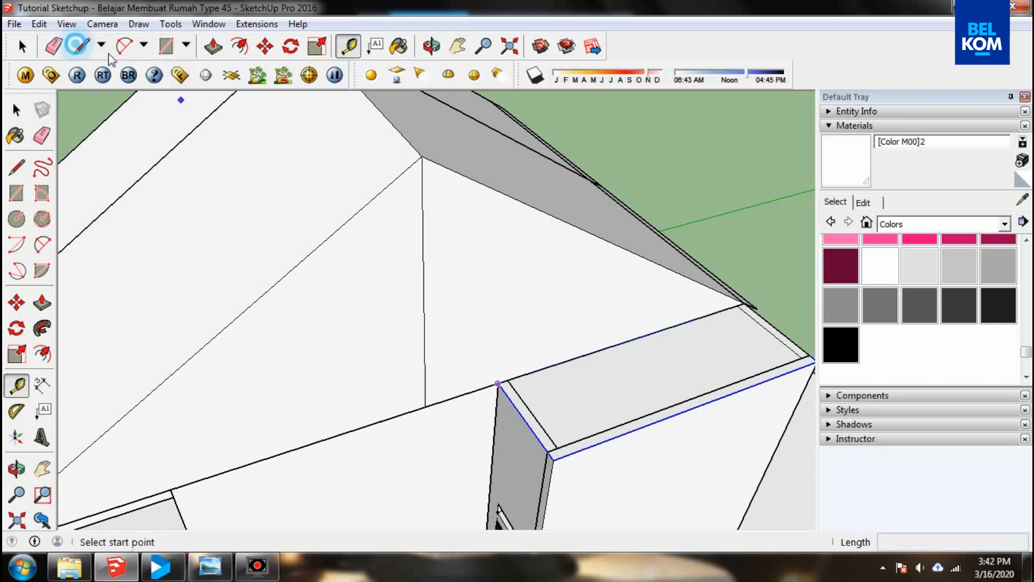
pyautogui.click(630, 340)
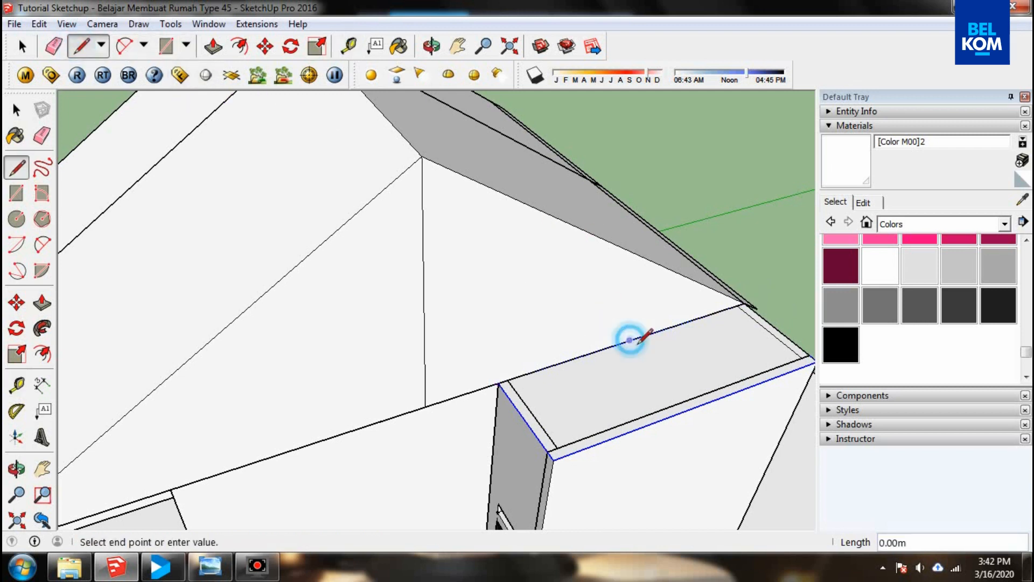
pyautogui.click(695, 406)
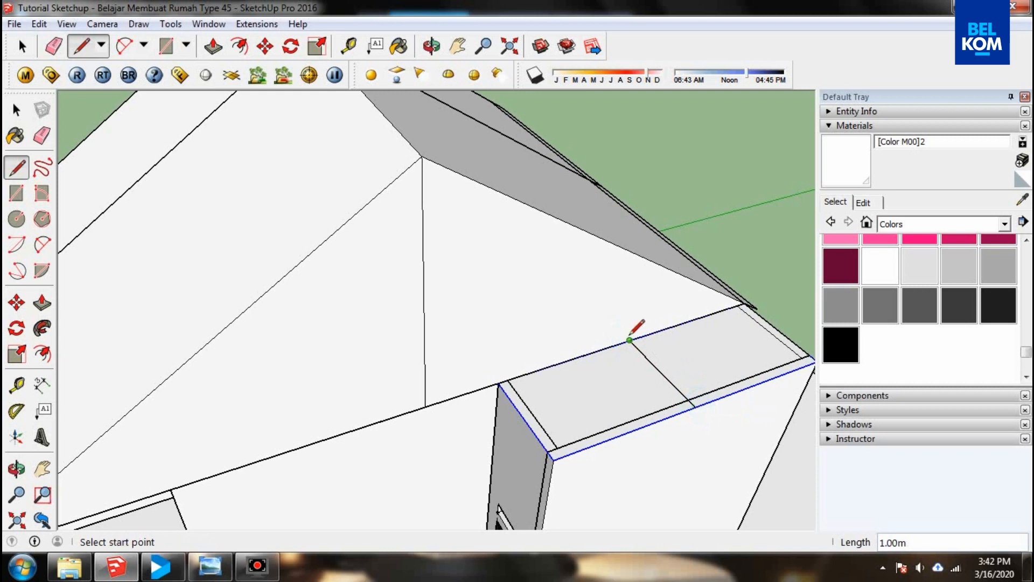
# - Draw a 1.00 m vertical line from the centre line's inner end up to the main roof's sloping gable edge
pyautogui.click(629, 340)
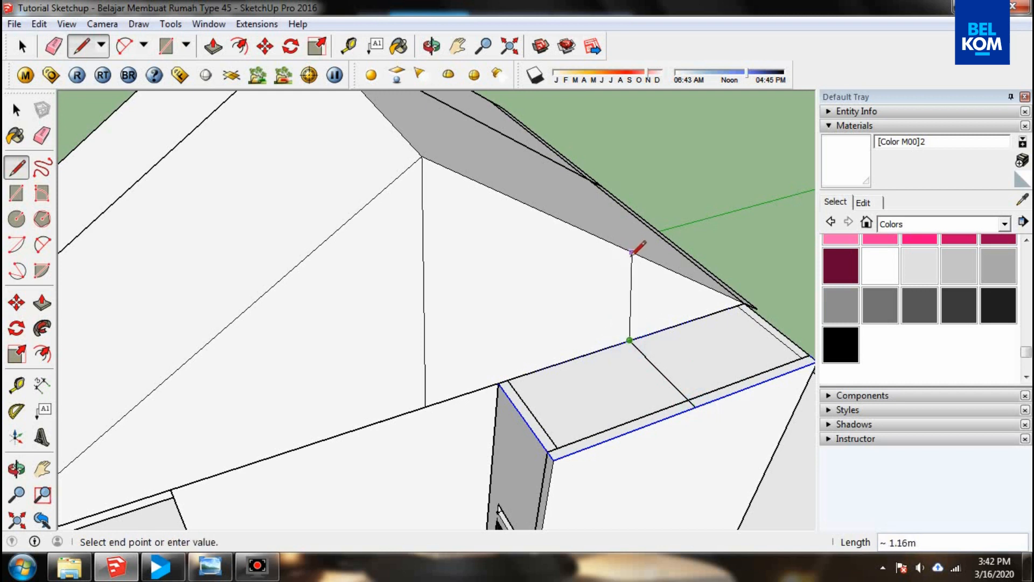
pyautogui.scroll(2, 637, 247)
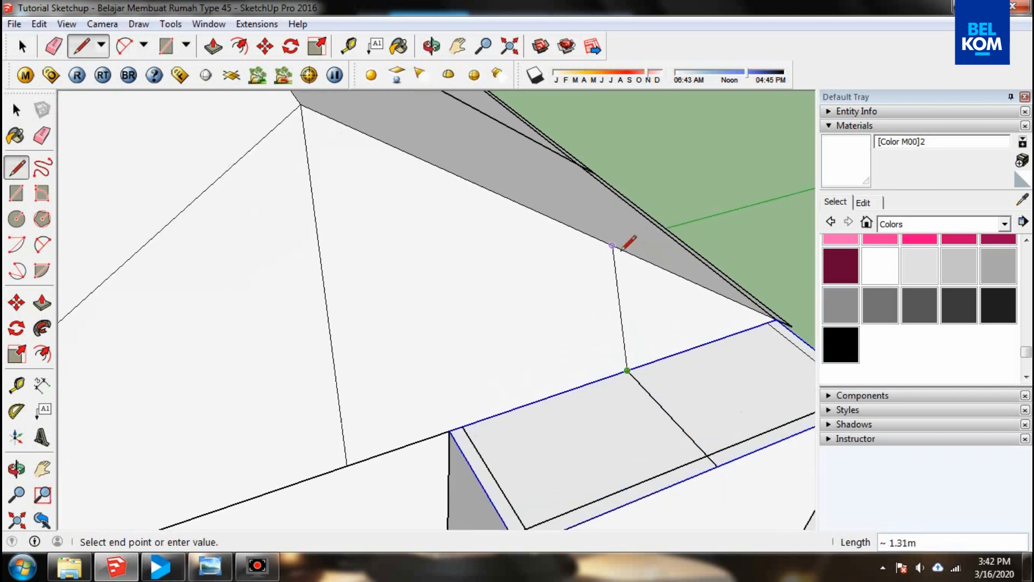
pyautogui.scroll(1, 633, 257)
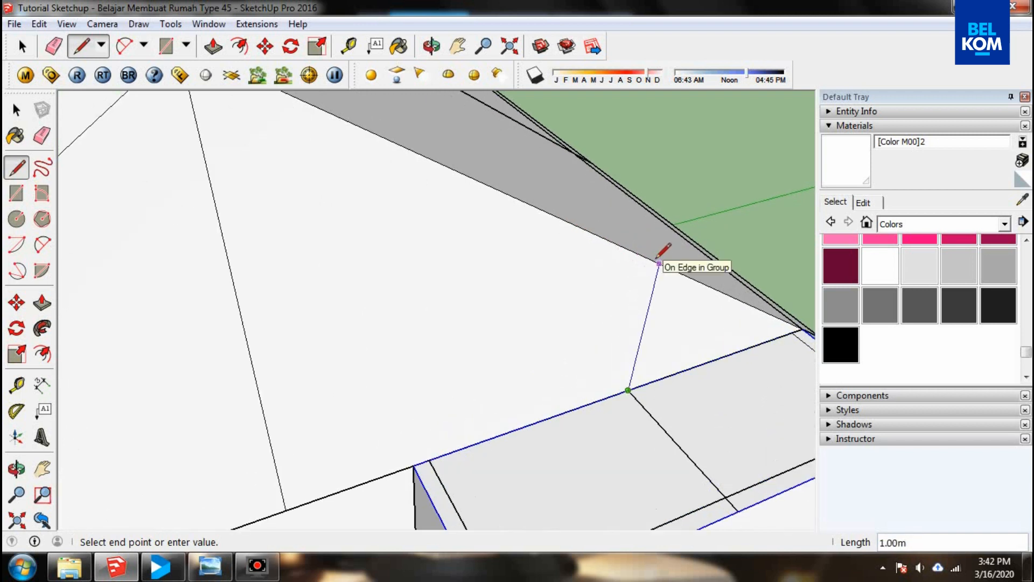
pyautogui.click(658, 263)
# - Draw a vertical 1.00 m by 1.00 m rectangle from the vertical line's upper end to the centre line's outer end
pyautogui.scroll(-2, 281, 245)
pyautogui.click(165, 46)
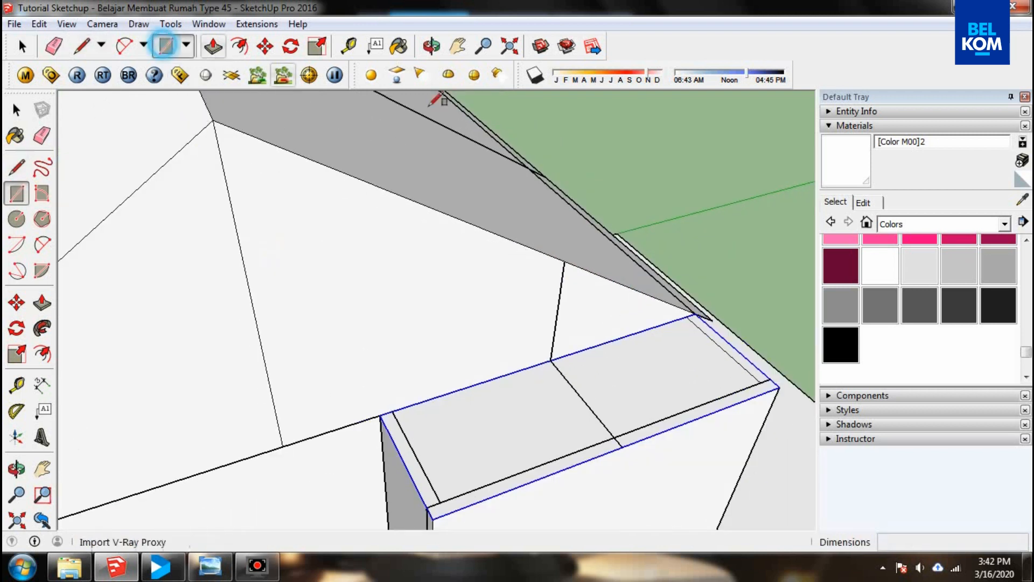
pyautogui.click(565, 262)
pyautogui.click(623, 447)
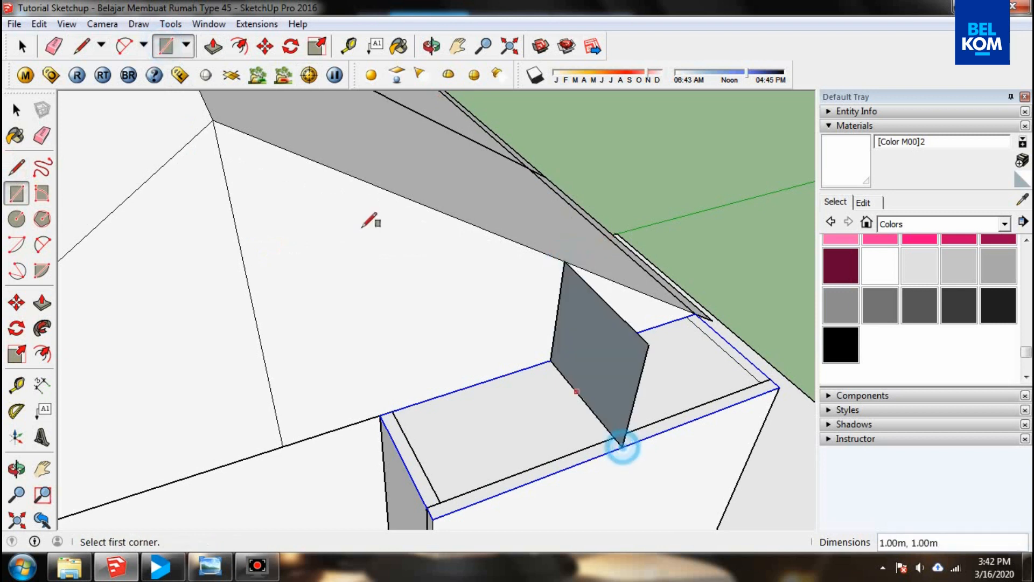
# - Form the small roof's front slope with lines from both upper rectangle corners to the base's front corners and along the eave
pyautogui.click(80, 46)
pyautogui.click(565, 263)
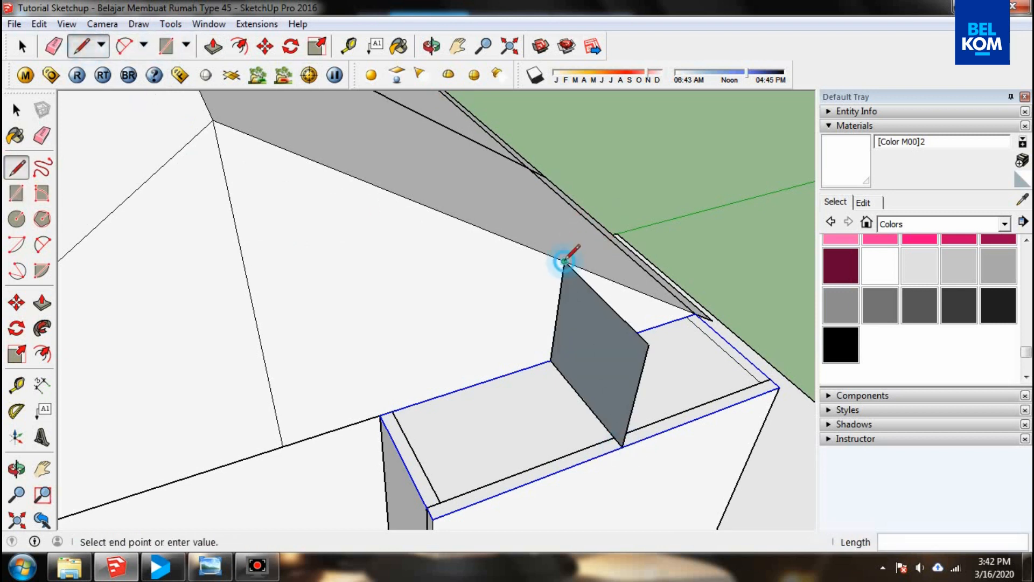
pyautogui.press('Escape')
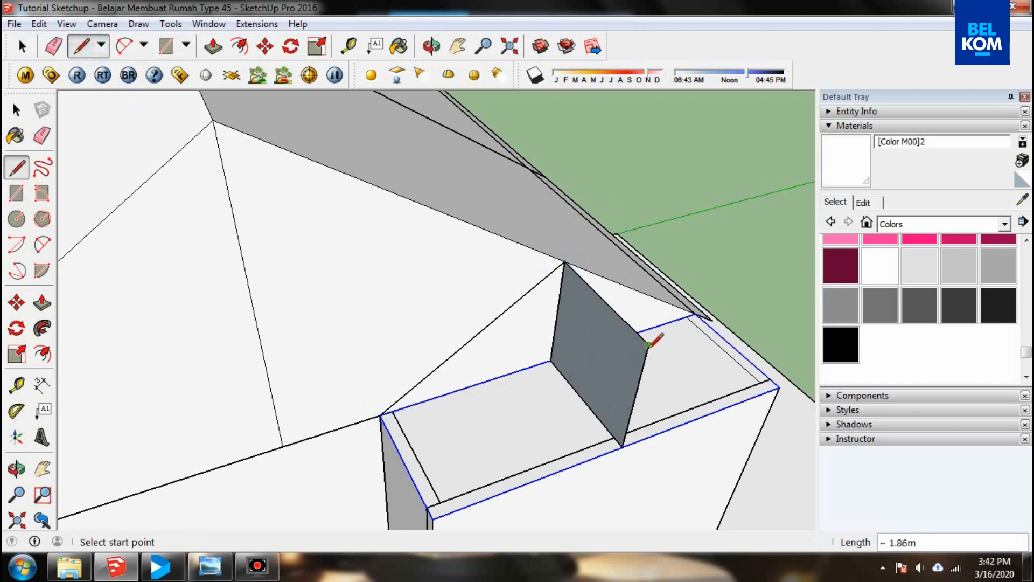
pyautogui.click(648, 344)
pyautogui.click(433, 519)
pyautogui.click(381, 417)
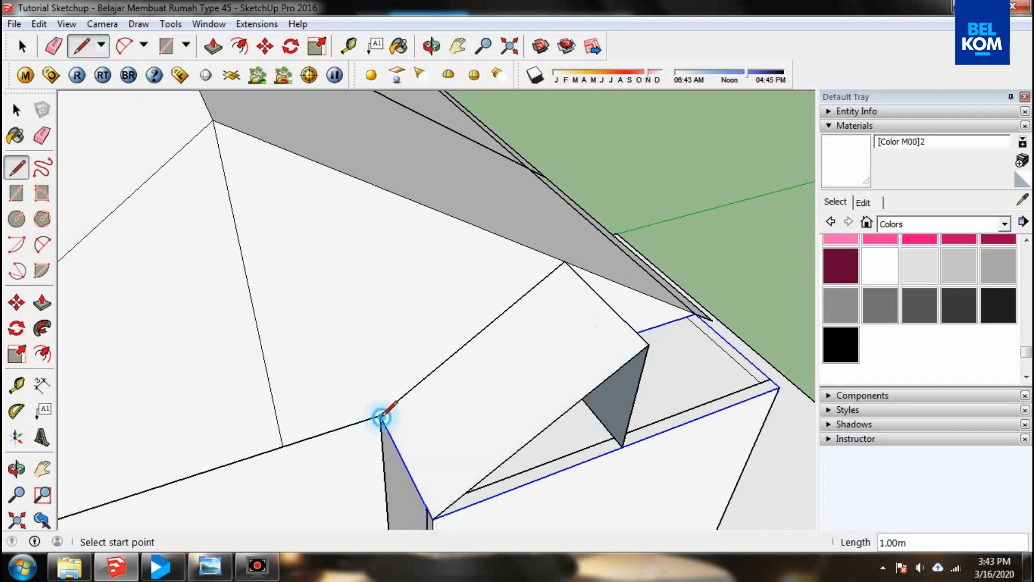
# - Form the small roof's rear slope down to the base's rear corners, plus an eave overhang with a 1.00 m outer edge meeting the main overhang's corner
pyautogui.click(431, 46)
pyautogui.moveTo(515, 307); pyautogui.dragTo(240, 260)
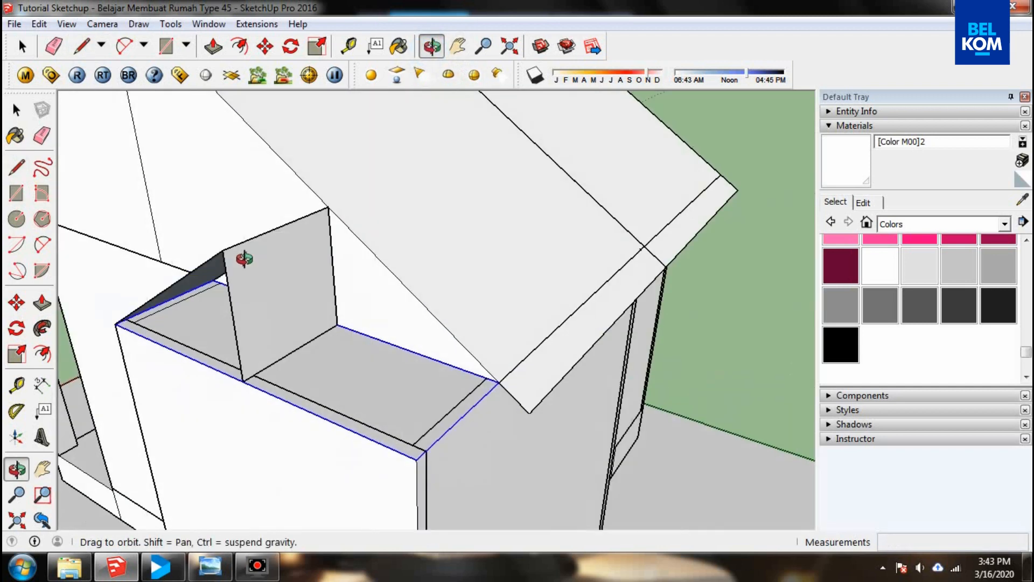
pyautogui.click(81, 46)
pyautogui.click(328, 206)
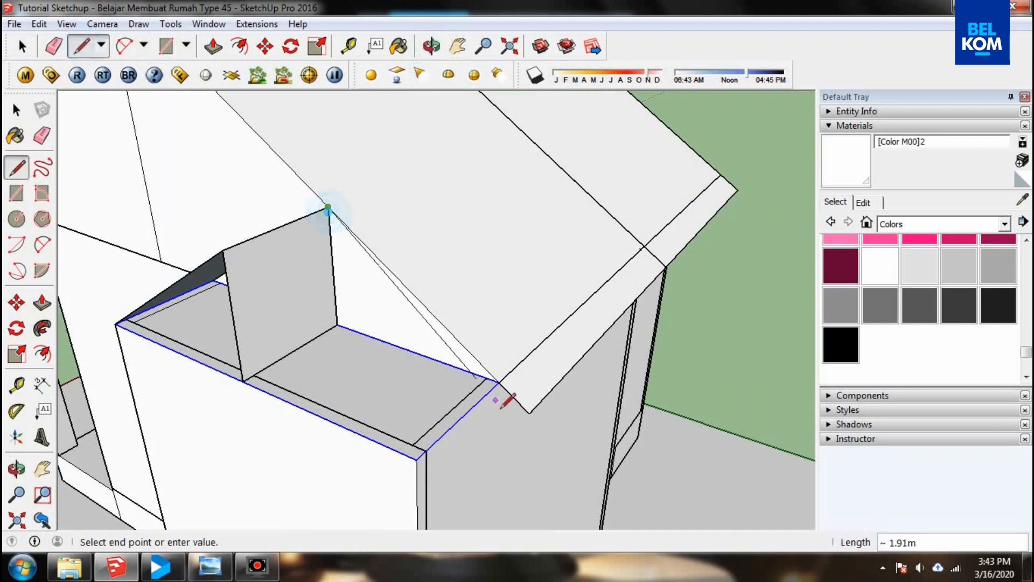
pyautogui.click(528, 413)
pyautogui.press('Escape')
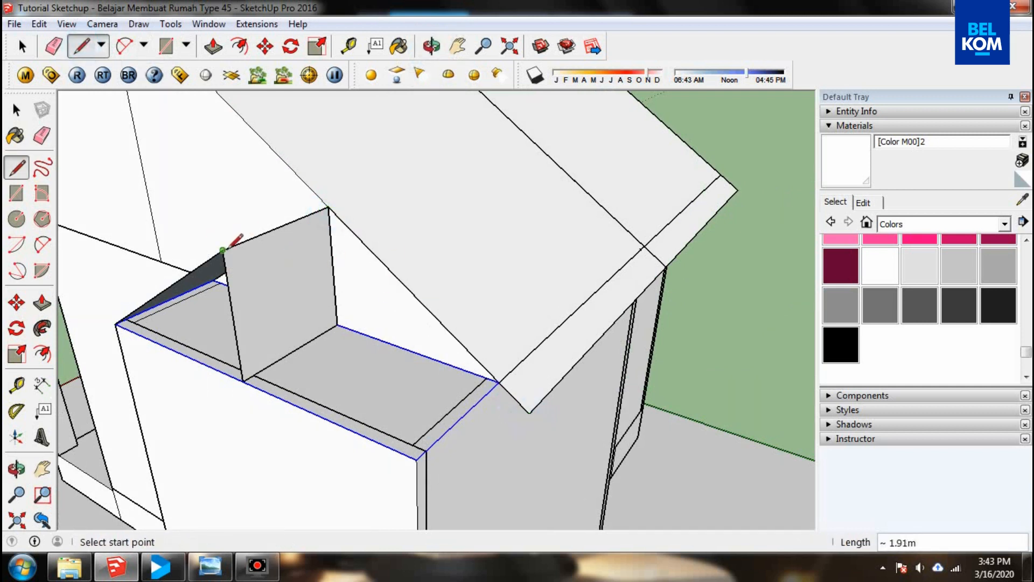
pyautogui.click(225, 251)
pyautogui.click(416, 460)
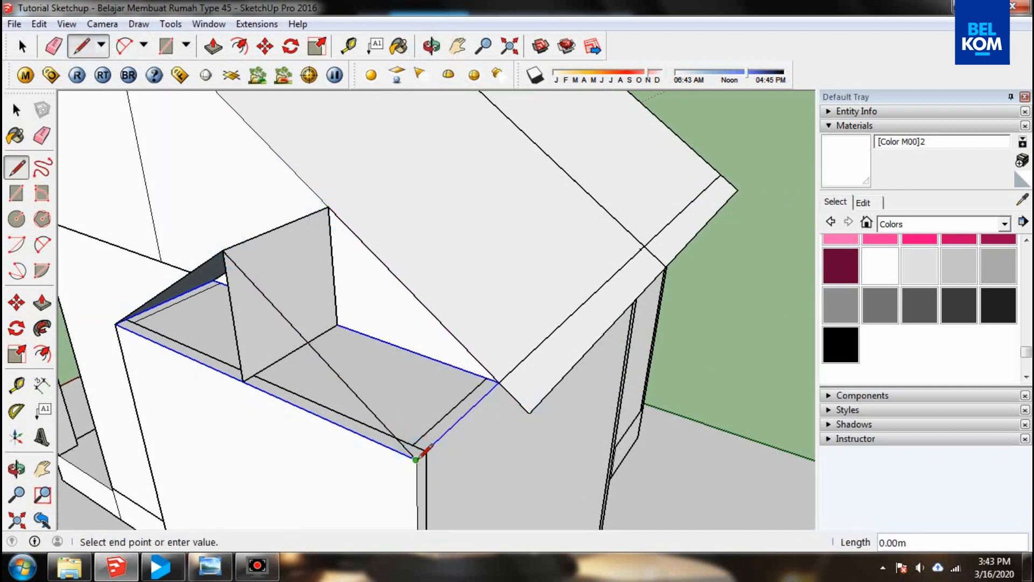
pyautogui.click(498, 382)
pyautogui.scroll(1, 427, 434)
pyautogui.click(423, 447)
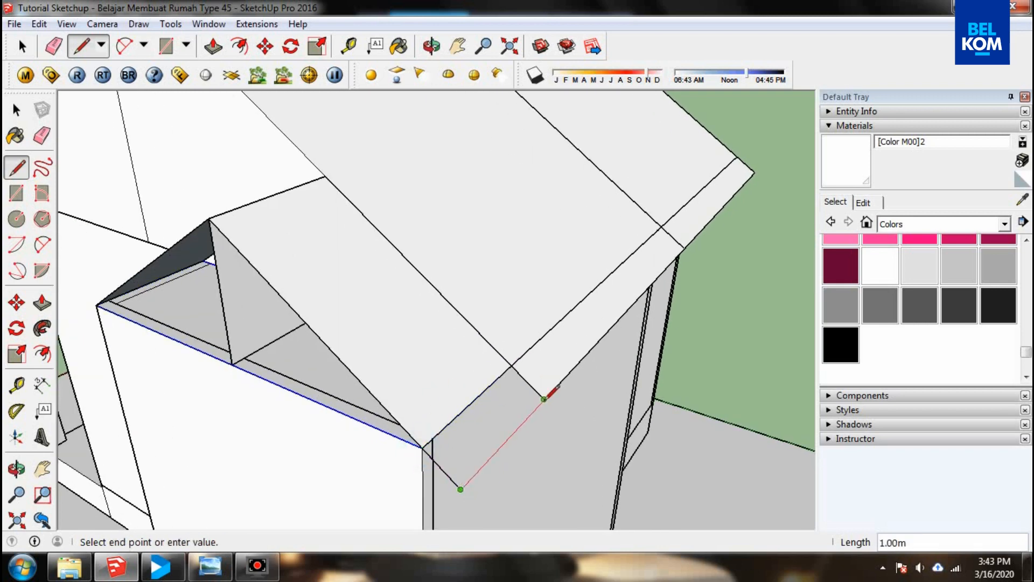
# - Add a 0.3 m eave overhang to the small roof's front slope by extending both sloping edges and joining their lower ends
pyautogui.click(431, 46)
pyautogui.moveTo(317, 242)
pyautogui.mouseDown()
pyautogui.moveTo(543, 227)
pyautogui.moveTo(432, 232)
pyautogui.moveTo(350, 350)
pyautogui.mouseUp()
pyautogui.click(81, 45)
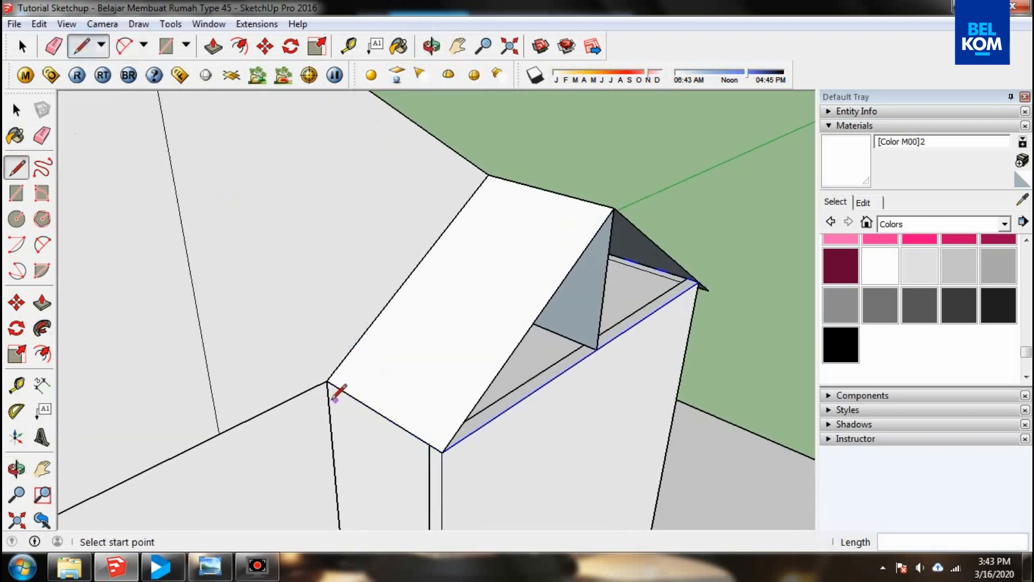
pyautogui.click(327, 380)
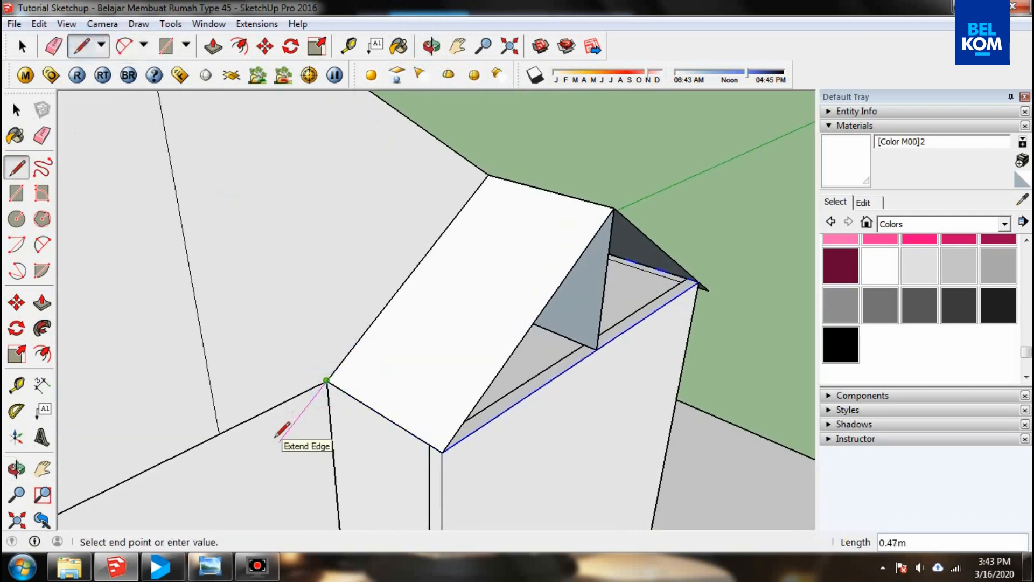
pyautogui.press('Return')
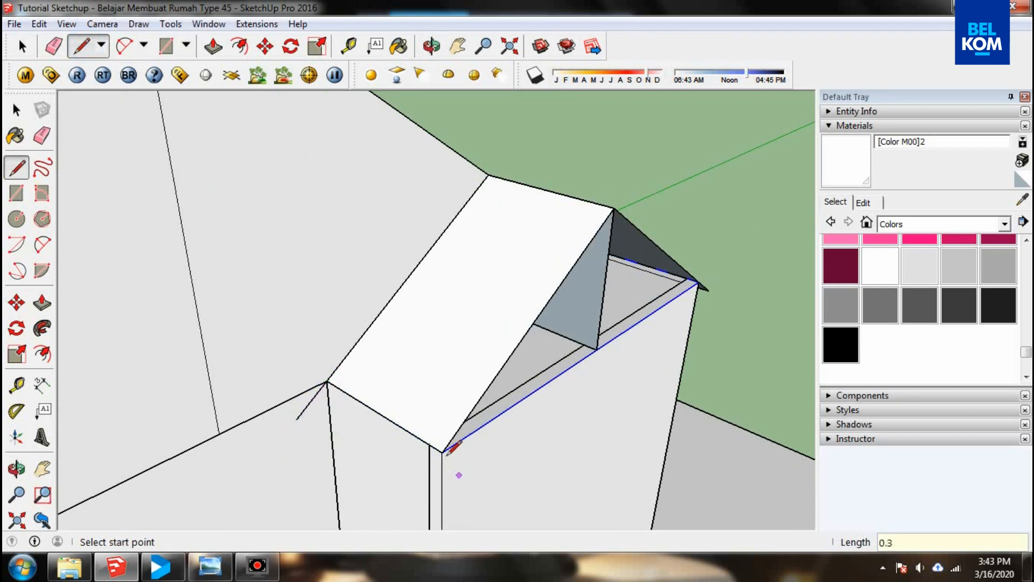
pyautogui.click(443, 450)
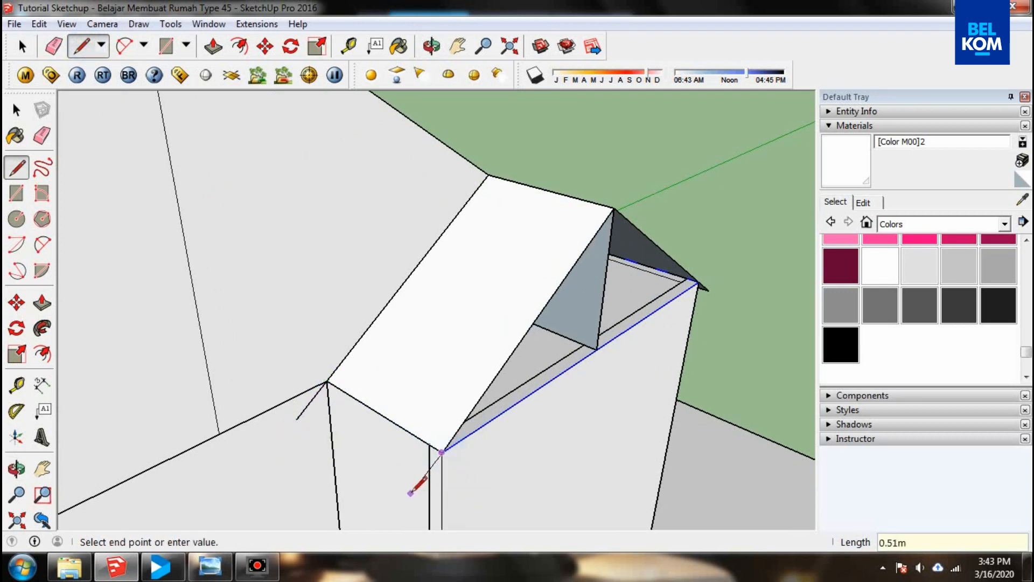
pyautogui.scroll(2, 435, 488)
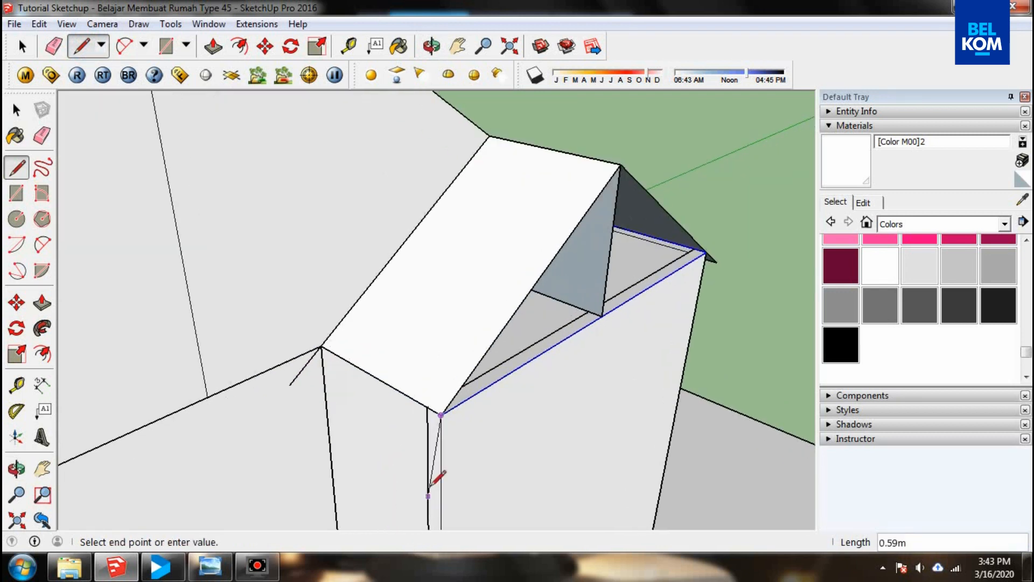
pyautogui.scroll(2, 431, 434)
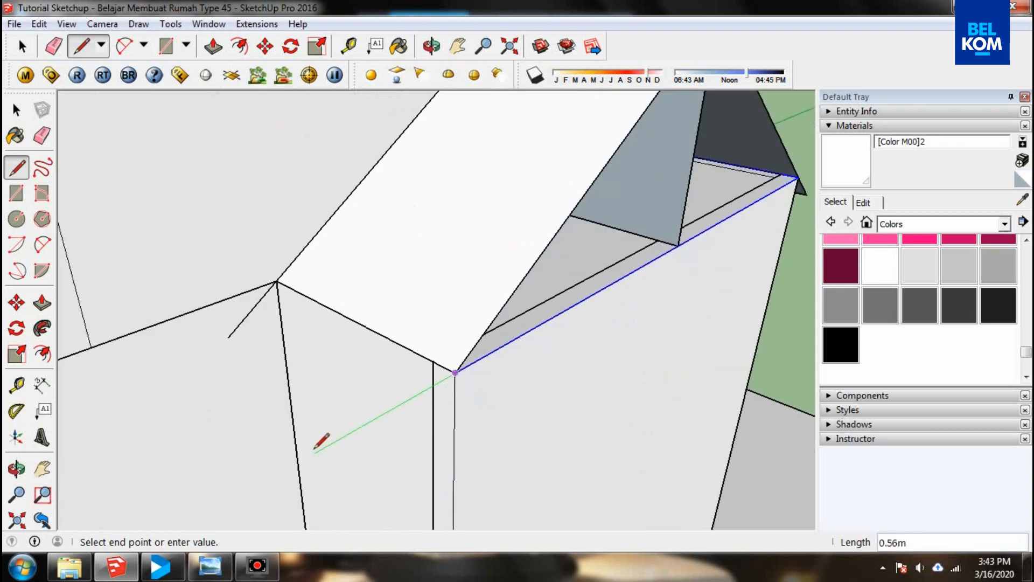
pyautogui.click(455, 372)
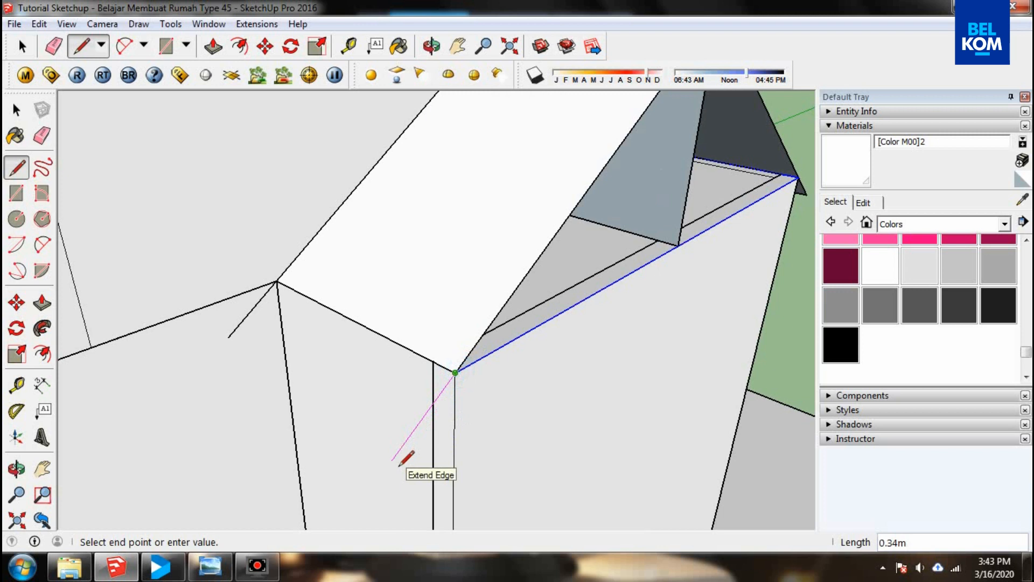
pyautogui.click(399, 449)
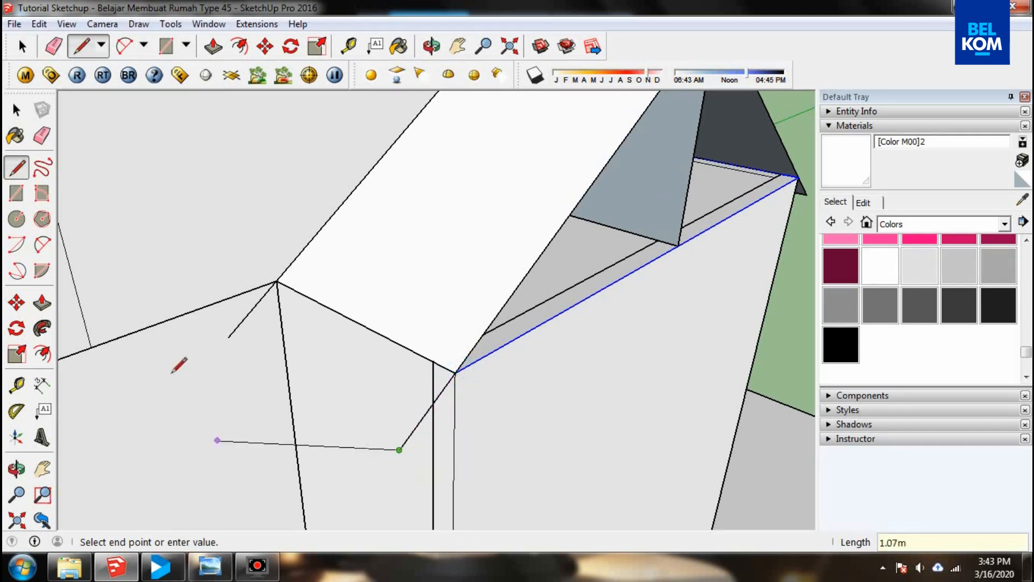
pyautogui.click(229, 338)
pyautogui.scroll(-1, 64, 247)
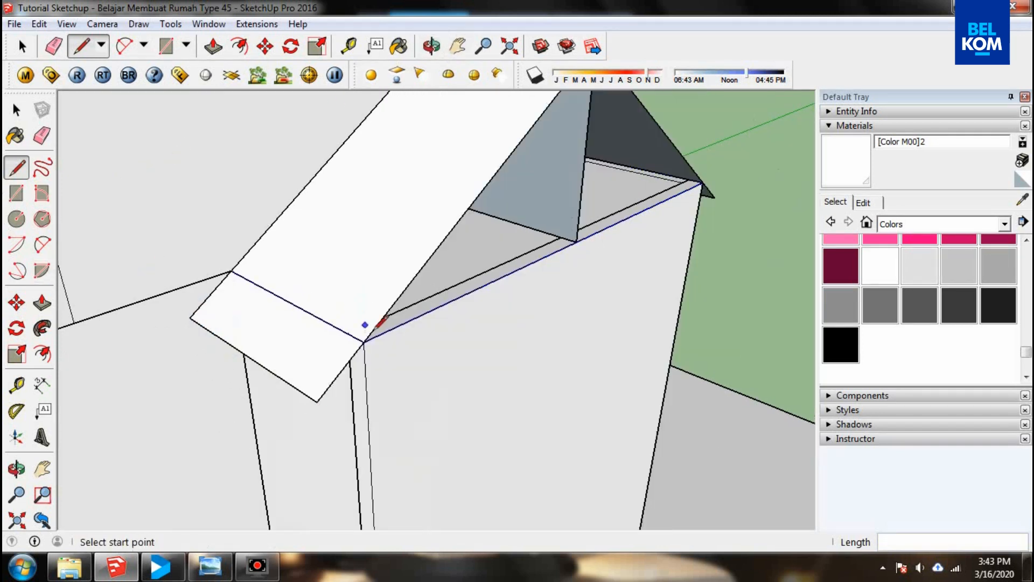
# - Close the small roof's open gable end with a 3.00 m line along the wall top between the two eave corners
pyautogui.click(362, 341)
pyautogui.click(704, 181)
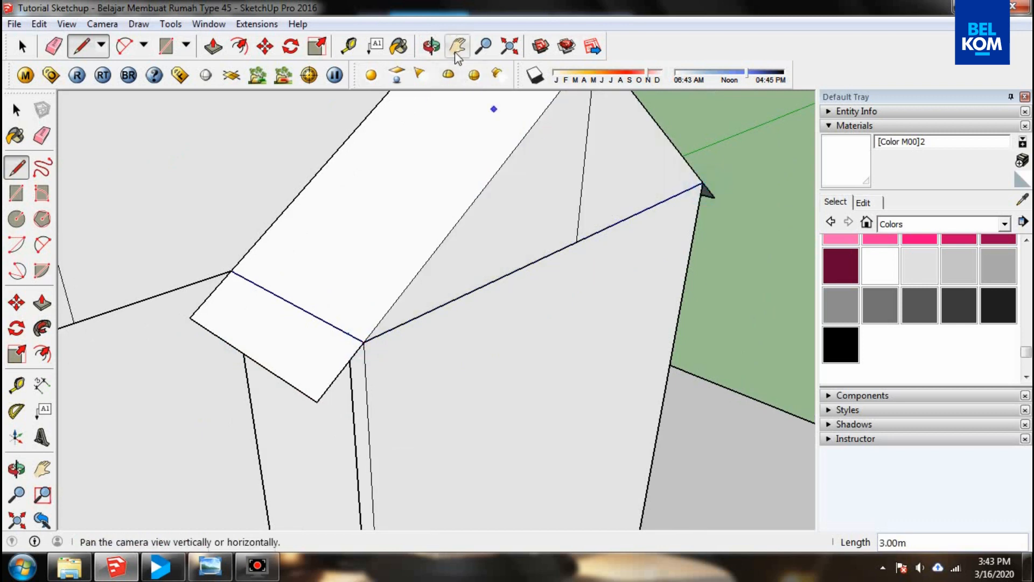
pyautogui.click(432, 47)
pyautogui.moveTo(577, 353); pyautogui.dragTo(575, 265)
# - Show the Roofing material collection while bringing the house's roofs into view
pyautogui.moveTo(542, 191); pyautogui.dragTo(725, 330)
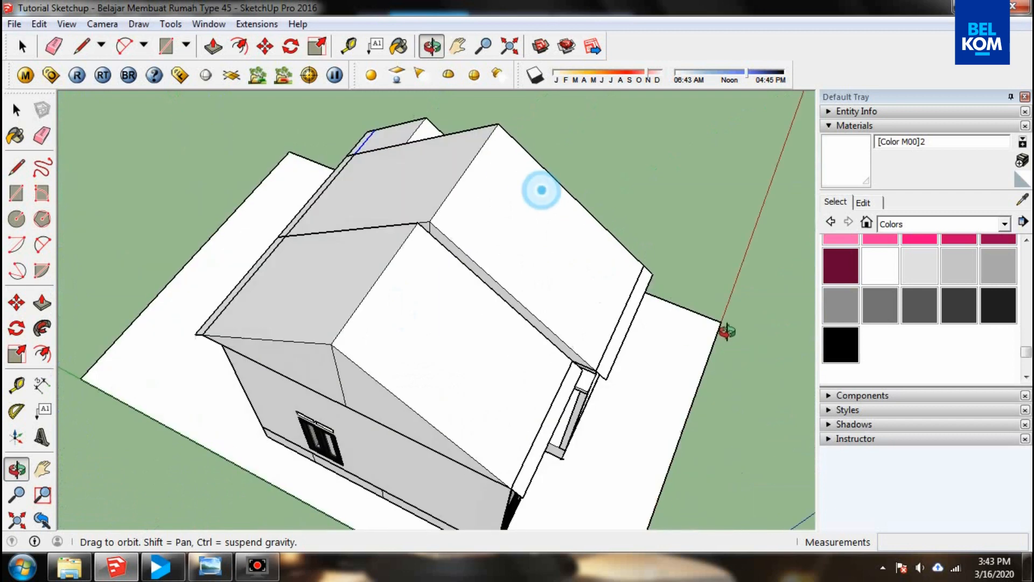
pyautogui.scroll(2, 506, 178)
pyautogui.moveTo(530, 278); pyautogui.dragTo(806, 227)
pyautogui.click(985, 222)
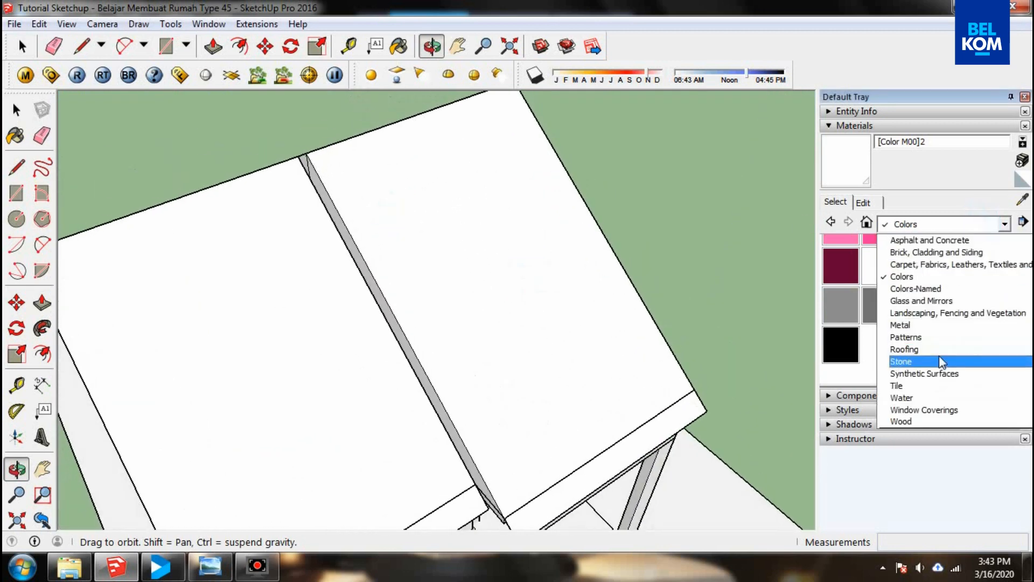
pyautogui.click(834, 349)
# - Open the porch-side main roof's group for editing and select its front slope
pyautogui.moveTo(614, 338); pyautogui.dragTo(291, 296)
pyautogui.click(22, 49)
pyautogui.click(358, 290)
pyautogui.scroll(-3, 358, 289)
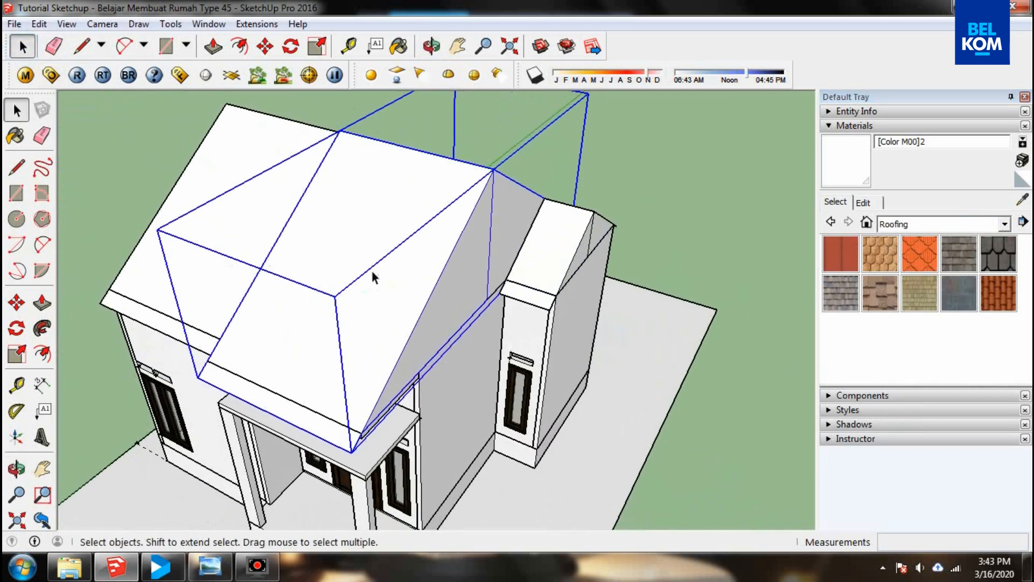
pyautogui.doubleClick(365, 232)
pyautogui.scroll(3, 404, 237)
pyautogui.click(462, 189)
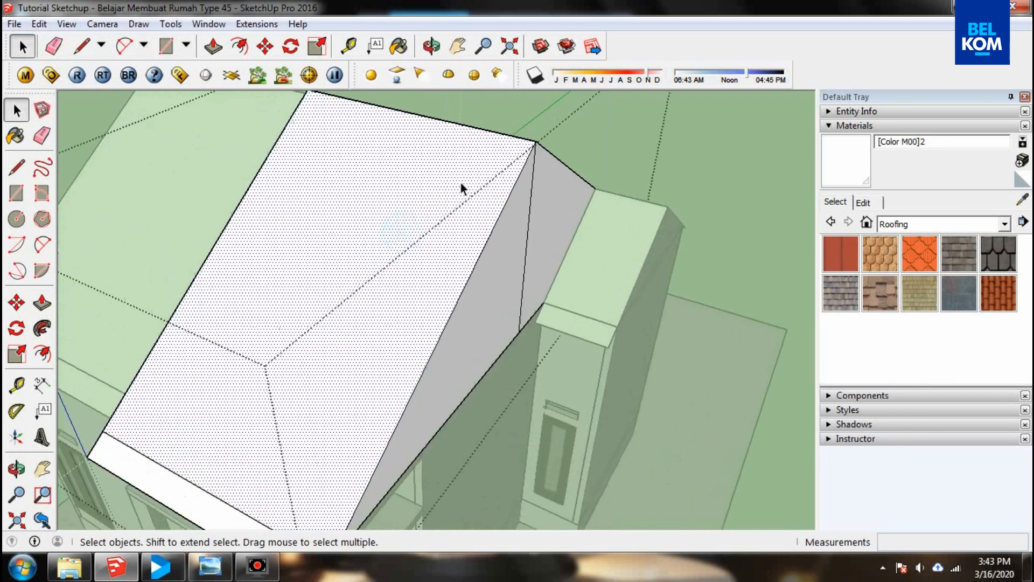
pyautogui.scroll(1, 369, 231)
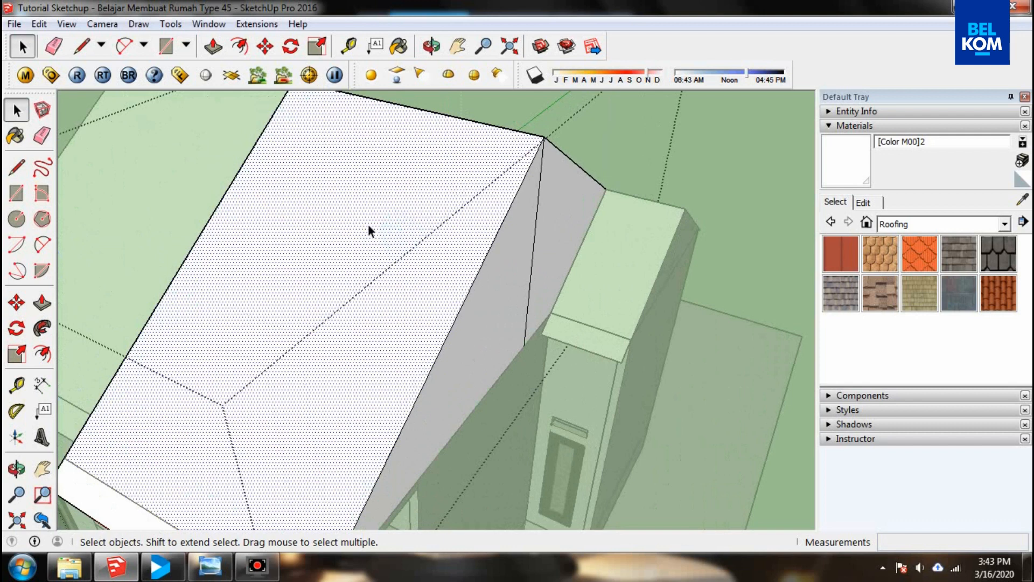
# - Create the material Material3 from Roofing Tile Spanish, shifting its colour to red and darkening it to a deep maroon
pyautogui.click(1004, 298)
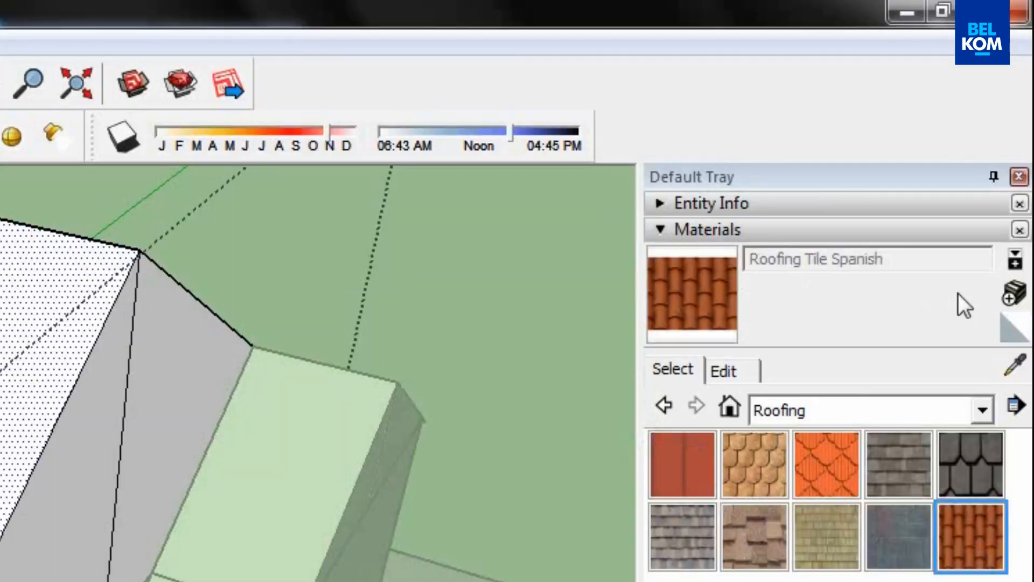
pyautogui.click(1009, 294)
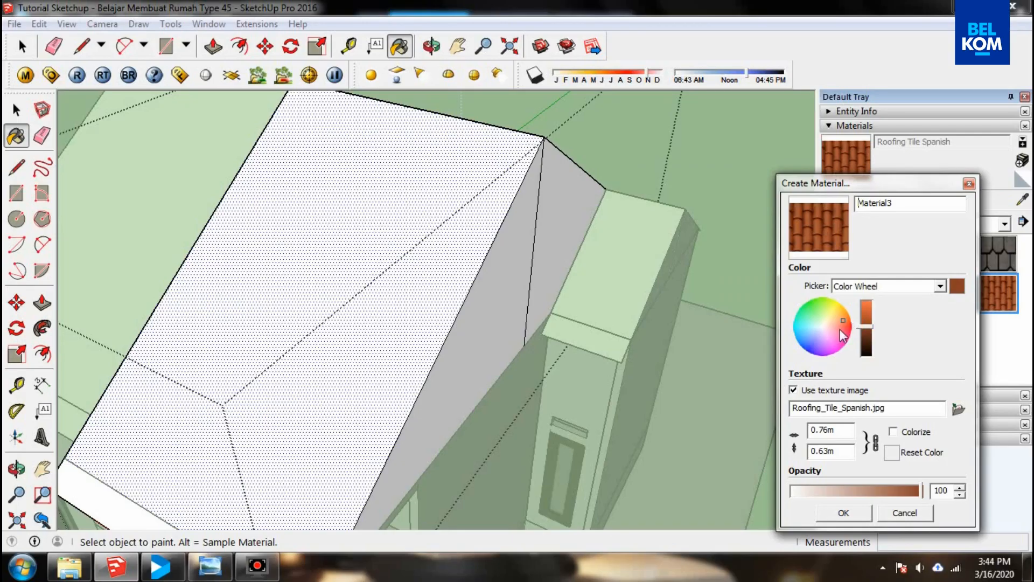
pyautogui.click(842, 326)
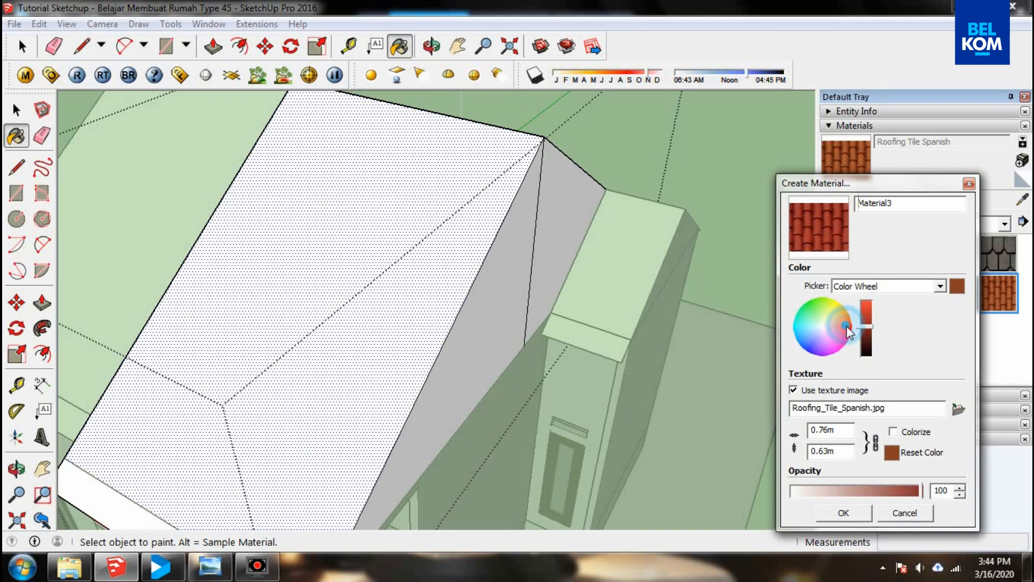
pyautogui.click(849, 326)
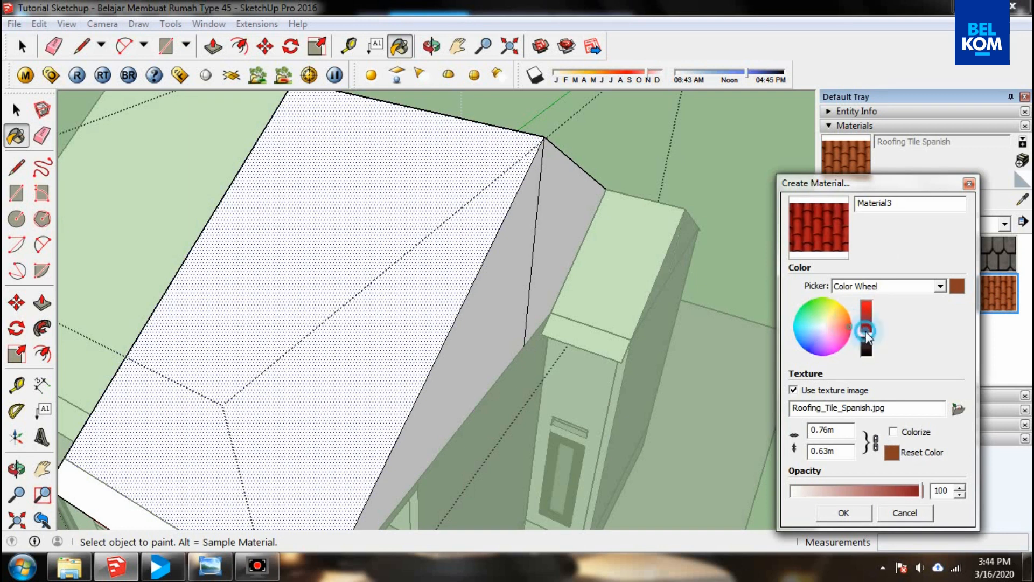
pyautogui.moveTo(868, 335); pyautogui.dragTo(871, 345)
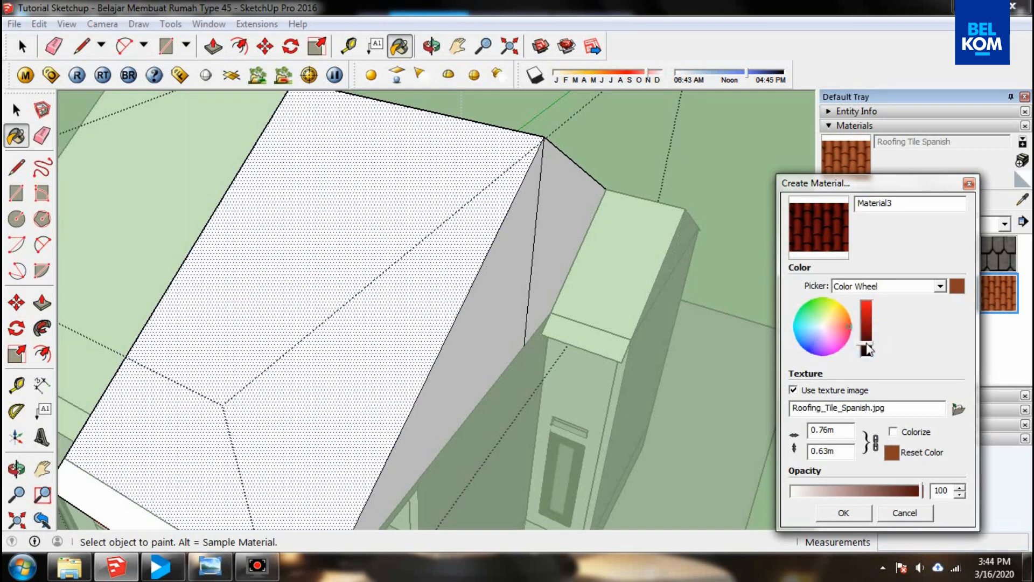
pyautogui.moveTo(865, 347); pyautogui.dragTo(867, 351)
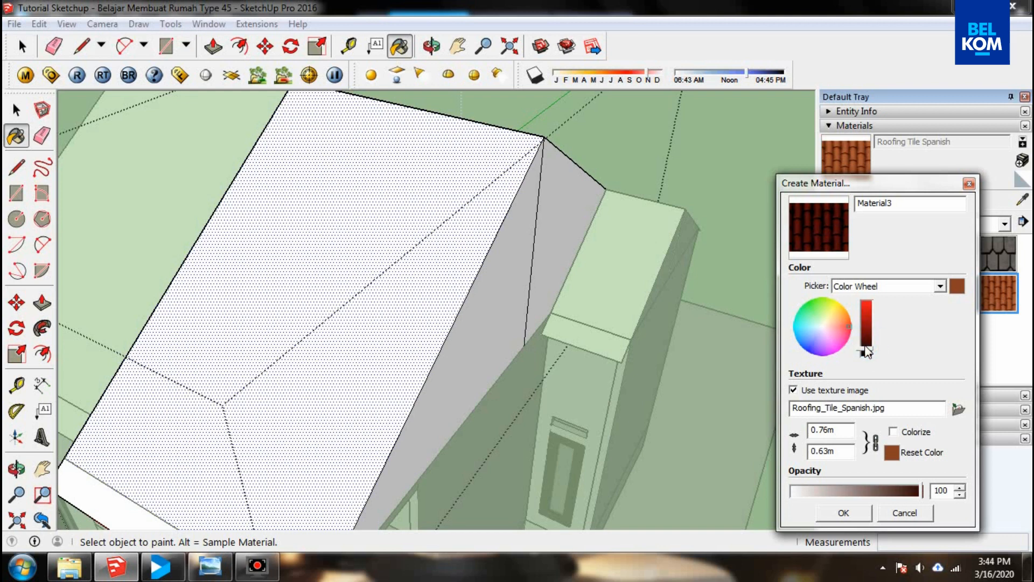
pyautogui.click(844, 513)
# - Paint both slopes and both eave strips of the porch-side main roof with the dark red tile Material3
pyautogui.click(286, 230)
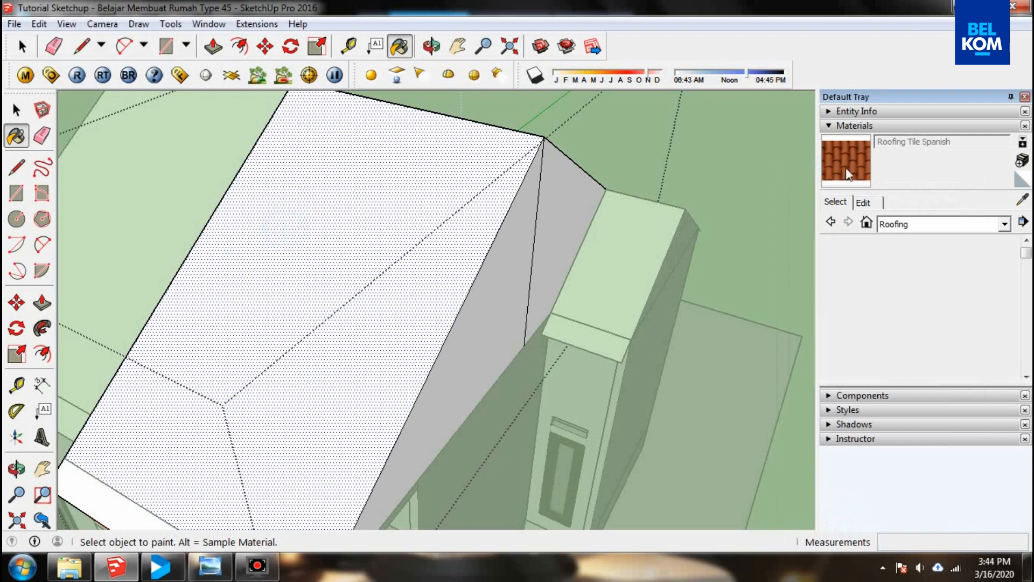
pyautogui.scroll(-3, 242, 374)
pyautogui.scroll(3, 237, 422)
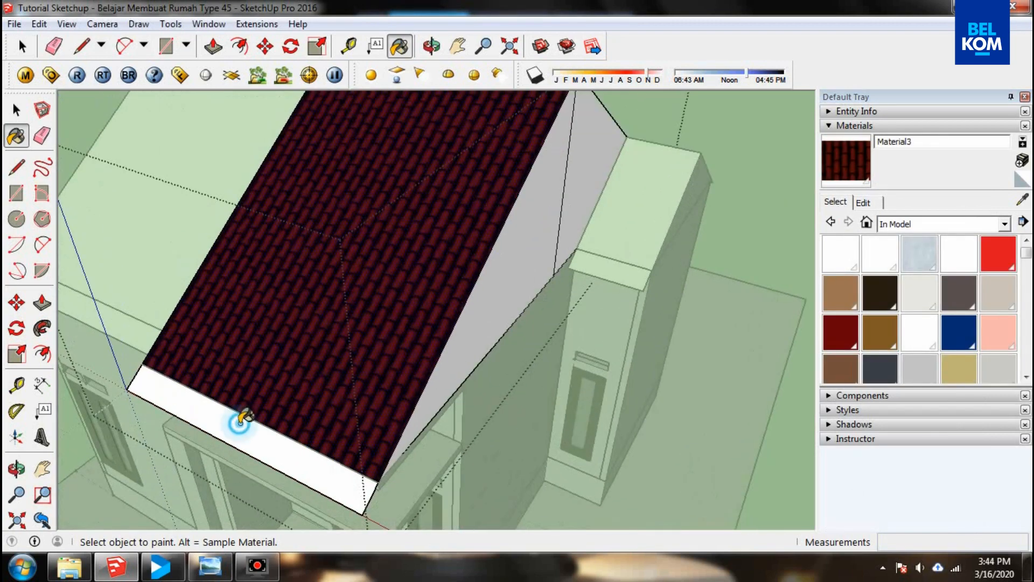
pyautogui.click(238, 422)
pyautogui.click(431, 47)
pyautogui.moveTo(533, 258); pyautogui.dragTo(231, 173)
pyautogui.click(838, 166)
pyautogui.click(464, 304)
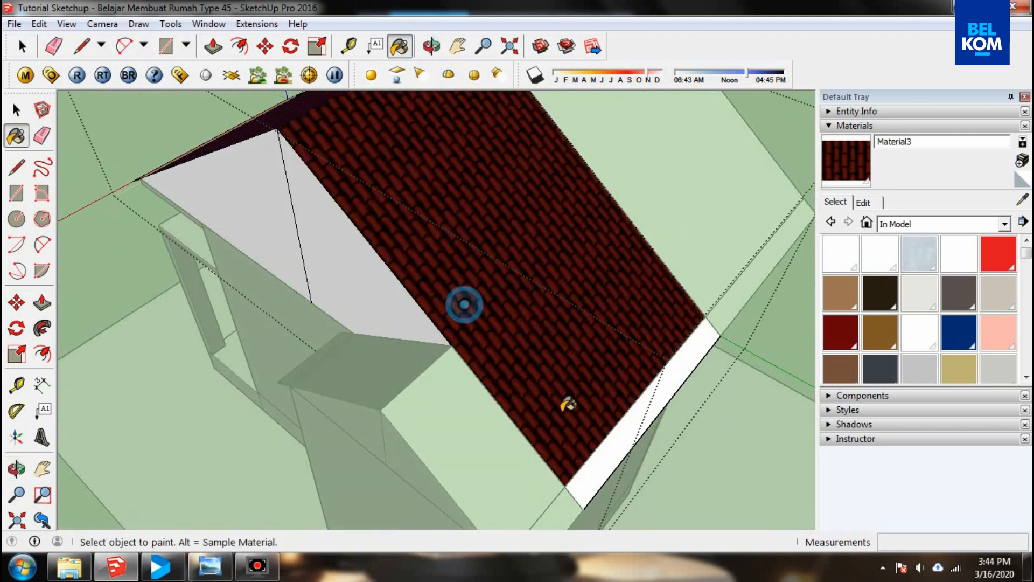
pyautogui.click(600, 461)
pyautogui.scroll(-3, 188, 401)
# - Leave the main roof's group and paint the adjoining wing roof's rear slope with Material3
pyautogui.click(20, 45)
pyautogui.scroll(1, 362, 225)
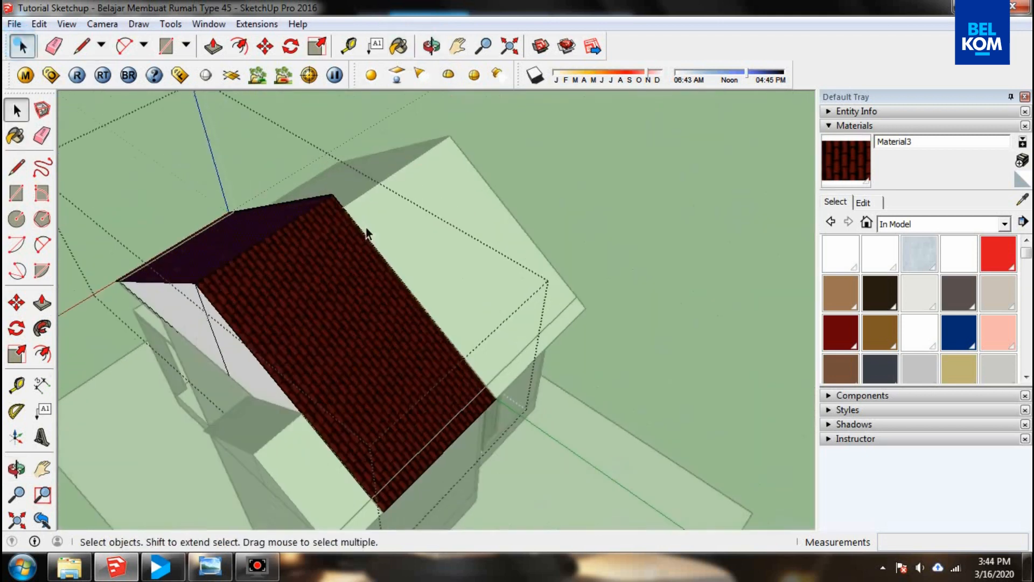
pyautogui.click(409, 235)
pyautogui.click(448, 256)
pyautogui.click(642, 257)
pyautogui.tripleClick(490, 278)
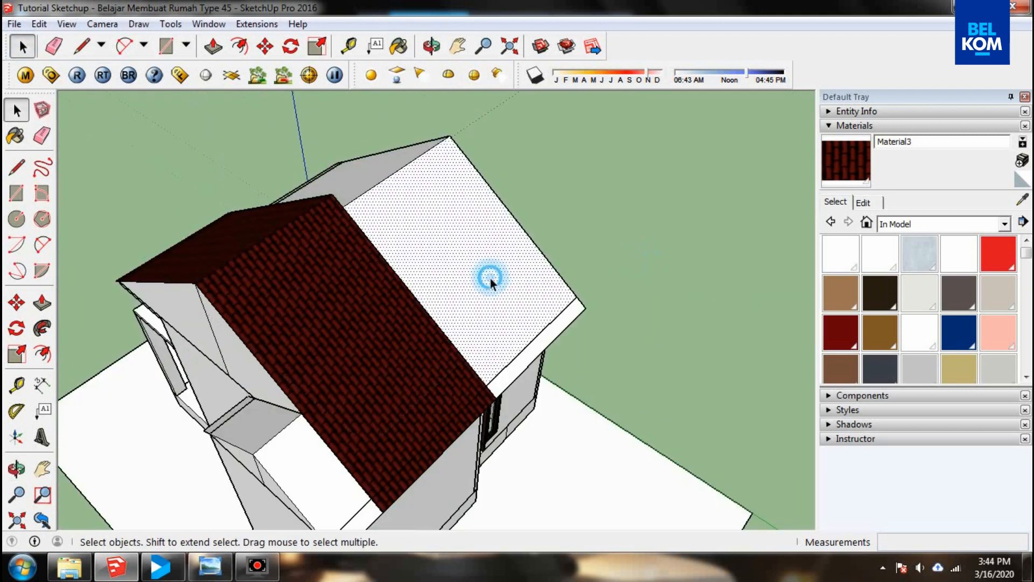
pyautogui.scroll(2, 546, 343)
pyautogui.click(535, 331)
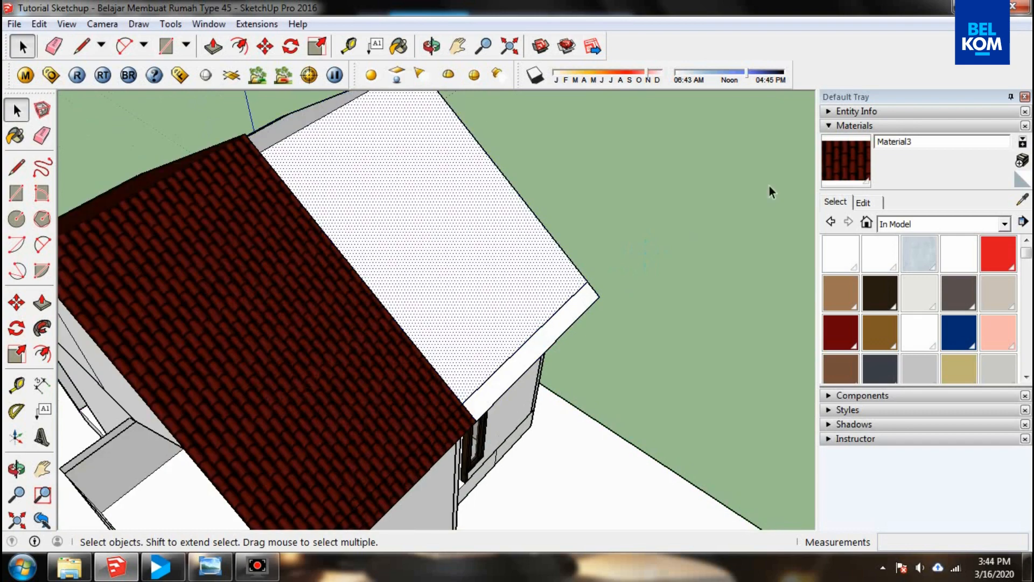
pyautogui.click(846, 160)
pyautogui.click(488, 261)
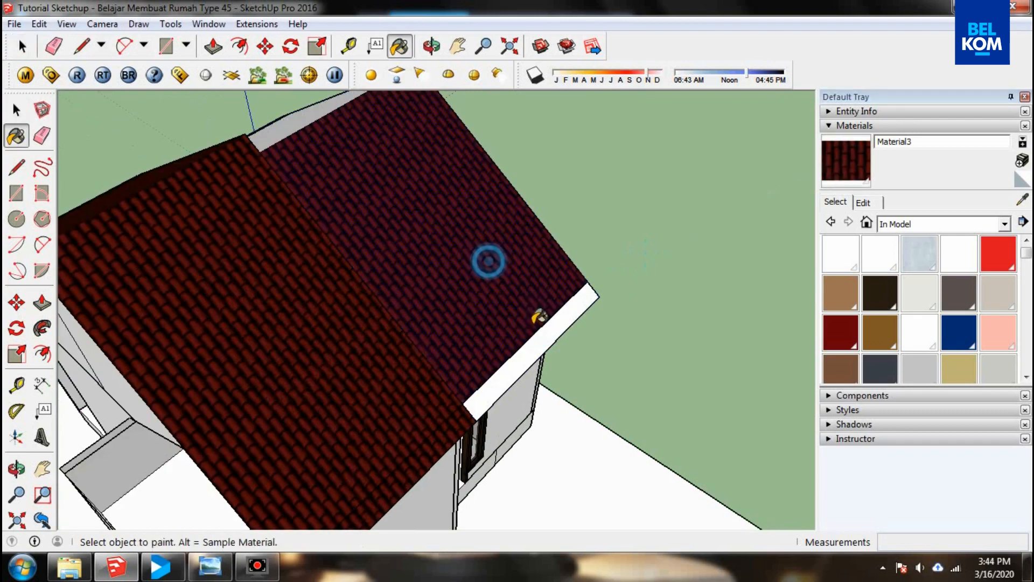
# - Paint the wing roof's front slope and its front eave strip with Material3
pyautogui.click(432, 45)
pyautogui.moveTo(296, 210); pyautogui.dragTo(790, 185)
pyautogui.click(847, 161)
pyautogui.click(410, 245)
pyautogui.scroll(-2, 468, 159)
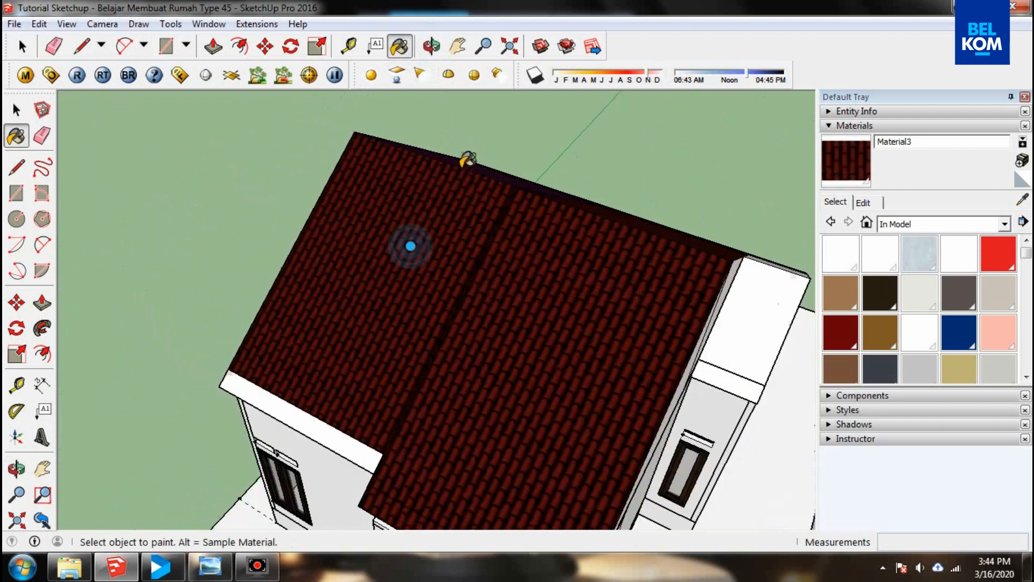
pyautogui.scroll(3, 321, 388)
pyautogui.click(317, 403)
pyautogui.scroll(-1, 269, 258)
pyautogui.scroll(-3, 266, 257)
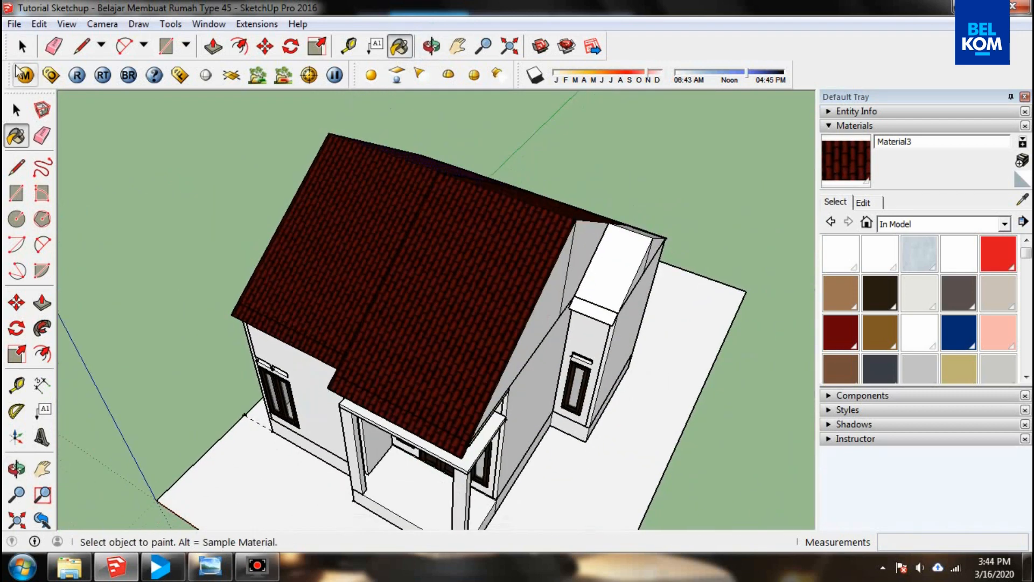
# - Paint the front slope and eave overhang of the small roof over the side projection with Material3
pyautogui.press('space')
pyautogui.scroll(3, 629, 287)
pyautogui.click(632, 289)
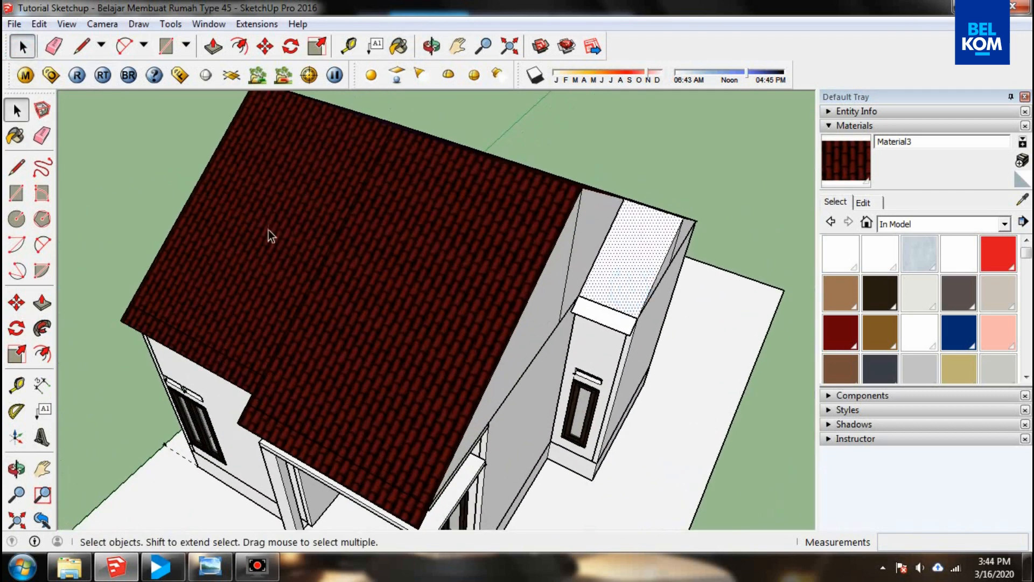
pyautogui.click(247, 238)
pyautogui.click(432, 46)
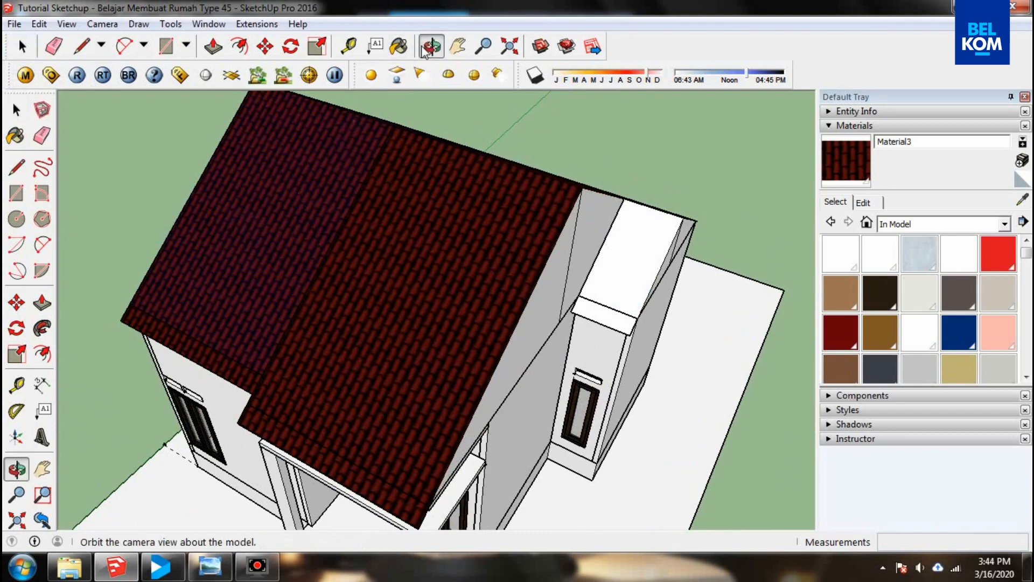
pyautogui.moveTo(474, 205); pyautogui.dragTo(76, 145)
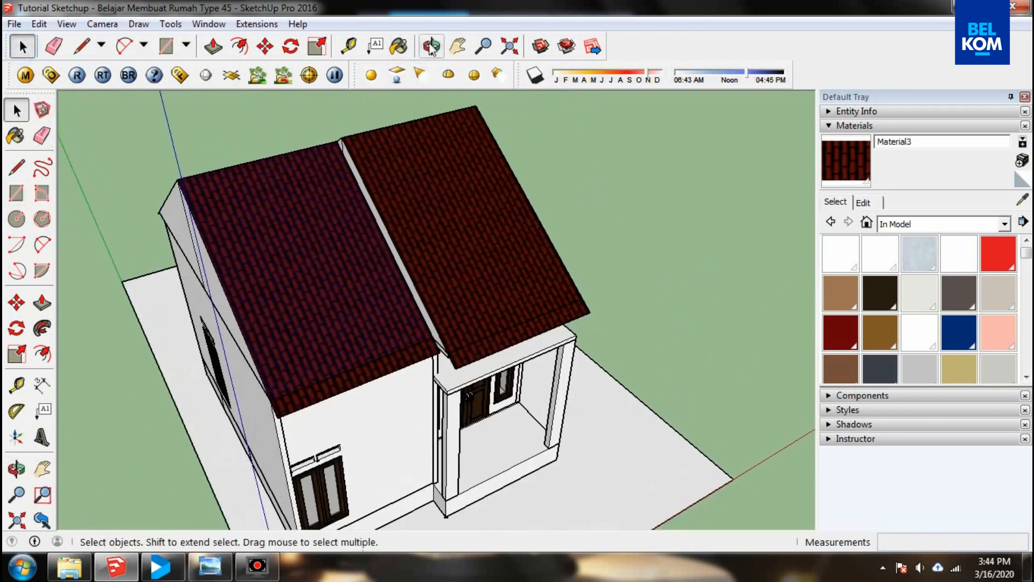
pyautogui.click(431, 47)
pyautogui.moveTo(480, 222); pyautogui.dragTo(571, 221)
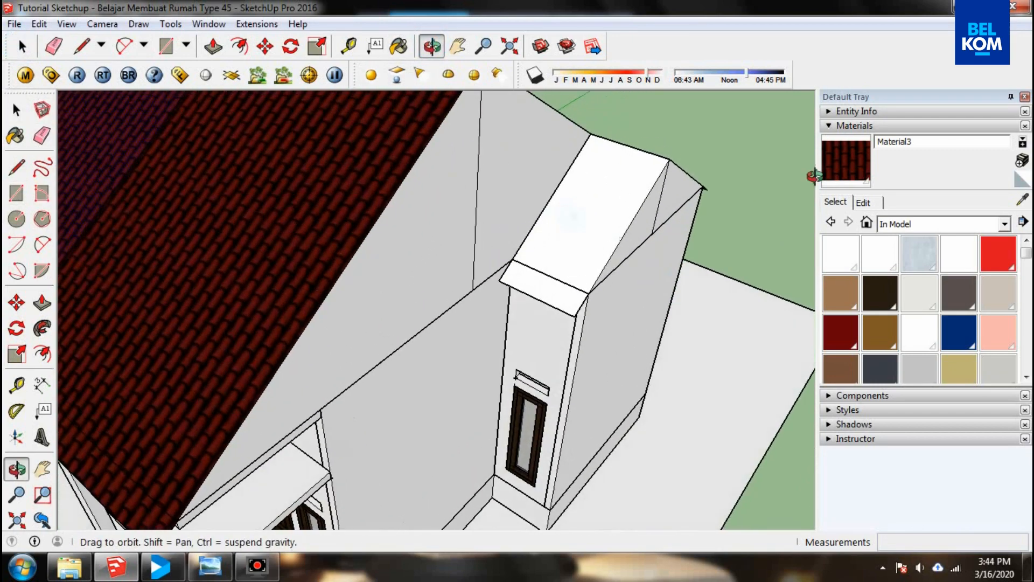
pyautogui.press('b')
pyautogui.click(606, 227)
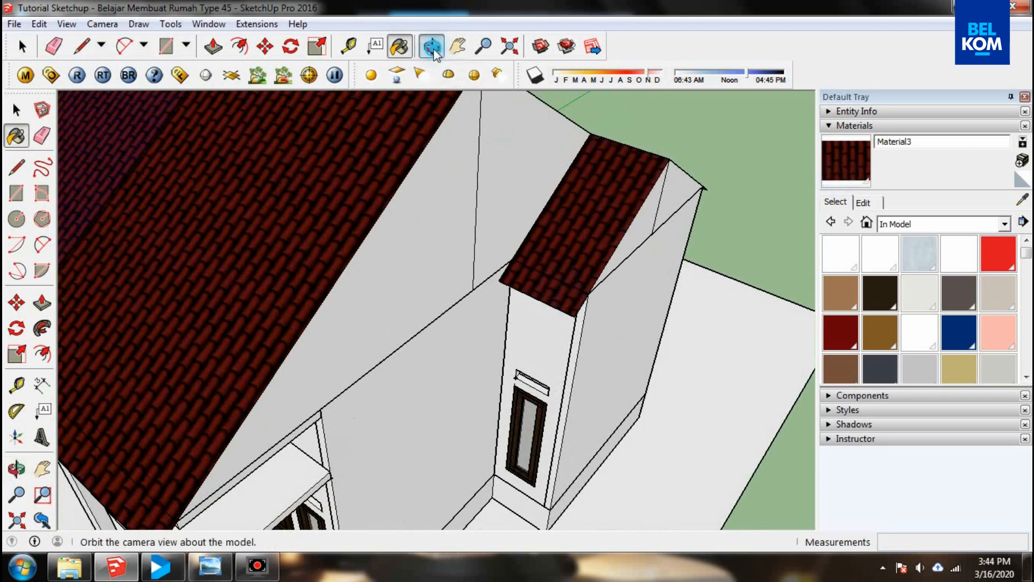
# - Paint the rear slope and rear eave strip of the small roof over the side projection with Material3
pyautogui.click(433, 47)
pyautogui.moveTo(442, 173)
pyautogui.mouseDown()
pyautogui.moveTo(409, 261)
pyautogui.moveTo(213, 262)
pyautogui.mouseUp()
pyautogui.click(22, 47)
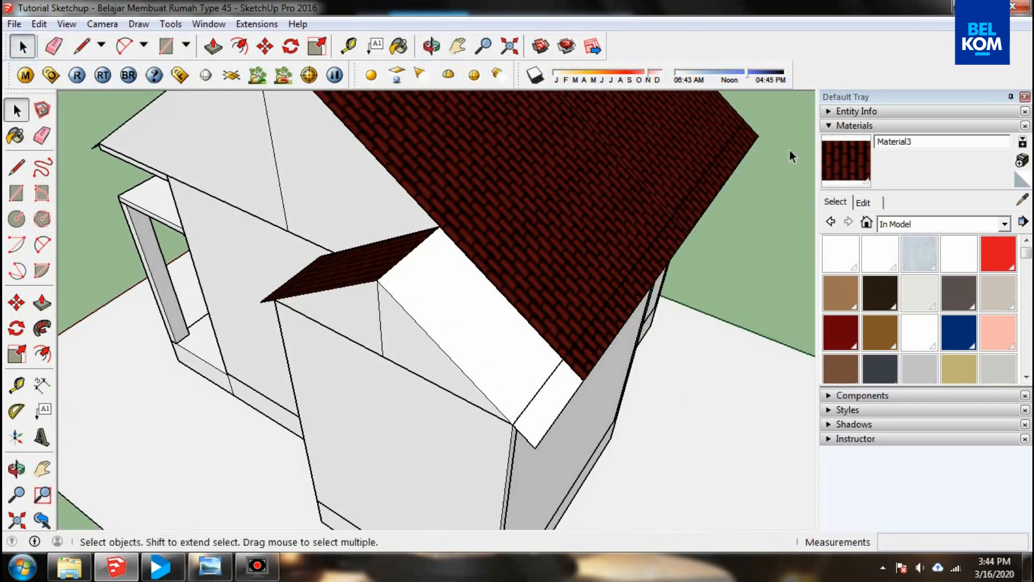
pyautogui.click(844, 167)
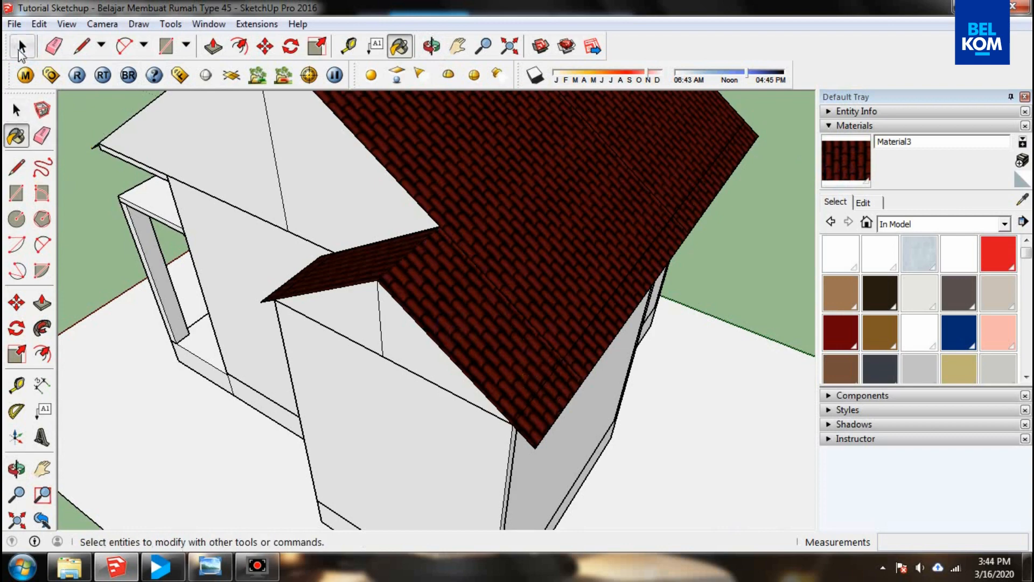
pyautogui.click(20, 47)
# - Open the porch-side main roof's group and draw a 0.5 m line outward along the red axis from its ridge end near the small roof
pyautogui.click(433, 47)
pyautogui.moveTo(323, 335); pyautogui.dragTo(273, 344)
pyautogui.scroll(8, 355, 254)
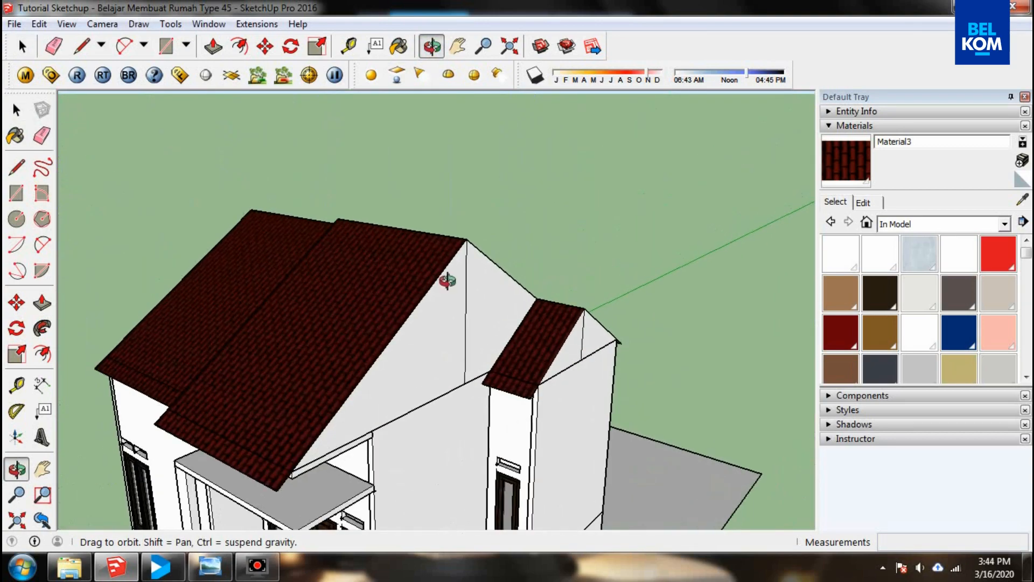
pyautogui.moveTo(455, 261); pyautogui.dragTo(337, 285)
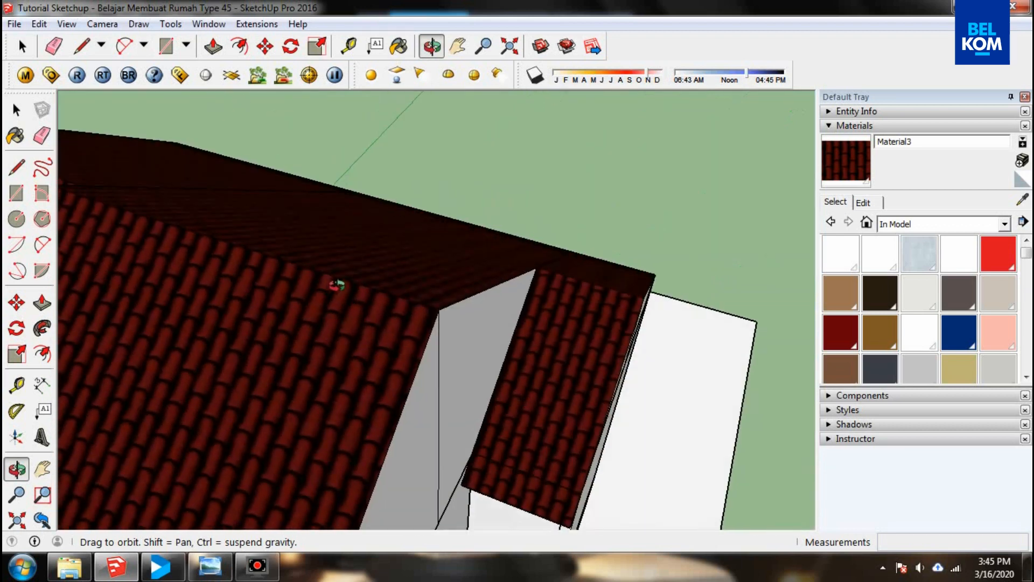
pyautogui.moveTo(458, 351); pyautogui.dragTo(382, 365)
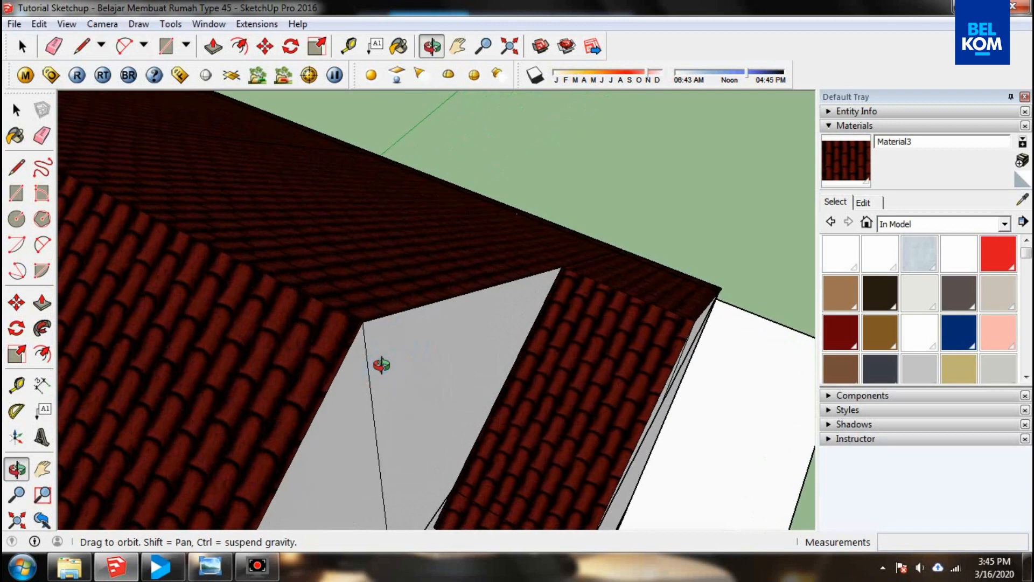
pyautogui.click(79, 46)
pyautogui.scroll(-2, 430, 210)
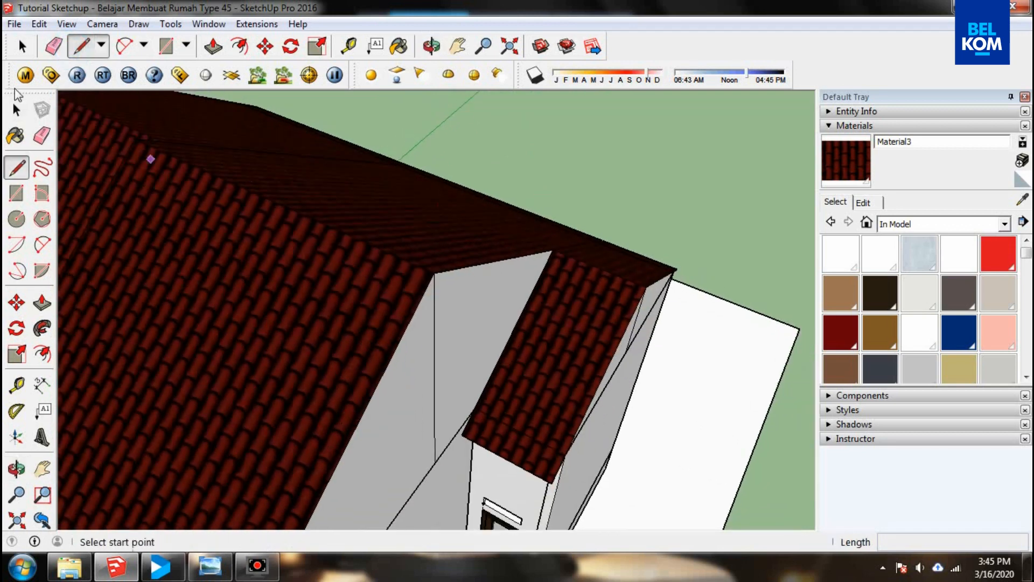
pyautogui.click(22, 46)
pyautogui.scroll(-1, 348, 340)
pyautogui.doubleClick(348, 340)
pyautogui.scroll(1, 468, 285)
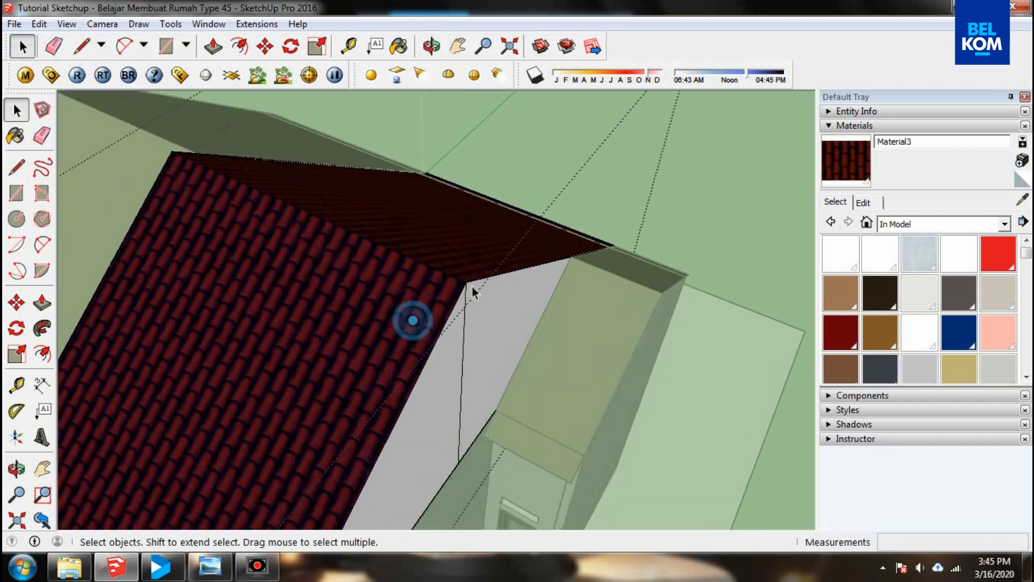
pyautogui.click(81, 47)
pyautogui.click(465, 281)
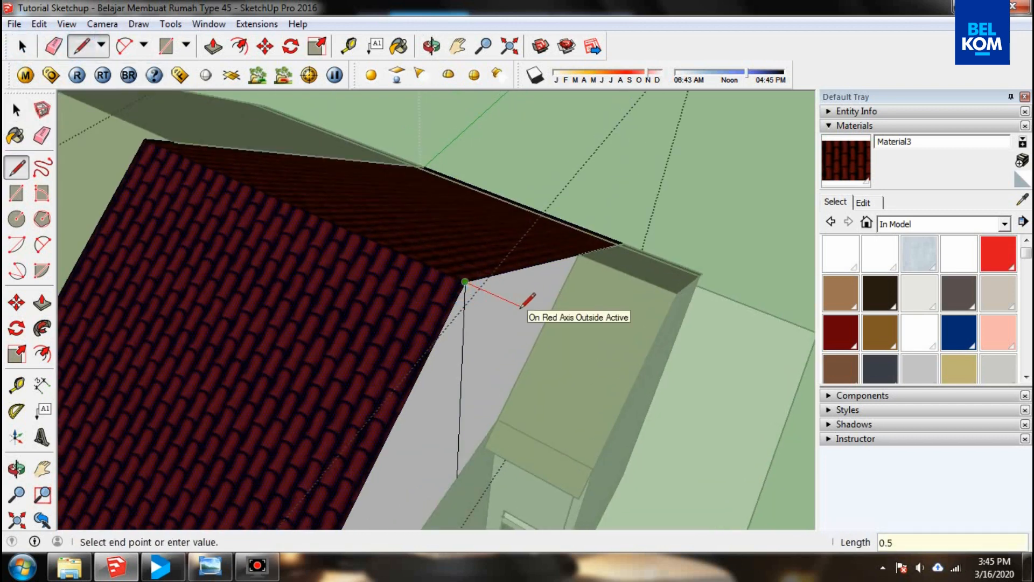
pyautogui.scroll(-4, 469, 151)
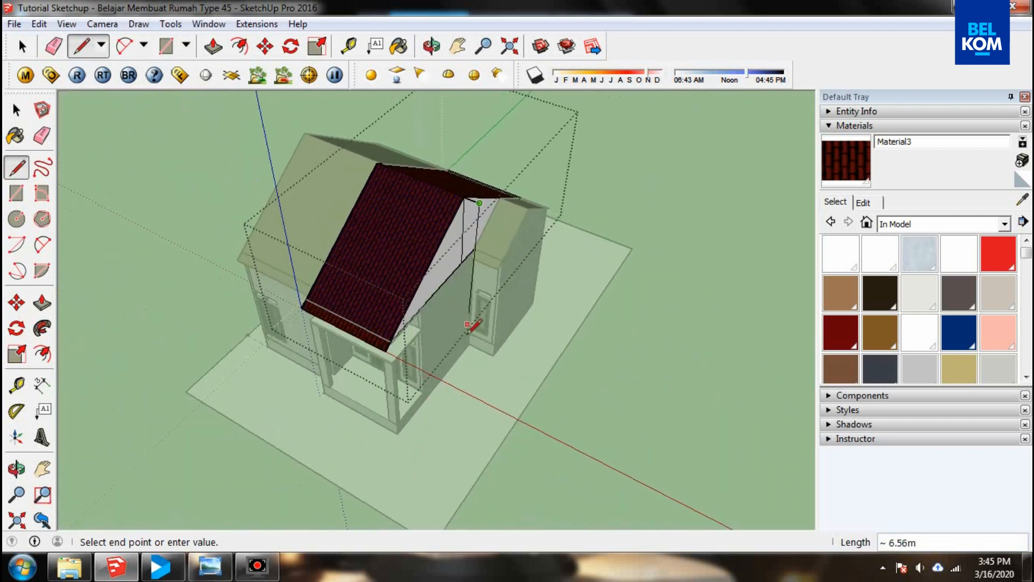
pyautogui.press('Escape')
# - Draw a 0.5 m line outward from the front slope's lower eave corner and join it to the ridge line's end as an overhang face
pyautogui.scroll(5, 411, 338)
pyautogui.click(381, 351)
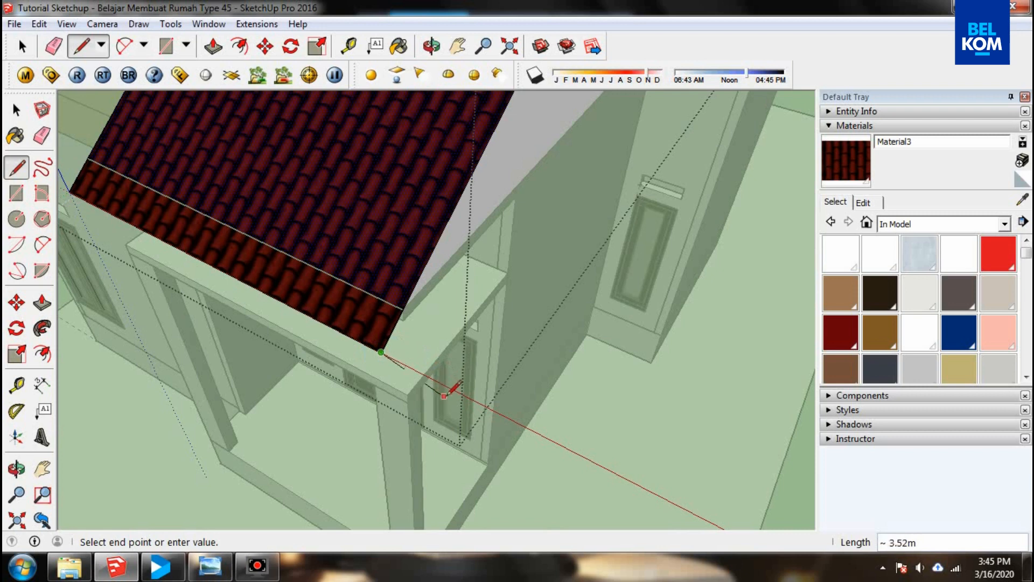
pyautogui.scroll(1, 431, 379)
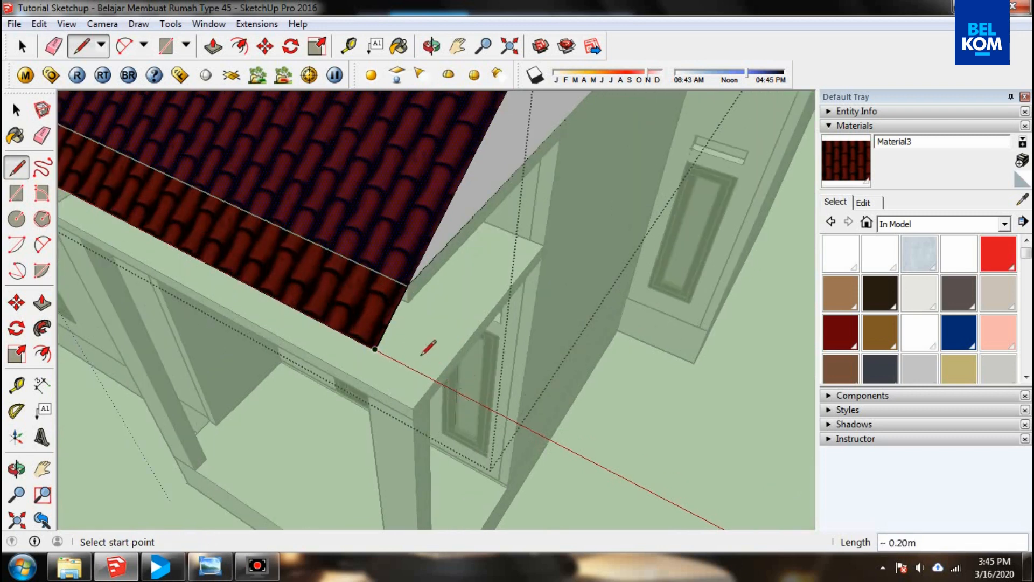
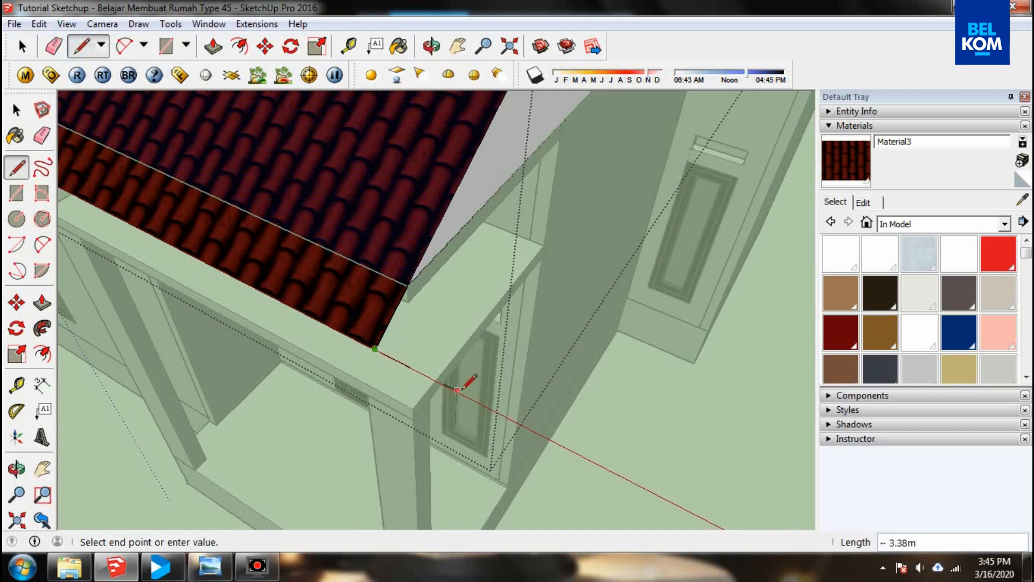
pyautogui.click(430, 46)
pyautogui.moveTo(425, 205); pyautogui.dragTo(475, 210)
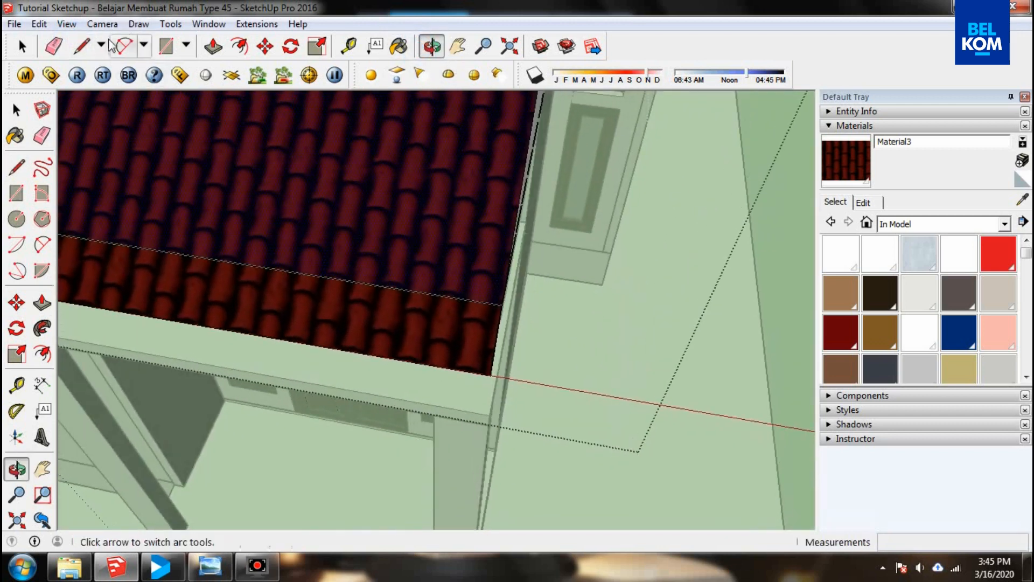
pyautogui.click(87, 44)
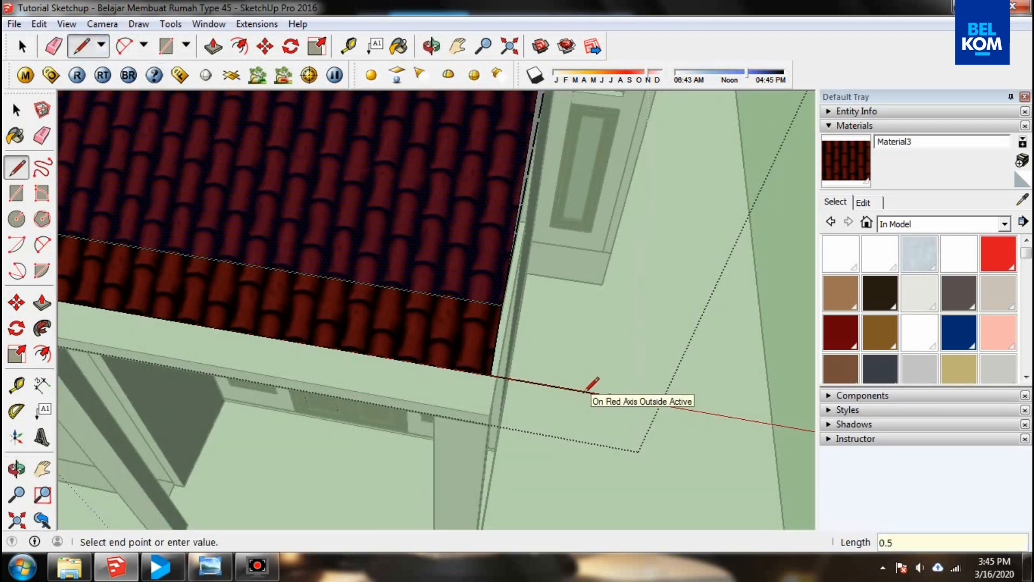
pyautogui.scroll(-5, 264, 437)
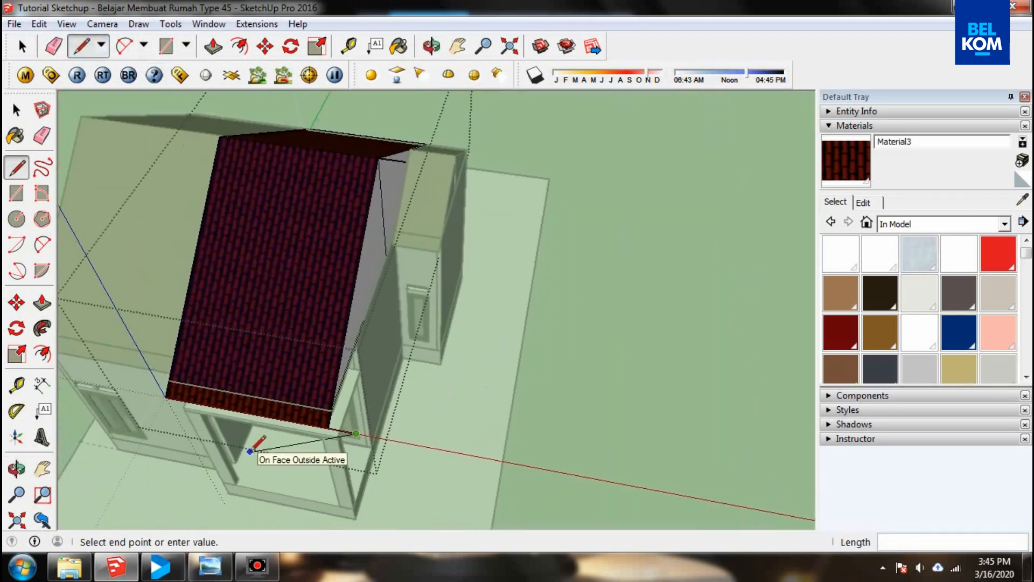
pyautogui.click(405, 160)
# - Paint the new front gable overhang beside the small roof with Material3
pyautogui.scroll(2, 404, 172)
pyautogui.click(844, 162)
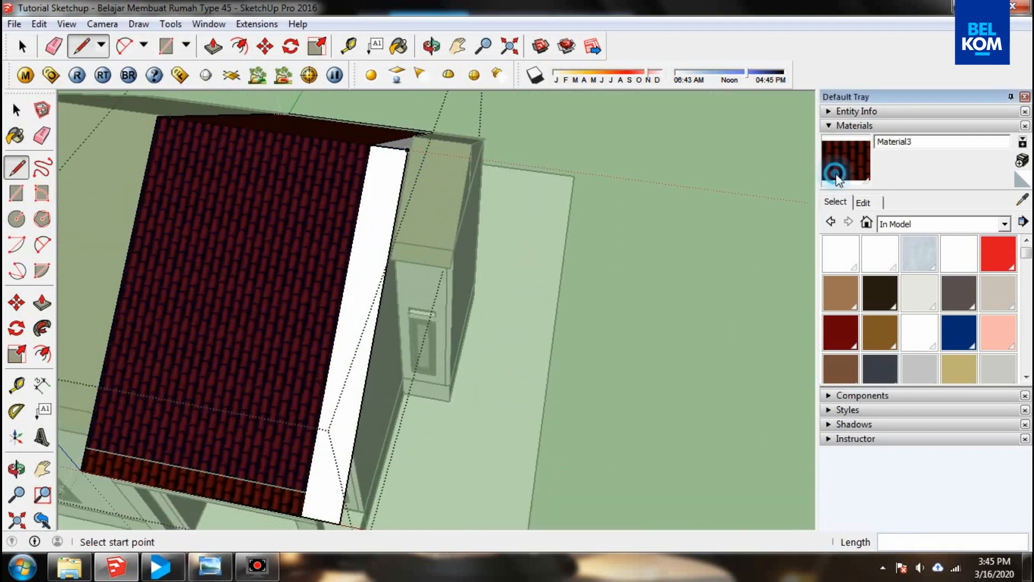
pyautogui.click(387, 207)
# - Draw the rear slope's gable overhang face from the extended ridge end down to where it meets the small side roof
pyautogui.click(431, 47)
pyautogui.moveTo(345, 302)
pyautogui.mouseDown()
pyautogui.moveTo(323, 350)
pyautogui.moveTo(6, 156)
pyautogui.moveTo(357, 204)
pyautogui.moveTo(74, 156)
pyautogui.moveTo(157, 295)
pyautogui.moveTo(393, 174)
pyautogui.moveTo(219, 266)
pyautogui.moveTo(365, 346)
pyautogui.moveTo(216, 277)
pyautogui.mouseUp()
pyautogui.click(81, 45)
pyautogui.click(179, 277)
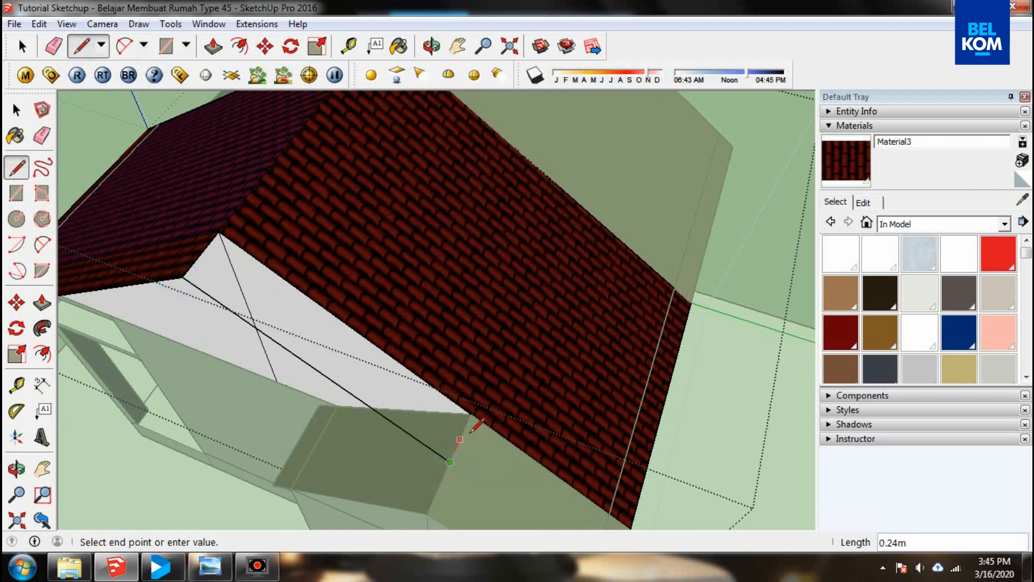
pyautogui.click(471, 414)
# - Paint the rear slope's new gable overhang with Material3
pyautogui.click(862, 168)
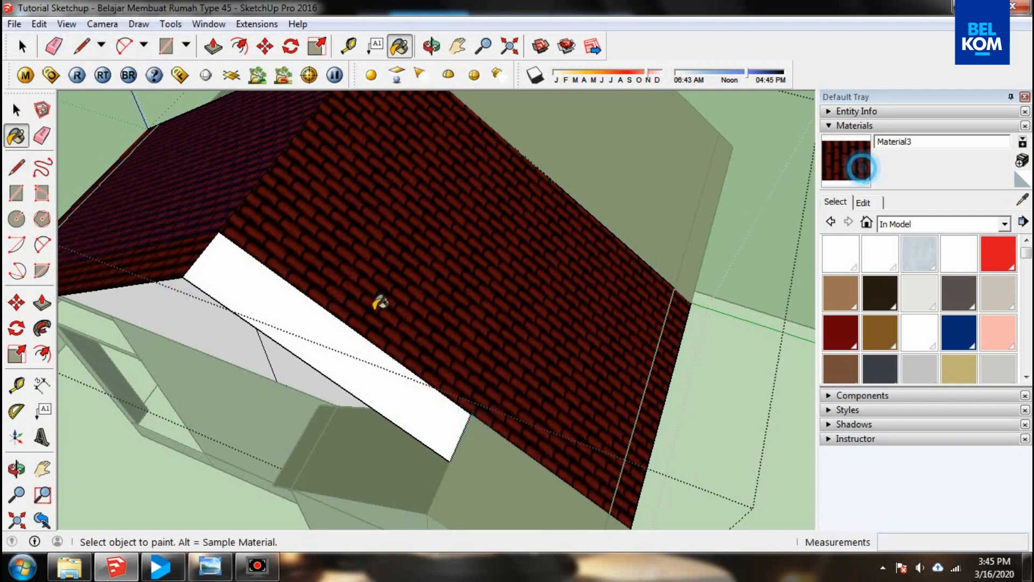
pyautogui.click(329, 326)
pyautogui.scroll(-3, 424, 261)
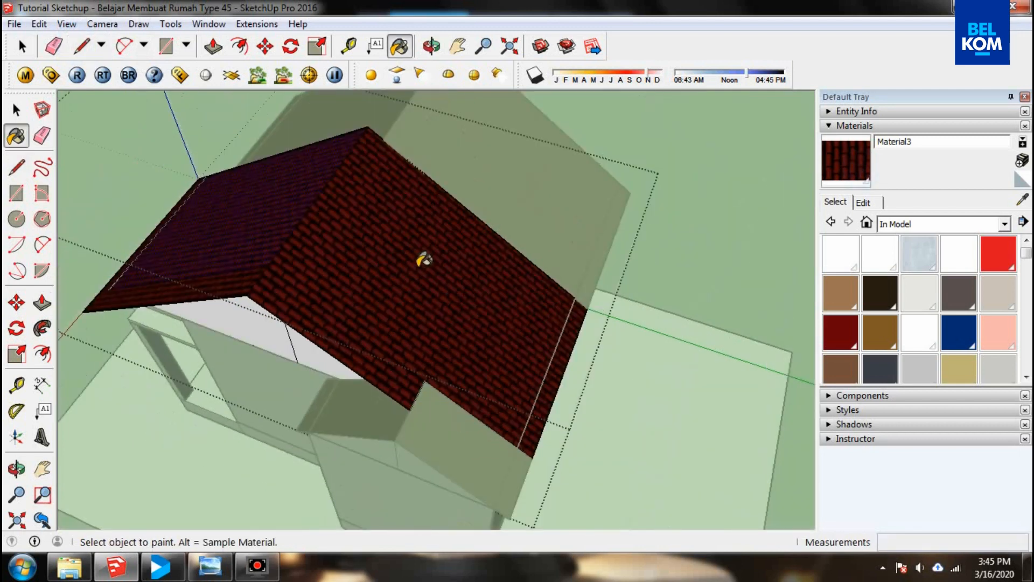
# - Draw a 0.5 m line along the red axis from the main roof's opposite ridge end, out over the wing roof
pyautogui.click(431, 47)
pyautogui.moveTo(363, 233); pyautogui.dragTo(813, 180)
pyautogui.moveTo(463, 277); pyautogui.dragTo(575, 255)
pyautogui.scroll(-3, 468, 318)
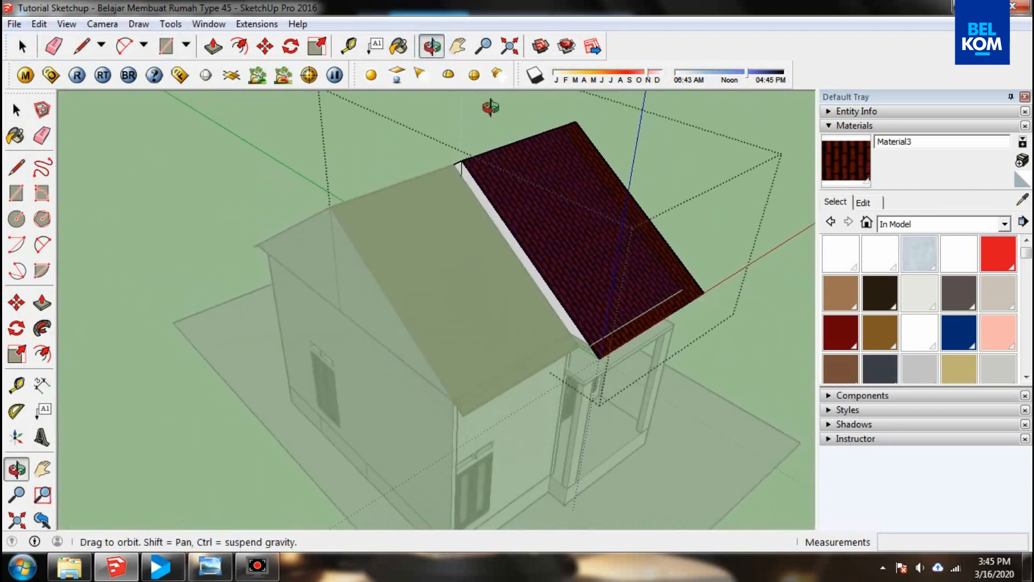
pyautogui.scroll(5, 490, 108)
pyautogui.moveTo(454, 192); pyautogui.dragTo(455, 312)
pyautogui.click(81, 47)
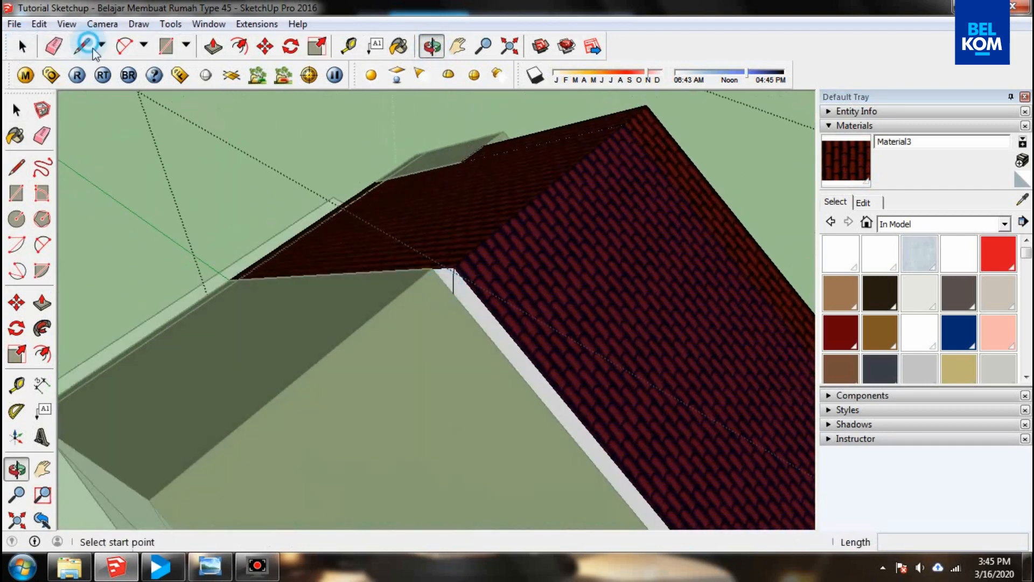
pyautogui.click(454, 267)
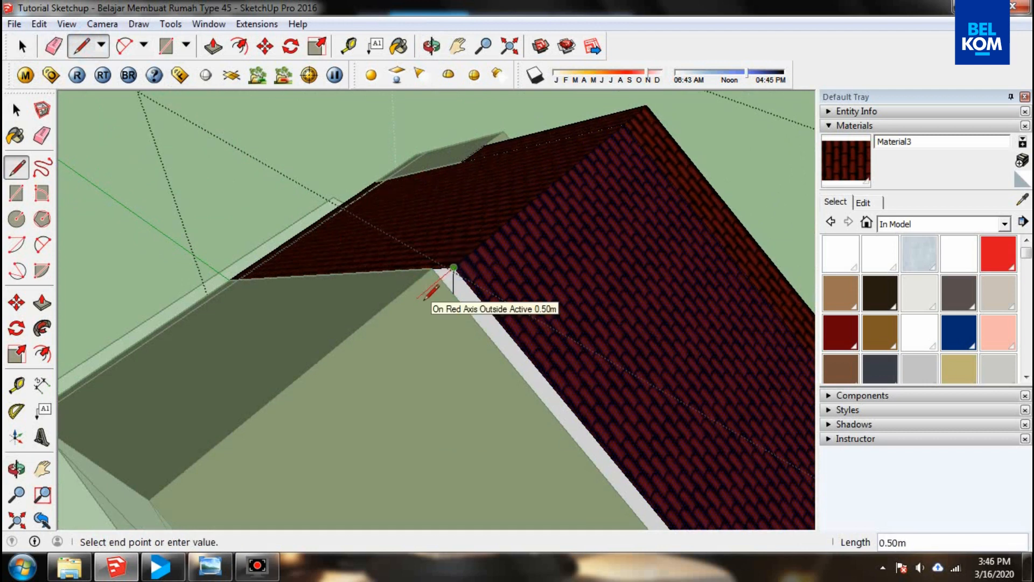
pyautogui.write('0.5')
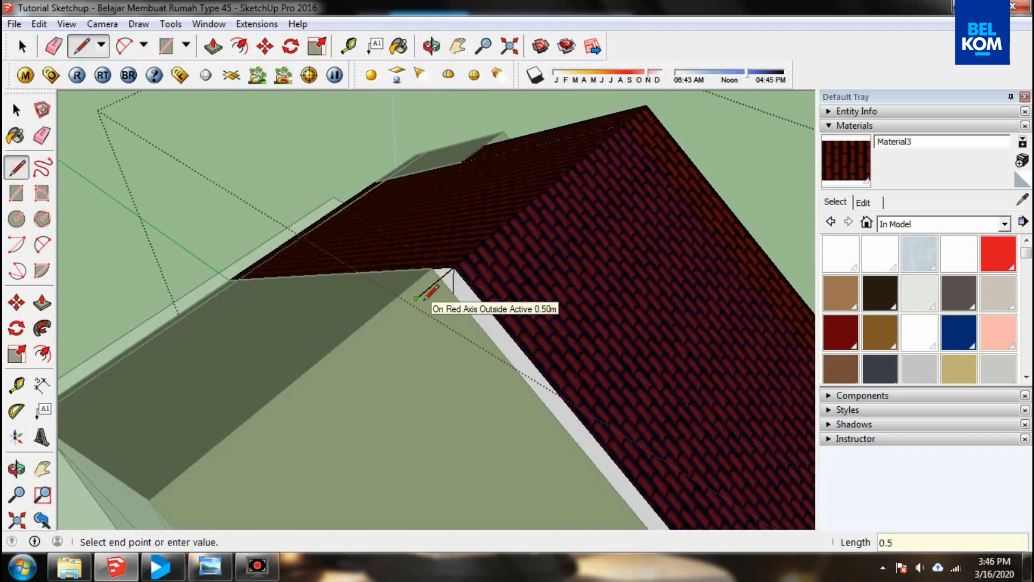
pyautogui.press('Return')
# - Close the short rear overhang face between the new ridge line and the wing roof, and paint it with Material3
pyautogui.click(431, 46)
pyautogui.moveTo(394, 244); pyautogui.dragTo(578, 267)
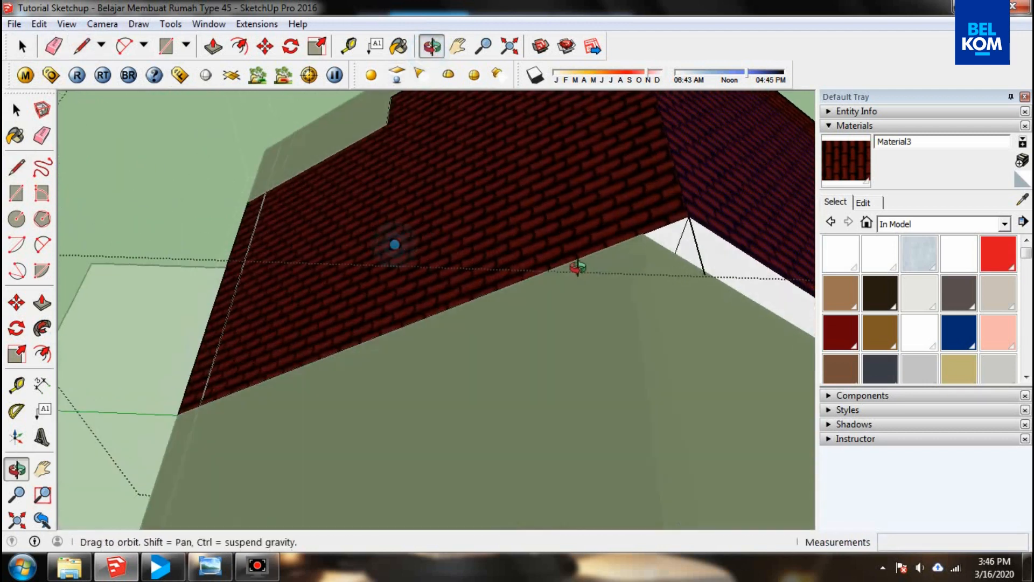
pyautogui.scroll(-1, 181, 228)
pyautogui.moveTo(549, 231); pyautogui.dragTo(634, 265)
pyautogui.scroll(1, 634, 265)
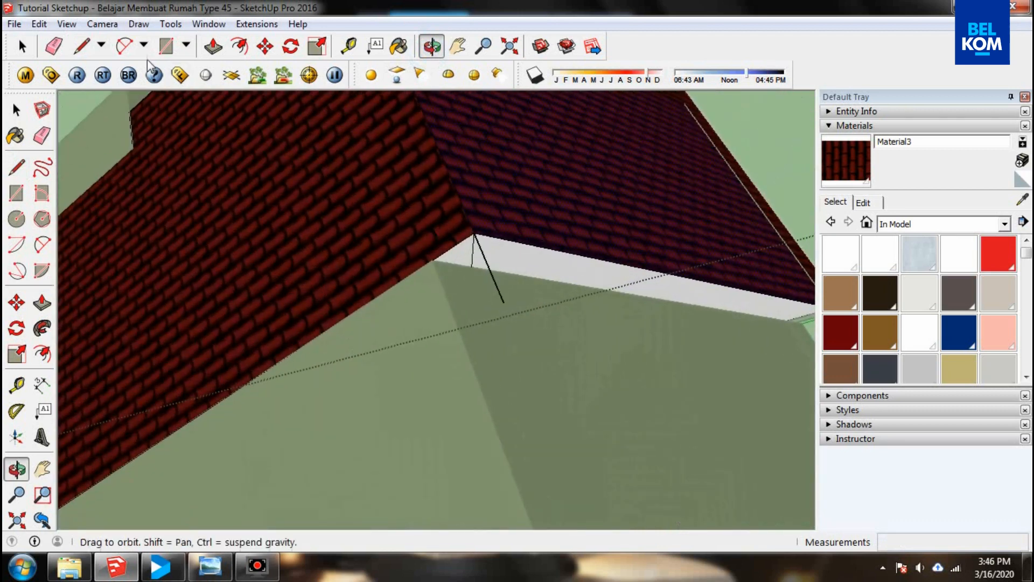
pyautogui.click(81, 47)
pyautogui.click(504, 302)
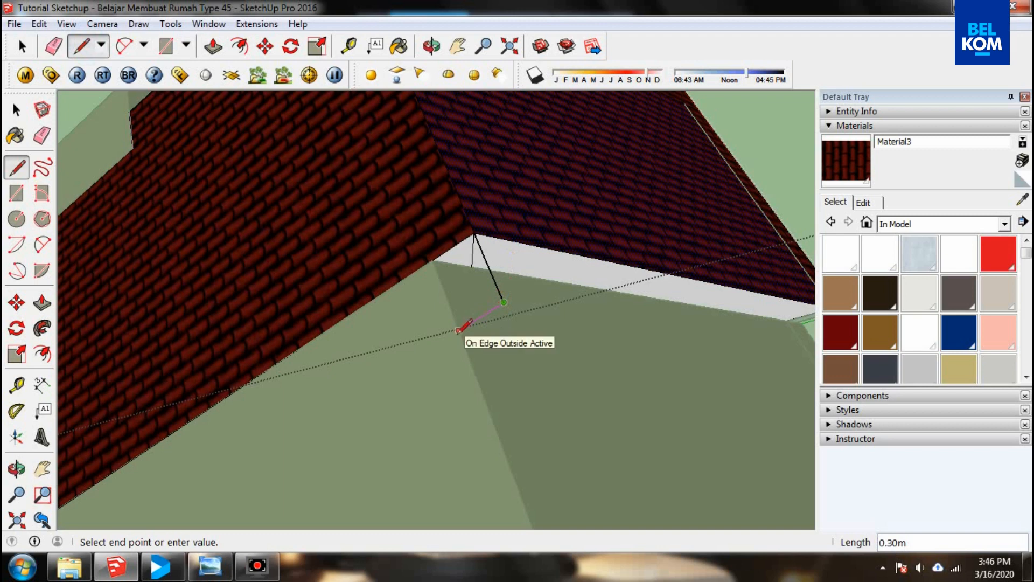
pyautogui.click(433, 262)
pyautogui.press('b')
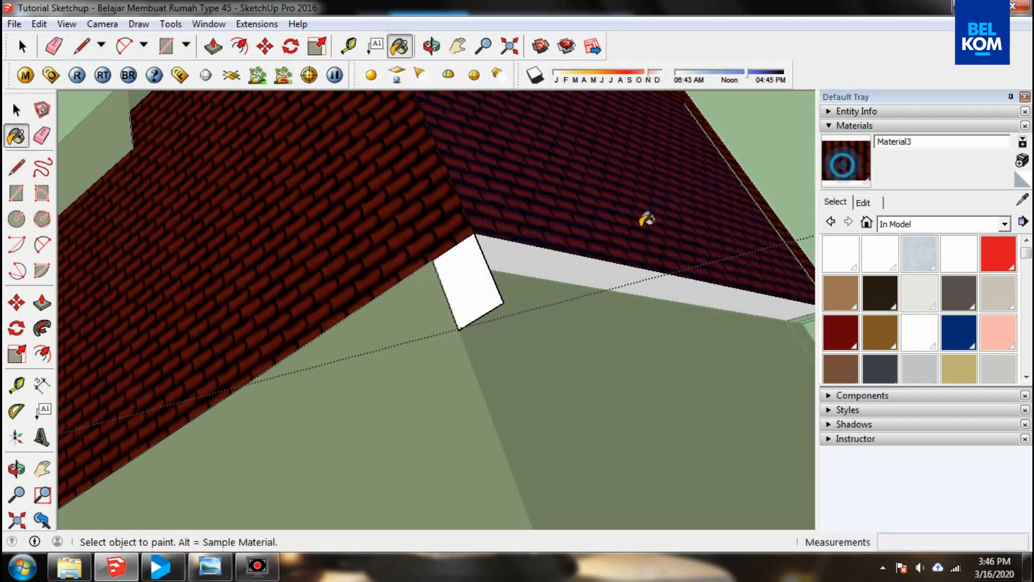
pyautogui.click(484, 267)
# - Extend the front slope's eave corner outward along the red axis and join it to the ridge extension's end as an overhang face
pyautogui.click(430, 47)
pyautogui.moveTo(178, 140); pyautogui.dragTo(310, 301)
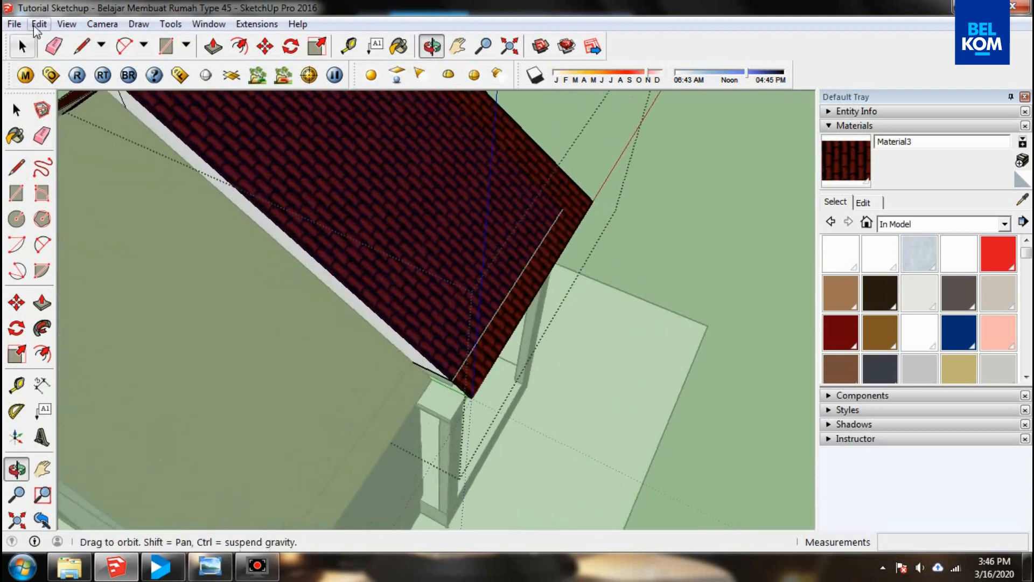
pyautogui.click(81, 46)
pyautogui.scroll(2, 473, 396)
pyautogui.click(475, 394)
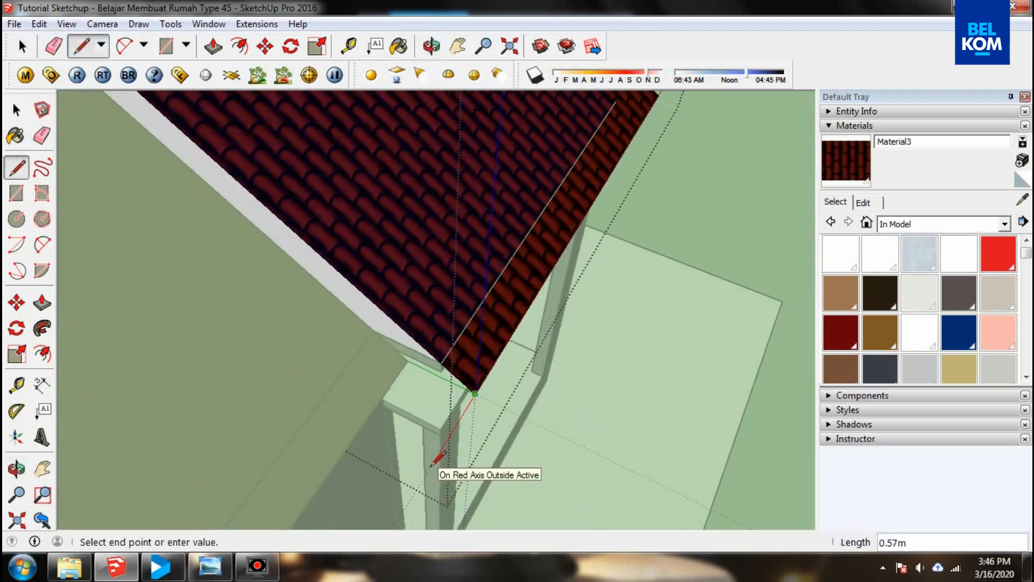
pyautogui.scroll(-3, 346, 358)
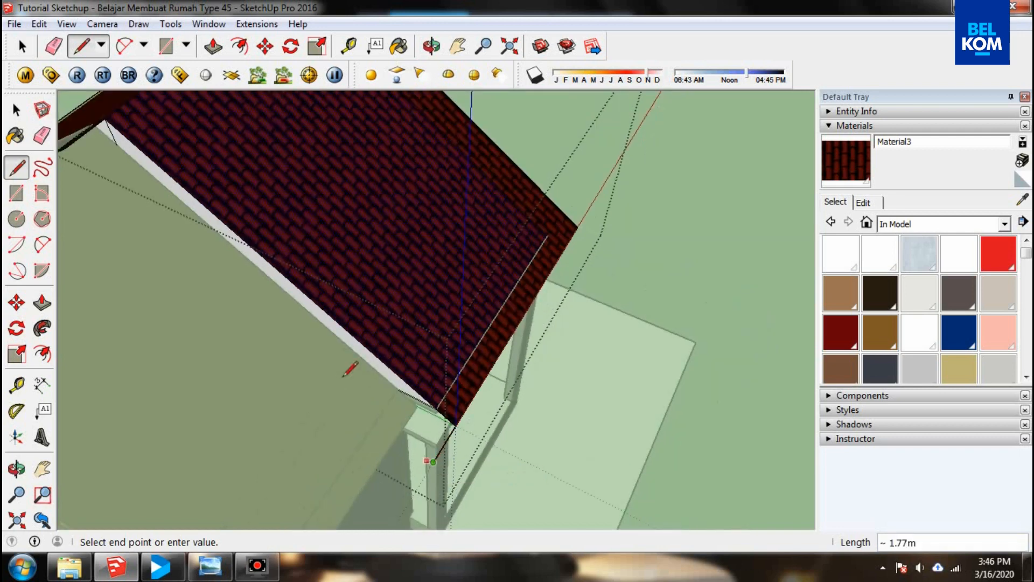
pyautogui.scroll(4, 231, 289)
pyautogui.click(105, 180)
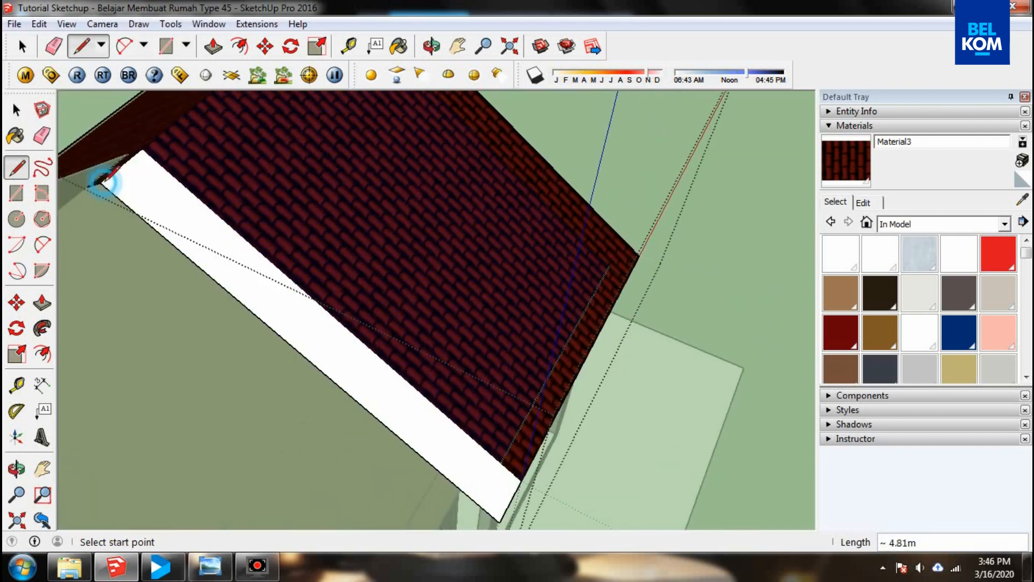
# - Paint the front gable overhang on the wing side with Material3 and leave the main roof's group
pyautogui.click(827, 175)
pyautogui.click(212, 236)
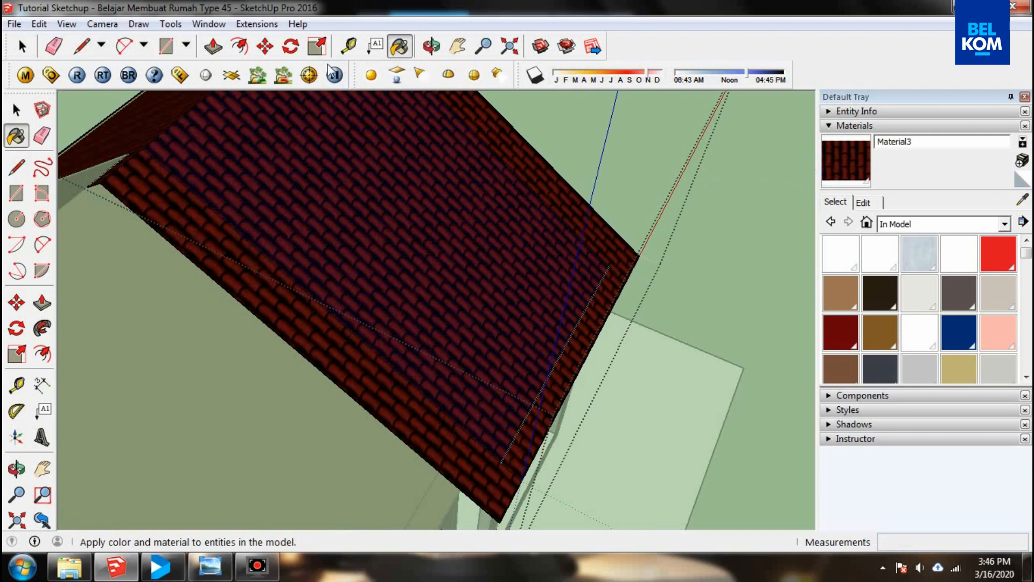
pyautogui.click(22, 47)
pyautogui.click(723, 263)
# - Draw a line outward along the red axis from the ridge end at the gable that still lacks an overhang
pyautogui.click(431, 47)
pyautogui.moveTo(458, 243); pyautogui.dragTo(102, 342)
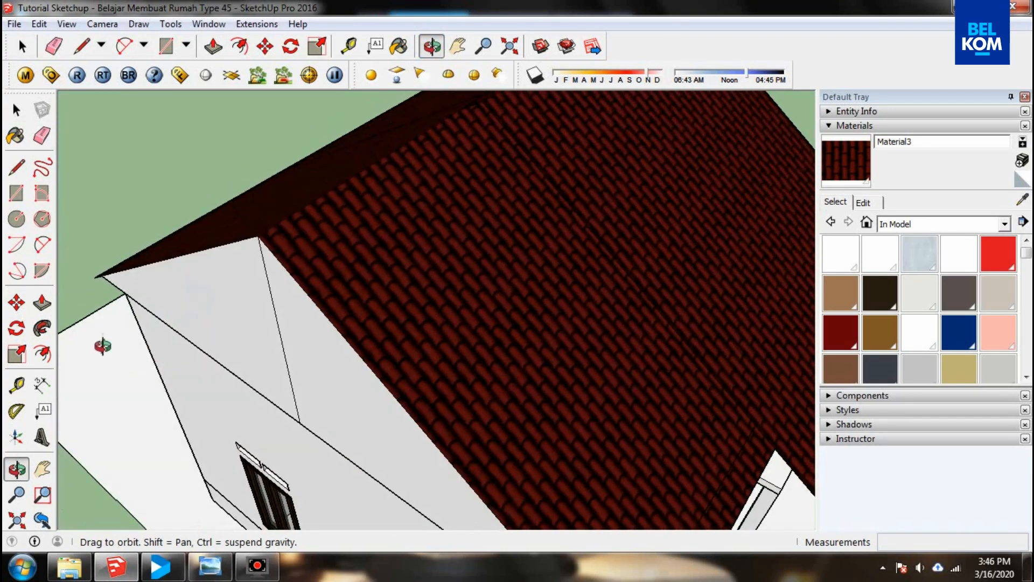
pyautogui.press('space')
pyautogui.scroll(3, 319, 257)
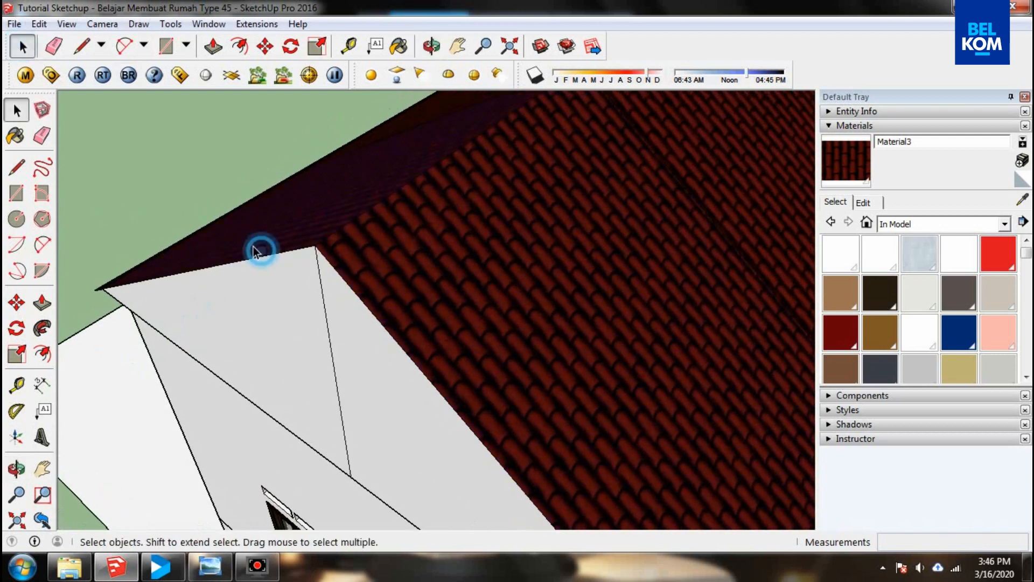
pyautogui.click(81, 46)
pyautogui.click(315, 245)
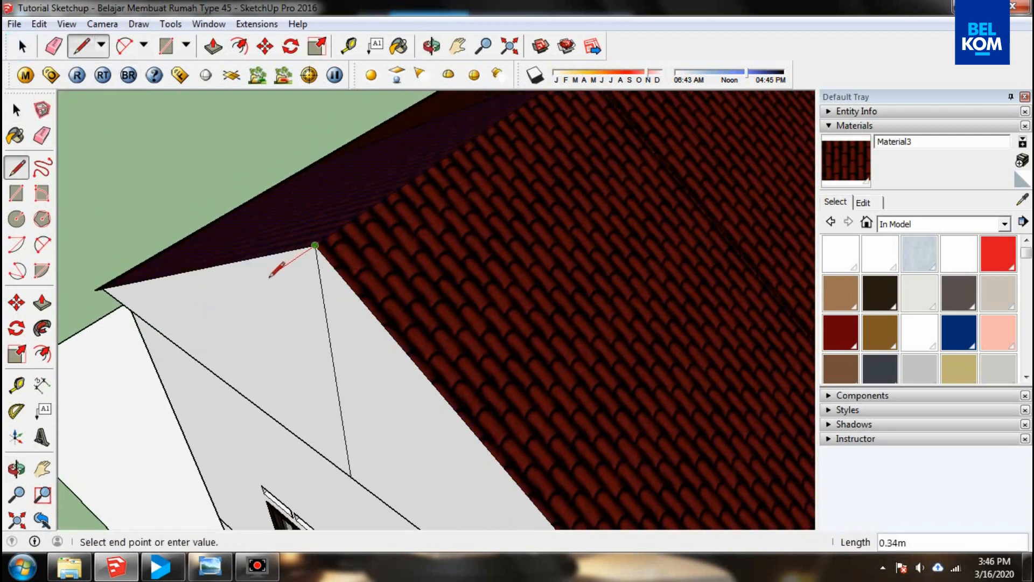
pyautogui.scroll(-3, 271, 276)
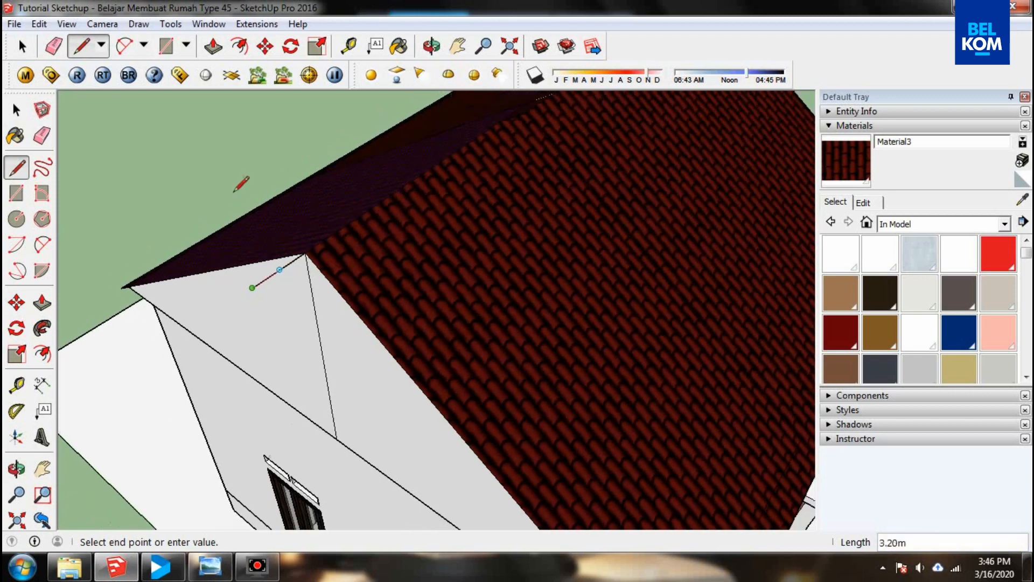
pyautogui.press('Escape')
# - Close the front slope's overhang face with a 0.5 m red-axis line from its eave corner and paint it with Material3
pyautogui.scroll(-2, 239, 188)
pyautogui.scroll(3, 461, 482)
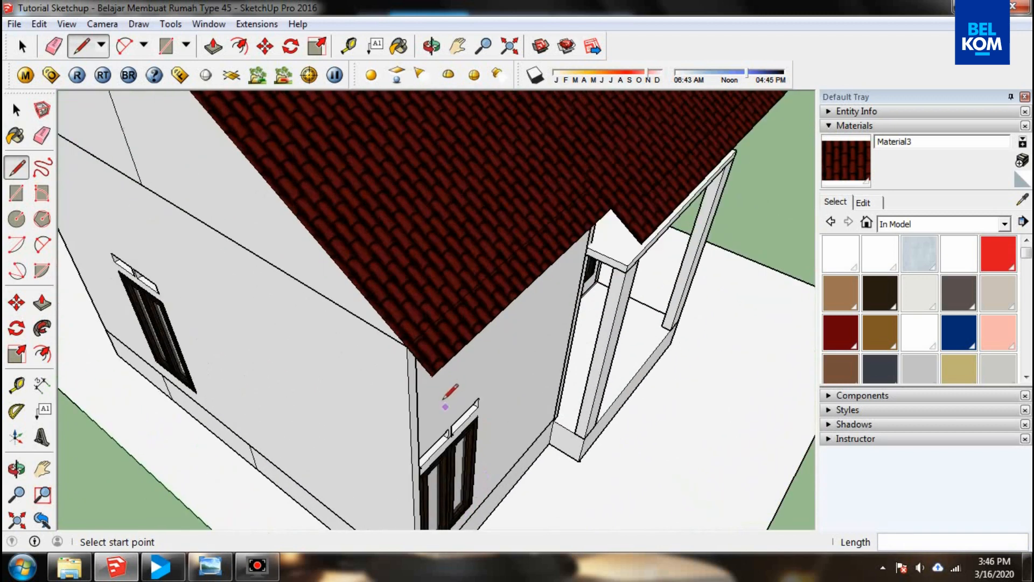
pyautogui.click(432, 375)
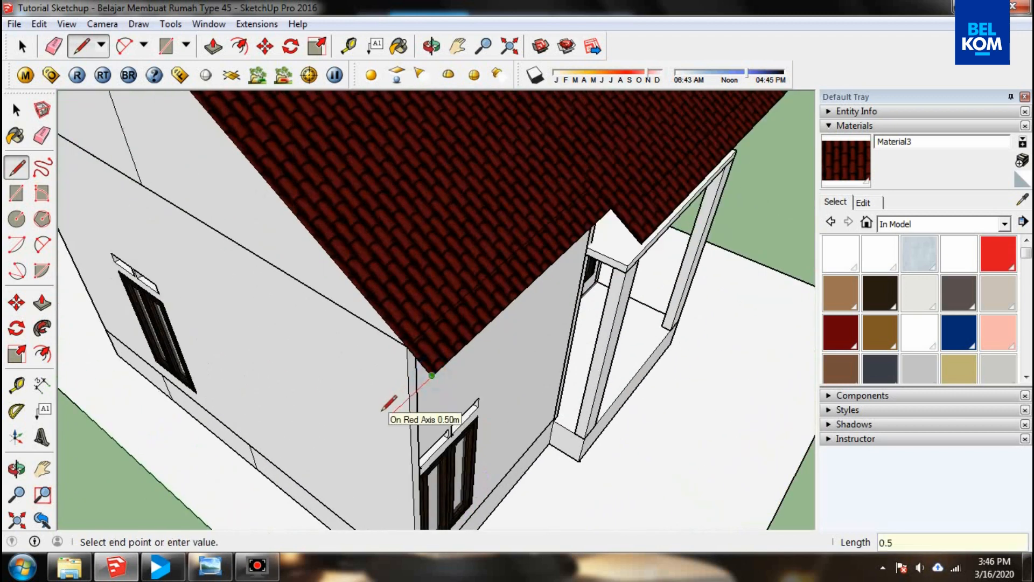
pyautogui.scroll(-3, 387, 409)
pyautogui.click(130, 114)
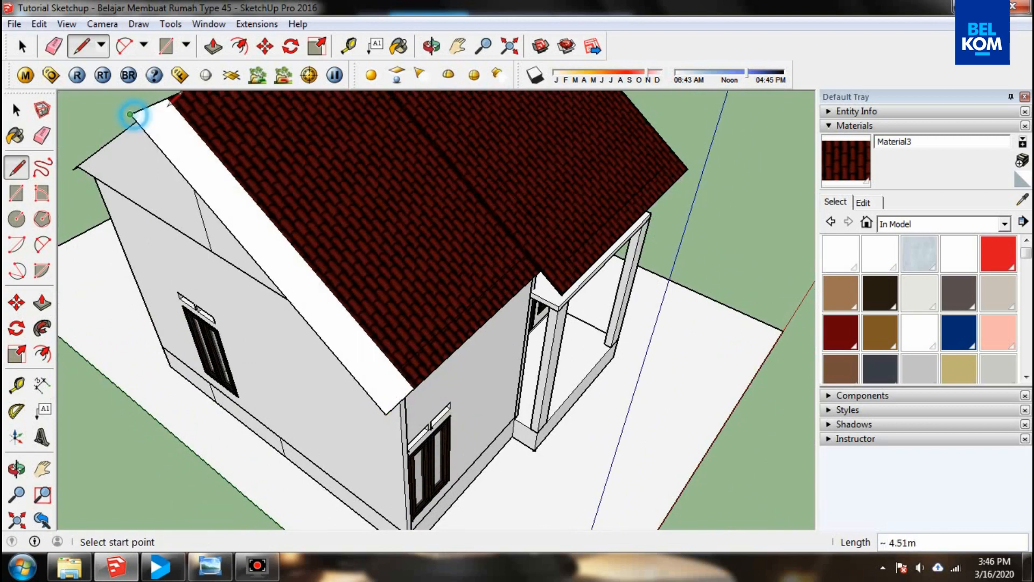
pyautogui.click(401, 50)
pyautogui.moveTo(226, 162); pyautogui.dragTo(310, 191, button='middle')
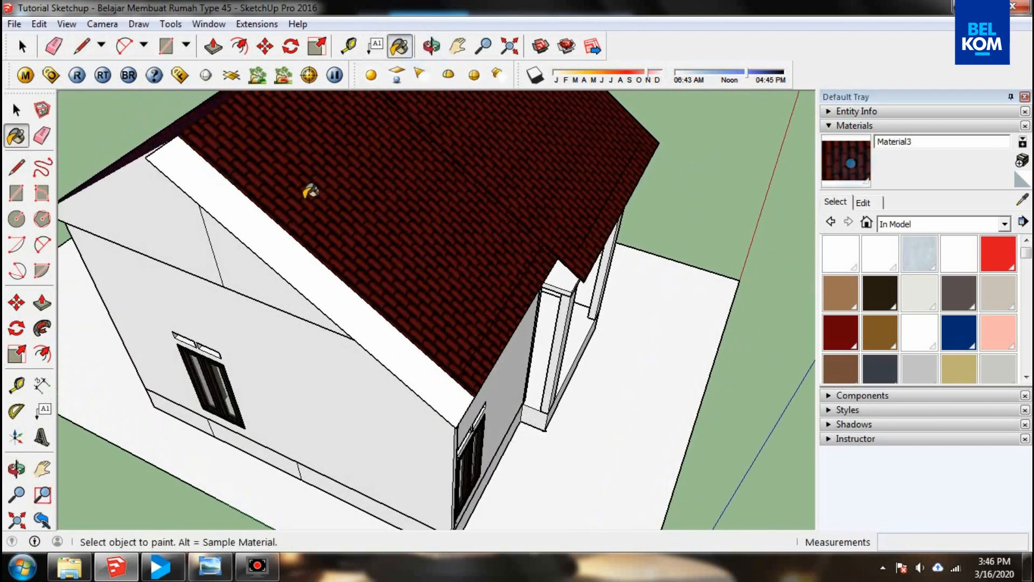
pyautogui.click(251, 221)
# - Extend the rear slope's eave corner 0.5 m along the red axis and join it to the ridge extension as an overhang face
pyautogui.click(431, 47)
pyautogui.moveTo(155, 162)
pyautogui.mouseDown()
pyautogui.moveTo(461, 169)
pyautogui.moveTo(254, 423)
pyautogui.mouseUp()
pyautogui.click(81, 47)
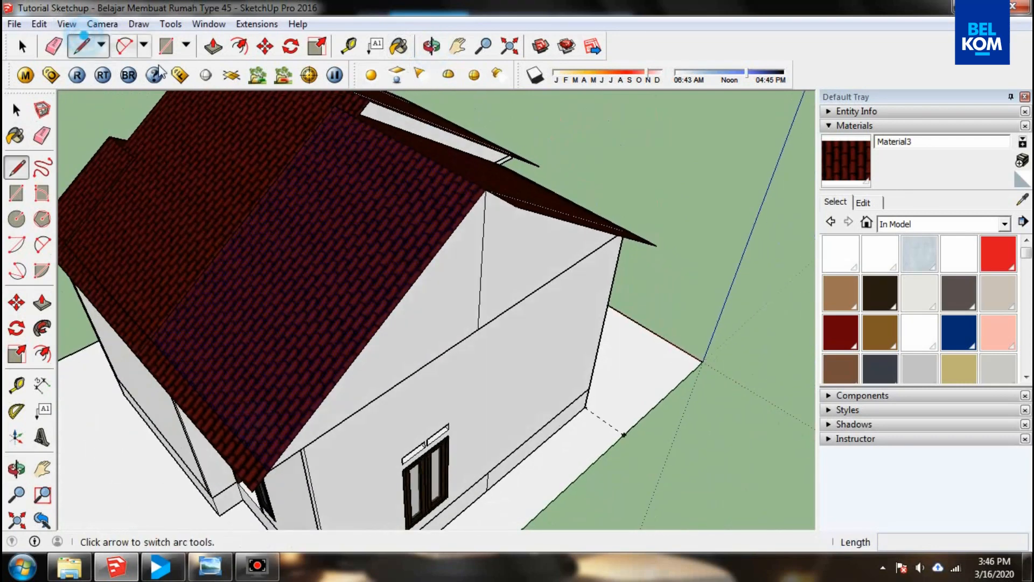
pyautogui.scroll(2, 234, 301)
pyautogui.click(240, 411)
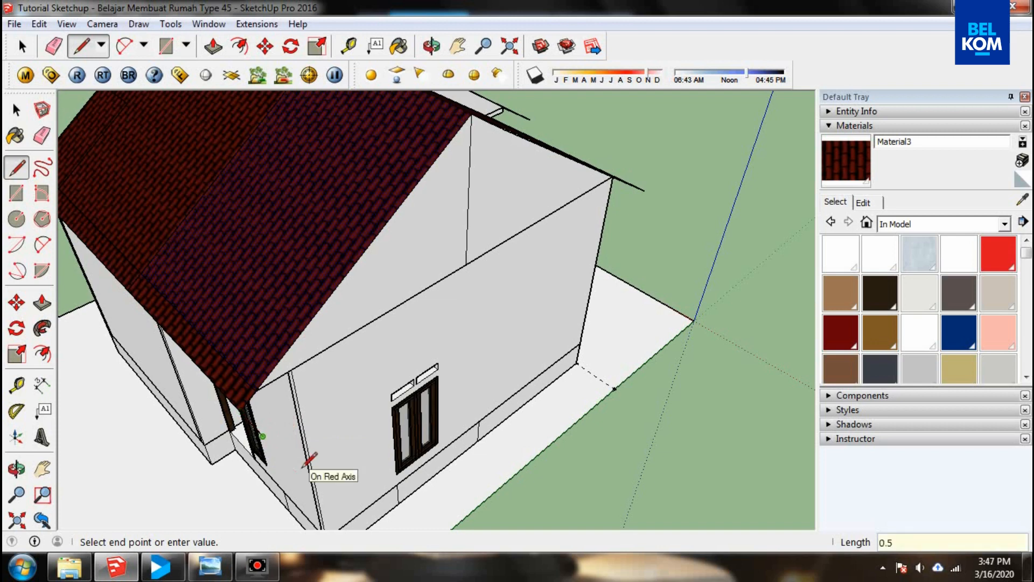
pyautogui.click(432, 46)
pyautogui.moveTo(448, 130); pyautogui.dragTo(498, 210)
pyautogui.click(82, 47)
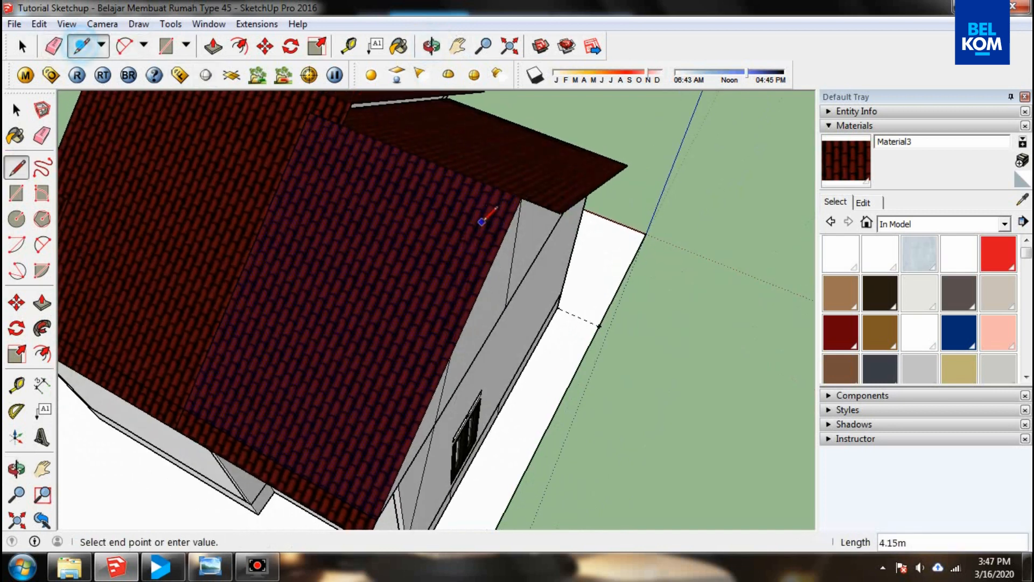
pyautogui.click(563, 211)
# - Paint the rear slope's new gable overhang with Material3 and leave the roof's group
pyautogui.click(854, 170)
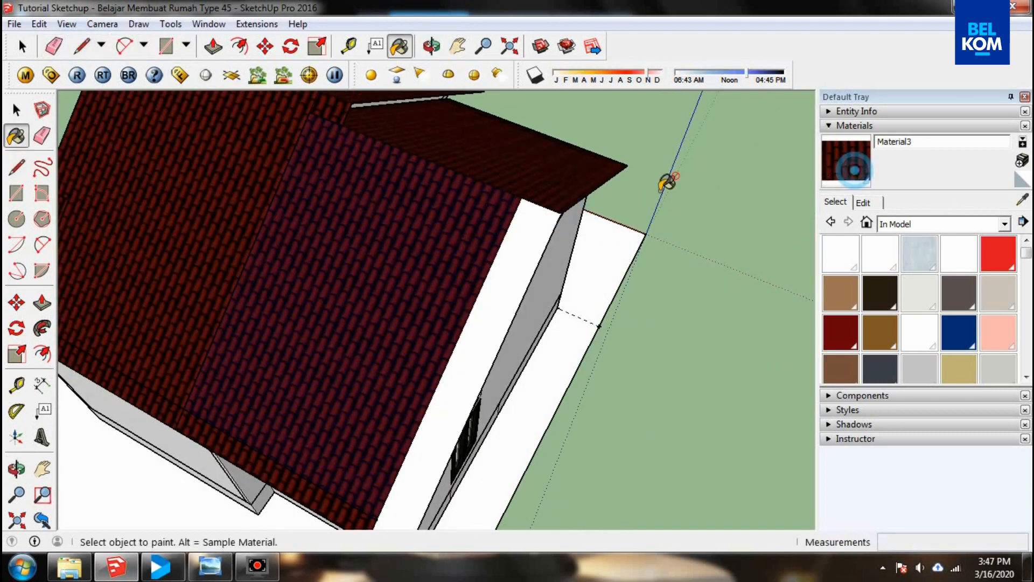
pyautogui.click(525, 226)
pyautogui.press('space')
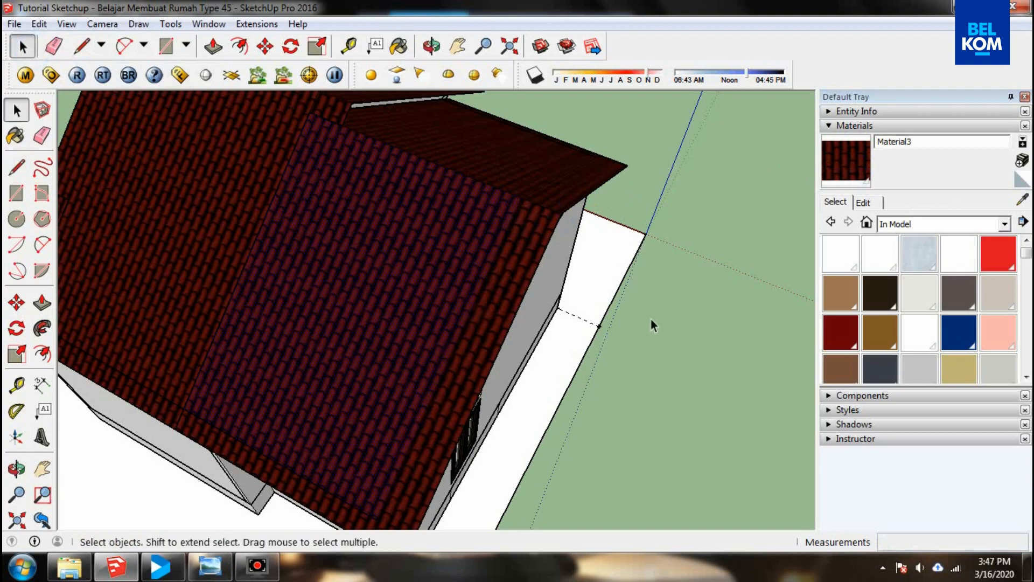
# - Draw a 0.5 m line outward along the red axis from the ridge end of the smaller wing roof
pyautogui.click(431, 47)
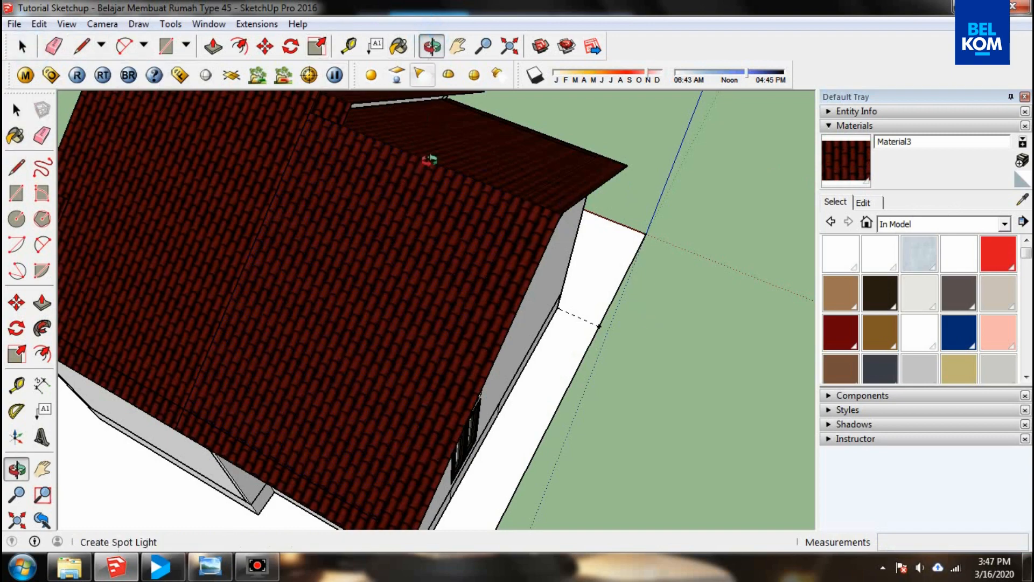
pyautogui.moveTo(429, 160); pyautogui.dragTo(652, 180)
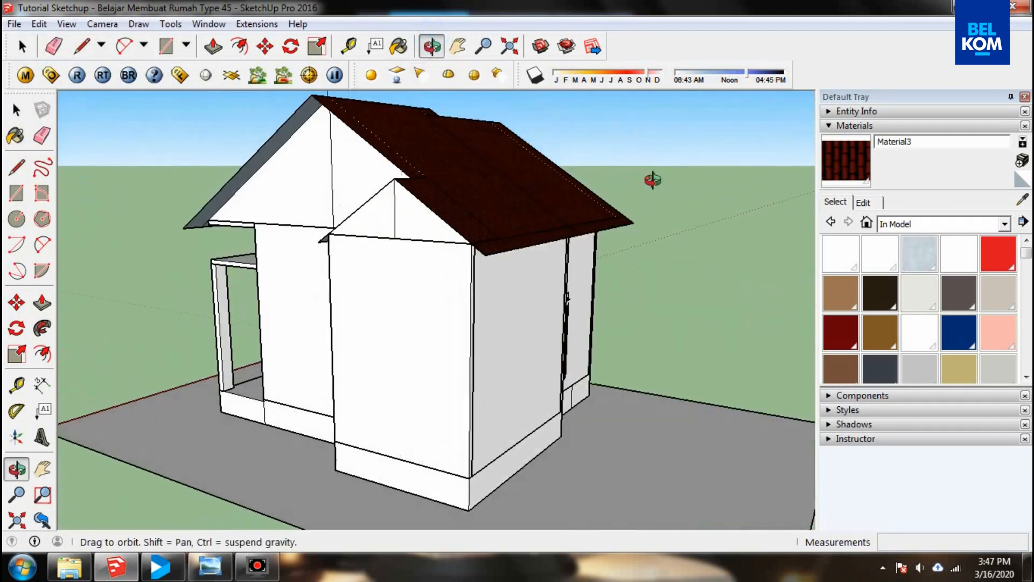
pyautogui.scroll(10, 411, 296)
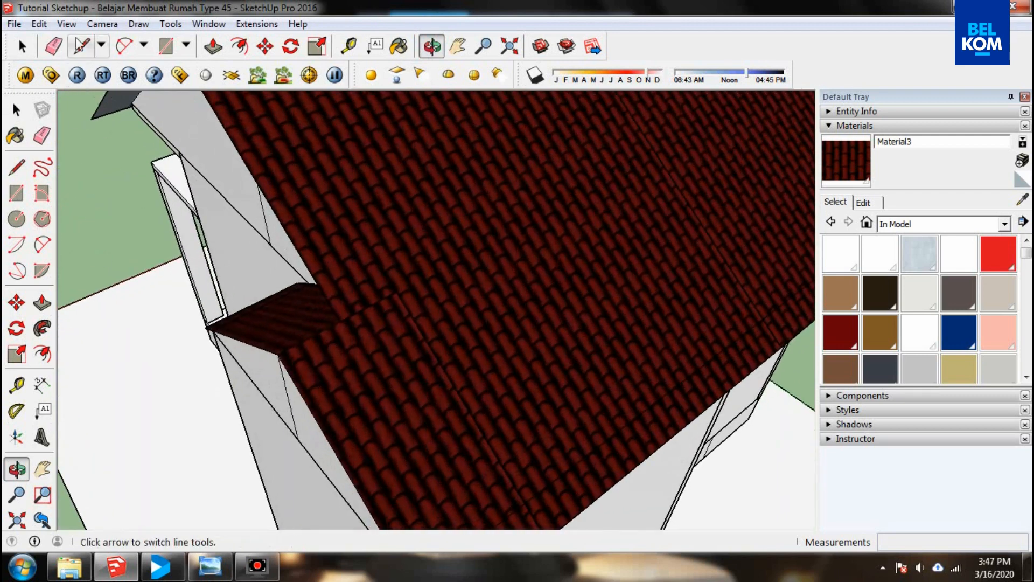
pyautogui.click(80, 45)
pyautogui.click(277, 355)
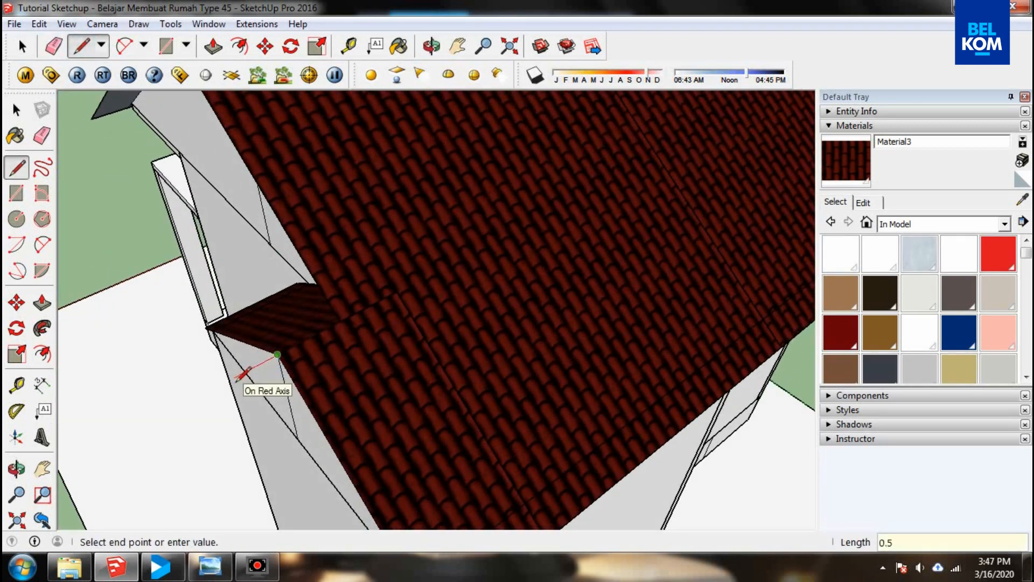
# - Close the wing roof's short-slope overhang face from its eave corner to the ridge extension and paint it with Material3
pyautogui.click(431, 46)
pyautogui.moveTo(194, 272)
pyautogui.mouseDown()
pyautogui.moveTo(336, 321)
pyautogui.moveTo(625, 298)
pyautogui.mouseUp()
pyautogui.scroll(3, 627, 291)
pyautogui.moveTo(635, 256); pyautogui.dragTo(673, 285)
pyautogui.scroll(3, 667, 284)
pyautogui.click(81, 45)
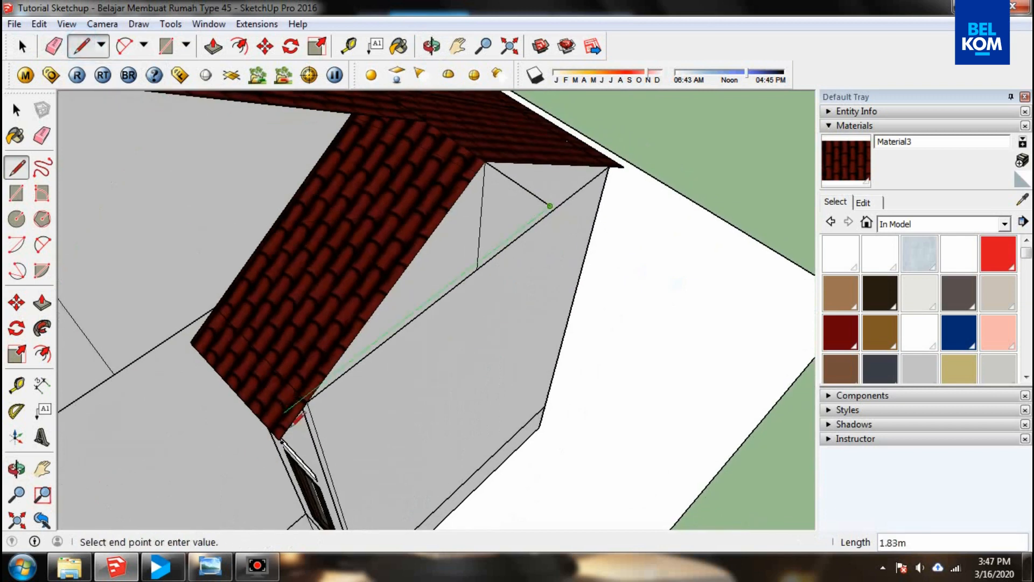
pyautogui.click(278, 441)
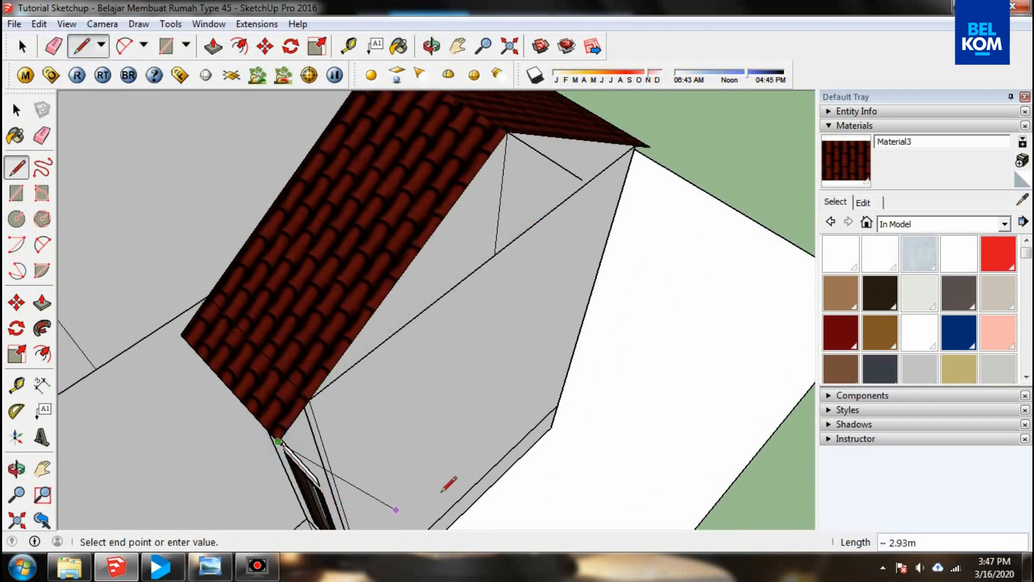
pyautogui.scroll(-2, 442, 490)
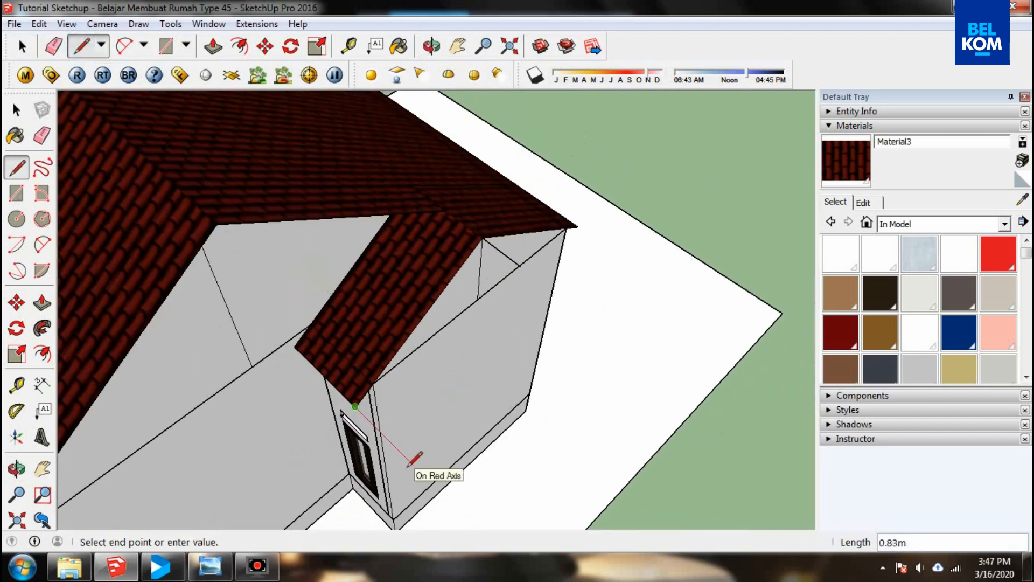
pyautogui.click(521, 266)
pyautogui.click(843, 170)
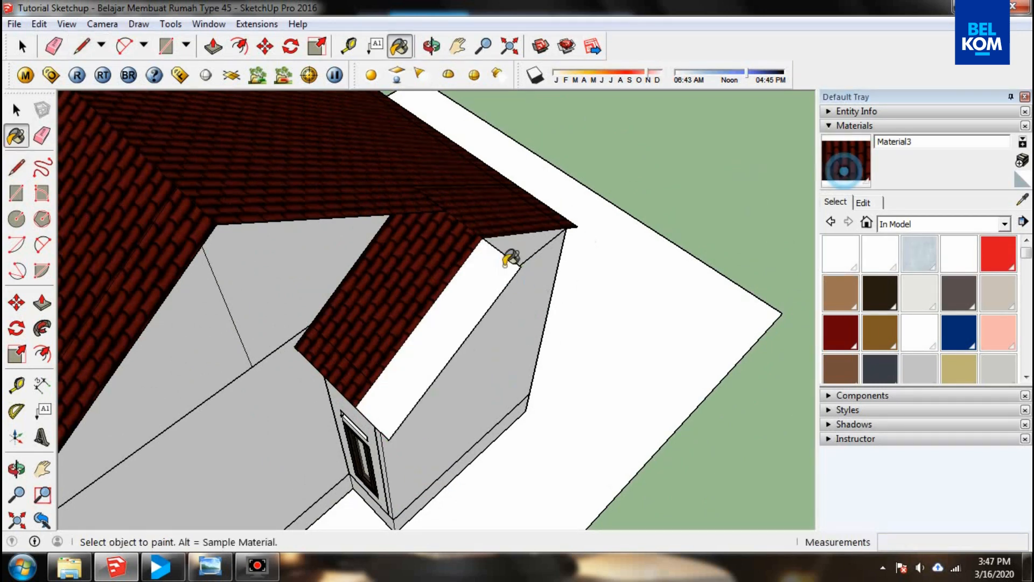
pyautogui.click(488, 275)
# - Close the wing roof's long-slope overhang face with a 0.5 m red-axis line from its eave corner and paint it with Material3
pyautogui.click(431, 46)
pyautogui.moveTo(474, 279)
pyautogui.mouseDown()
pyautogui.moveTo(218, 295)
pyautogui.moveTo(268, 285)
pyautogui.mouseUp()
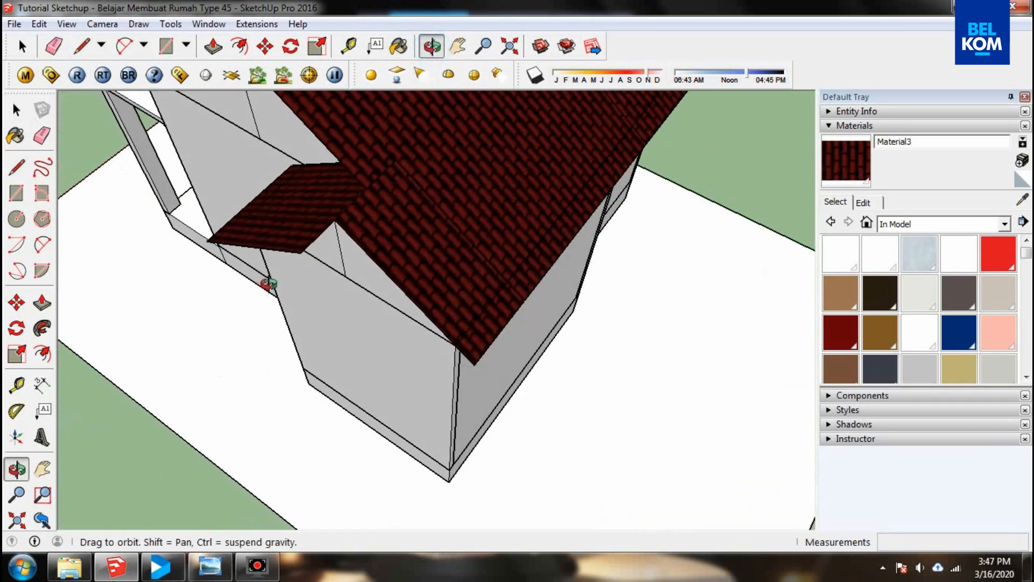
pyautogui.scroll(1, 321, 275)
pyautogui.moveTo(353, 293); pyautogui.dragTo(265, 271)
pyautogui.scroll(1, 260, 259)
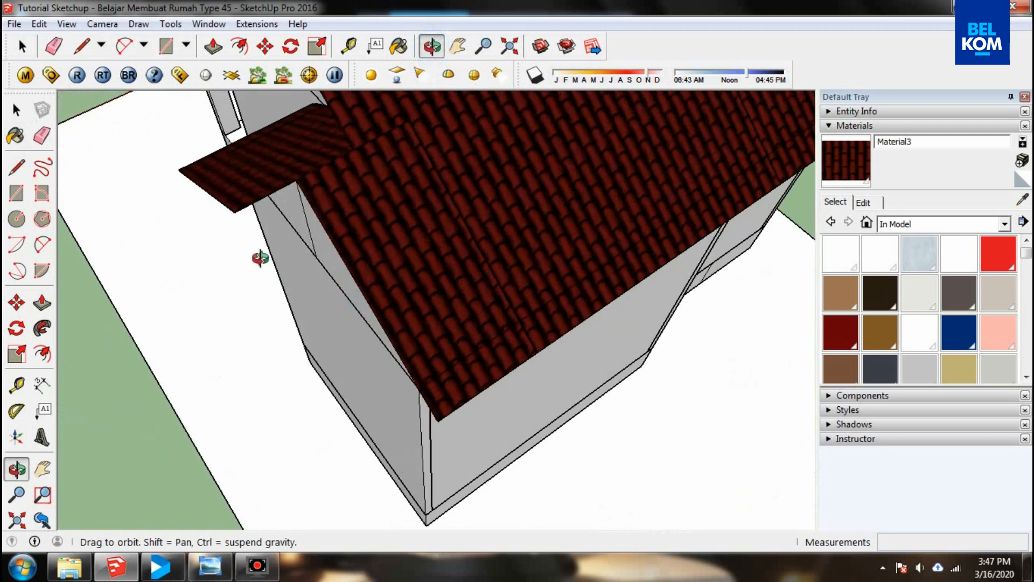
pyautogui.click(81, 46)
pyautogui.click(438, 420)
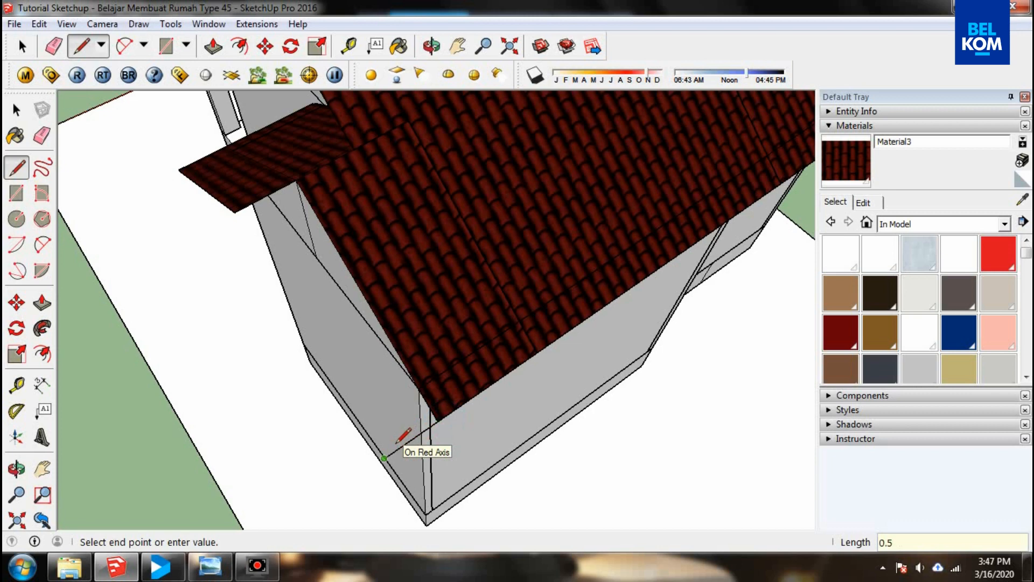
pyautogui.click(235, 212)
pyautogui.click(845, 172)
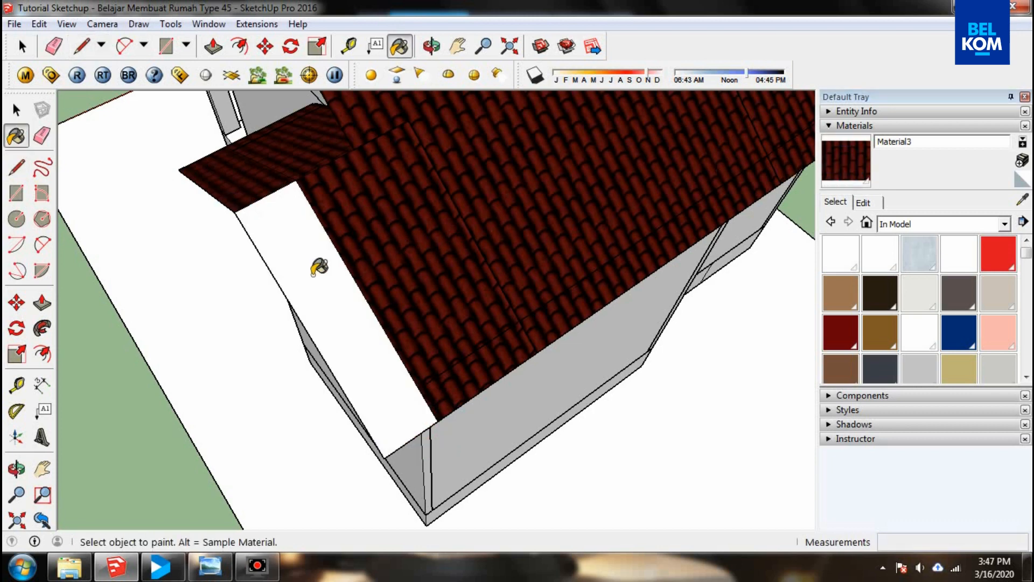
pyautogui.click(319, 265)
# - Examine the tiled roof, its gable overhangs and the front porch of the house from several sides
pyautogui.click(432, 46)
pyautogui.moveTo(348, 420); pyautogui.dragTo(669, 240)
pyautogui.moveTo(357, 205); pyautogui.dragTo(342, 166)
pyautogui.moveTo(545, 269); pyautogui.dragTo(515, 343)
pyautogui.scroll(3, 348, 373)
pyautogui.moveTo(455, 321); pyautogui.dragTo(581, 181)
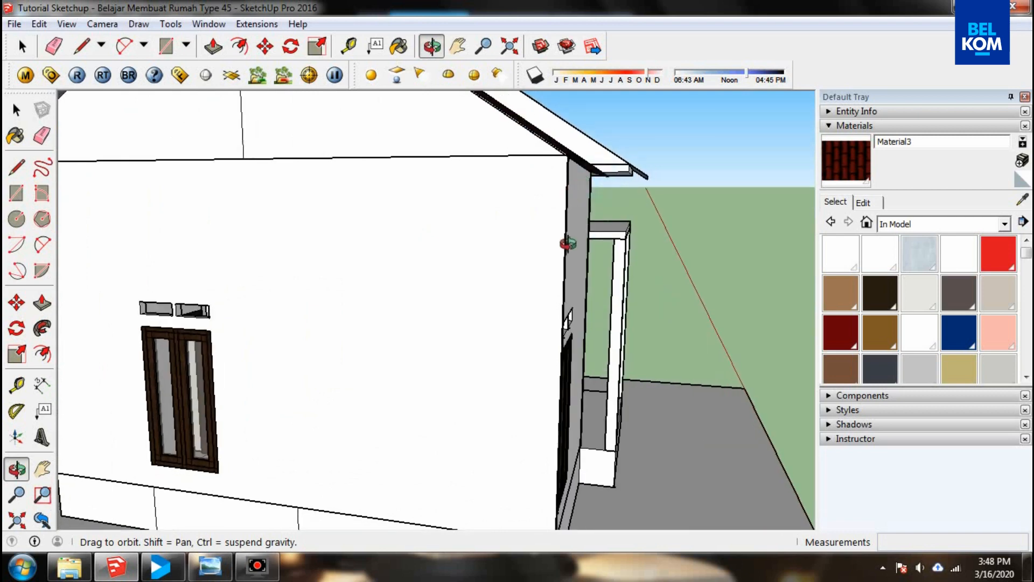
pyautogui.moveTo(567, 243); pyautogui.dragTo(487, 298)
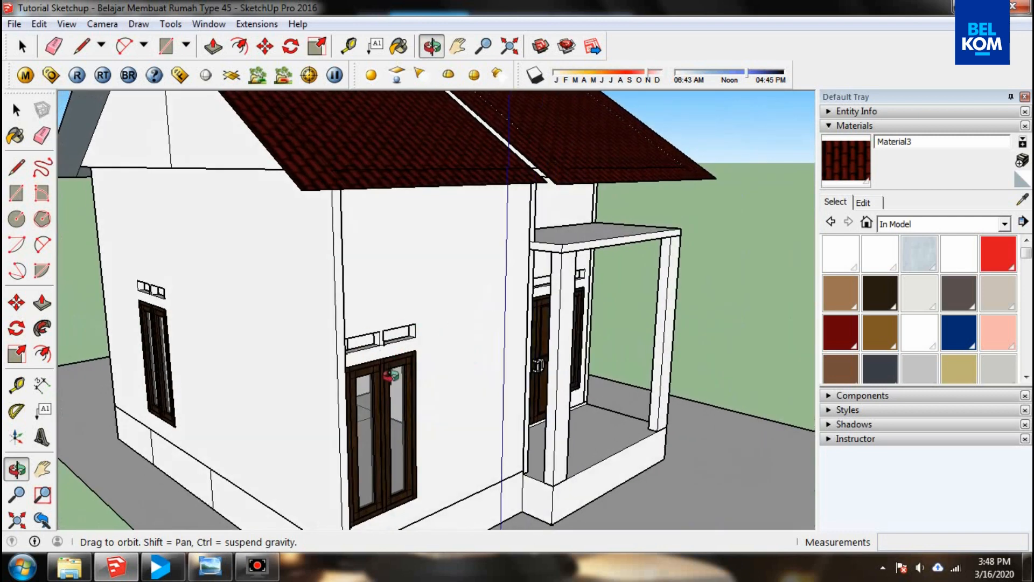
pyautogui.scroll(-2, 352, 208)
pyautogui.moveTo(458, 242); pyautogui.dragTo(330, 305)
pyautogui.moveTo(270, 318); pyautogui.dragTo(232, 389)
pyautogui.scroll(2, 233, 377)
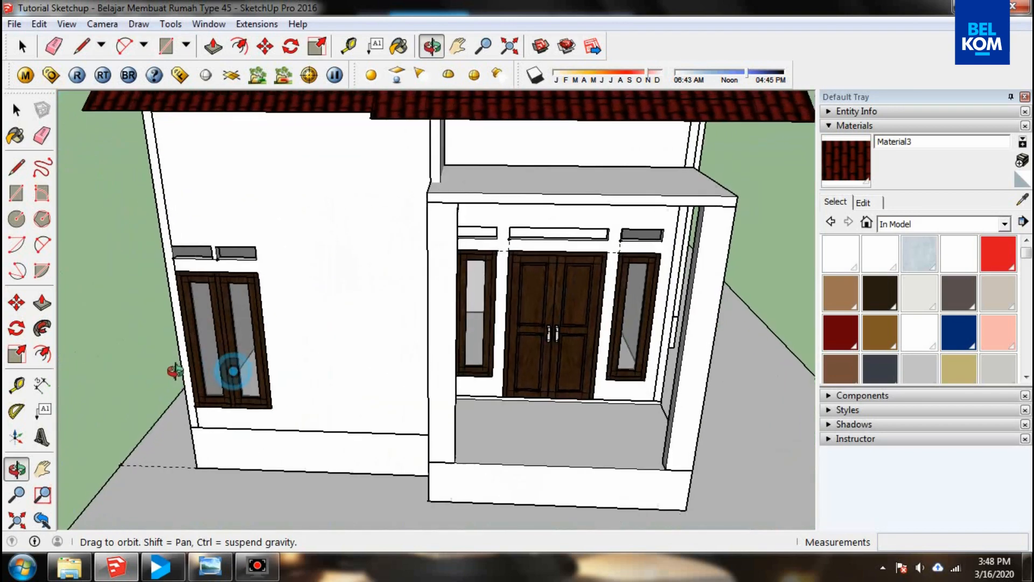
pyautogui.moveTo(292, 239); pyautogui.dragTo(253, 265)
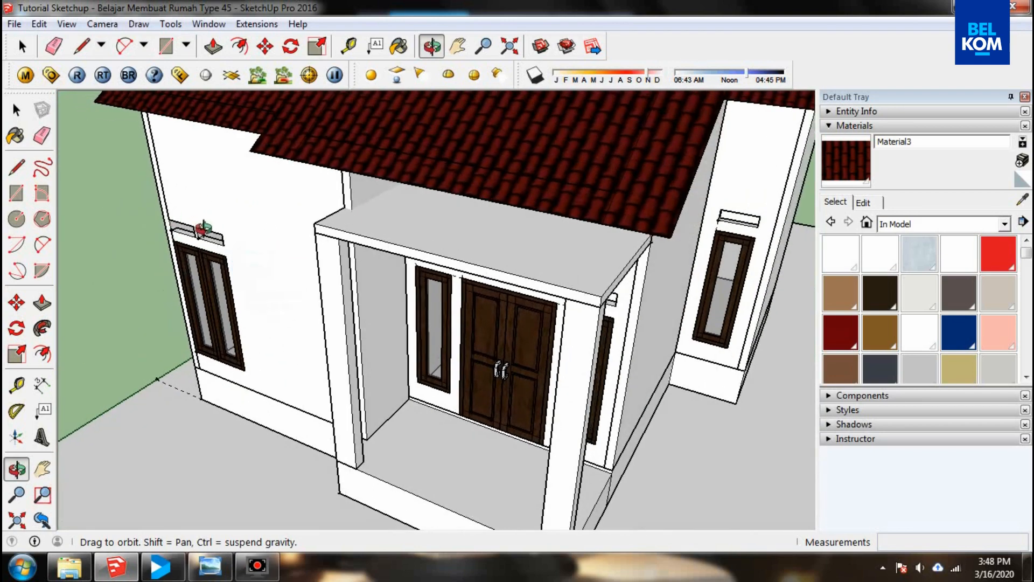
pyautogui.scroll(1, 201, 231)
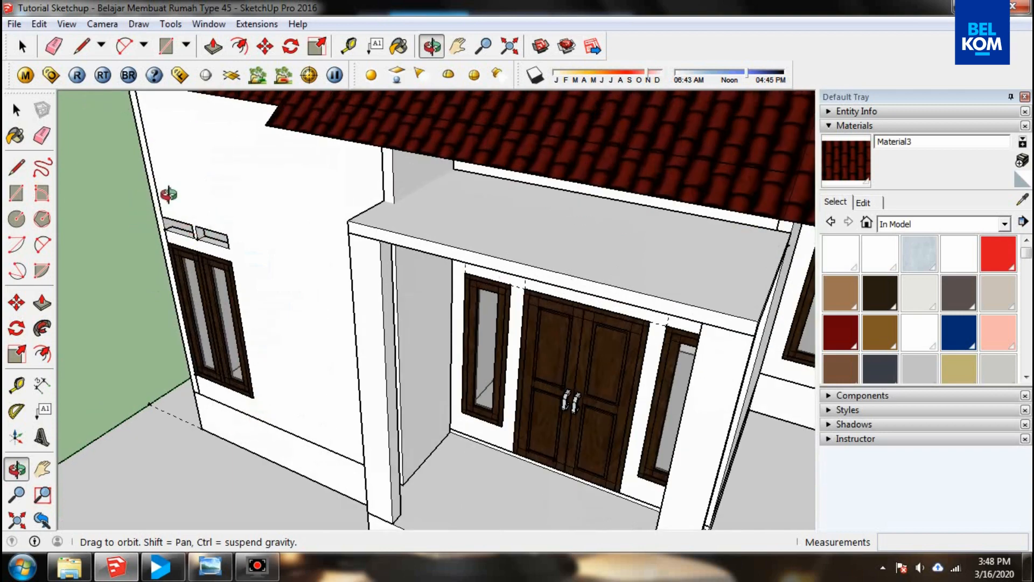
pyautogui.moveTo(243, 284); pyautogui.dragTo(277, 353)
pyautogui.moveTo(238, 385); pyautogui.dragTo(506, 221)
pyautogui.moveTo(308, 386); pyautogui.dragTo(446, 367)
pyautogui.moveTo(307, 307); pyautogui.dragTo(406, 266)
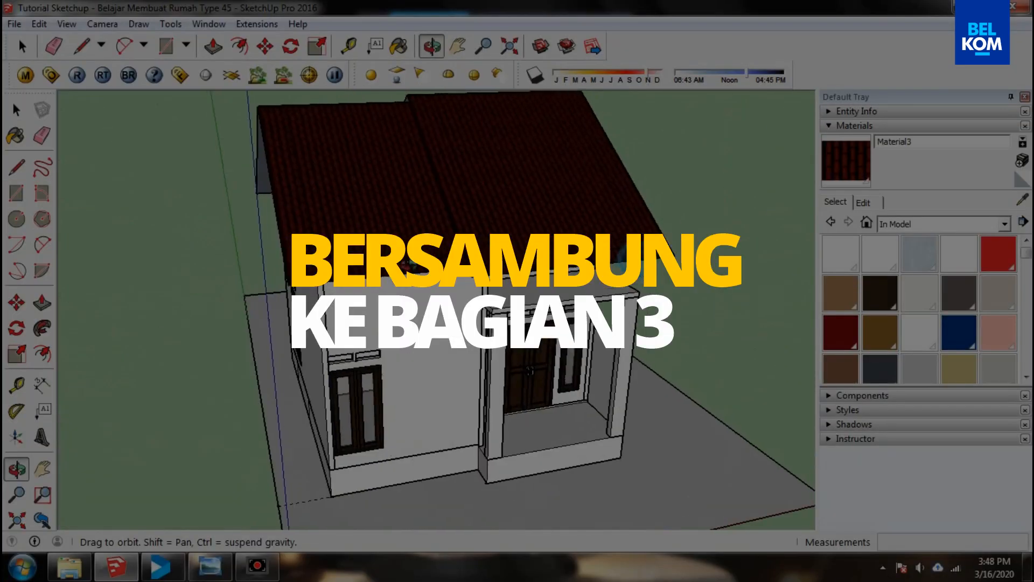
pyautogui.moveTo(407, 264); pyautogui.dragTo(242, 269)
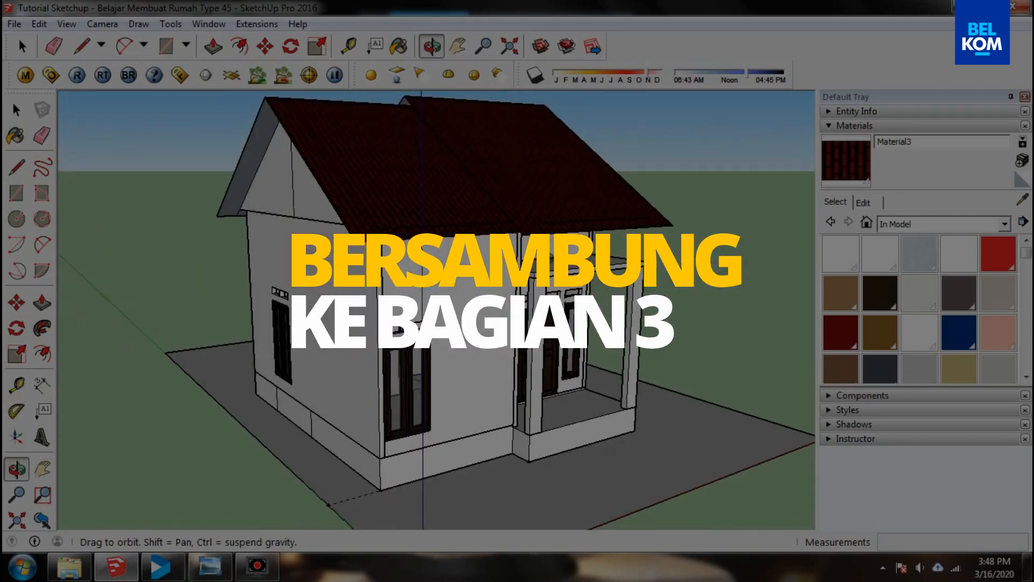